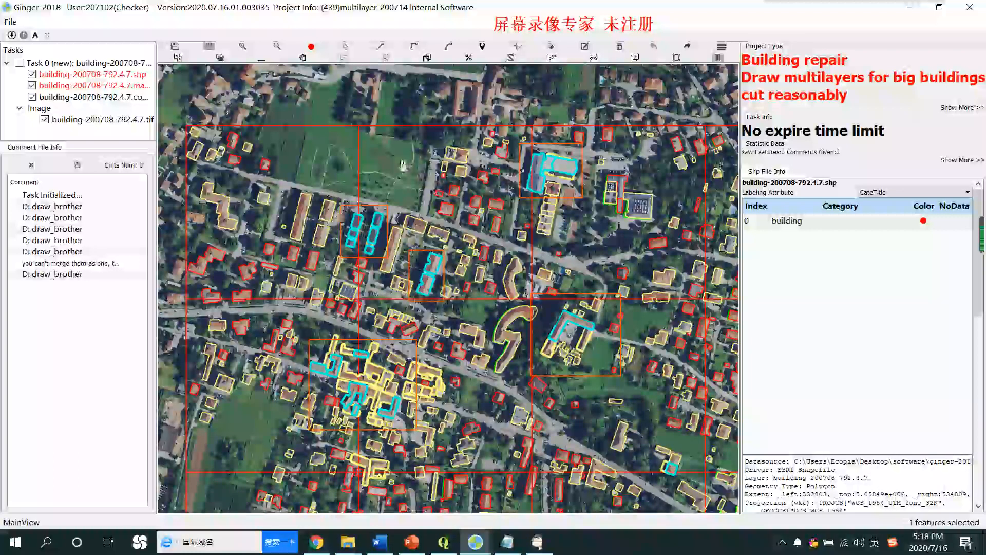
Delete the existing outlines of the two dark-roofed row buildings inside the orange frame, keeping the neighbouring long red-roofed building's outline.
scroll(339, 206, up, 3)
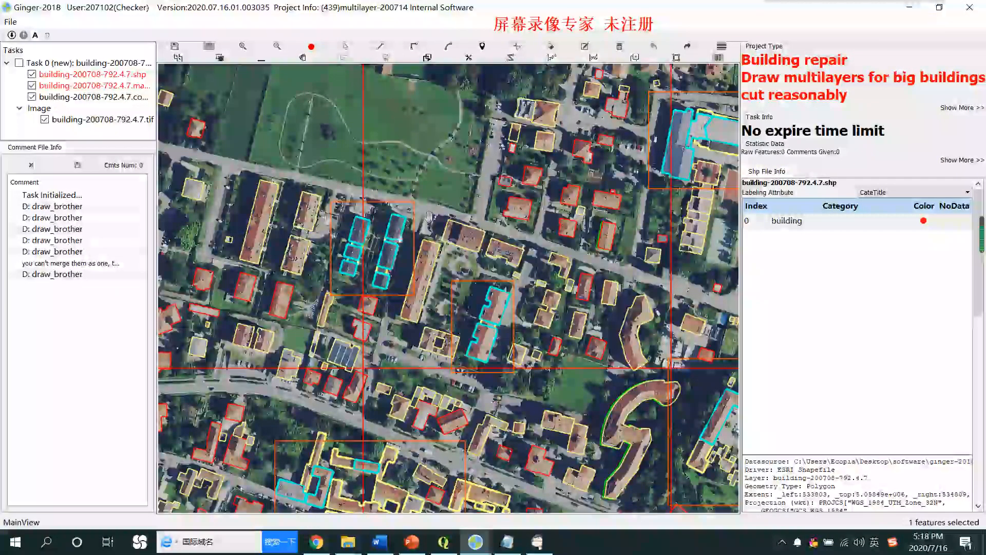
scroll(424, 215, up, 2)
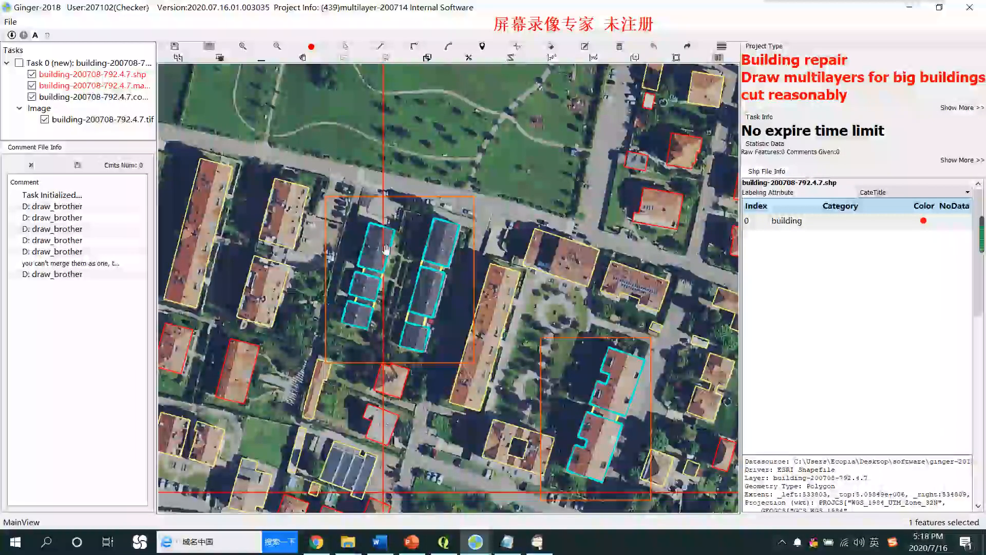
scroll(379, 245, up, 1)
key(space)
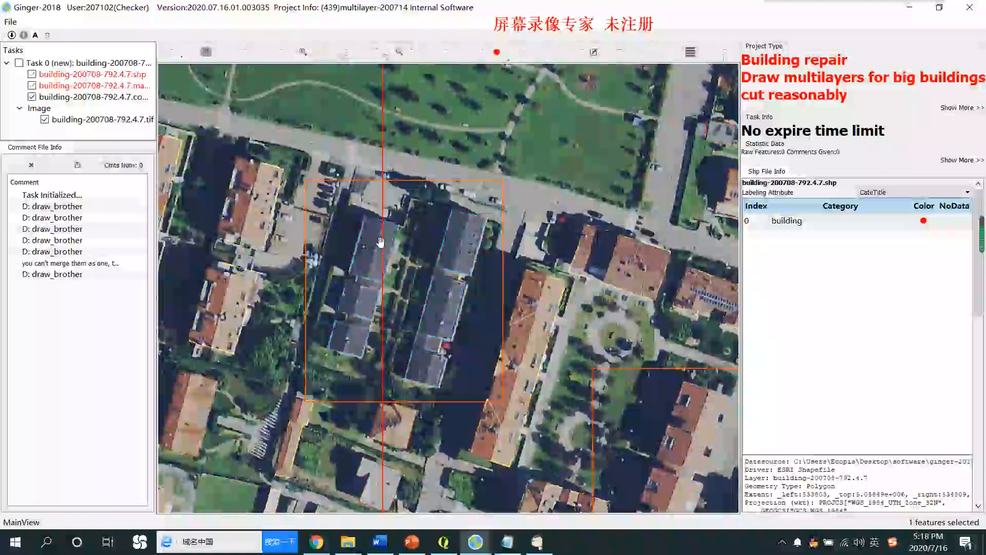
key(space)
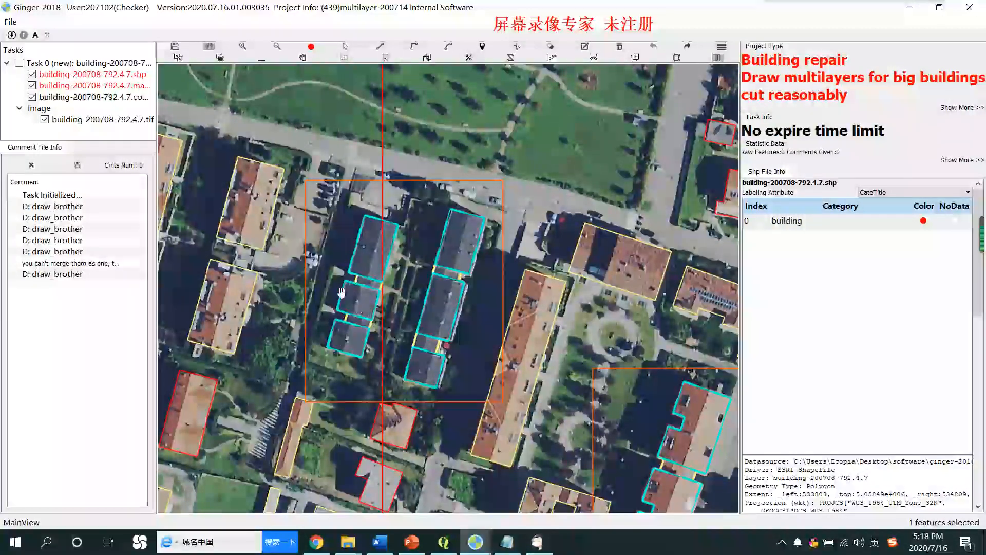
key(s)
drag(331, 182, 500, 372)
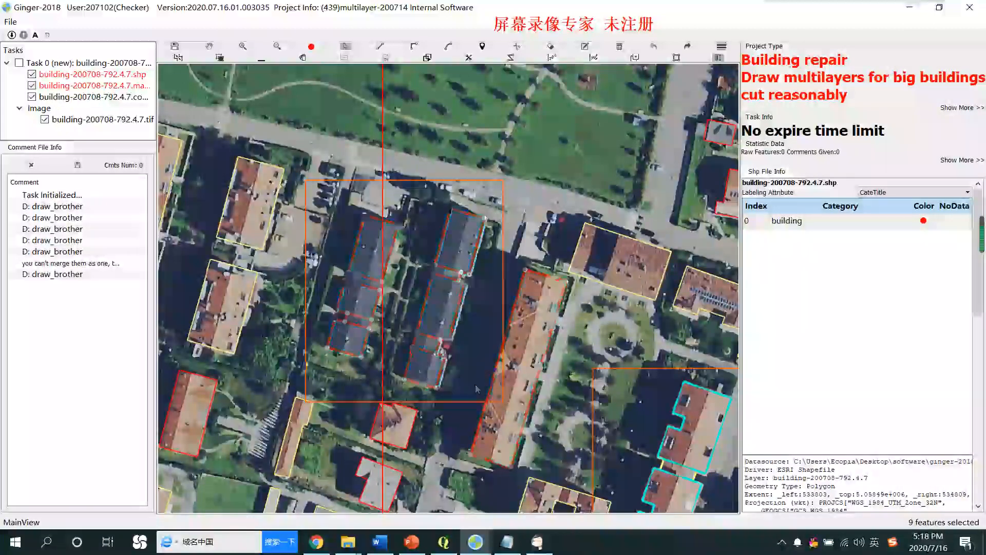
key(Delete)
scroll(363, 236, up, 1)
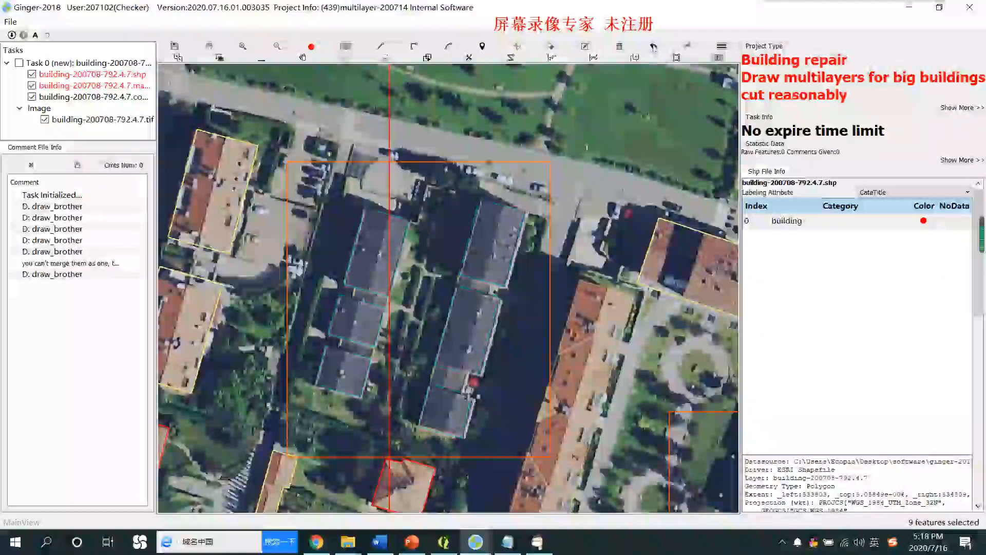
click(653, 47)
scroll(461, 227, down, 3)
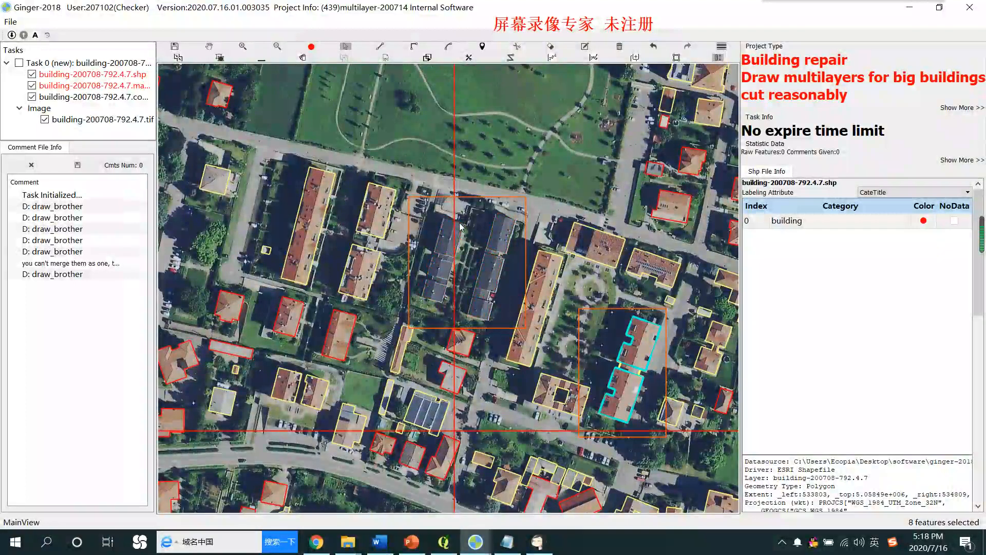
Trace the western dark-roofed row building as one polygon, following the two recessed connectors along its west side.
scroll(461, 227, up, 3)
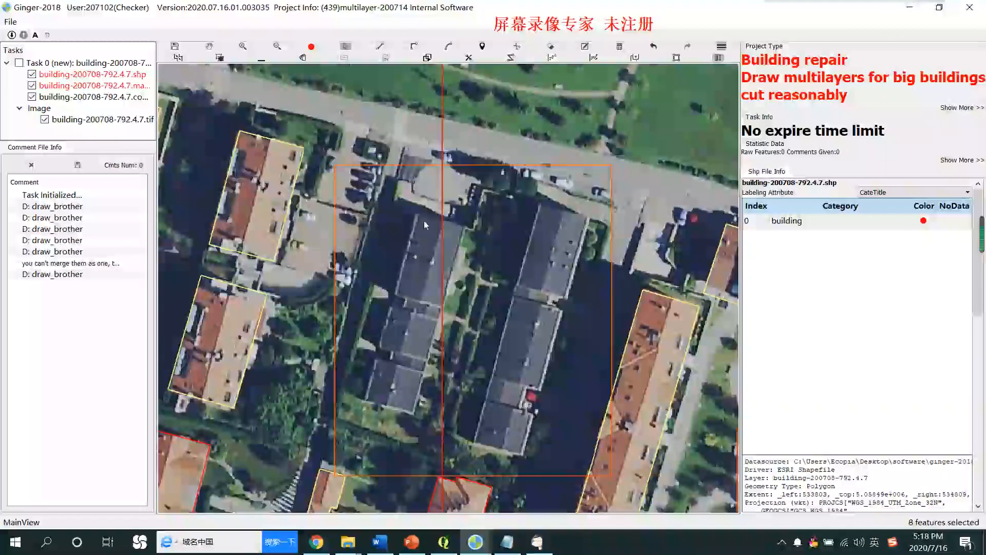
click(419, 213)
click(467, 226)
click(413, 414)
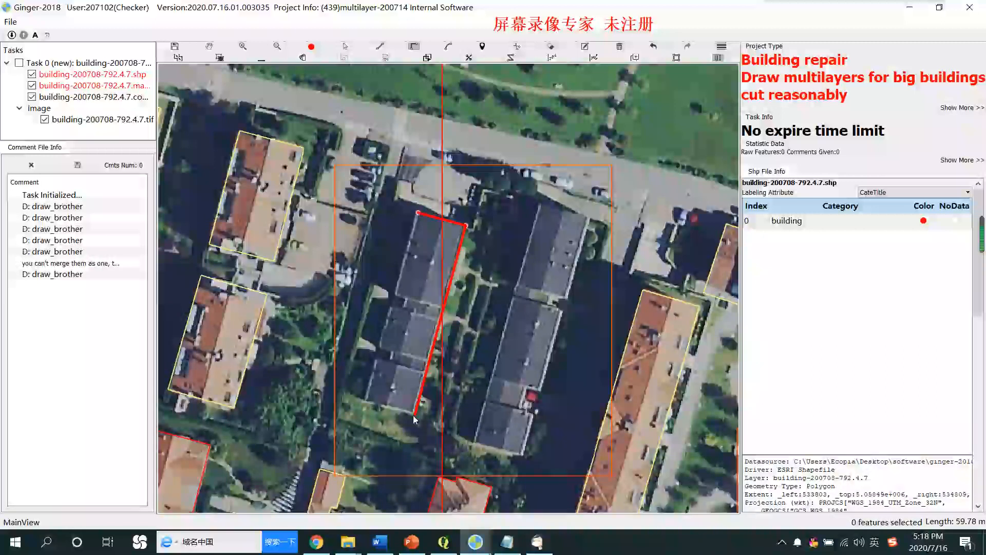
click(365, 401)
click(377, 360)
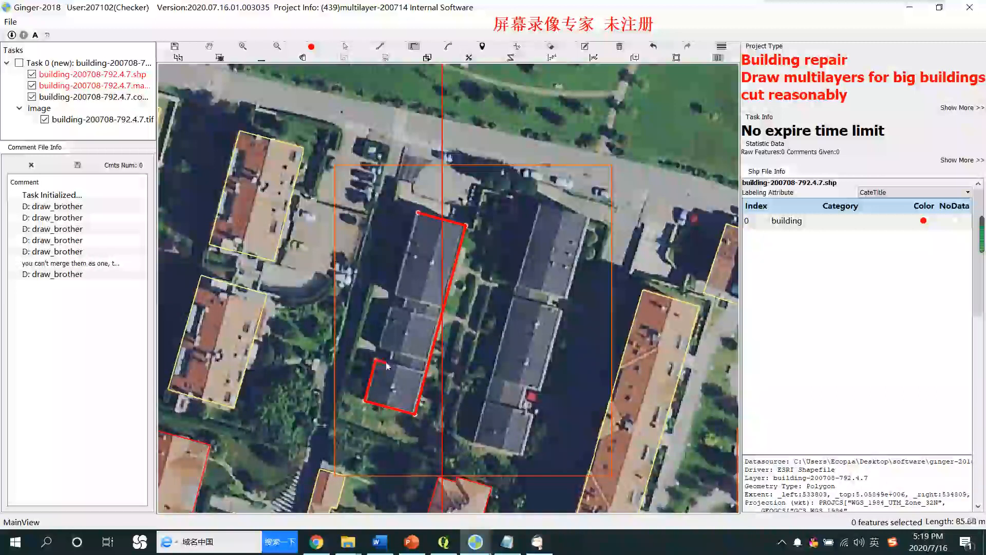
click(392, 351)
click(380, 348)
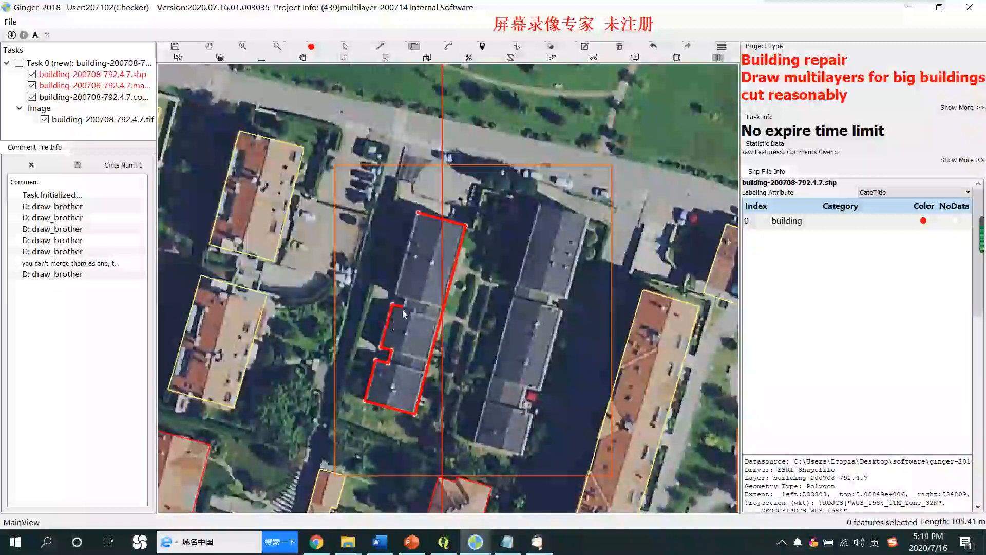
click(407, 299)
click(394, 295)
right_click(421, 220)
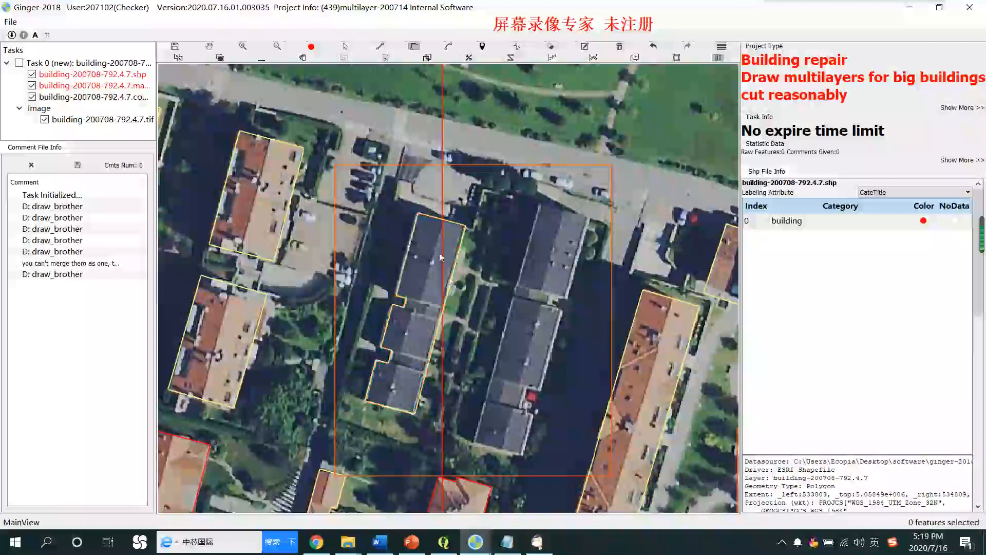
right_click(439, 289)
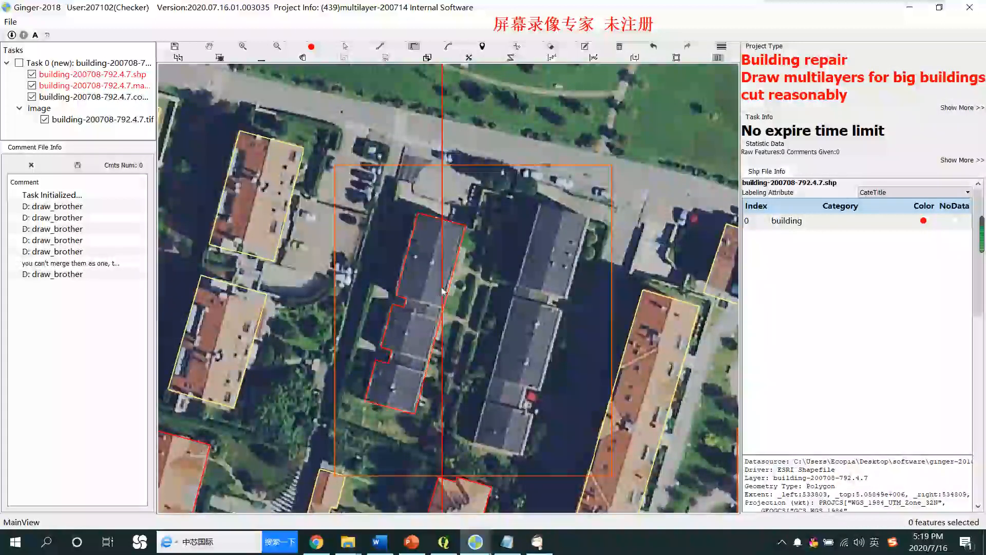
Cut the western row polygon along four crosswise lines into three main roof blocks and two narrow connectors.
key(c)
click(406, 298)
click(460, 315)
right_click(460, 315)
click(405, 308)
click(454, 320)
right_click(454, 320)
click(392, 350)
click(442, 364)
right_click(443, 365)
click(388, 364)
click(437, 381)
right_click(437, 382)
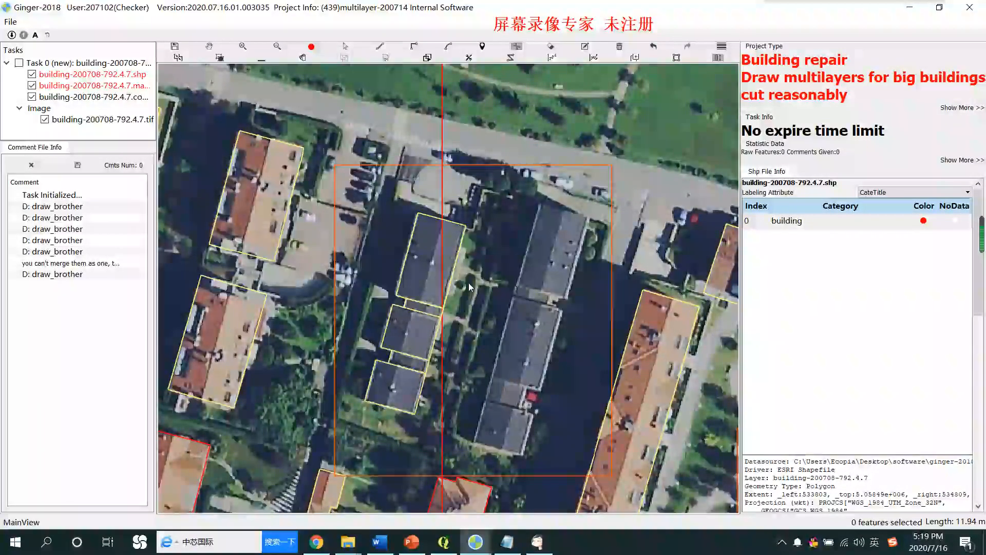
Try offsetting base footprints of the western row's roof sections towards the southwest, and undo the offset.
key(space)
drag(468, 283, 466, 244)
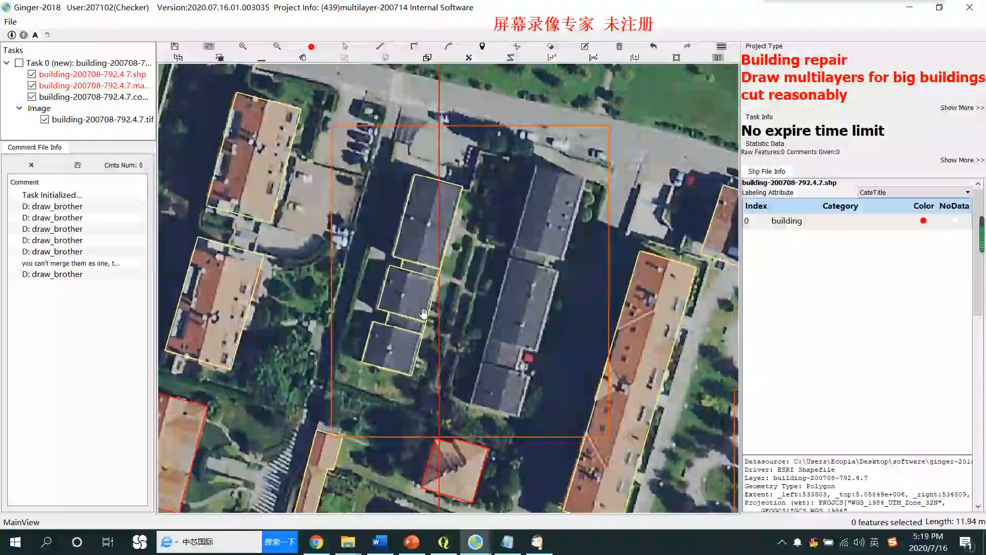
scroll(411, 331, up, 1)
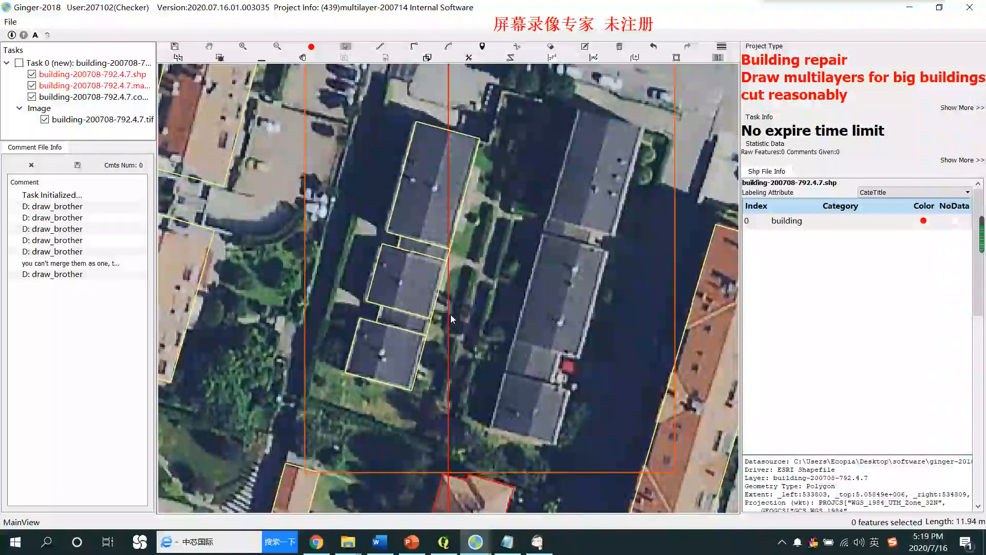
click(400, 355)
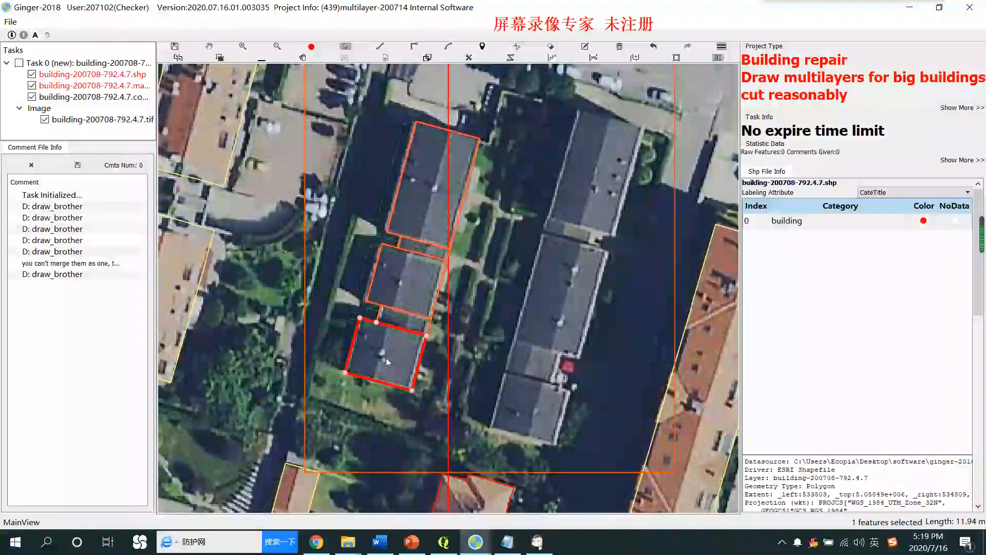
key(Return)
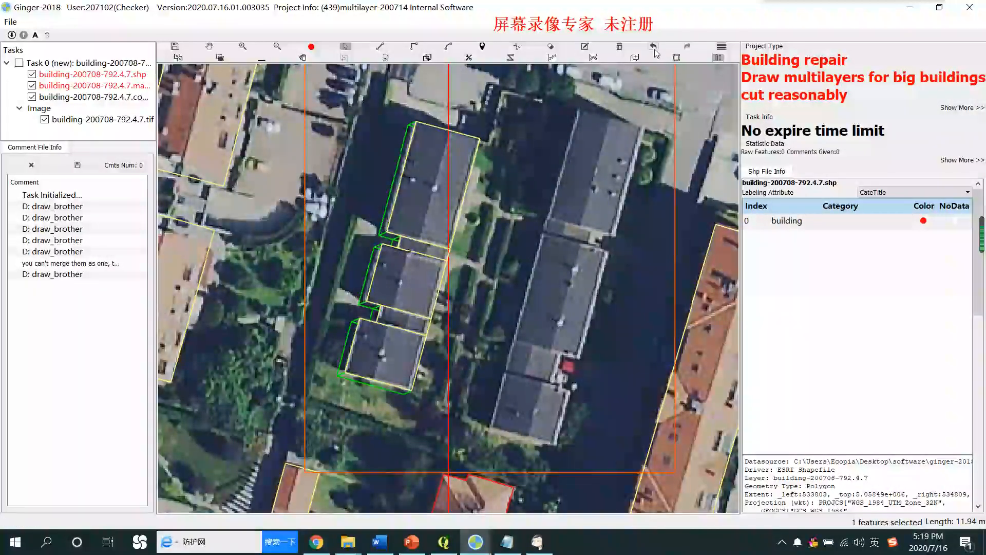
key(ctrl+z)
click(395, 346)
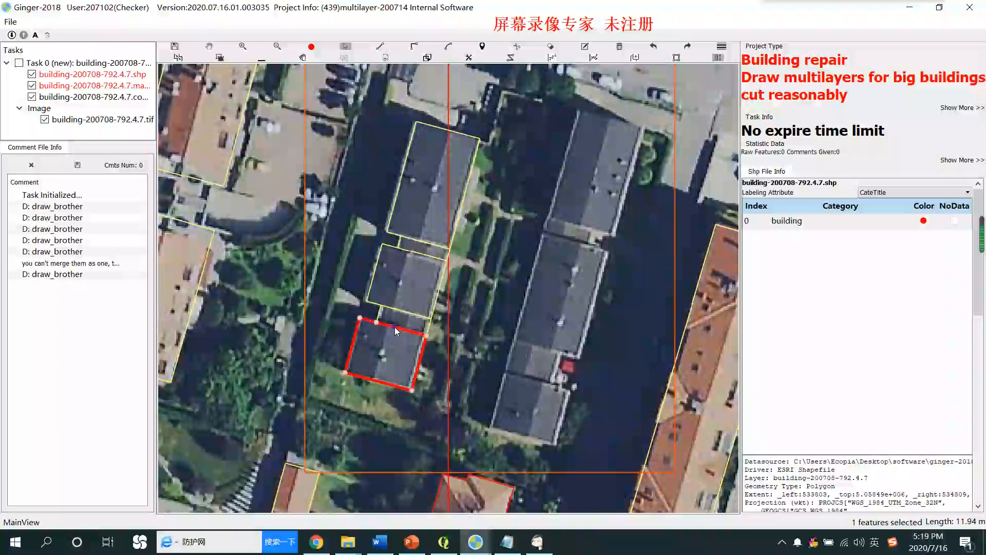
click(396, 329)
Try offsetting the base footprints of the western row's roof sections slightly to the west, checking the southern block's edges.
drag(349, 154, 454, 387)
key(Escape)
key(s)
click(397, 353)
drag(395, 353, 389, 353)
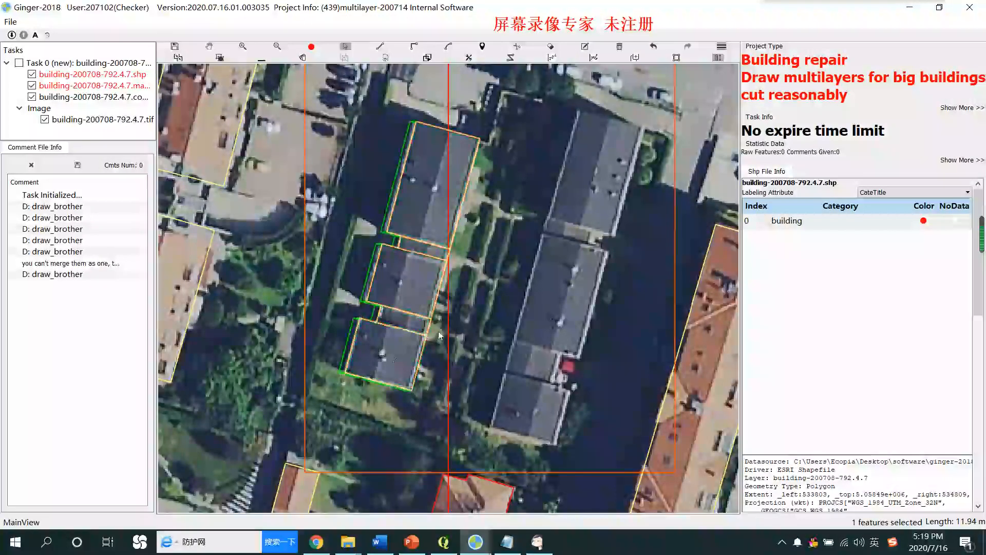
click(390, 336)
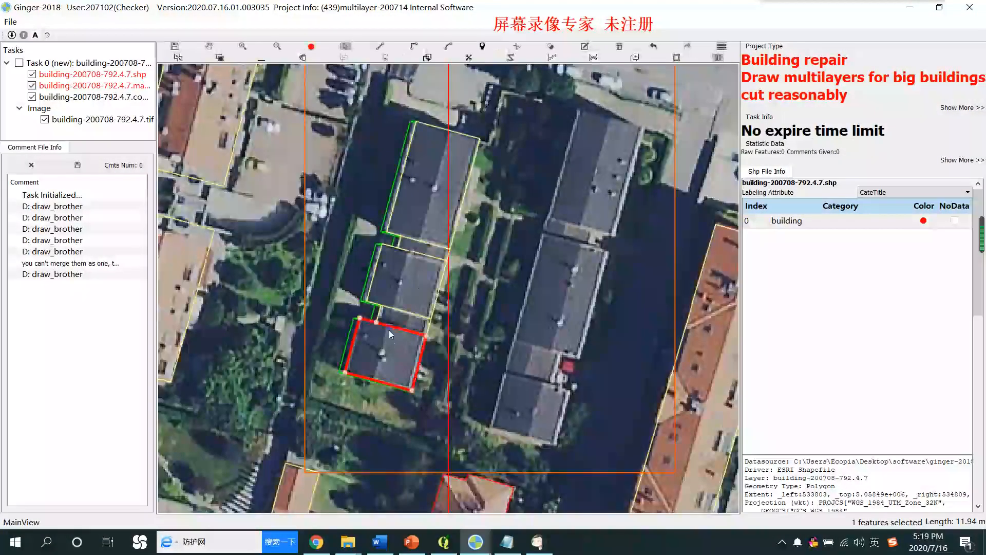
drag(393, 332, 405, 326)
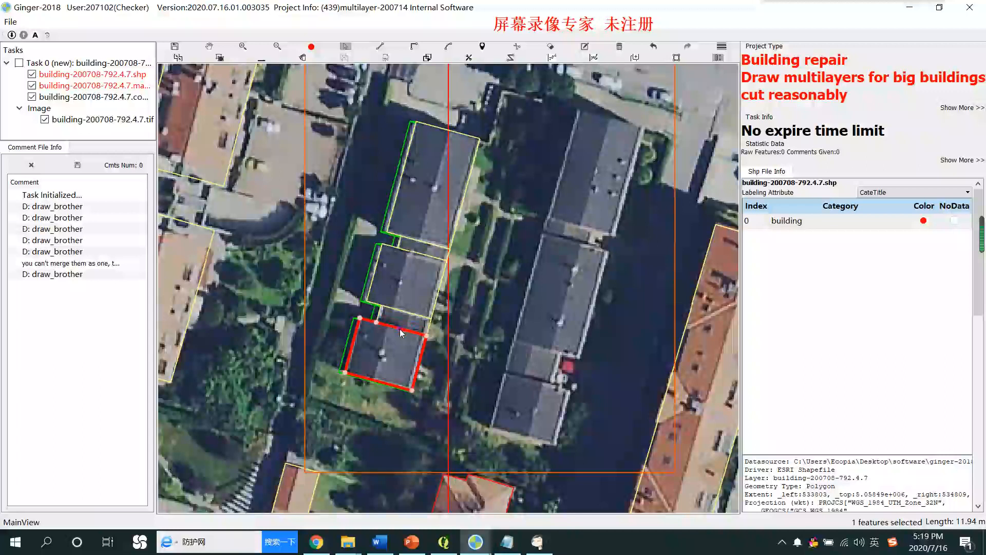
click(405, 326)
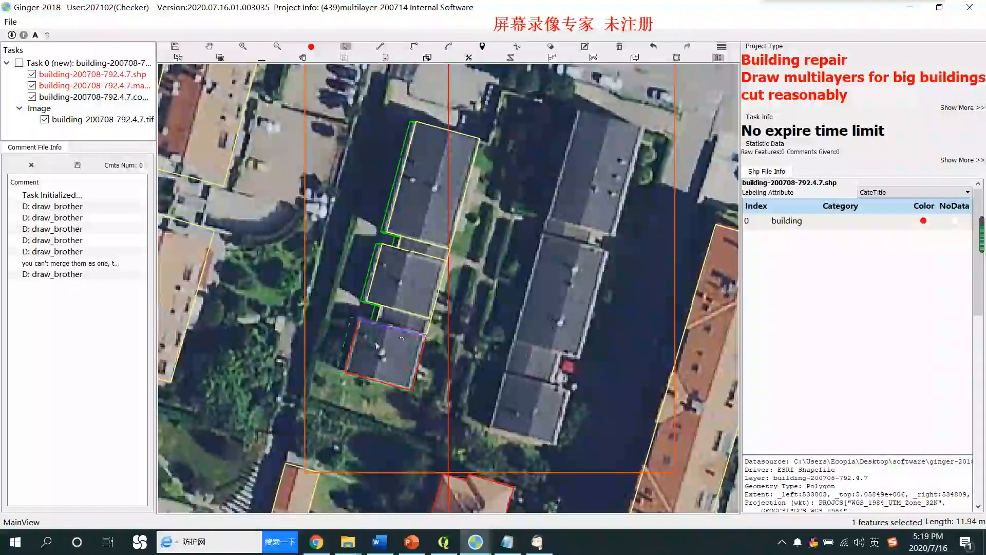
click(493, 199)
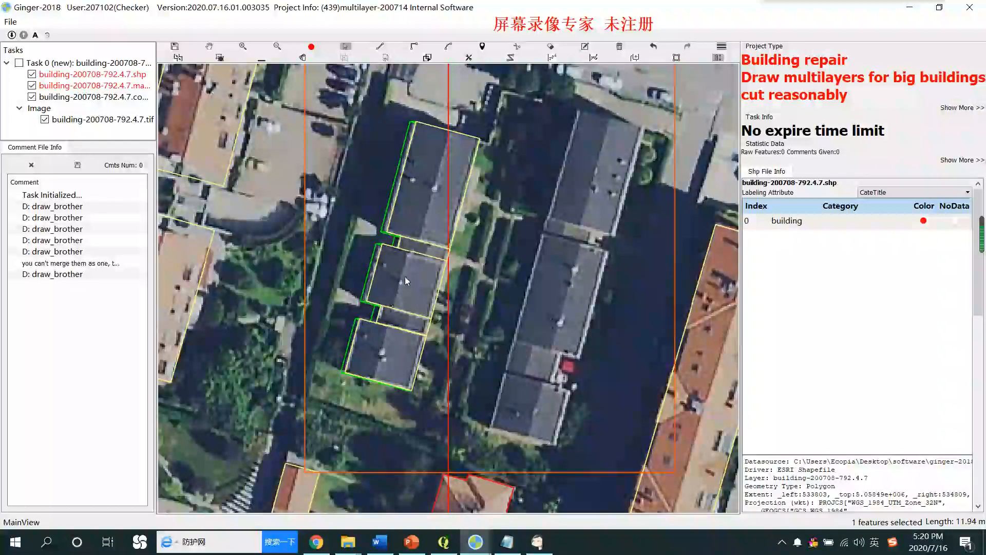
click(411, 353)
key(space)
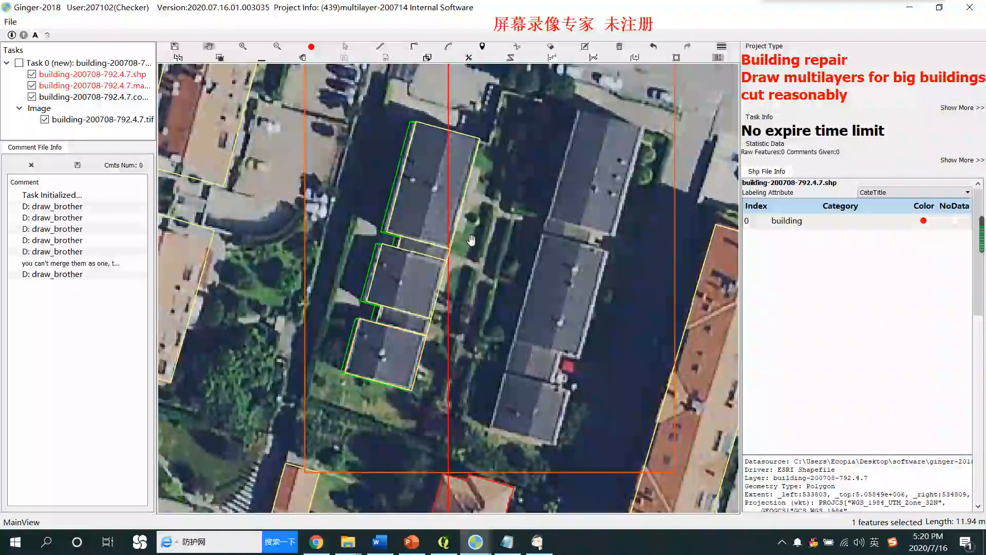
scroll(471, 240, down, 2)
scroll(471, 240, up, 3)
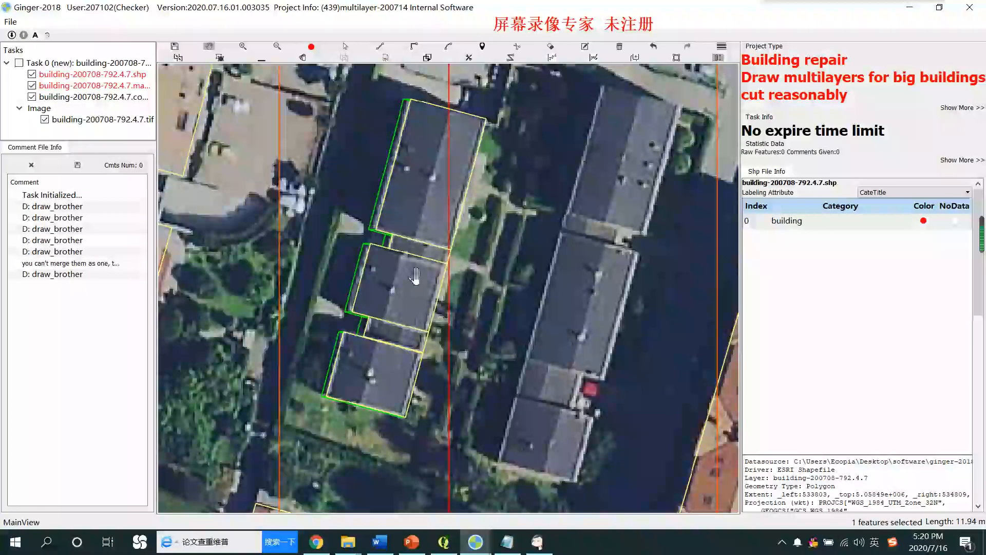
scroll(411, 236, down, 1)
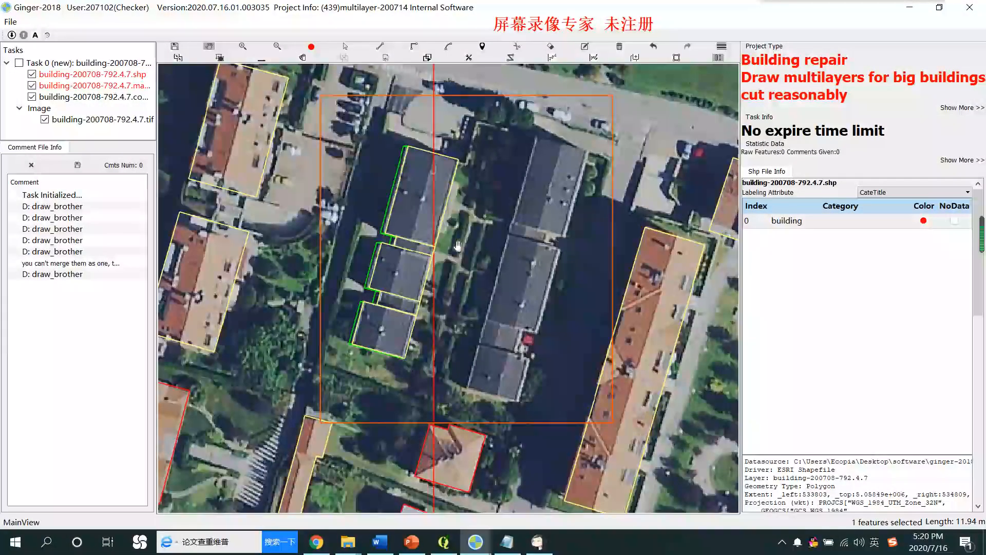
Undo the westward footprint offset on the western row building.
click(656, 49)
click(656, 48)
drag(544, 300, 532, 324)
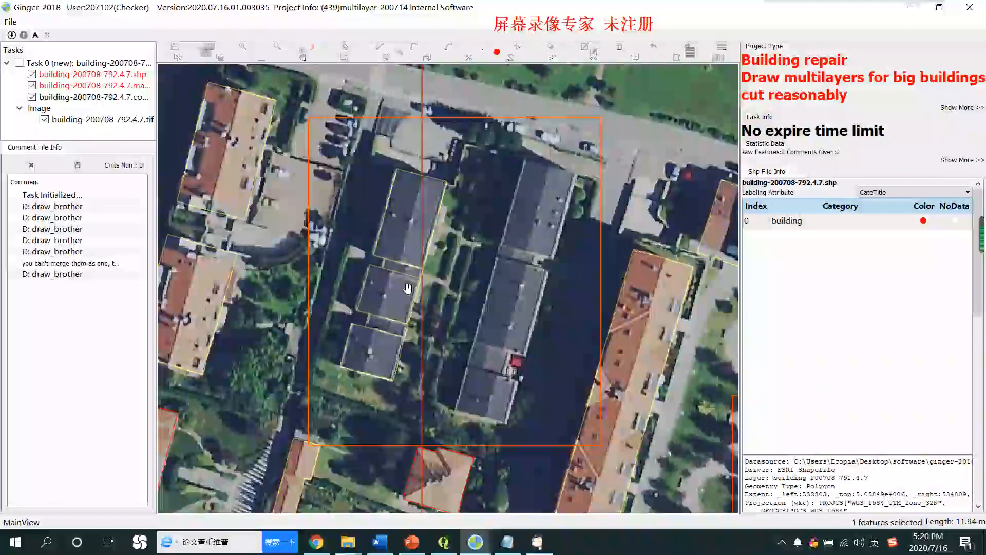
Select all five roof sections of the western row building.
key(s)
drag(353, 219, 442, 364)
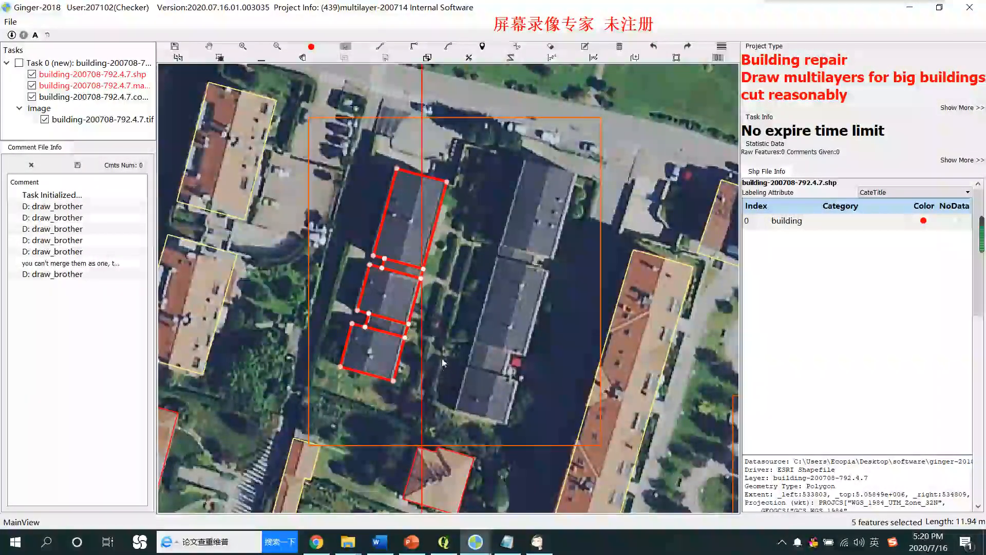
key(h)
Draw rectangular outlines for the eastern row building's northern roof block and the narrow connector adjoining it to the south.
drag(530, 366, 455, 368)
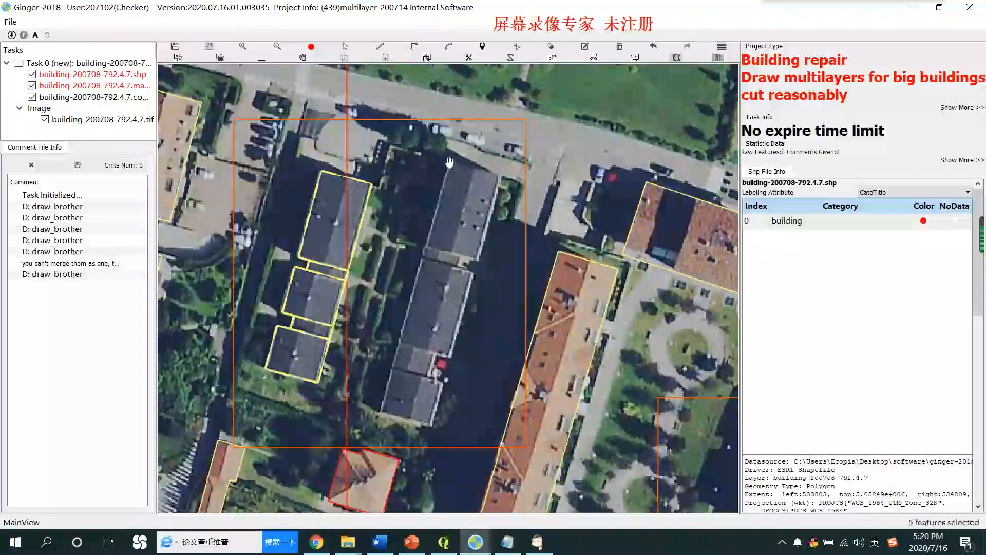
click(499, 175)
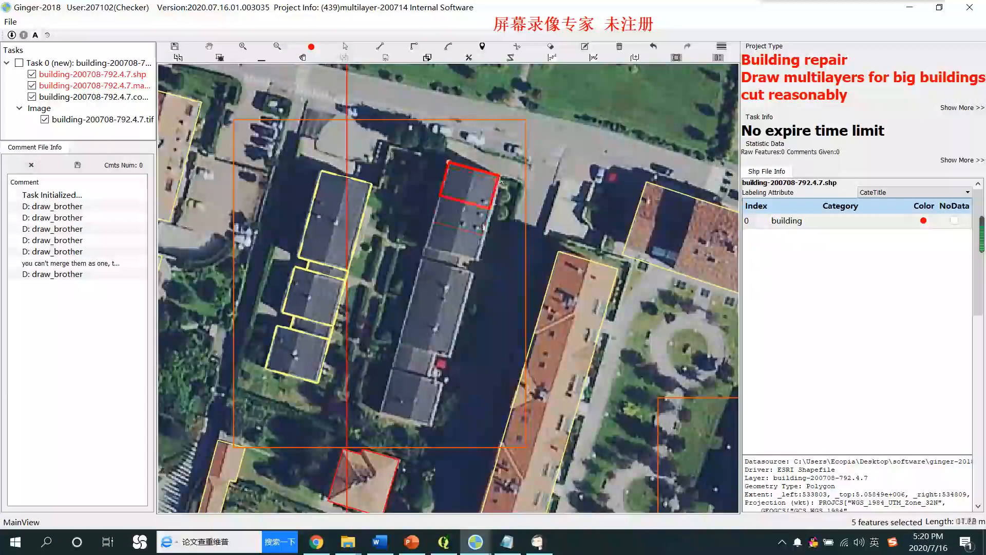
click(475, 257)
click(426, 246)
click(461, 254)
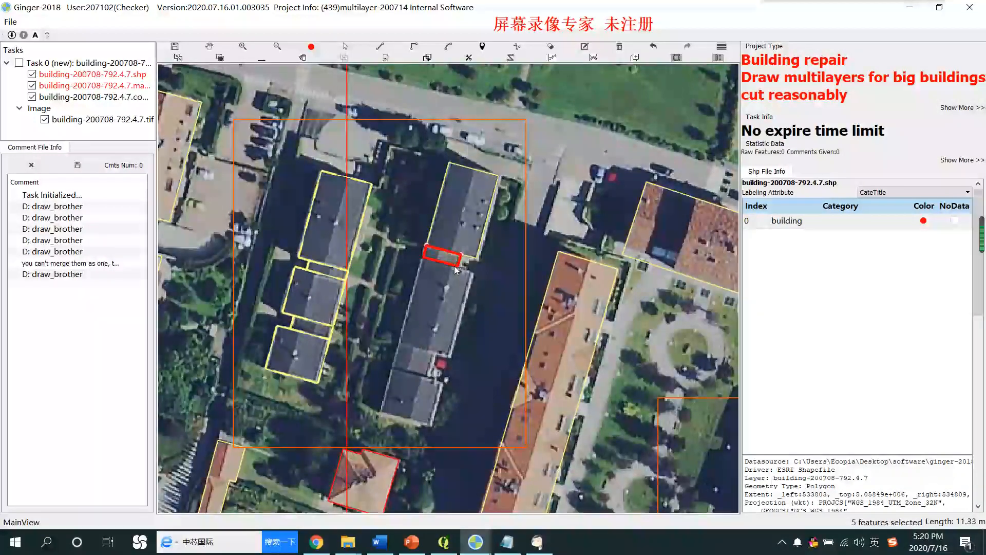
click(456, 267)
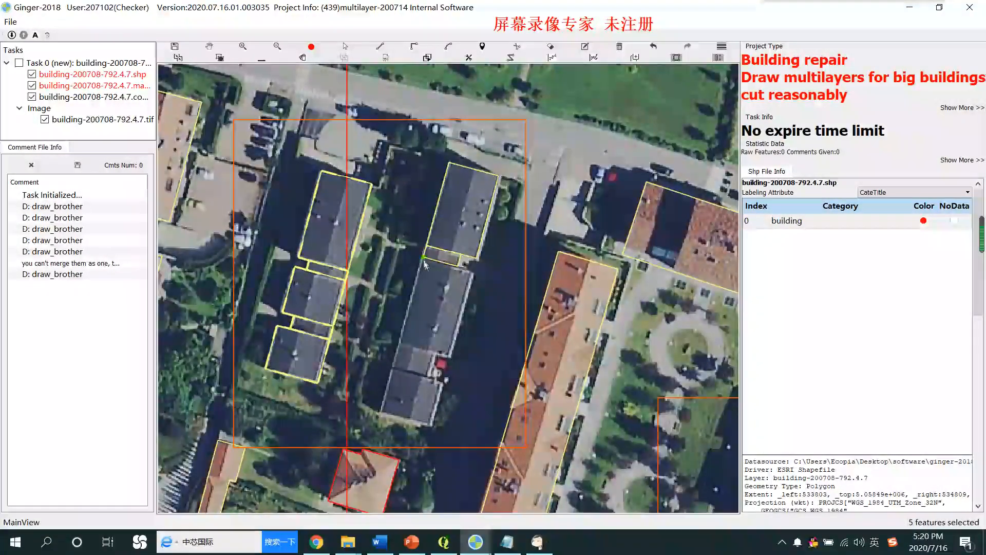
Draw the outline of the eastern row building's middle roof block, about 12 m wide, starting from the northern connector's southern edge.
key(l)
click(424, 259)
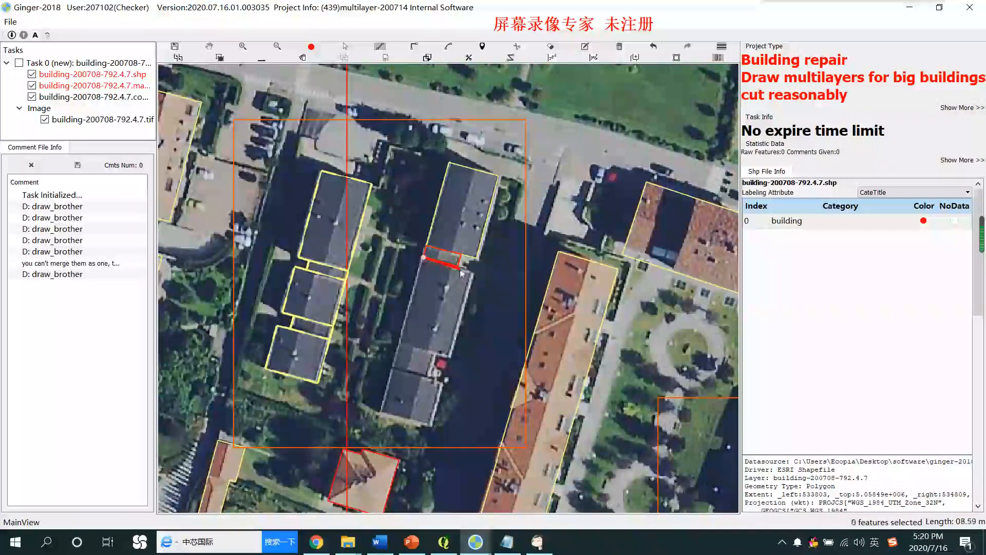
scroll(460, 271, up, 2)
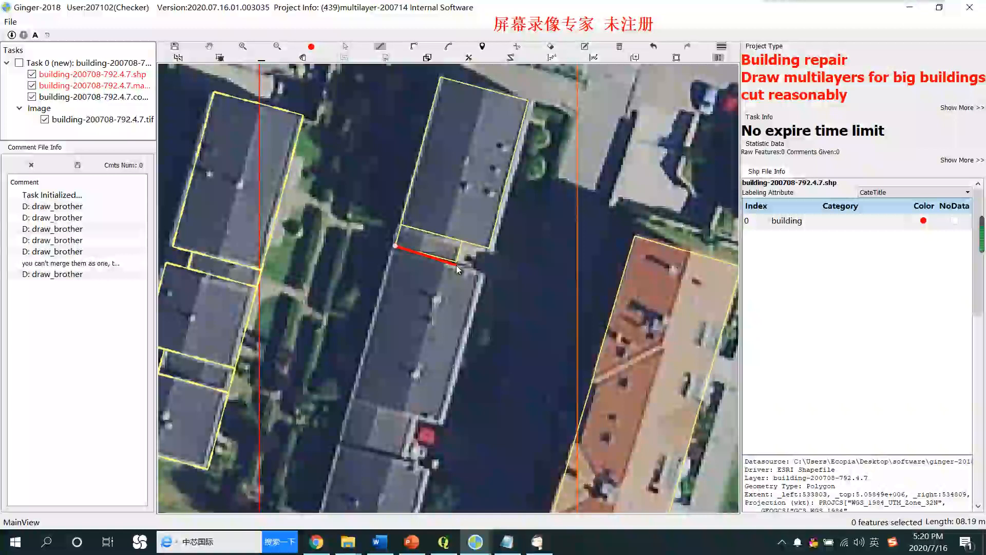
scroll(455, 265, up, 2)
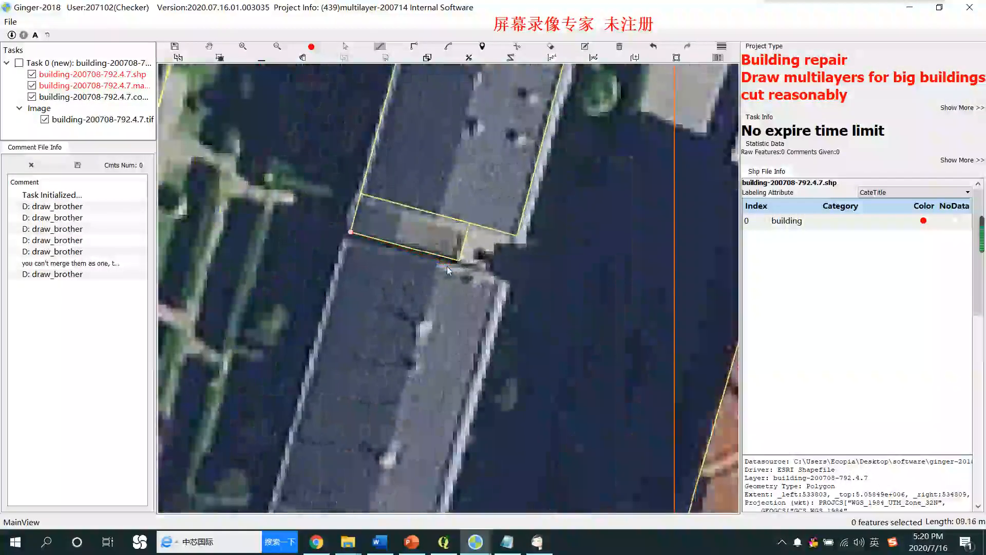
click(460, 262)
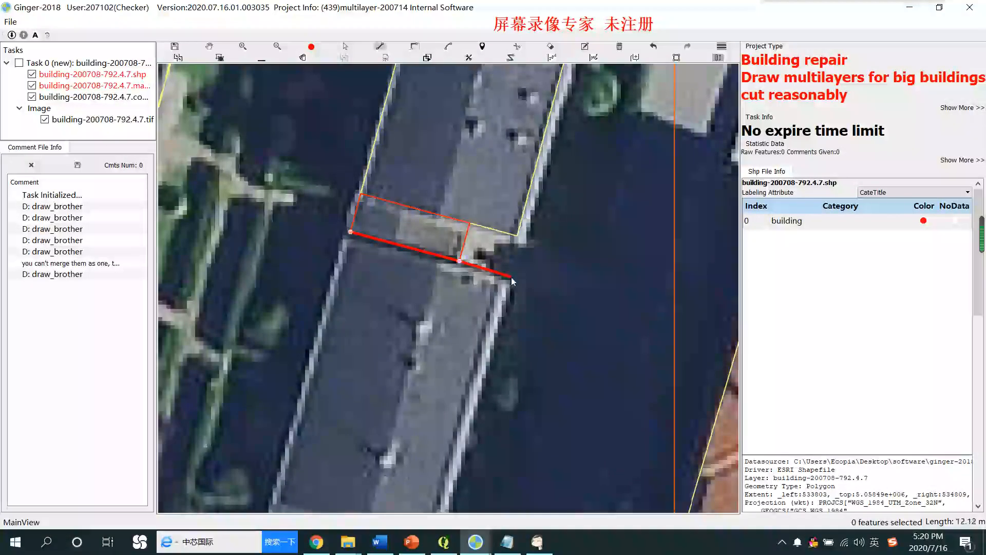
scroll(519, 250, down, 2)
key(r)
click(481, 380)
click(445, 250)
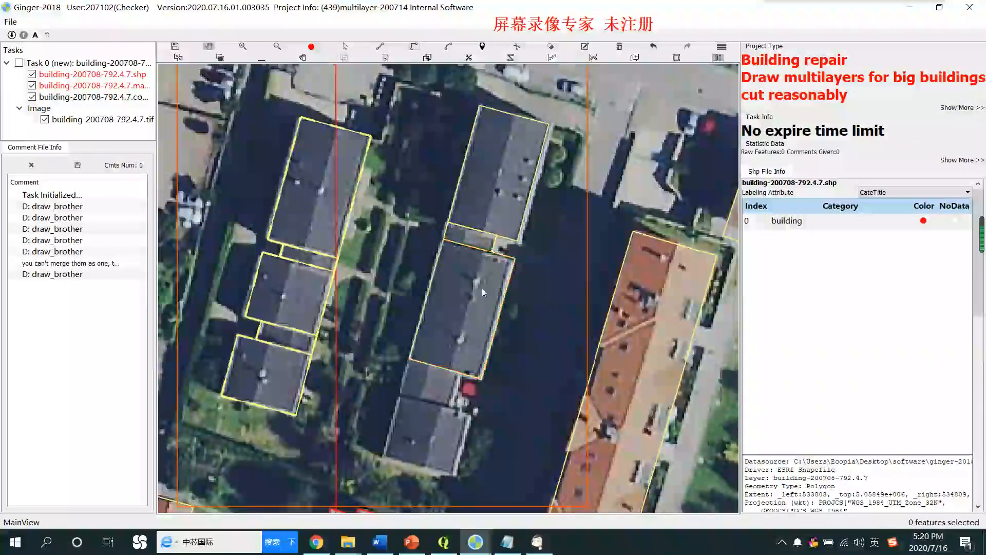
Draw a rectangular outline about 9 m wide for the connector south of the eastern row's middle roof block.
click(405, 330)
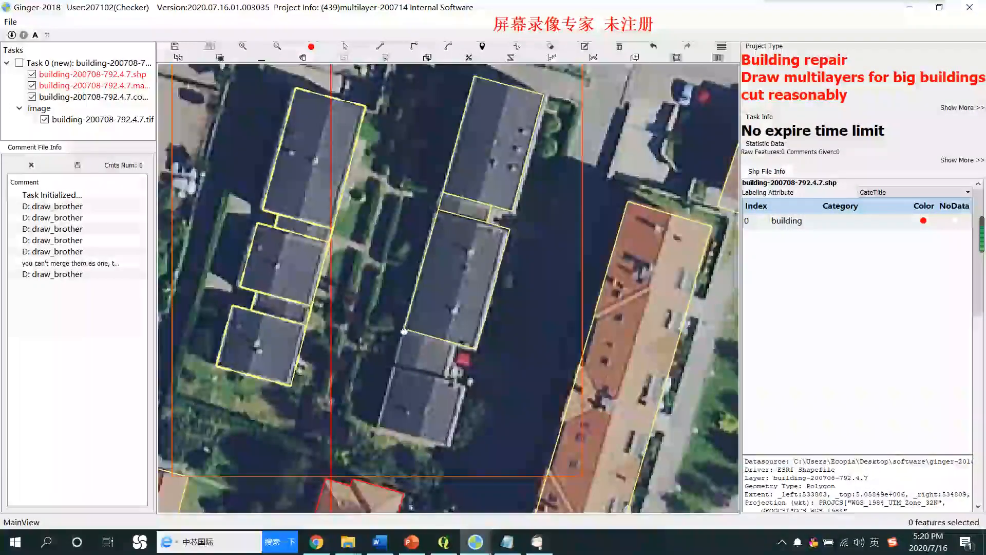
click(459, 344)
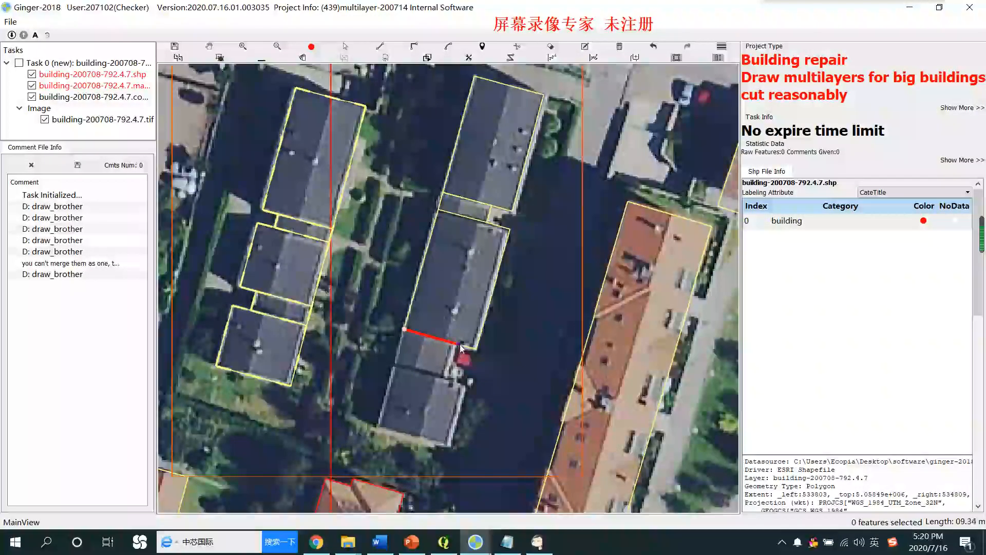
click(451, 383)
Outline the eastern row building's southern roof block, about 12 m wide, sharing the southern connector's lower edge.
key(l)
click(395, 366)
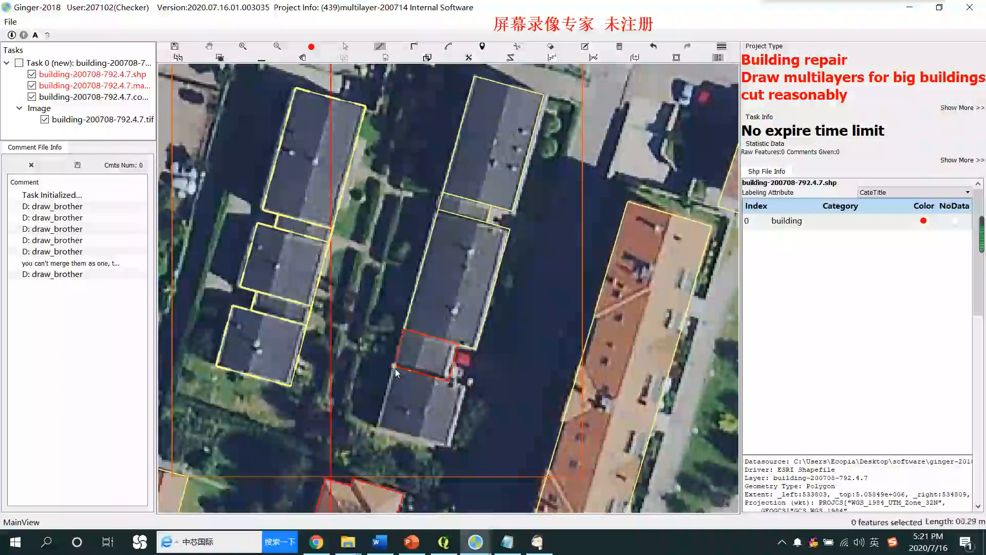
click(449, 381)
click(466, 386)
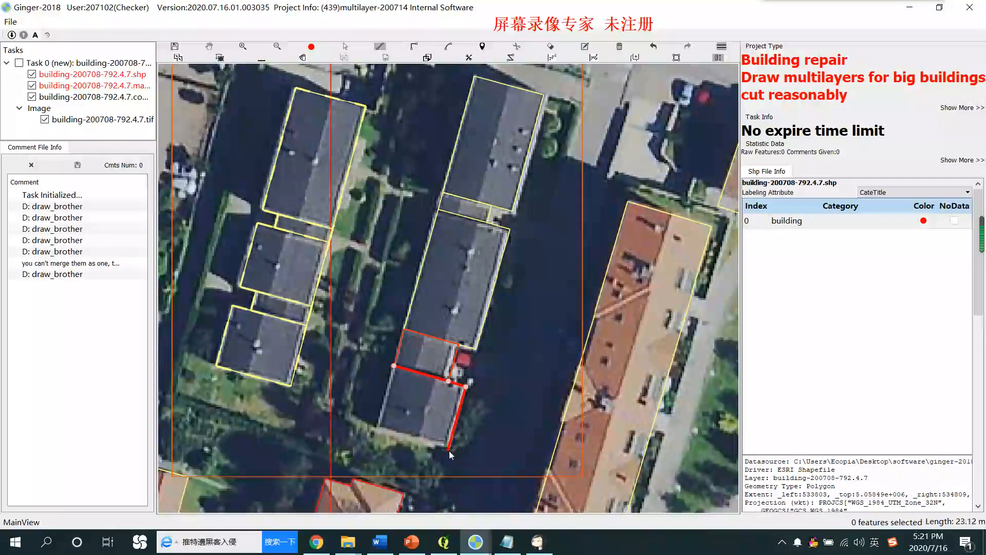
click(449, 450)
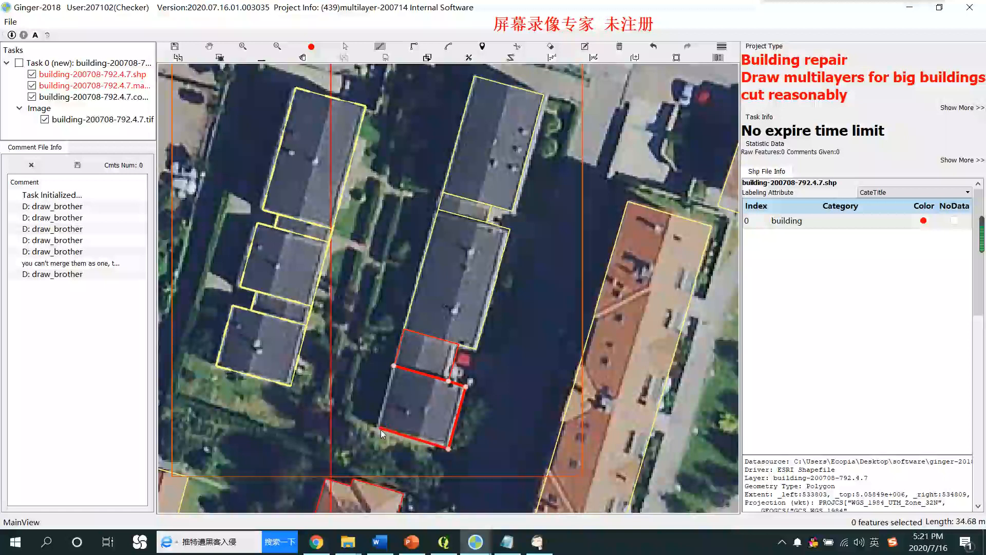
double_click(378, 429)
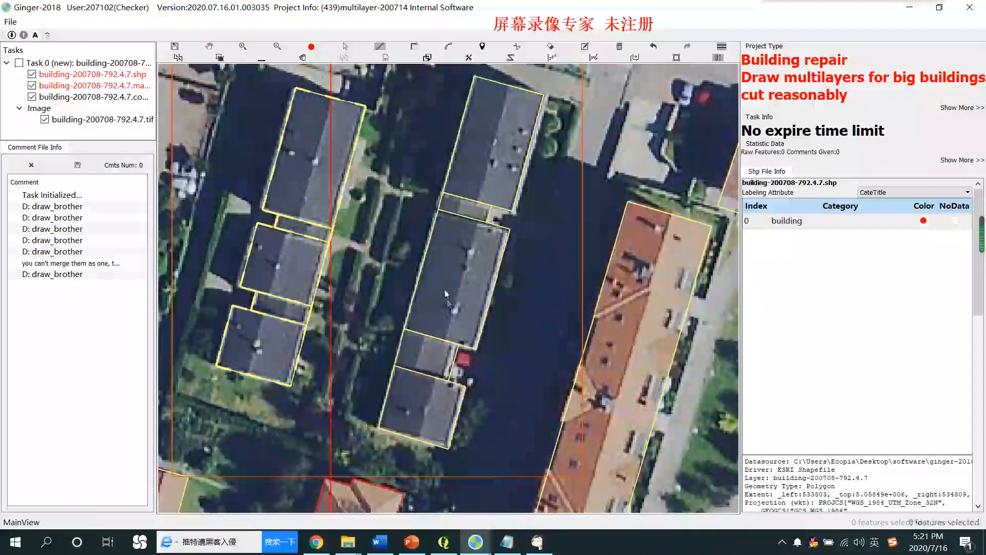
Try offsetting the base footprints of the eastern row's roof sections slightly to the west, and undo the offset.
scroll(432, 363, down, 1)
click(433, 365)
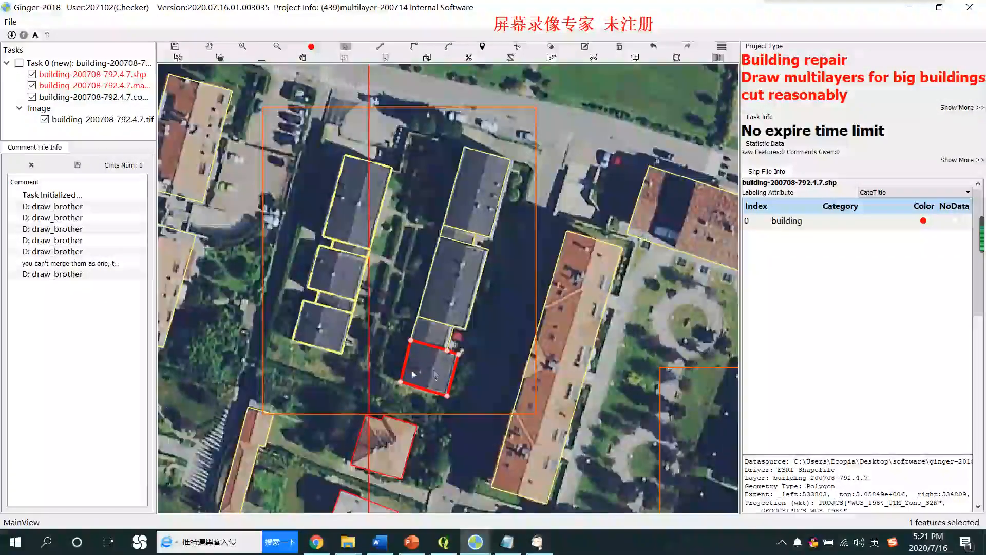
key(b)
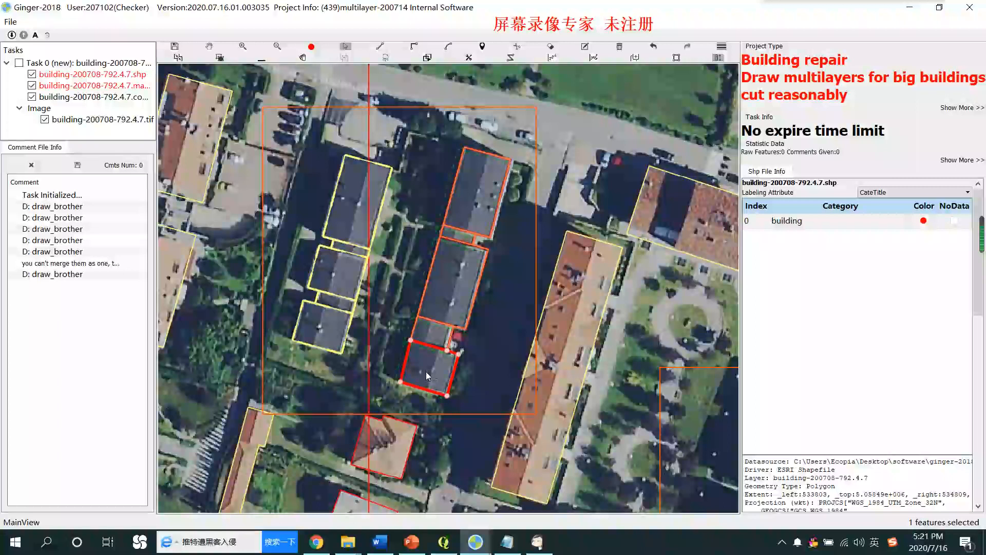
key(b)
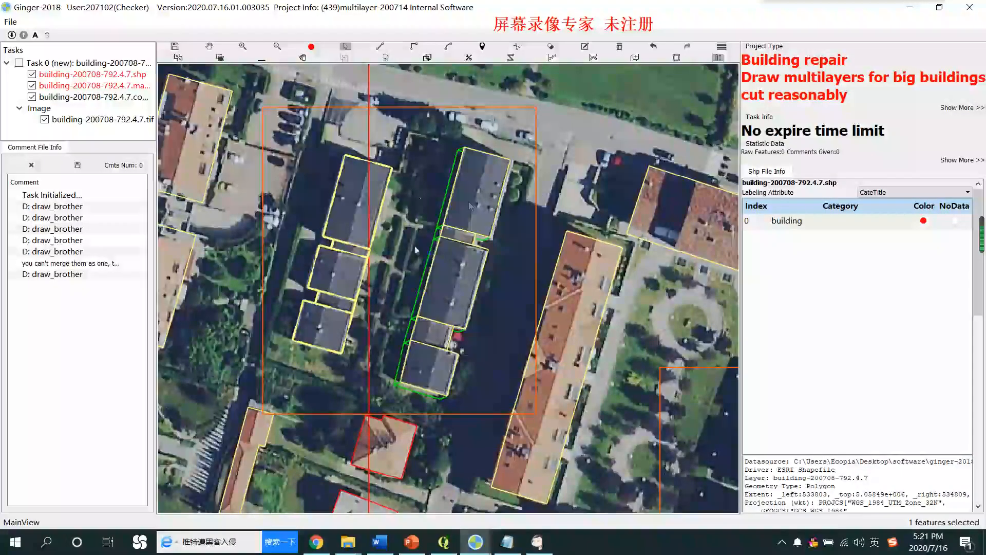
key(ctrl+z)
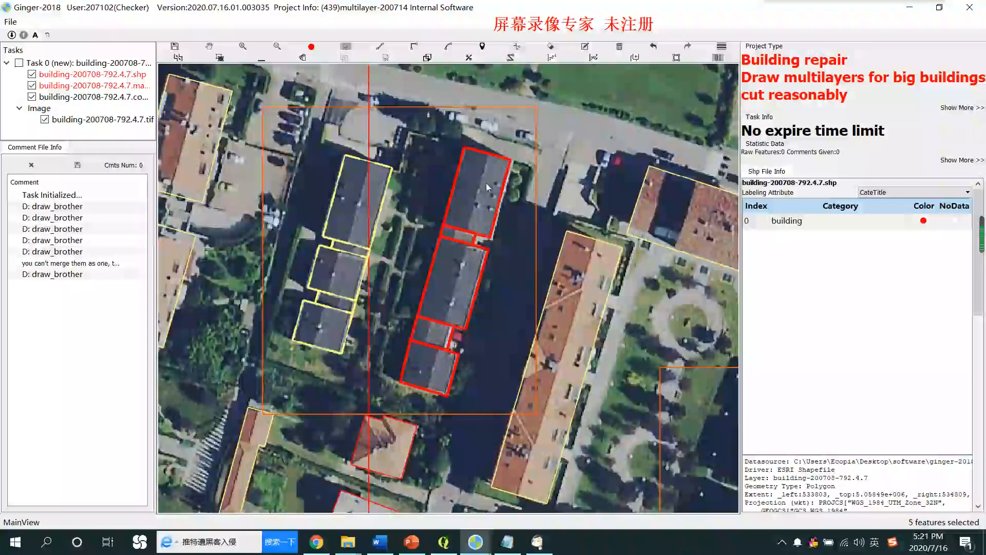
Merge the two large roof sections and their connector into one outline on the red-and-beige building southeast of the circular garden.
scroll(488, 186, down, 1)
key(Escape)
scroll(425, 207, up, 1)
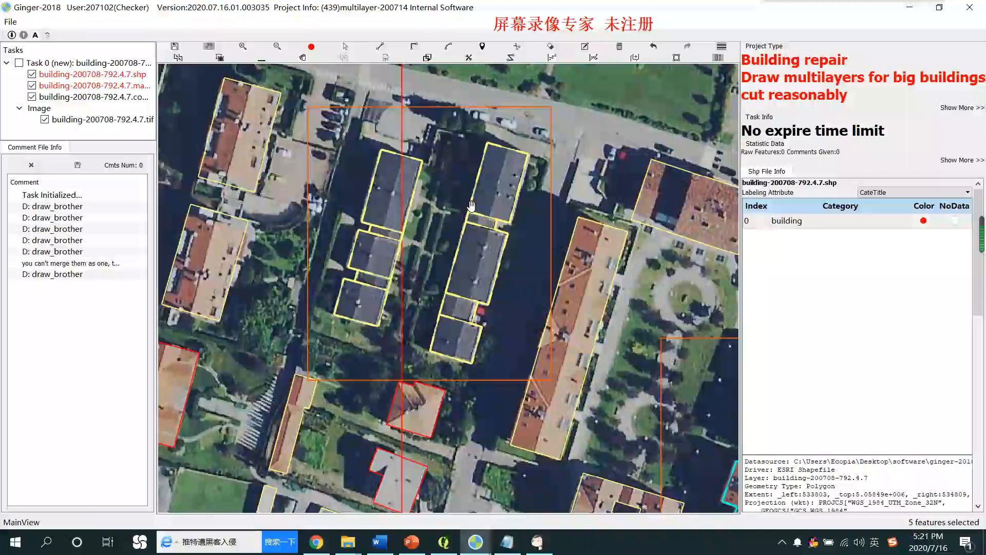
scroll(402, 177, down, 3)
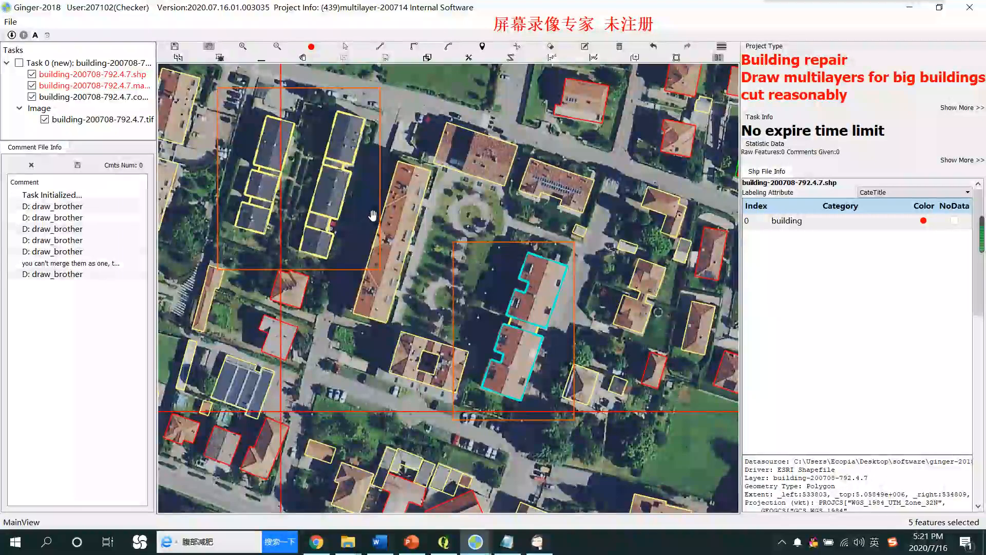
scroll(505, 306, up, 2)
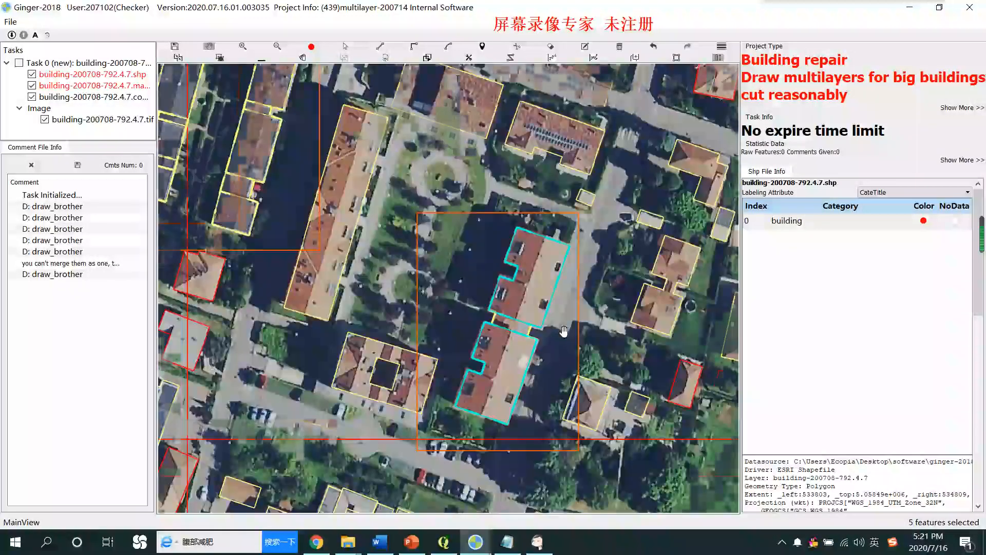
key(space)
key(space)
key(space)
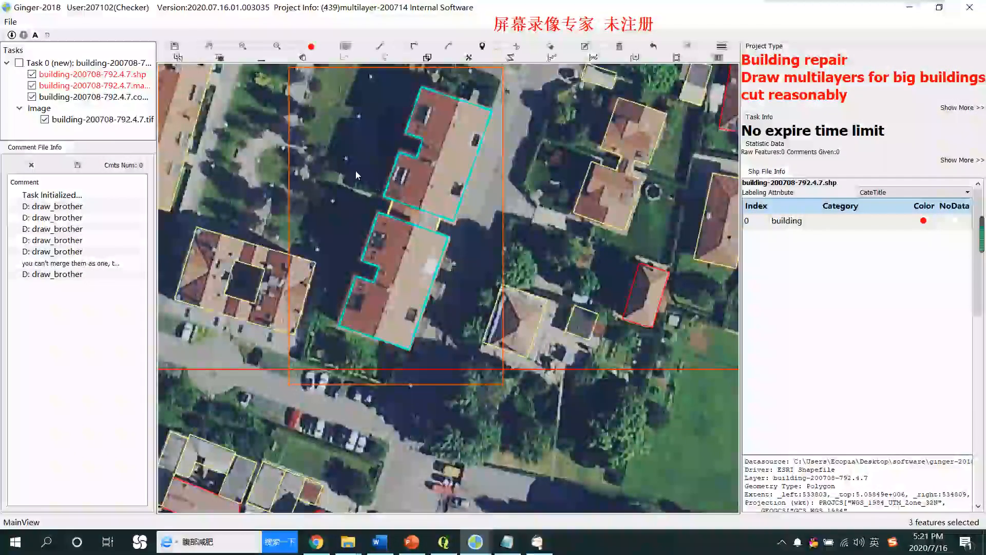
drag(402, 196, 428, 225)
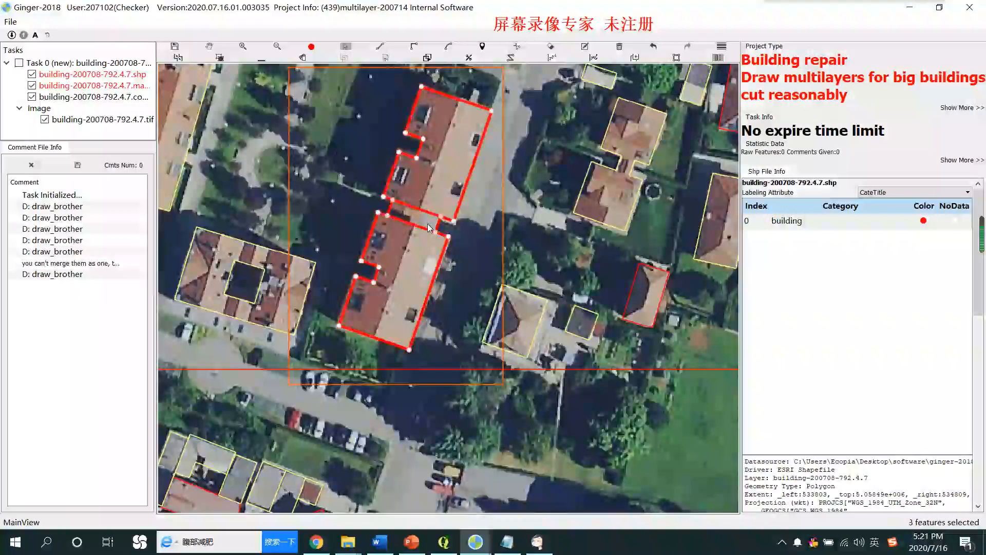
click(407, 257)
click(443, 180)
click(468, 196)
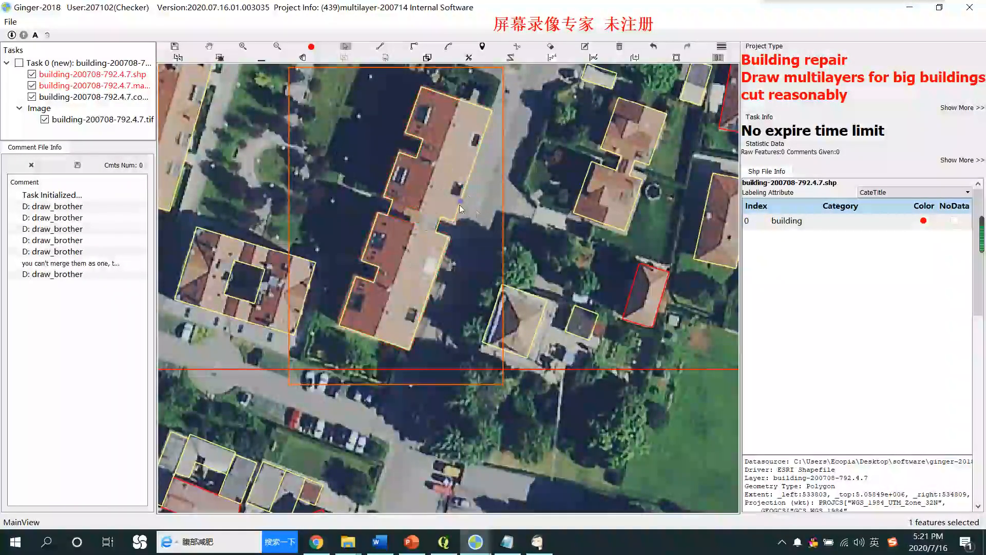
Compare the merged red-and-beige building with the bare aerial image by hiding and restoring the outline layers.
key(space)
key(space)
key(space)
scroll(505, 302, down, 1)
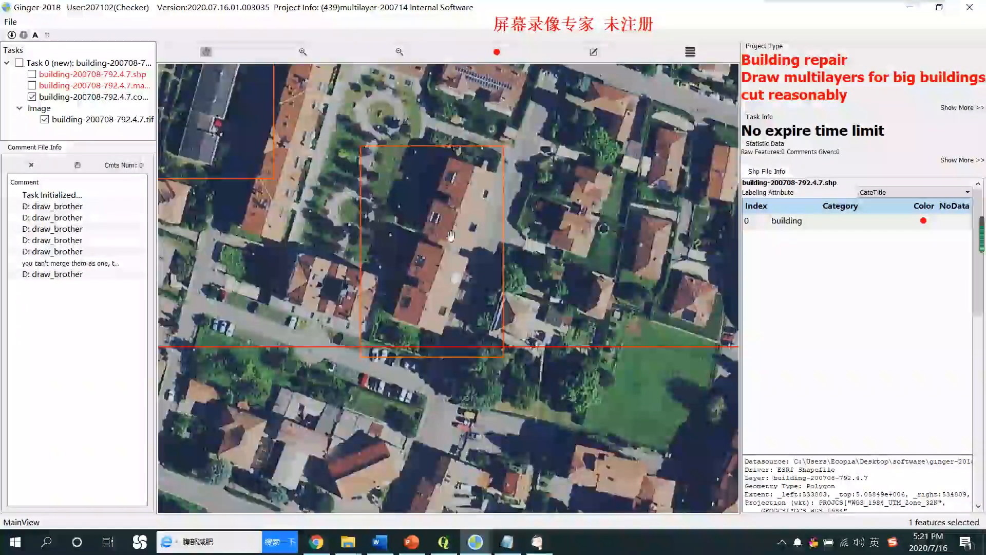
key(space)
scroll(501, 237, up, 1)
scroll(501, 237, down, 4)
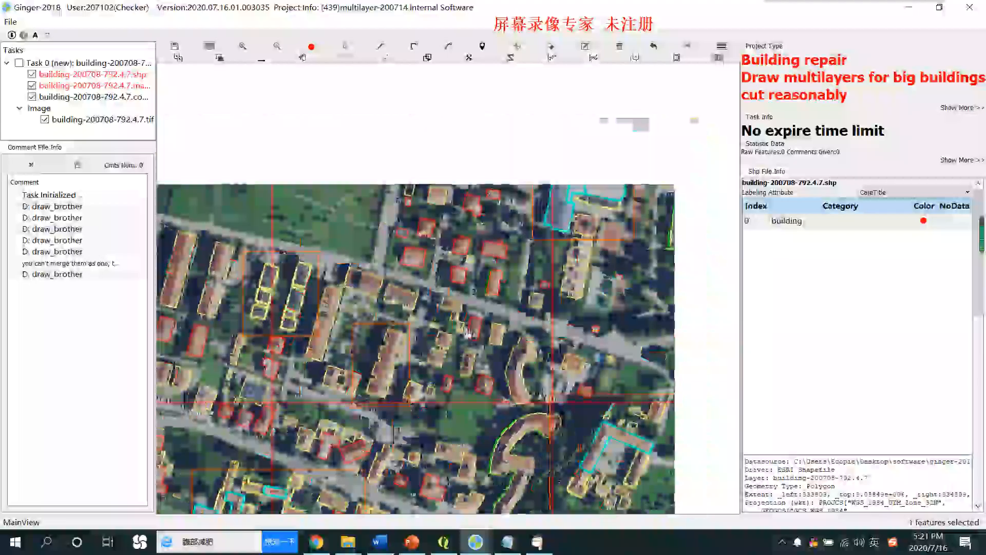
Examine how the large grey-roofed complex in the northeast is split into a western wing, an eastern hall and a base outline.
key(space)
key(space)
drag(602, 172, 492, 263)
scroll(492, 263, up, 3)
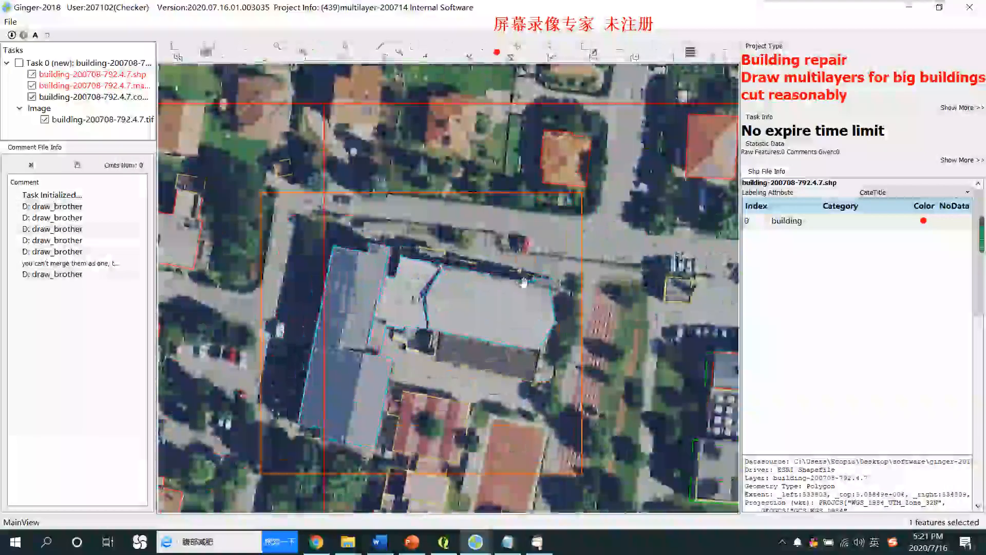
click(481, 313)
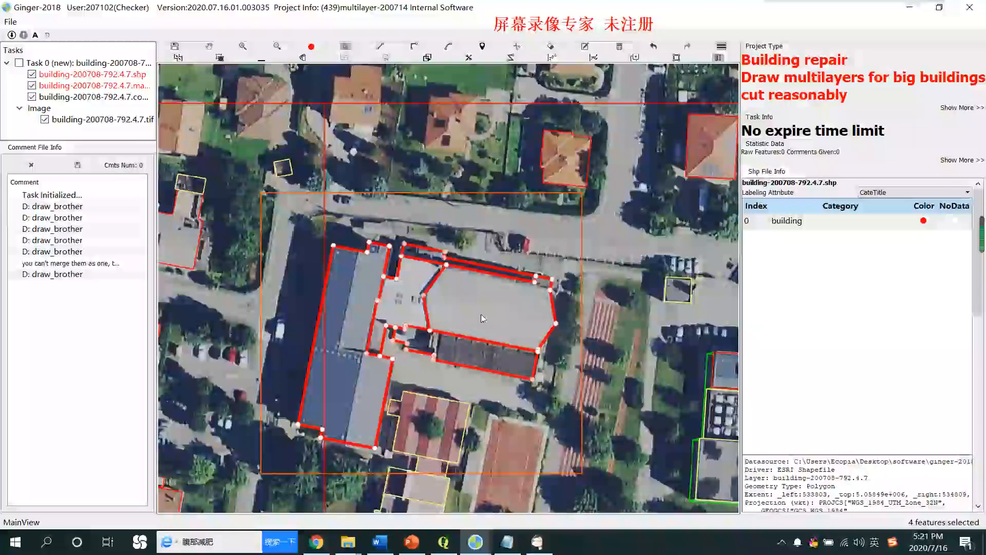
click(475, 316)
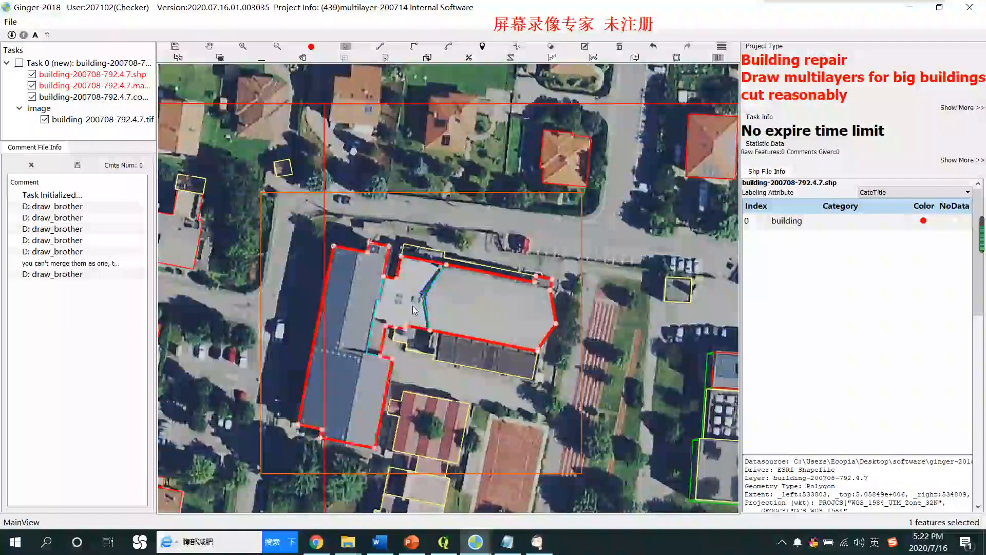
click(355, 319)
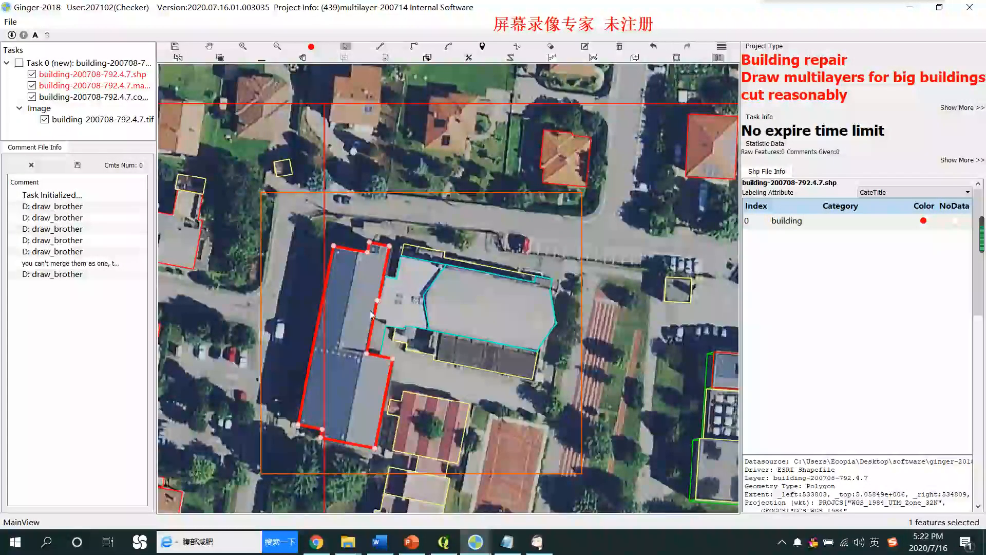
click(451, 316)
click(348, 313)
click(425, 307)
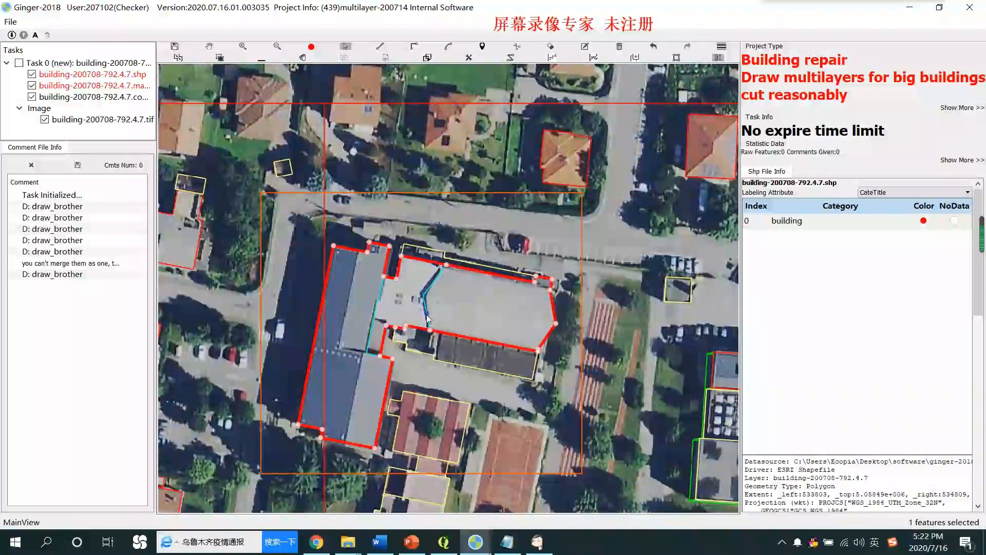
Check the grey-roofed complex's combined base outline and its overlapping roof sections against the aerial image.
key(h)
drag(437, 309, 463, 257)
key(space)
key(space)
key(s)
click(422, 250)
key(space)
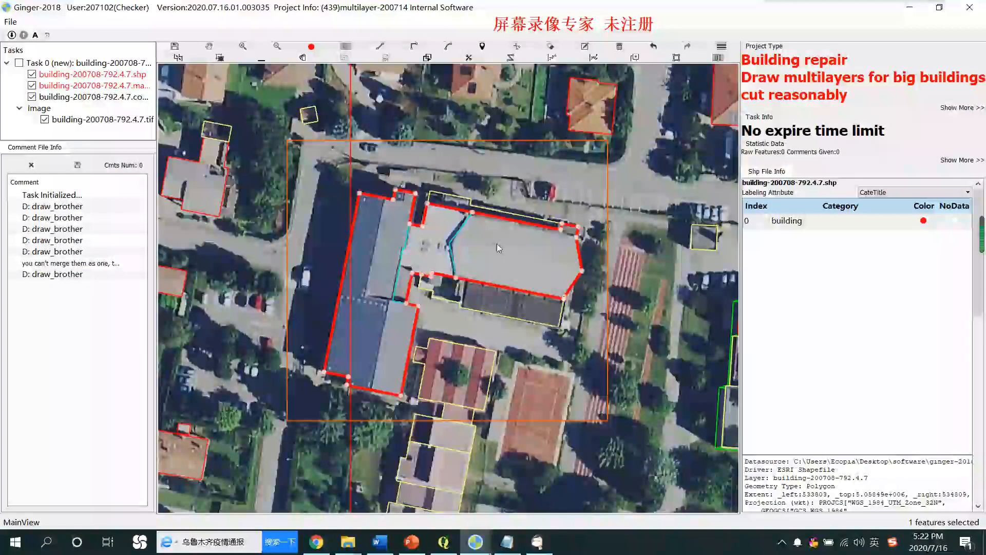
key(space)
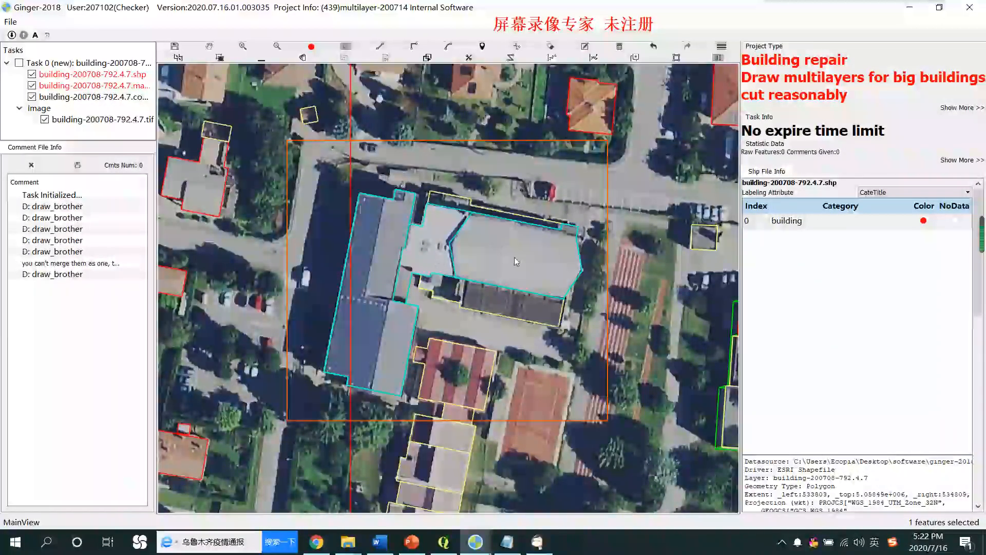
Delete the outlines of the grey-roofed complex's eastern hall, central link and adjoining annexes, keeping the western wing.
click(406, 248)
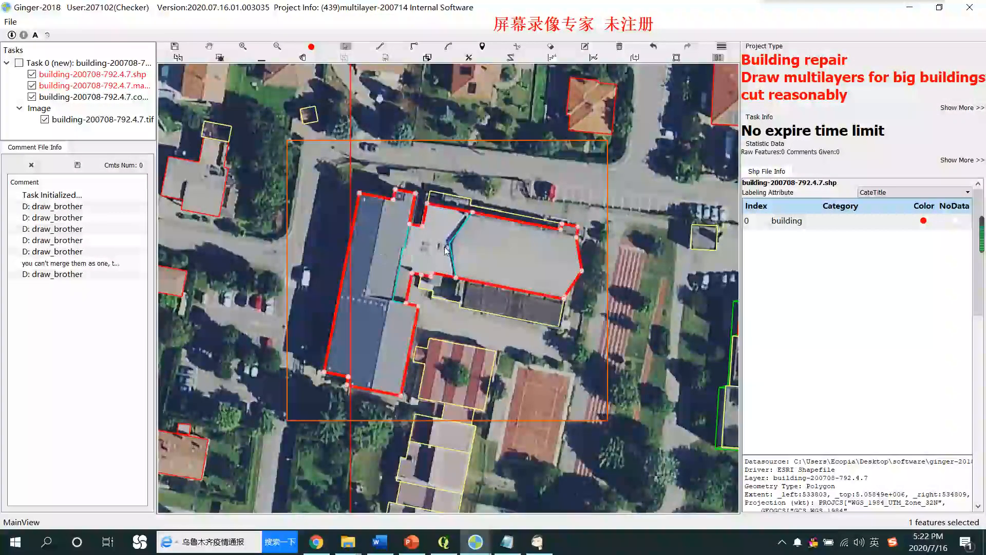
click(513, 252)
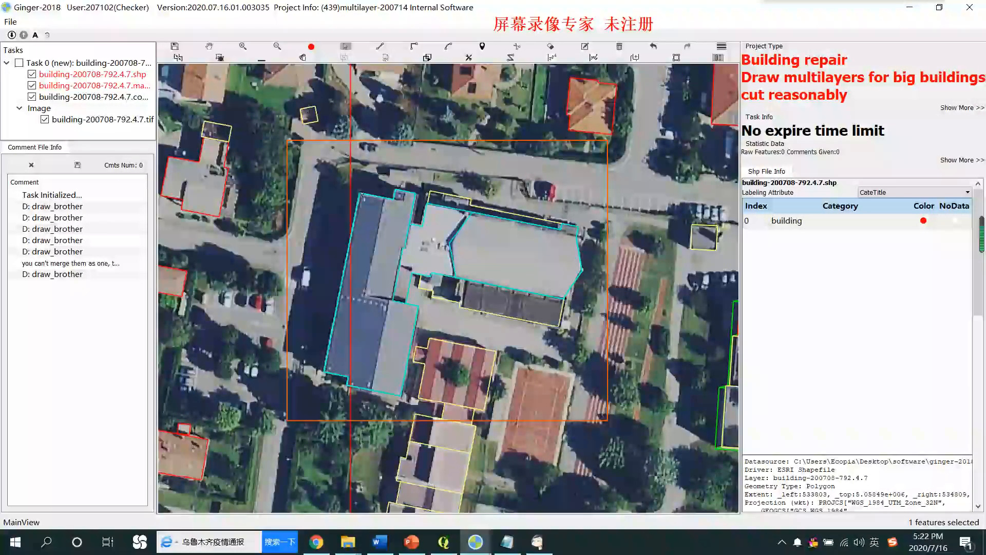
click(494, 258)
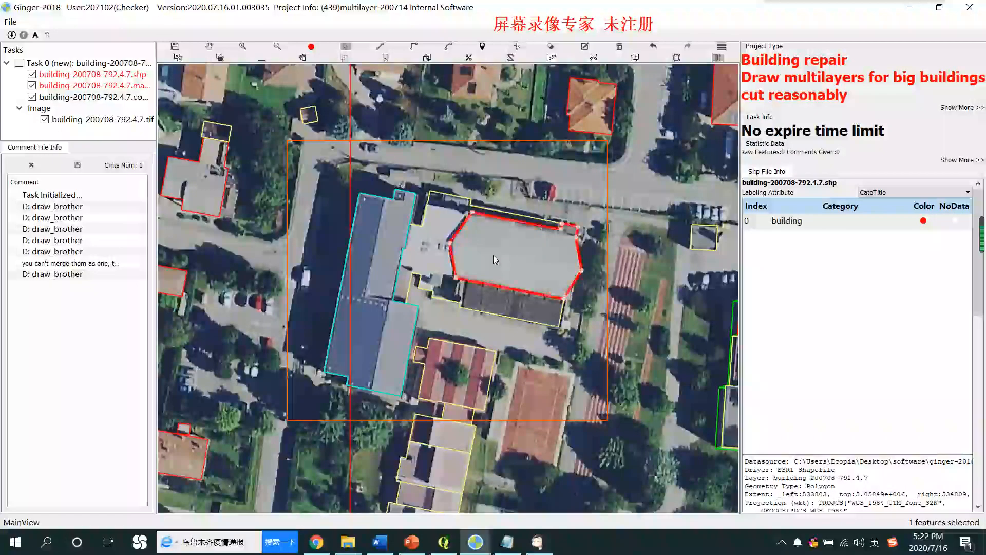
key(Delete)
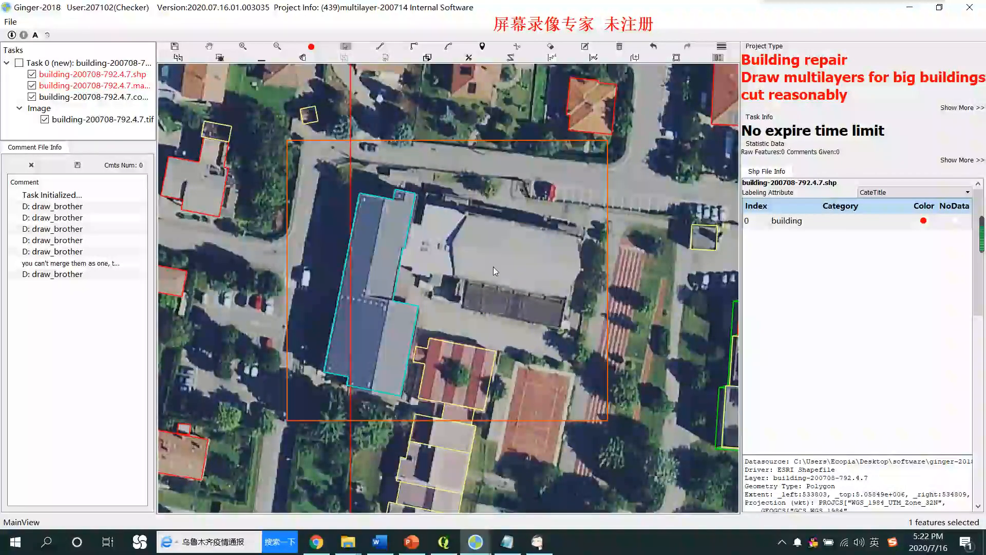
drag(418, 227, 438, 179)
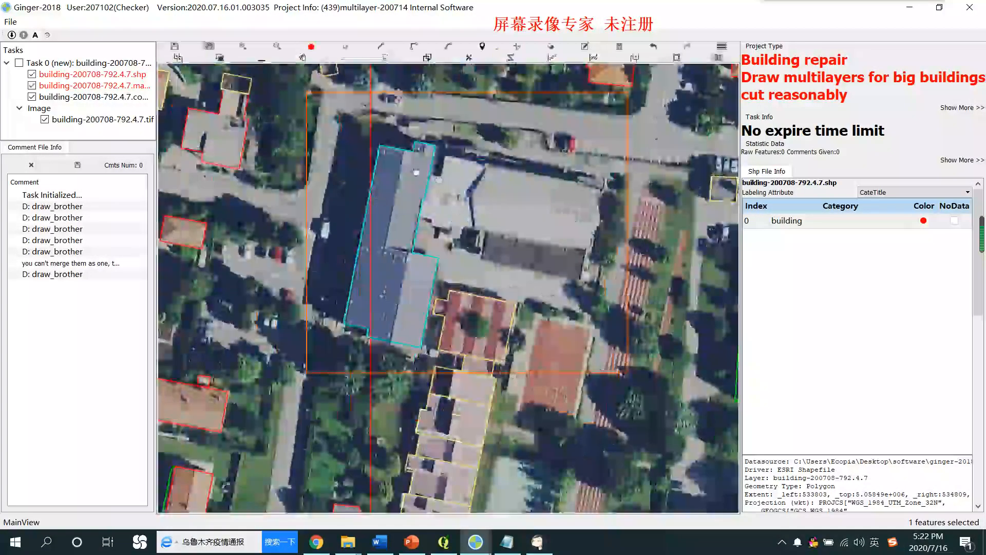
Compare the remaining western wing outline with the bare aerial image by hiding and restoring the outline layers.
key(space)
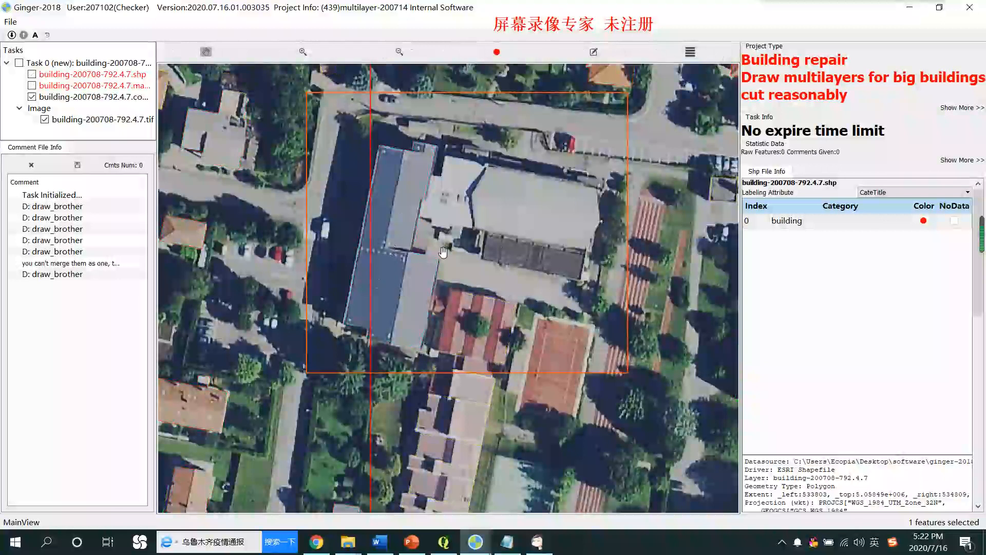
key(space)
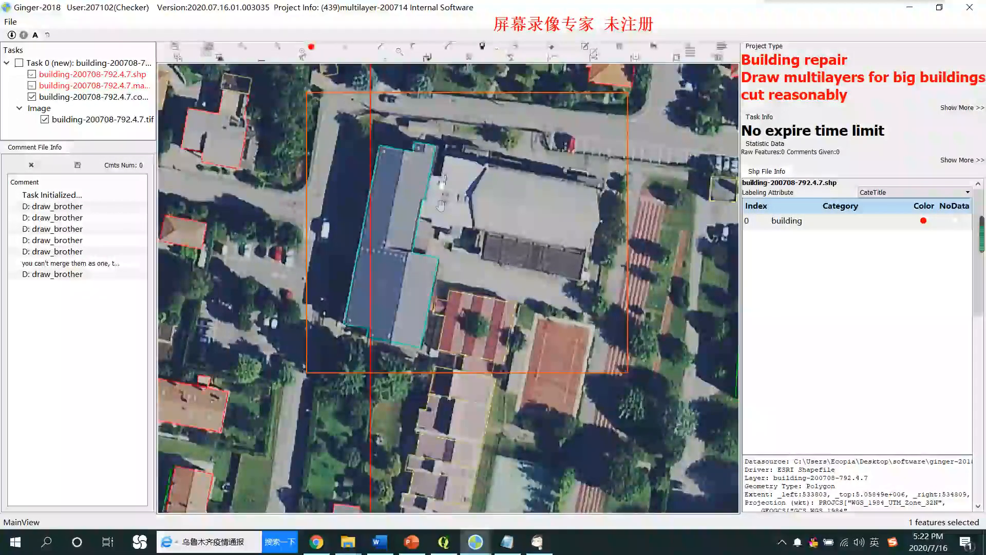
scroll(442, 205, up, 1)
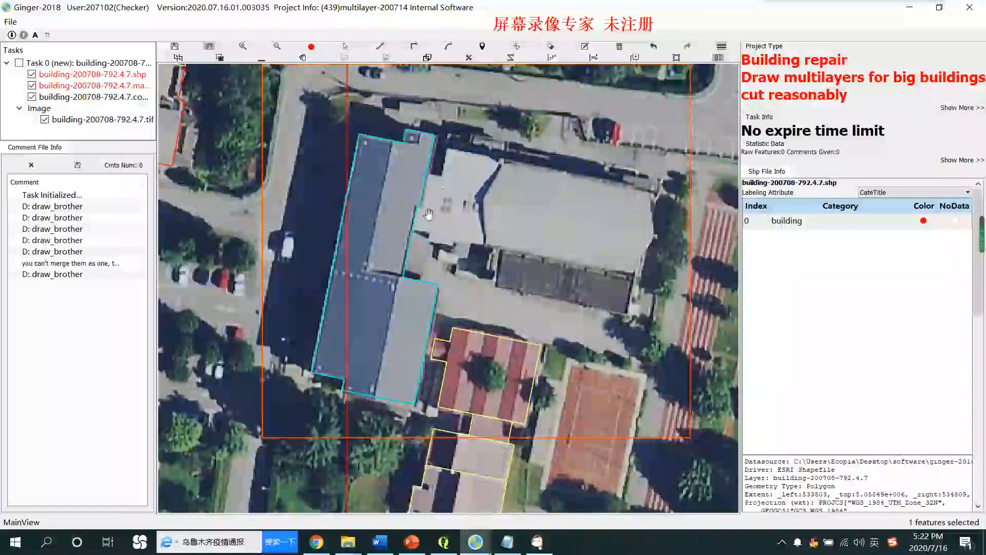
Outline the grey-roofed eastern hall together with its short link as one roof section sharing the western wing's east edge.
key(d)
key(r)
click(428, 175)
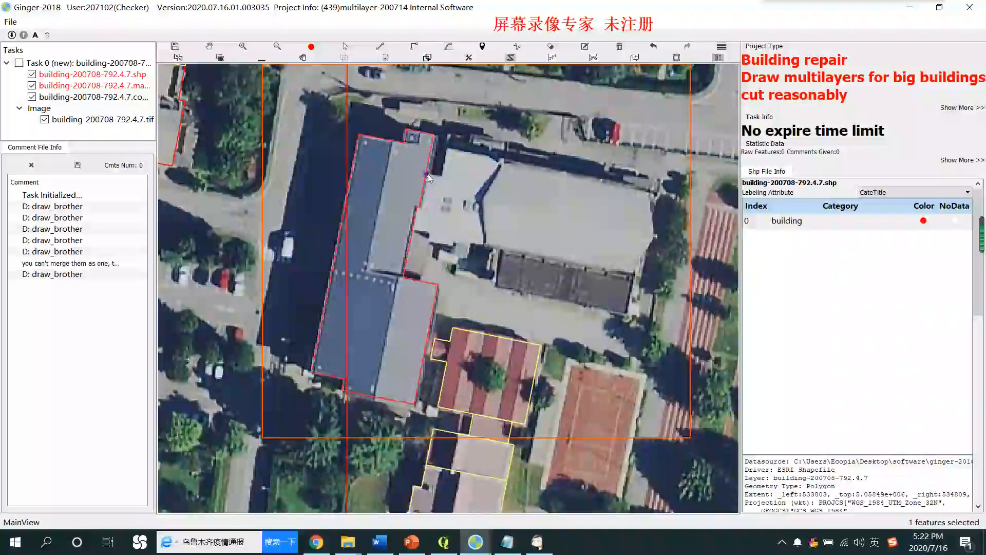
click(426, 174)
click(420, 206)
scroll(452, 247, down, 1)
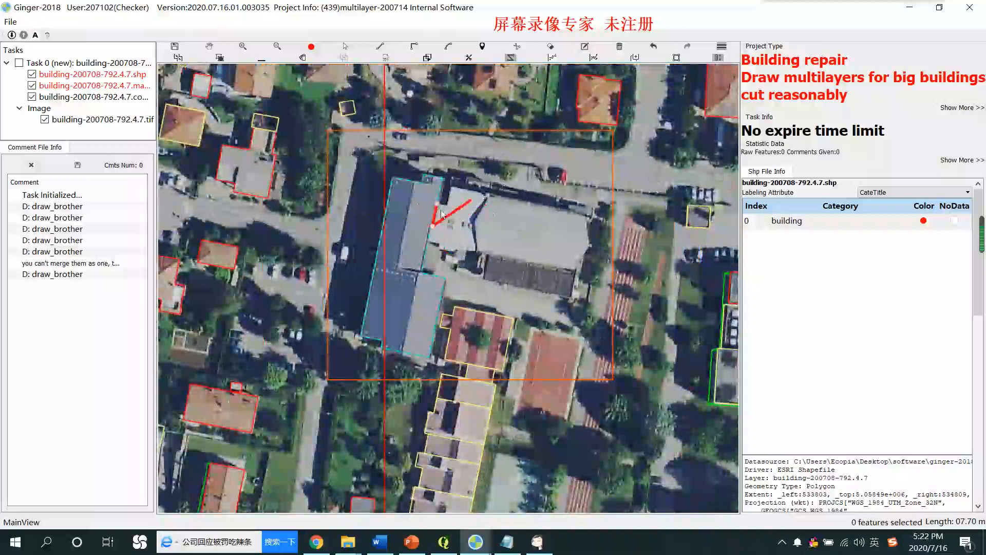
scroll(455, 214, up, 2)
click(414, 236)
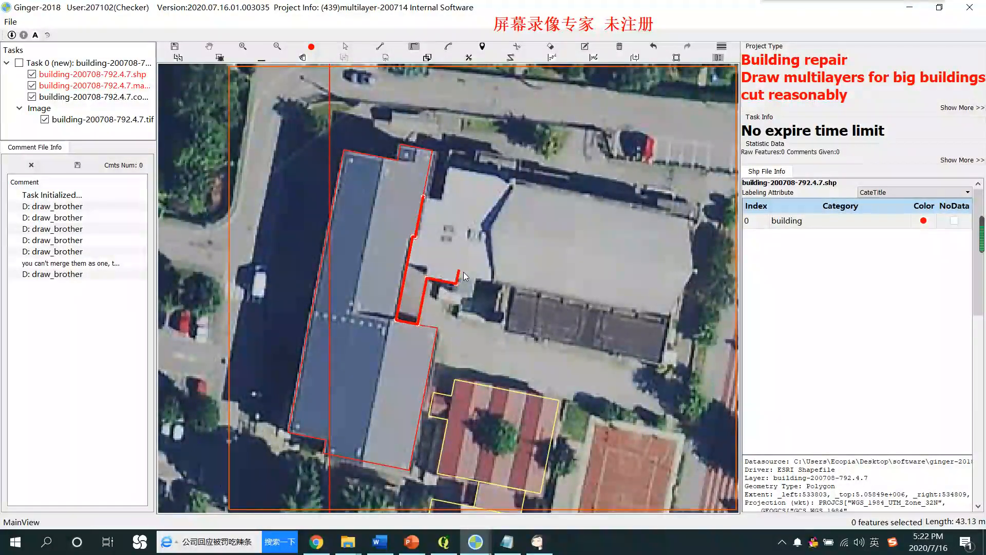
click(692, 268)
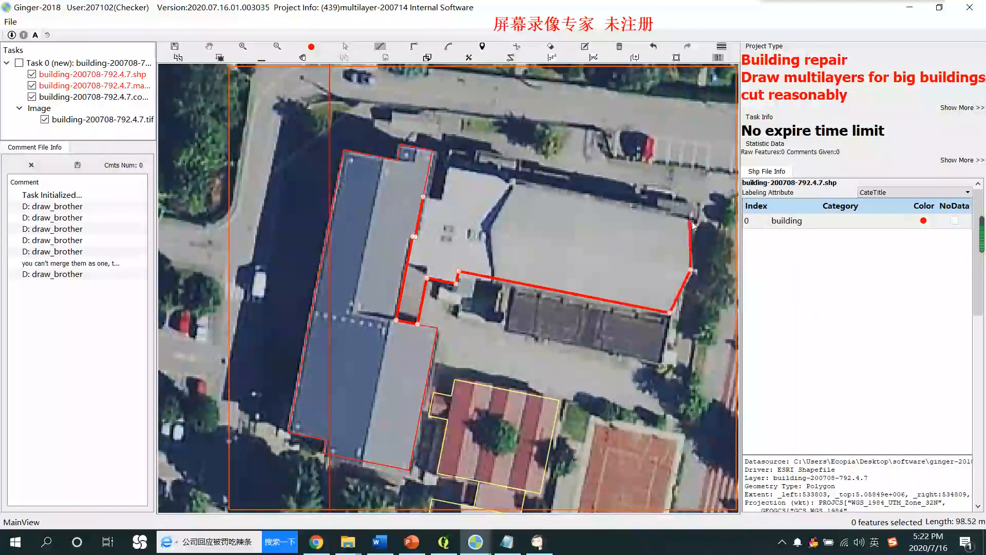
click(450, 168)
key(r)
double_click(428, 199)
Outline the narrow lower roof strip along the hall's north edge as a separate section, including its small projection.
scroll(541, 211, down, 1)
key(h)
drag(540, 211, 441, 192)
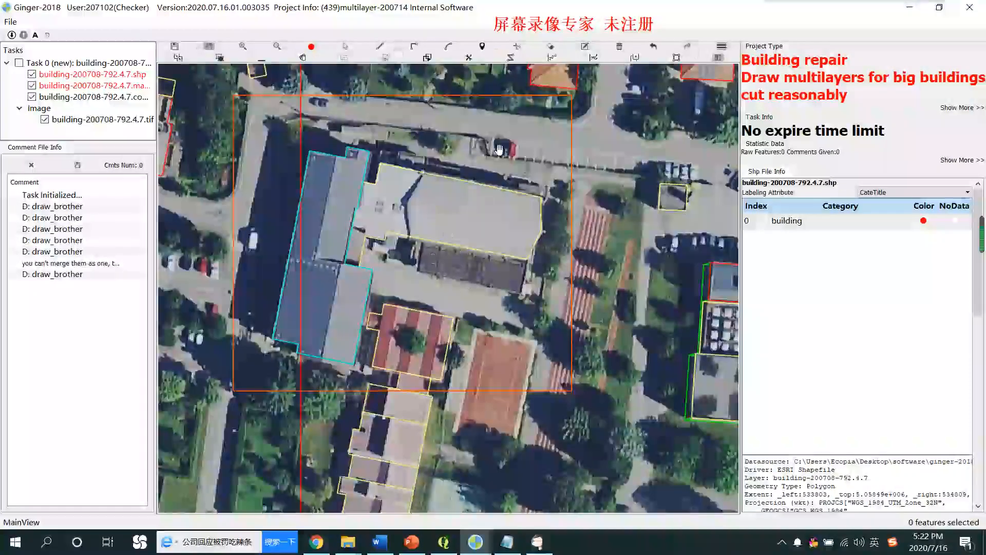
scroll(386, 149, up, 1)
key(space)
key(space)
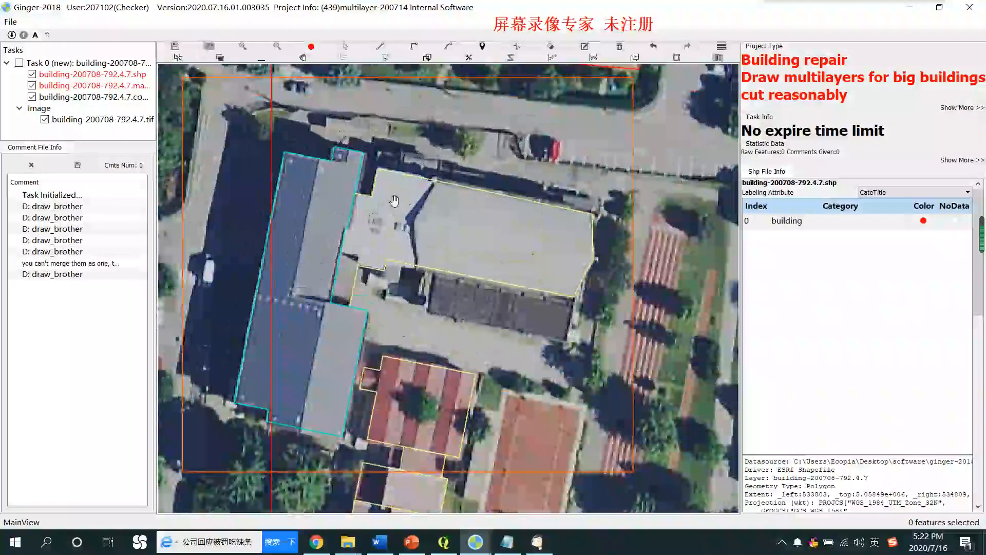
click(378, 168)
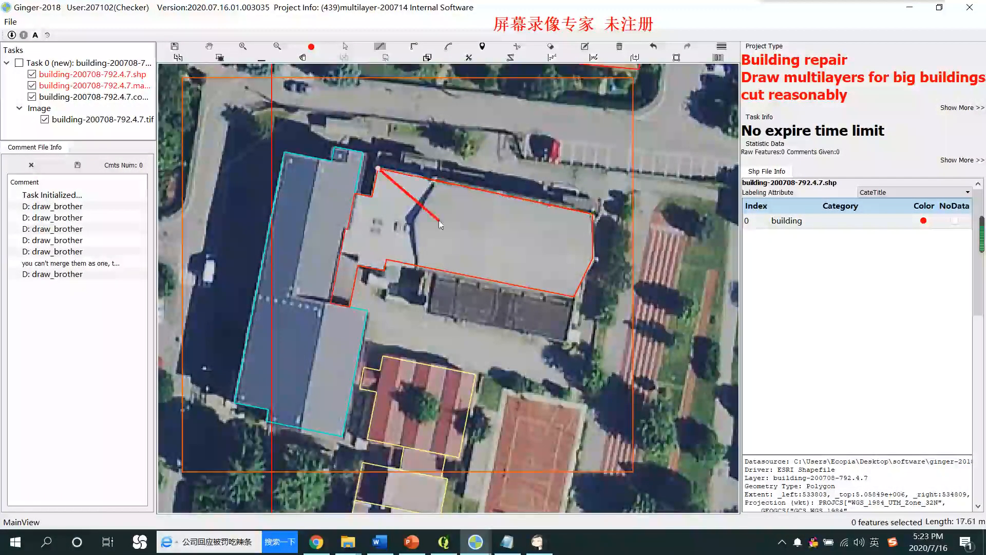
click(593, 213)
click(595, 202)
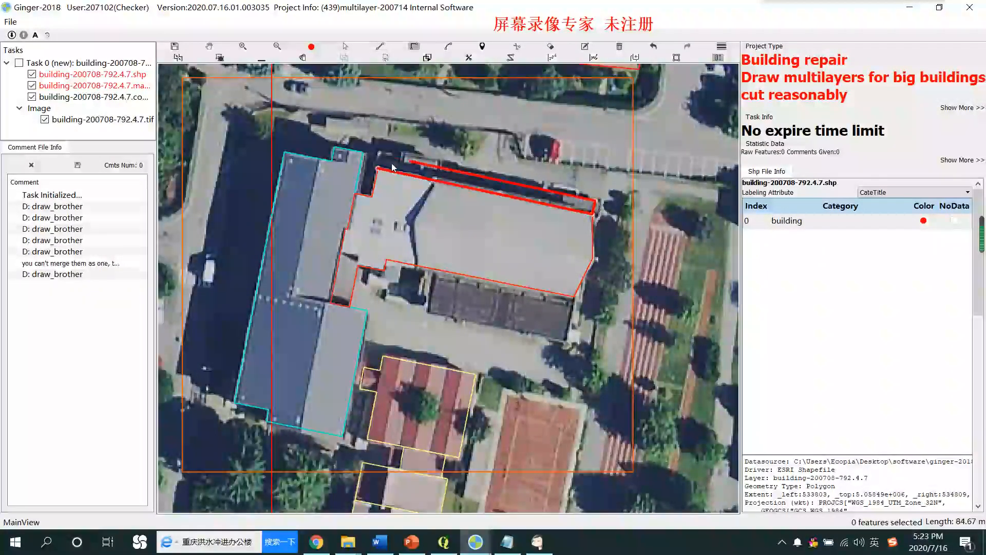
click(439, 163)
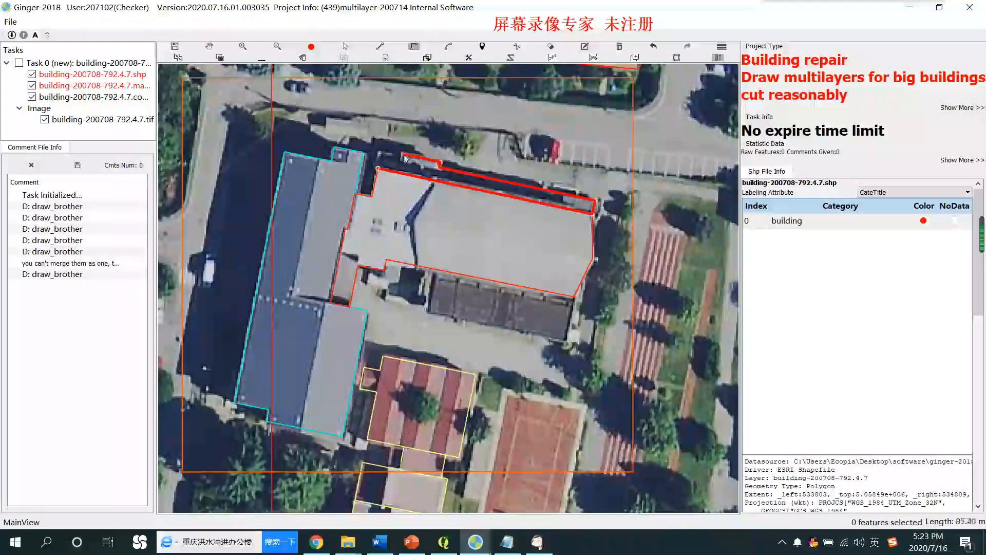
double_click(377, 168)
Draw a sample rectangular building over the wooded area north of the complex and offset its base outline to the southeast.
key(space)
mouse_move(467, 229)
mouse_down()
mouse_move(414, 128)
mouse_move(414, 253)
mouse_up()
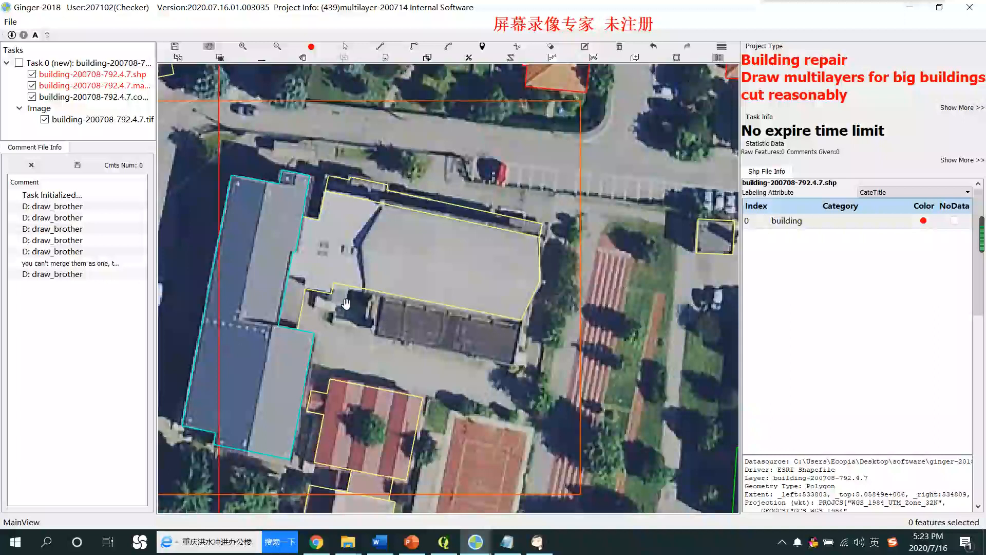
scroll(483, 255, down, 3)
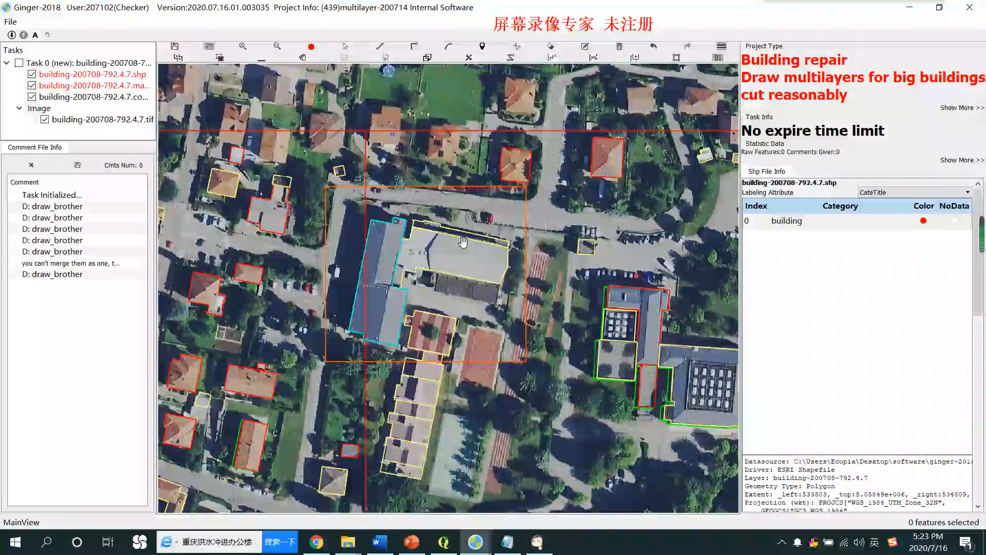
drag(411, 139, 436, 337)
scroll(426, 122, up, 1)
drag(427, 122, 411, 269)
key(r)
click(369, 252)
click(527, 251)
double_click(529, 346)
click(472, 312)
key(b)
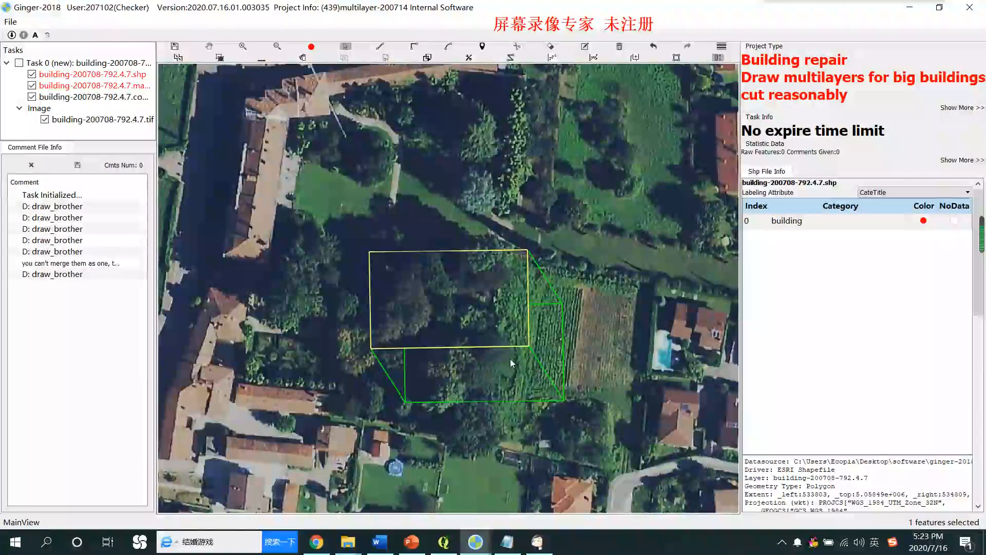
key(h)
drag(500, 352, 493, 224)
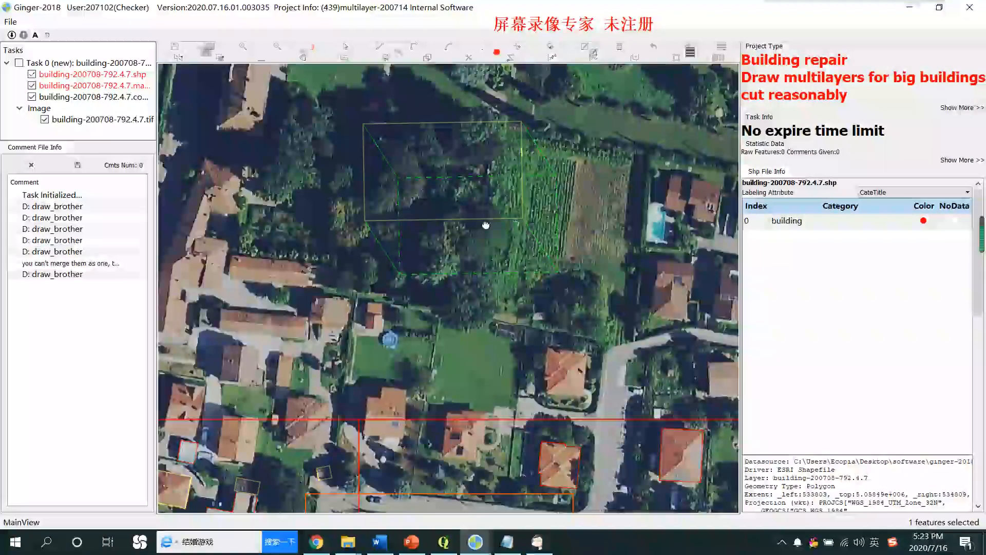
key(d)
click(418, 246)
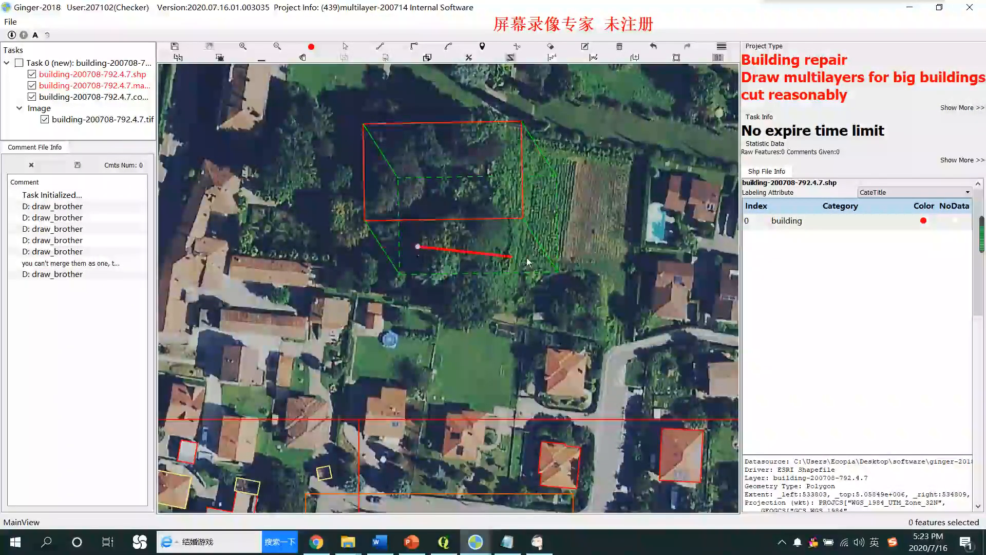
click(539, 245)
click(538, 148)
key(d)
click(492, 102)
click(599, 104)
click(424, 253)
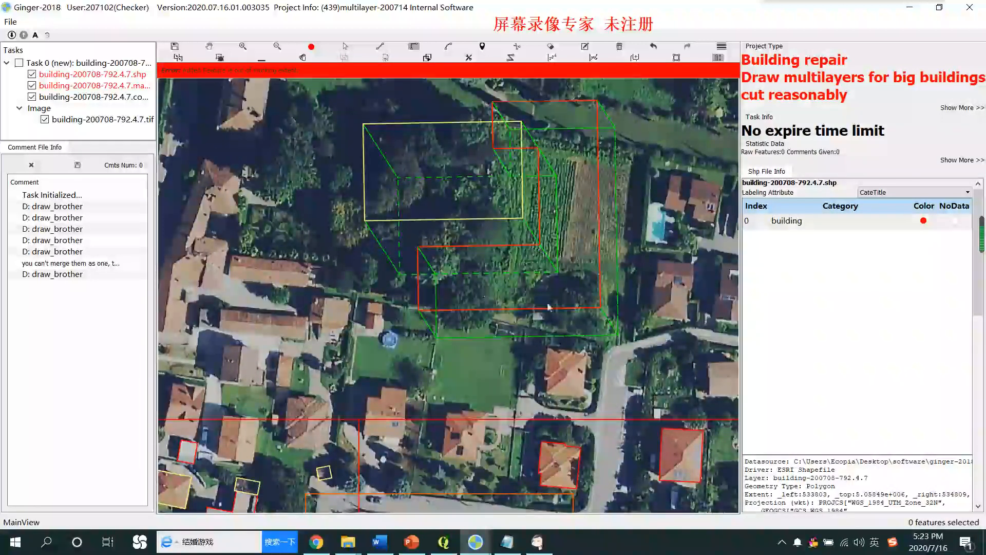
key(s)
click(542, 288)
key(Delete)
Draw an L-shaped lower roof section around the south and east sides of the sample rectangle and select it.
key(d)
click(424, 246)
click(541, 246)
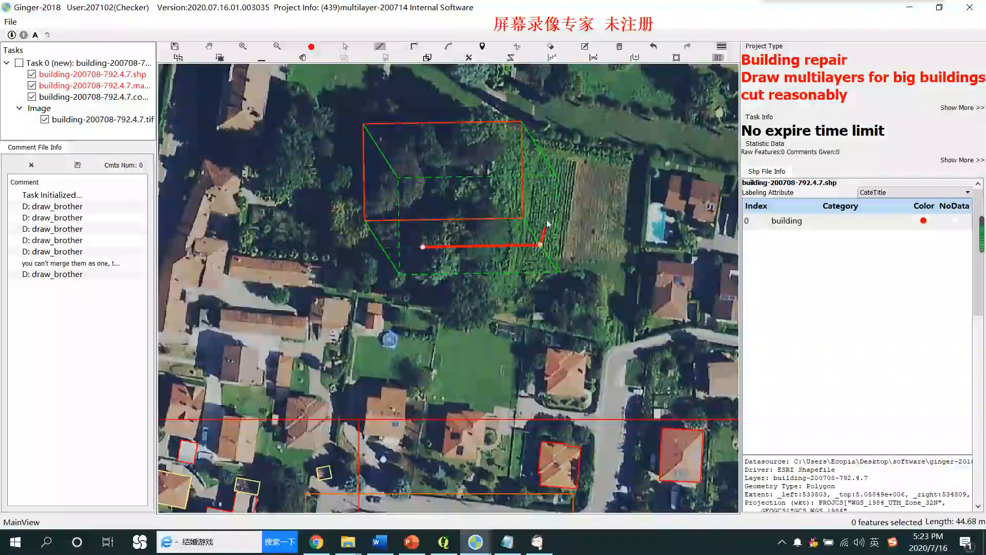
click(541, 149)
key(r)
click(588, 148)
click(590, 308)
right_click(425, 251)
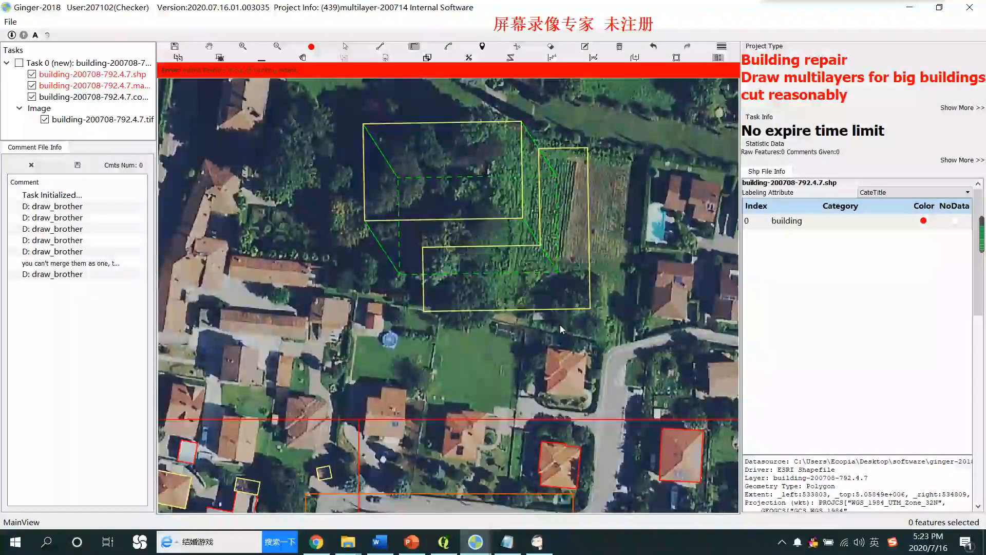
key(s)
click(489, 298)
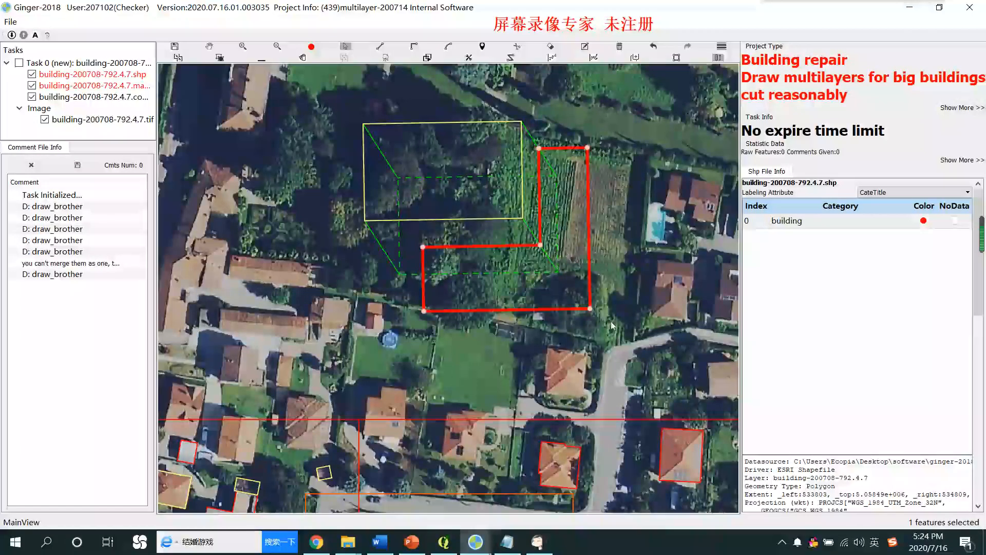
Delete the sample rectangle and the L-shaped outline from the wooded area.
scroll(554, 251, down, 1)
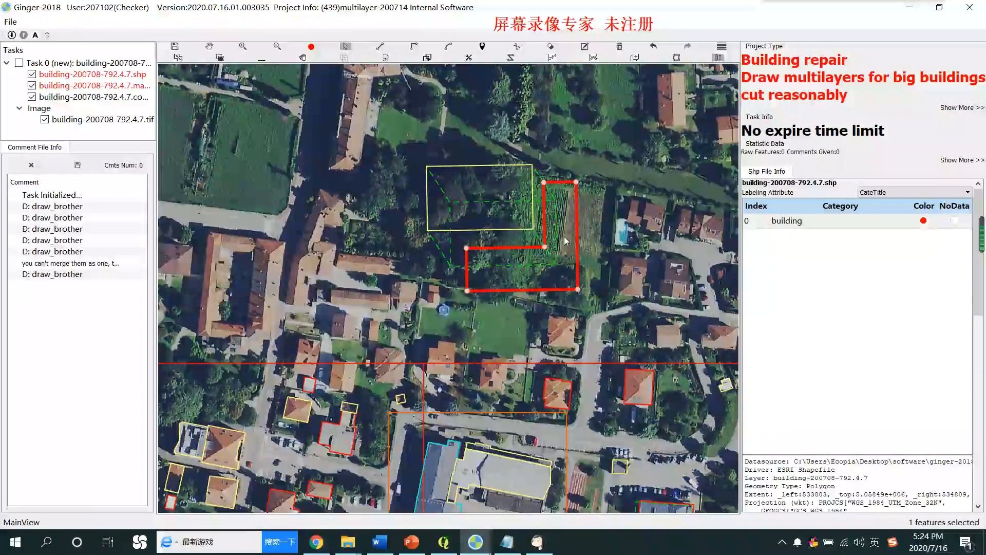
drag(503, 134, 557, 301)
key(Delete)
Try to outline the dark-roofed annex along the hall's south edge.
key(space)
drag(466, 486, 429, 221)
scroll(429, 221, up, 3)
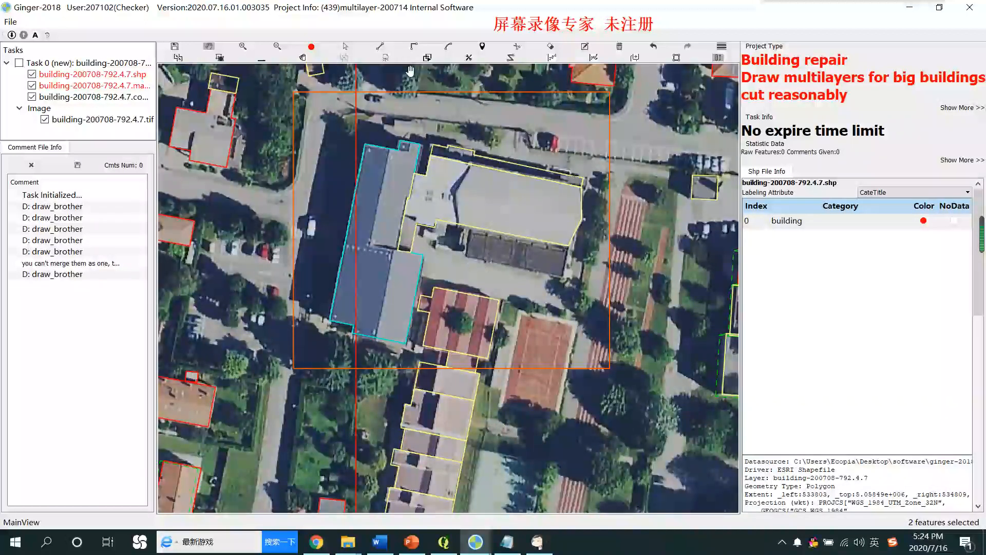
click(387, 50)
click(472, 226)
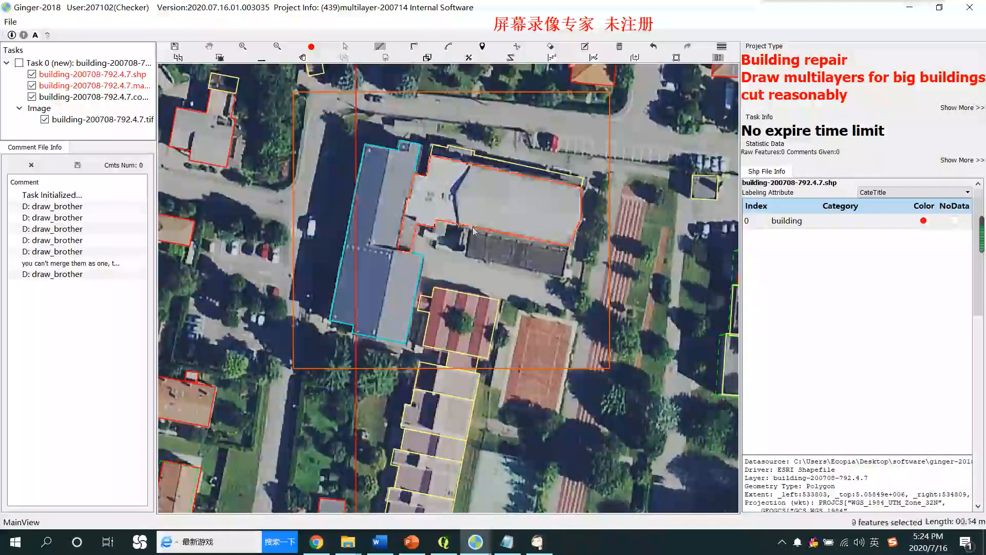
click(570, 246)
click(564, 278)
double_click(465, 255)
key(Escape)
click(538, 261)
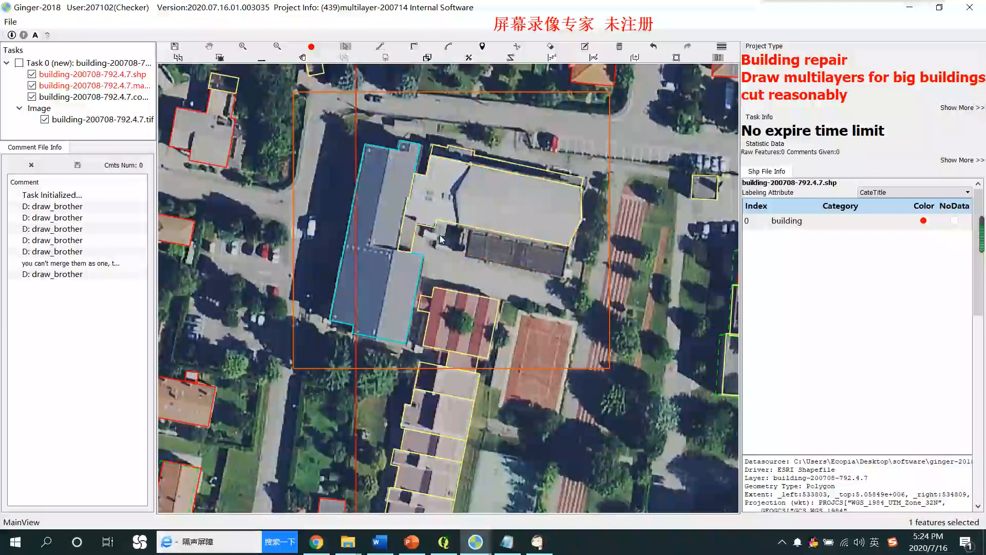
Try tracing the dark-roofed annex again as a closed loop that follows the hall's south edge, and discard it.
click(472, 227)
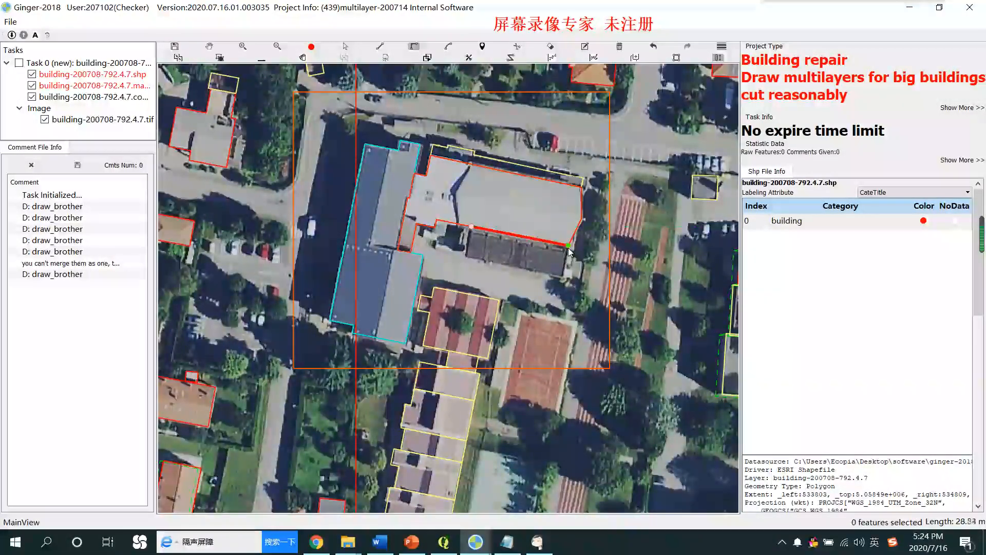
click(566, 247)
click(569, 246)
click(563, 277)
click(467, 257)
double_click(471, 227)
key(Escape)
click(516, 251)
key(Delete)
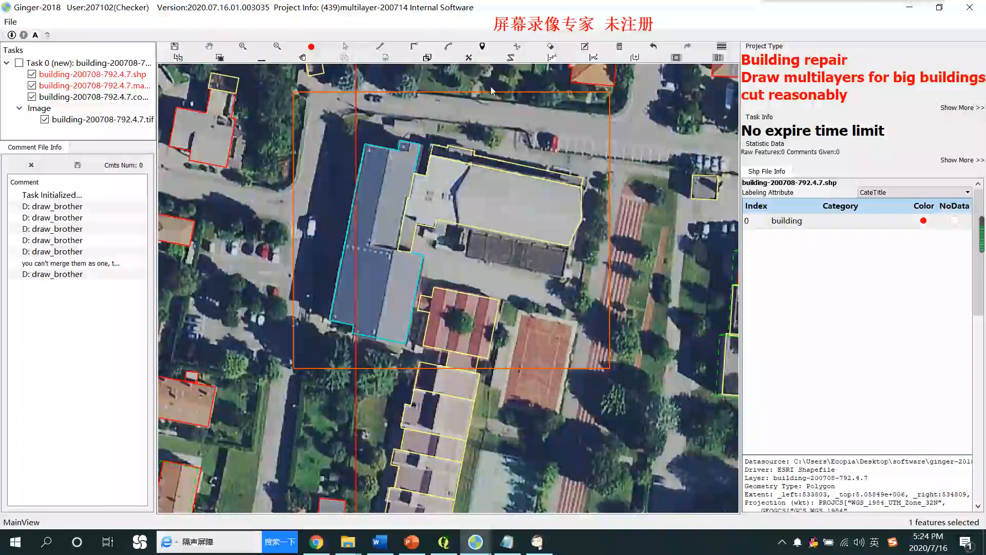
Outline the dark-roofed annex south of the hall as its own section from the hall's edge to its outer corners.
click(677, 57)
click(472, 226)
click(568, 246)
click(564, 275)
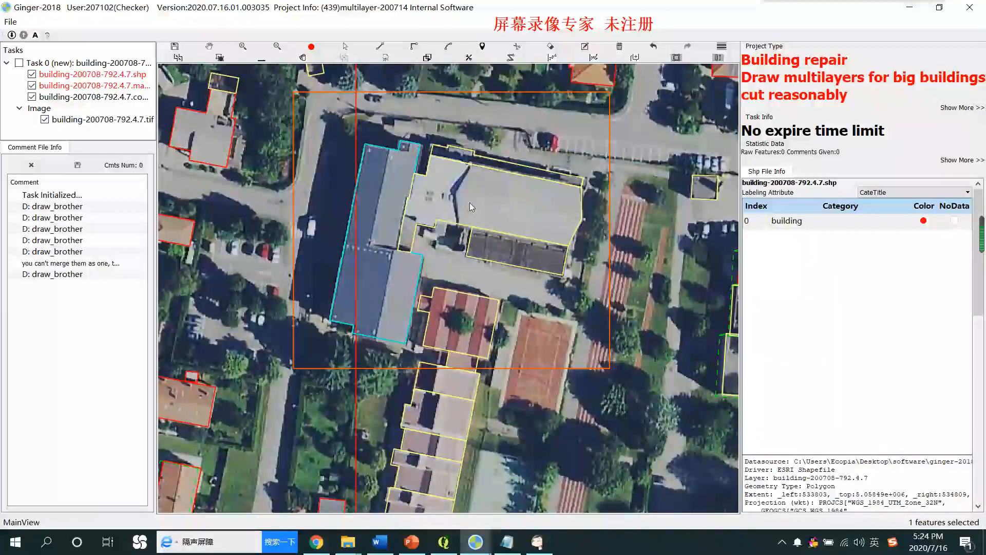
Check how the western wing, hall, northern strip and dark annex are cut by selecting their outlines.
scroll(415, 190, up, 1)
click(415, 190)
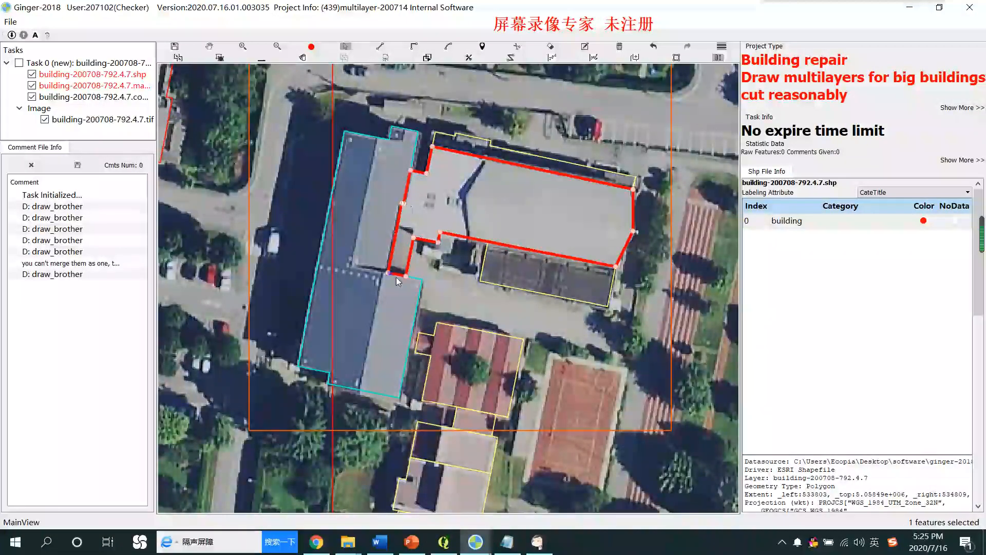
scroll(529, 216, down, 2)
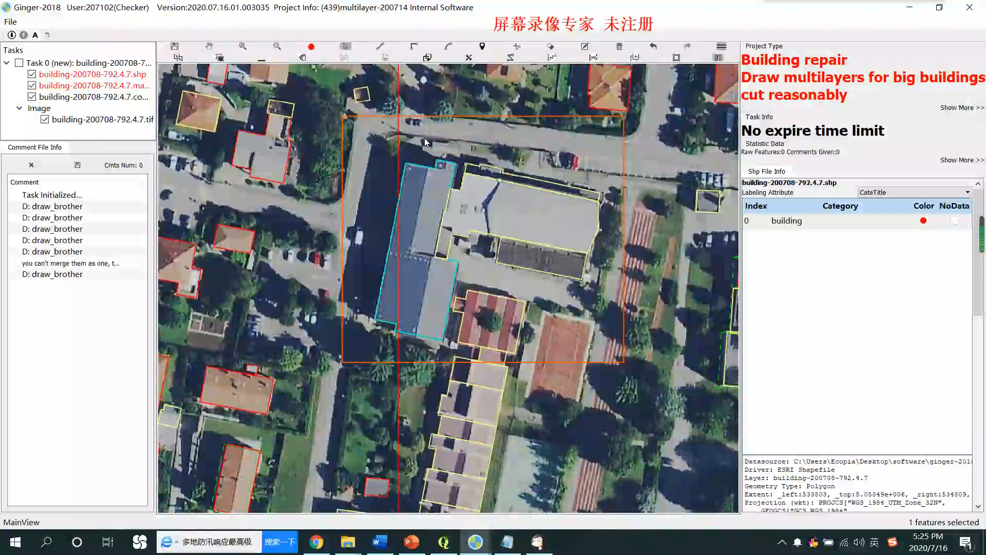
drag(557, 295, 595, 307)
drag(435, 142, 517, 271)
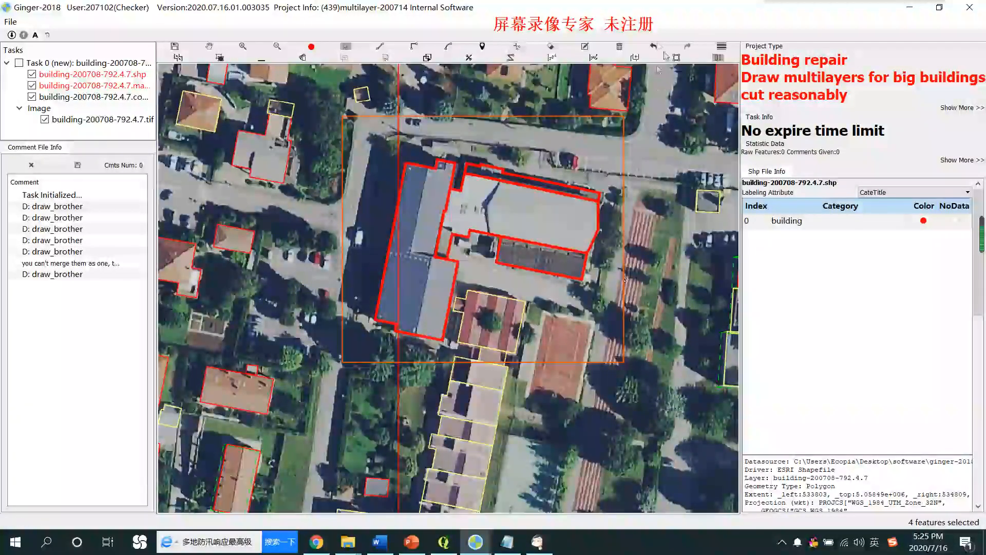
scroll(511, 190, down, 3)
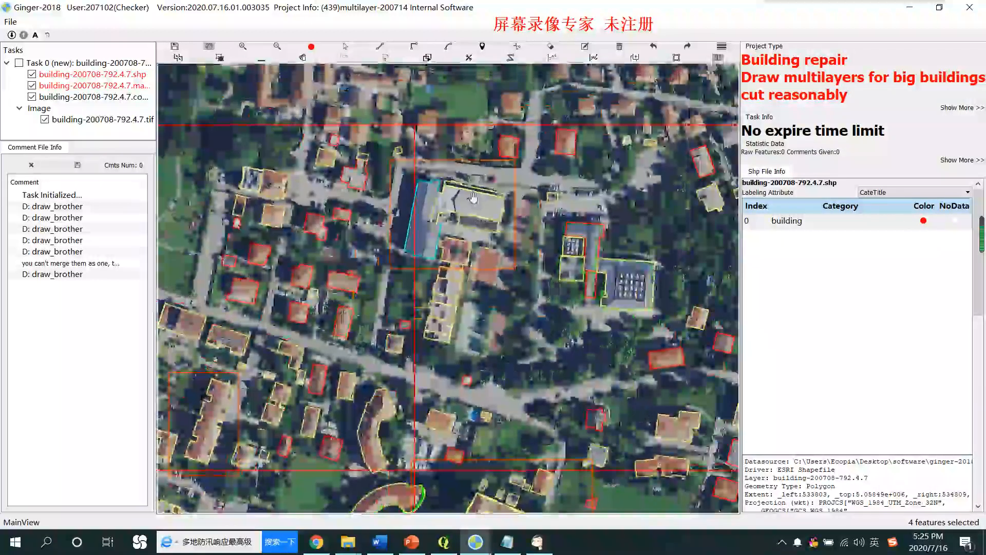
Delete the outlines of the hall, northern strip and dark annex, keeping the western wing.
scroll(481, 181, up, 1)
drag(458, 157, 506, 272)
key(Delete)
scroll(419, 200, up, 1)
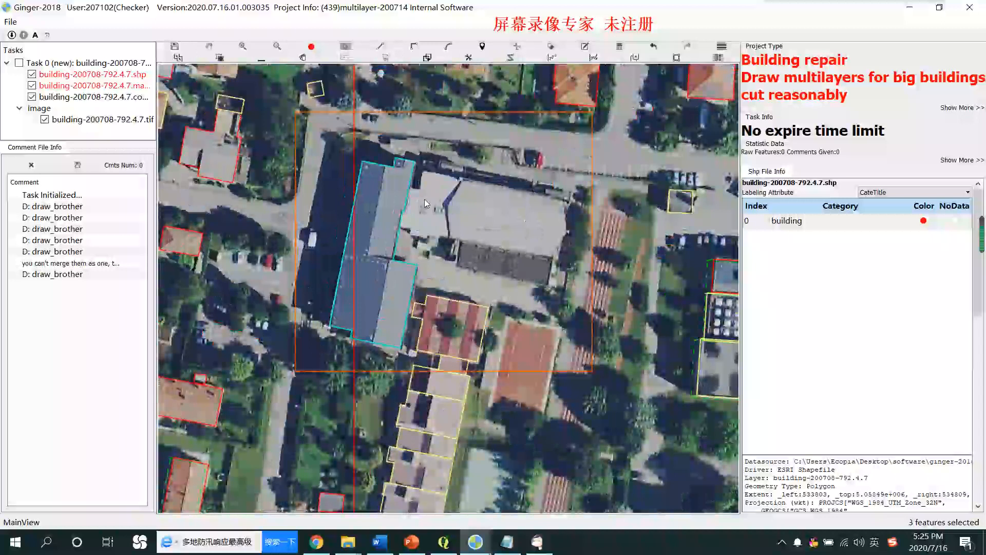
key(d)
click(409, 189)
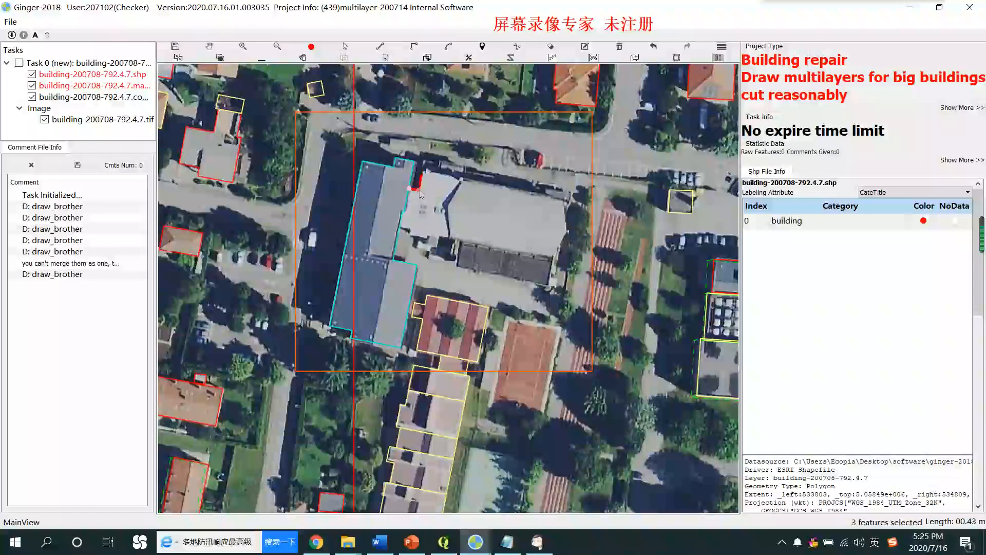
scroll(429, 163, up, 2)
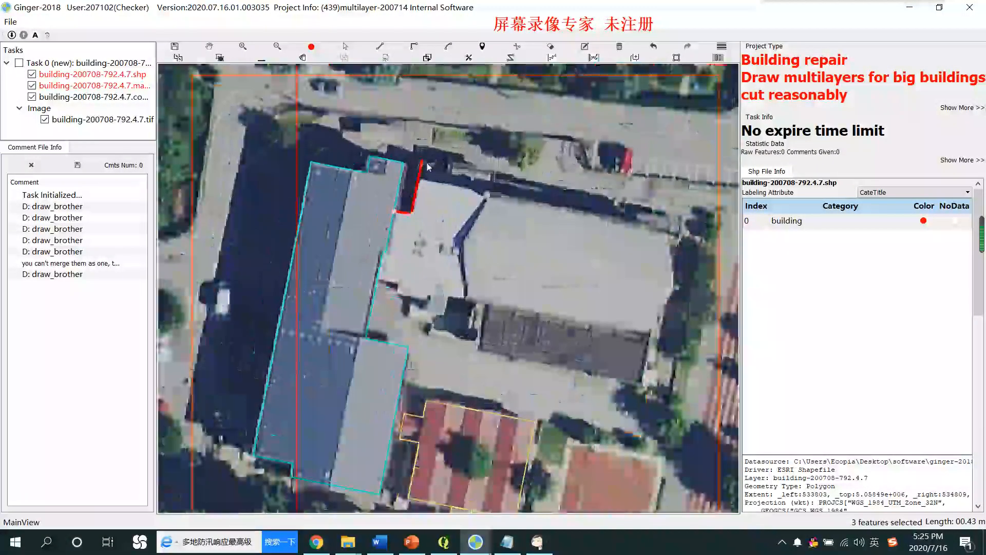
key(Escape)
Delete the remaining outline of the western wing.
key(s)
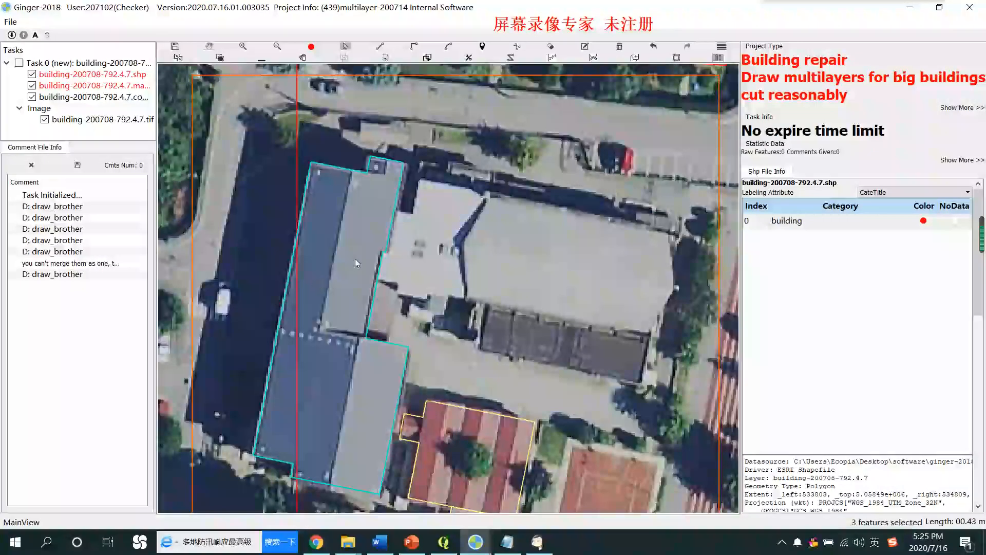
scroll(485, 152, down, 1)
click(382, 245)
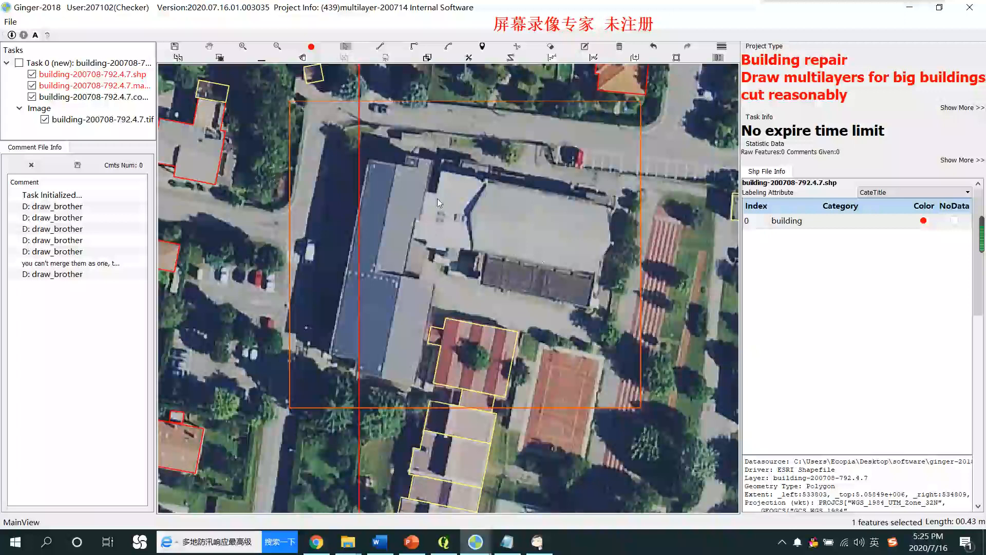
Start one overall outline of the grey-roofed complex along its northern edge, following the wing's small projection and the notch beside the hall.
key(d)
click(369, 159)
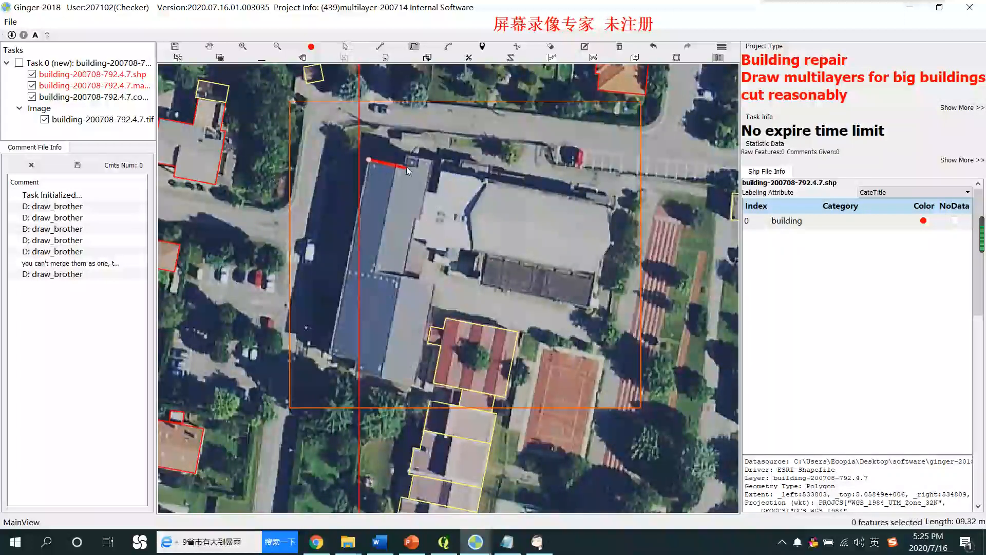
click(403, 167)
click(405, 155)
click(434, 161)
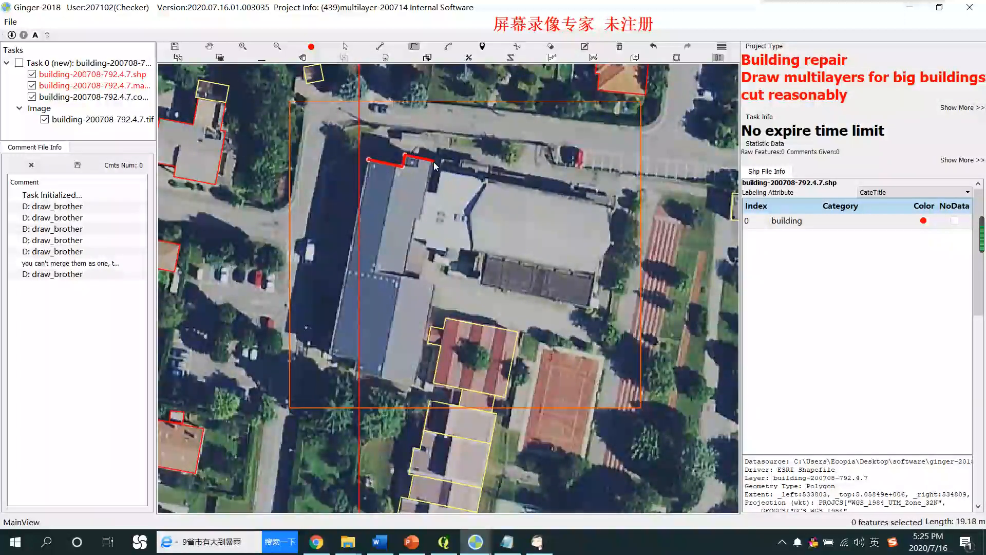
click(436, 195)
click(442, 159)
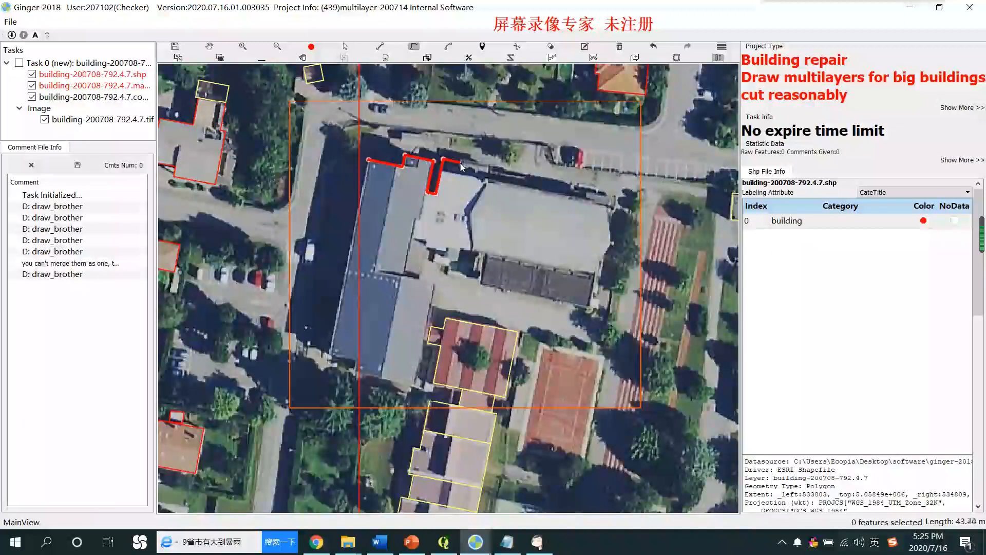
click(462, 160)
click(490, 166)
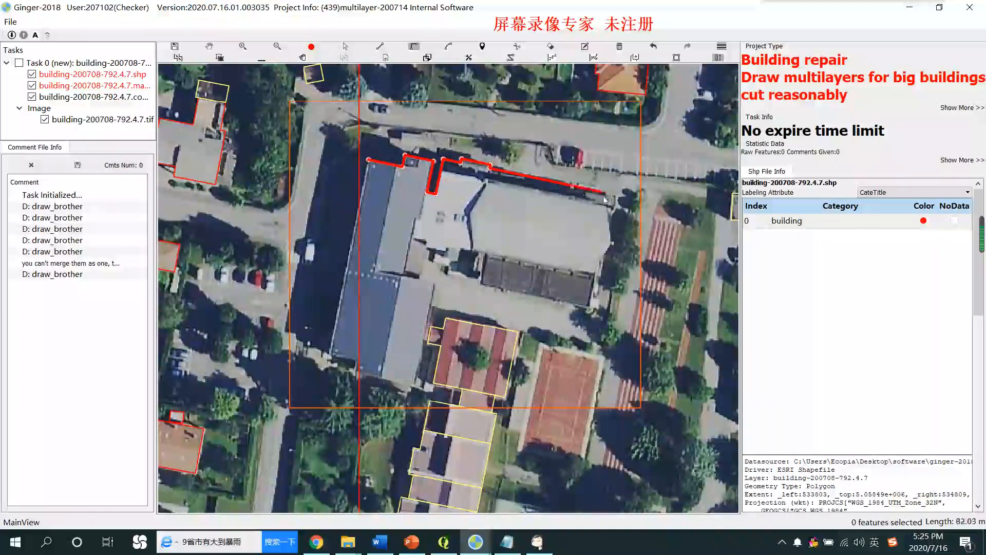
Continue the overall outline around the hall's eastern end and the dark-roofed annex to the hall's south edge.
click(612, 194)
click(610, 209)
click(611, 244)
click(595, 272)
click(587, 307)
click(481, 286)
click(487, 251)
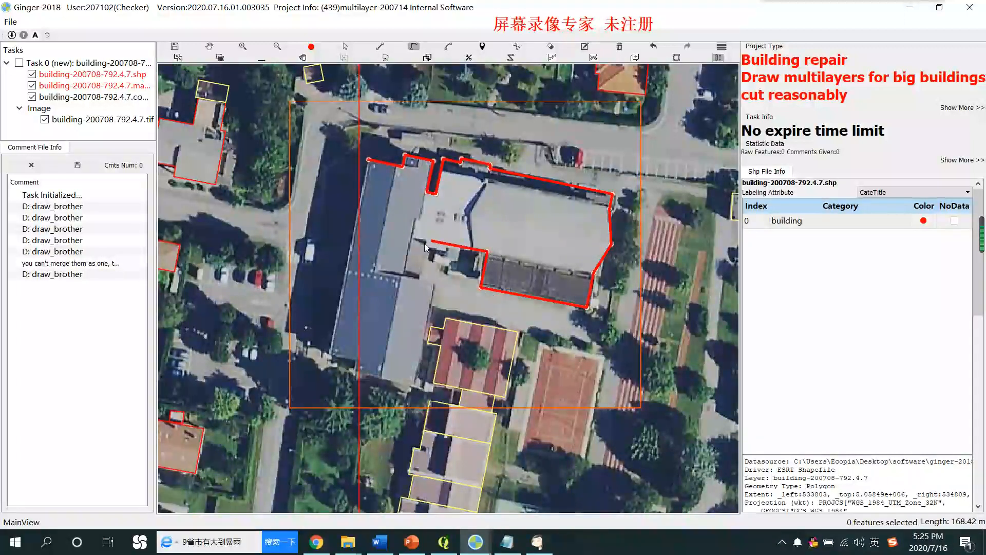
Close the overall outline along the hall's south edge, around the western wing's southern end and back to its northwest corner.
click(428, 241)
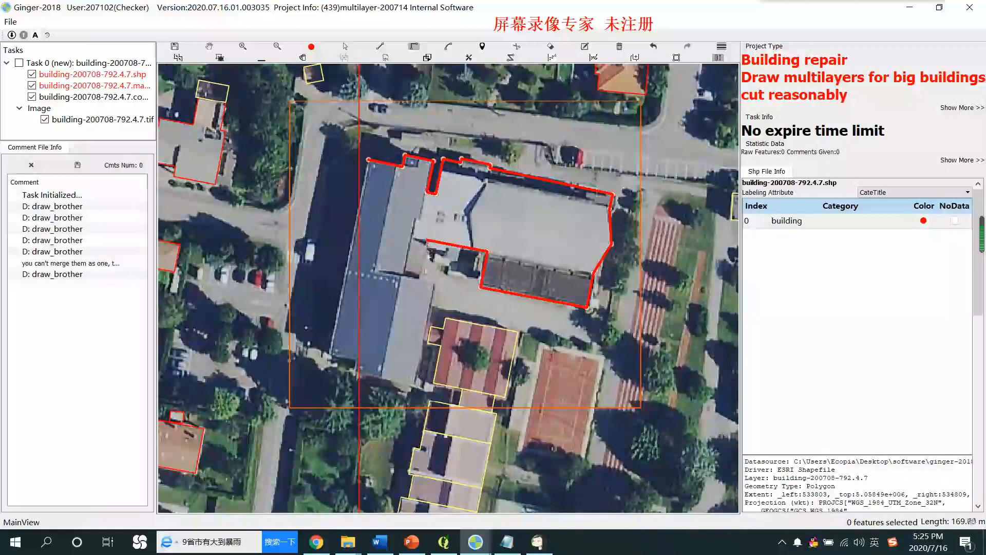
click(435, 285)
click(415, 383)
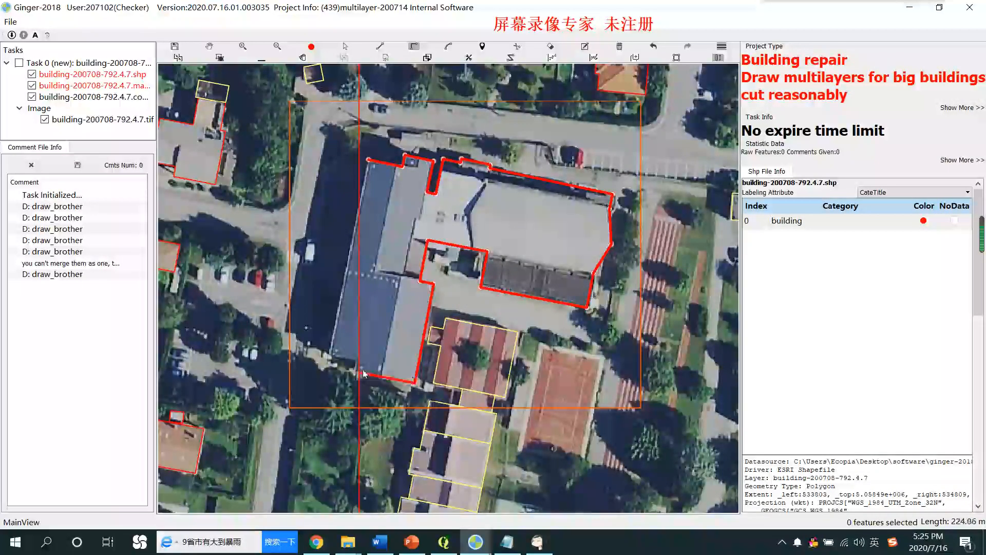
click(357, 371)
click(368, 162)
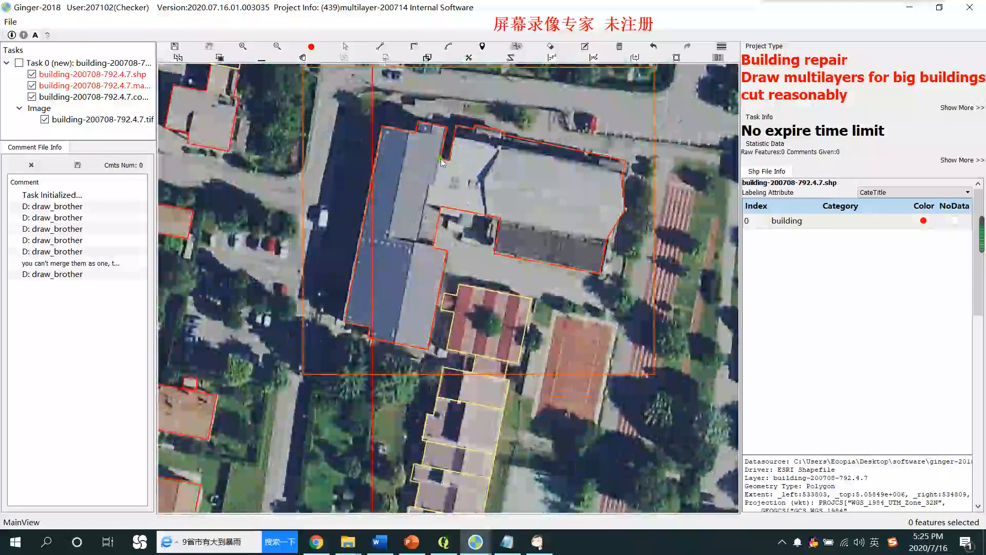
Cut the complex lengthwise from the notch beside the hall down to the western wing's south edge, following the roof boundary.
click(441, 159)
click(431, 183)
click(396, 360)
Cut the small connecting roof between wing and hall free from the southern grey roof and from the hall.
key(c)
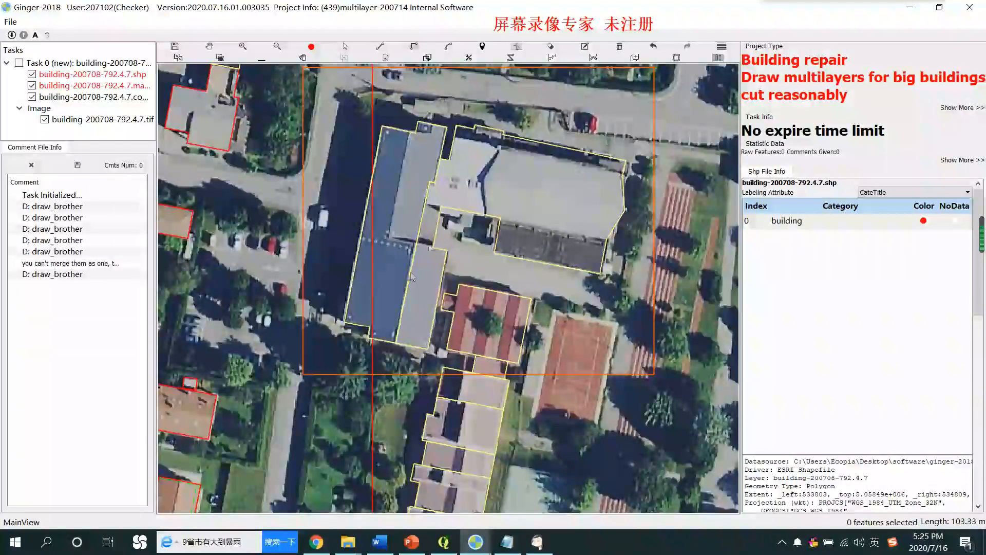
click(416, 243)
click(434, 247)
key(c)
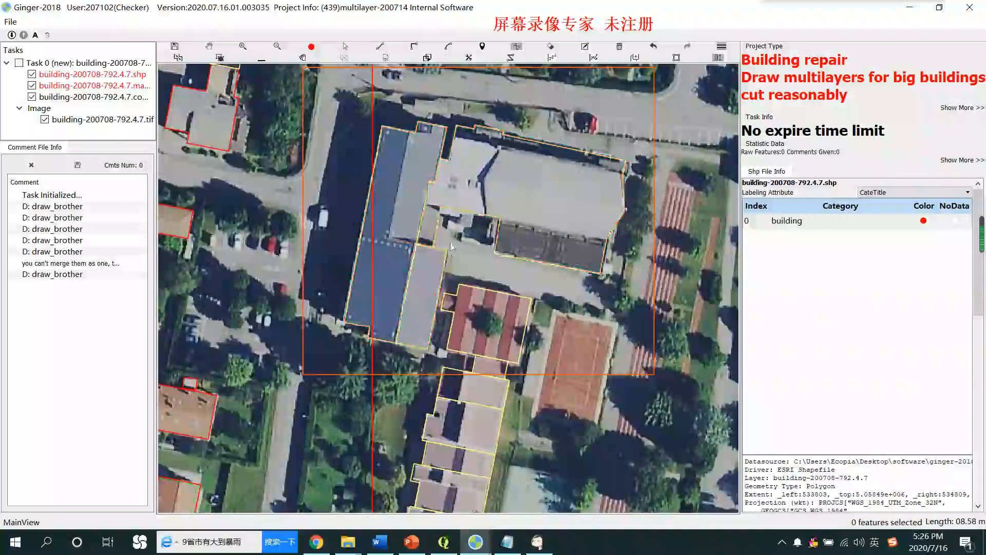
click(440, 208)
click(427, 204)
Cut the dark-roofed annex and the narrow northern strip off the hall along the hall's south and north roof edges.
key(c)
click(501, 218)
click(609, 238)
key(c)
click(455, 137)
click(624, 176)
Review how the grey-roofed complex is cut, comparing its section outlines with the bare aerial image.
scroll(598, 254, down, 2)
drag(572, 259, 487, 221)
key(h)
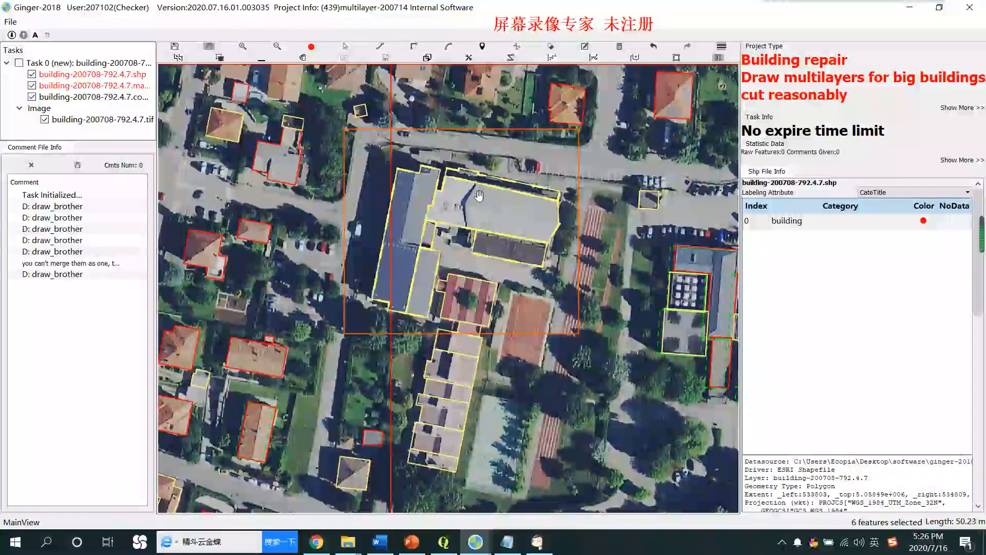
scroll(486, 202, up, 1)
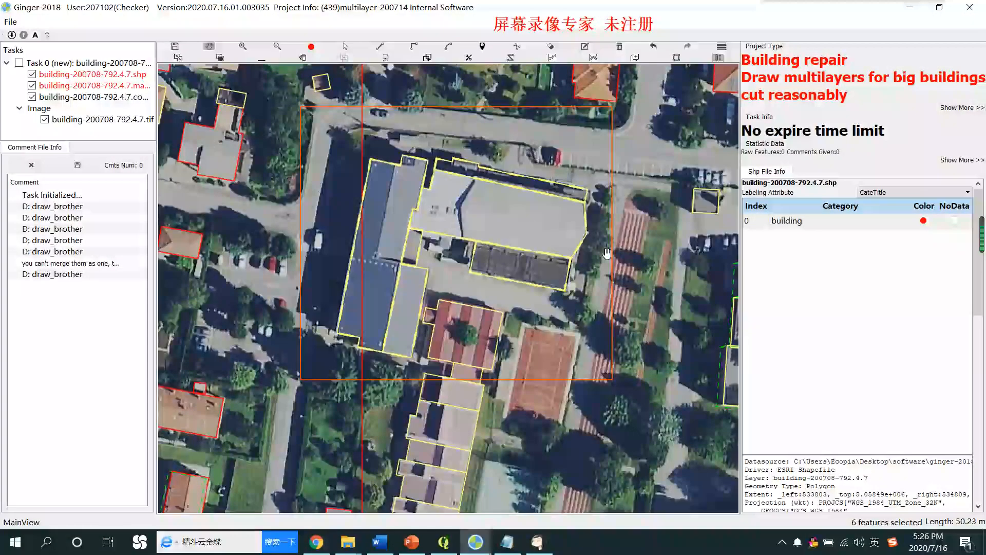
key(space)
key(space)
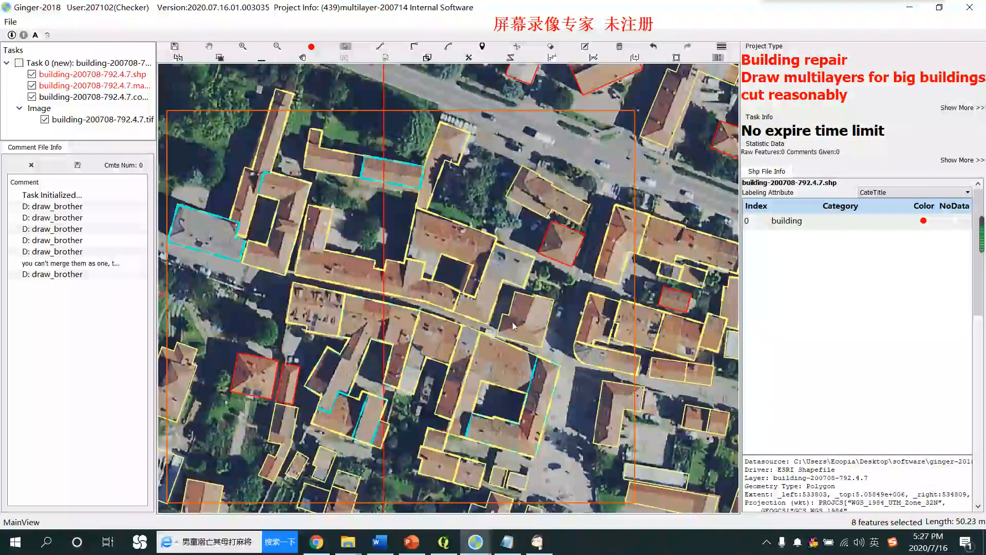
Examine how the dense red-roofed courtyard blocks inside the orange frame are cut, comparing views with and without the outlines.
scroll(511, 322, down, 2)
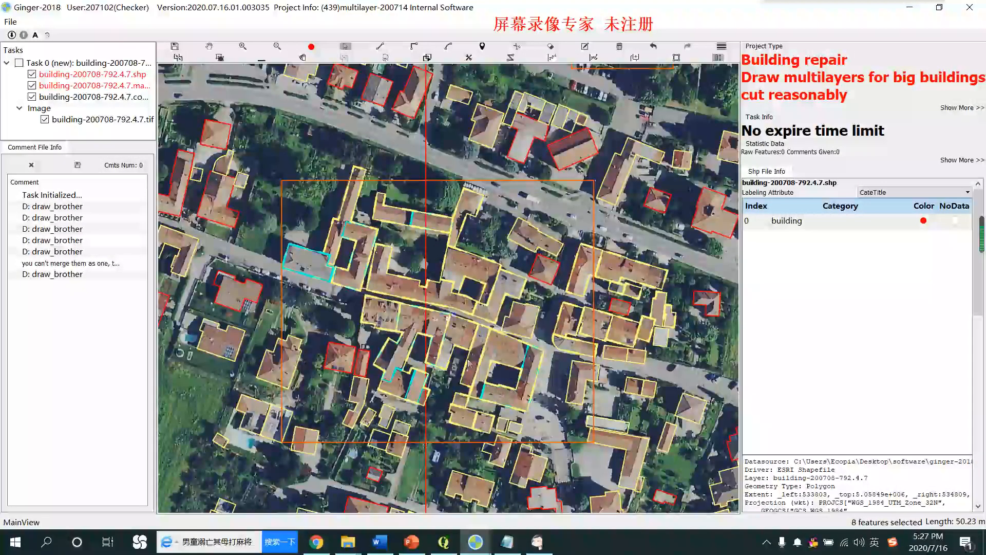
scroll(538, 330, up, 1)
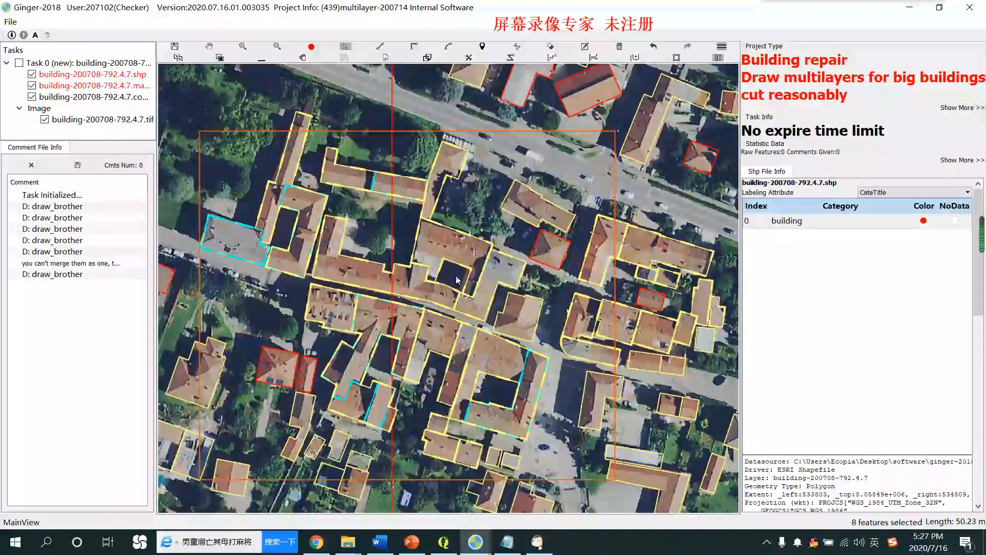
scroll(494, 313, down, 2)
scroll(473, 313, up, 1)
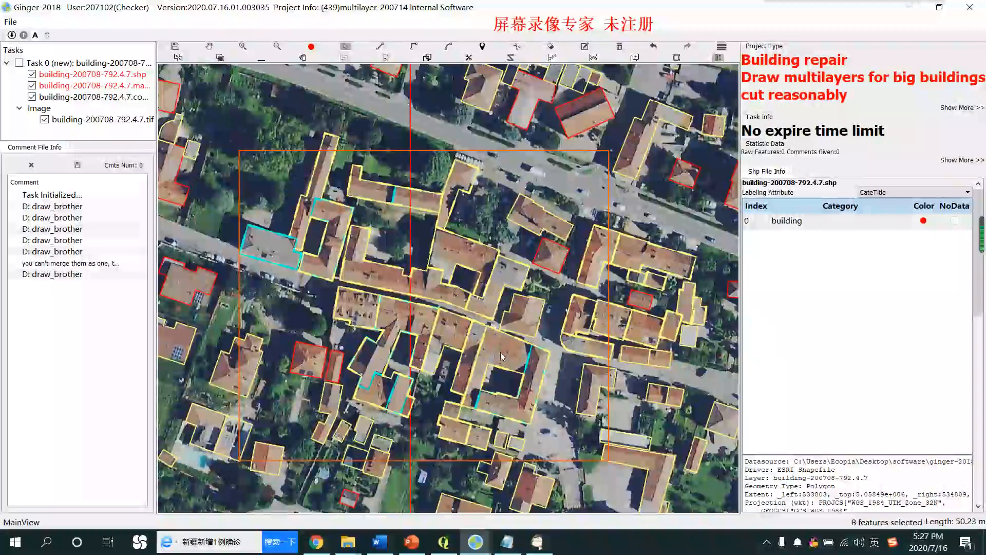
key(space)
scroll(441, 328, up, 1)
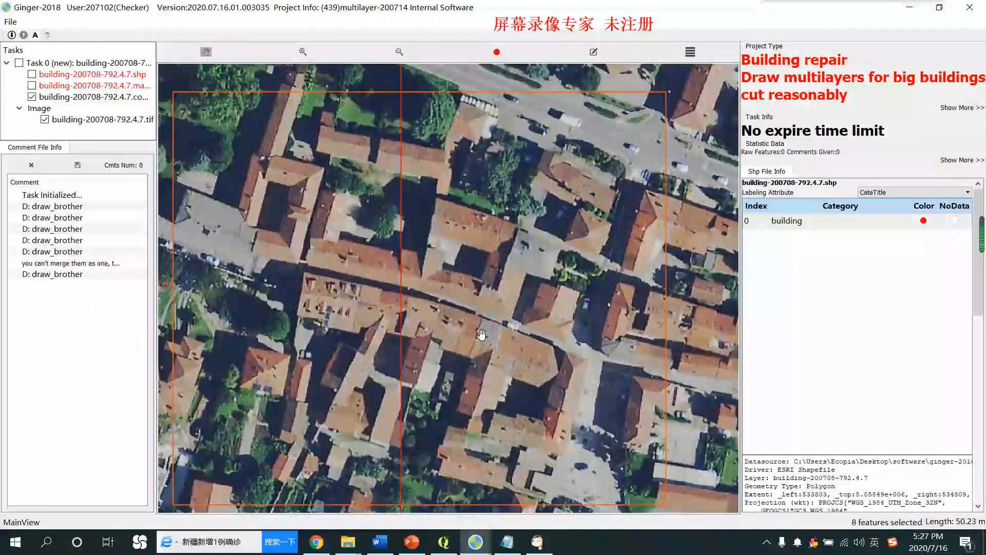
key(space)
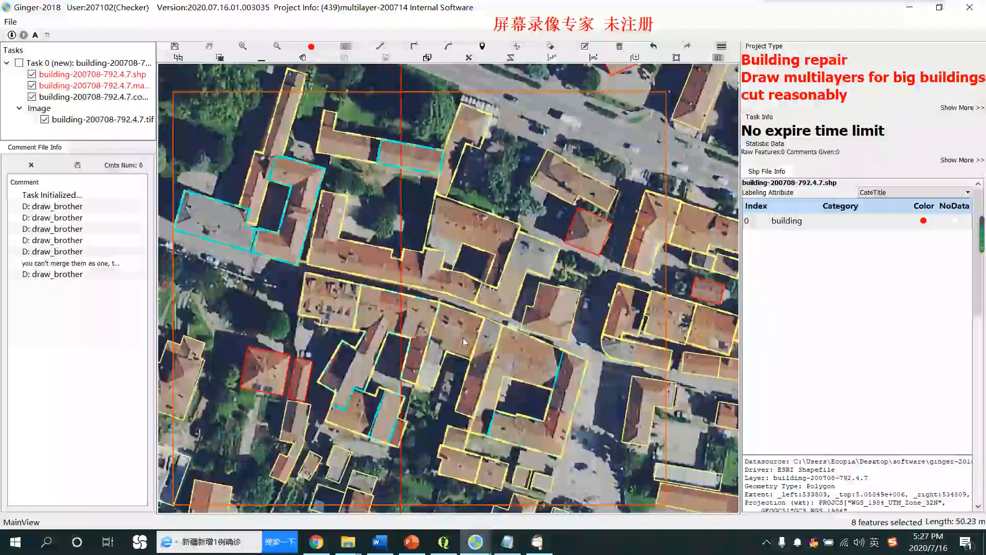
scroll(463, 337, down, 1)
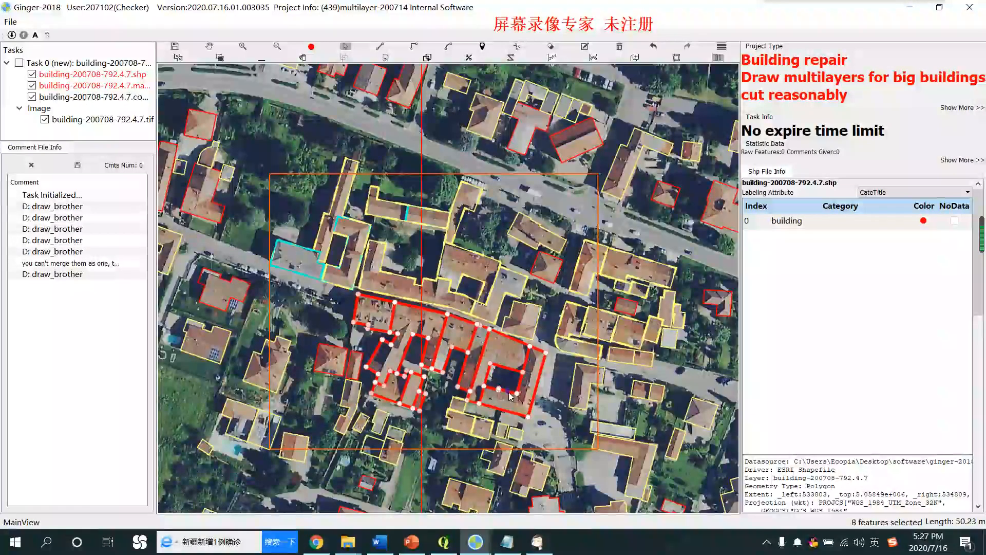
key(space)
scroll(389, 350, up, 1)
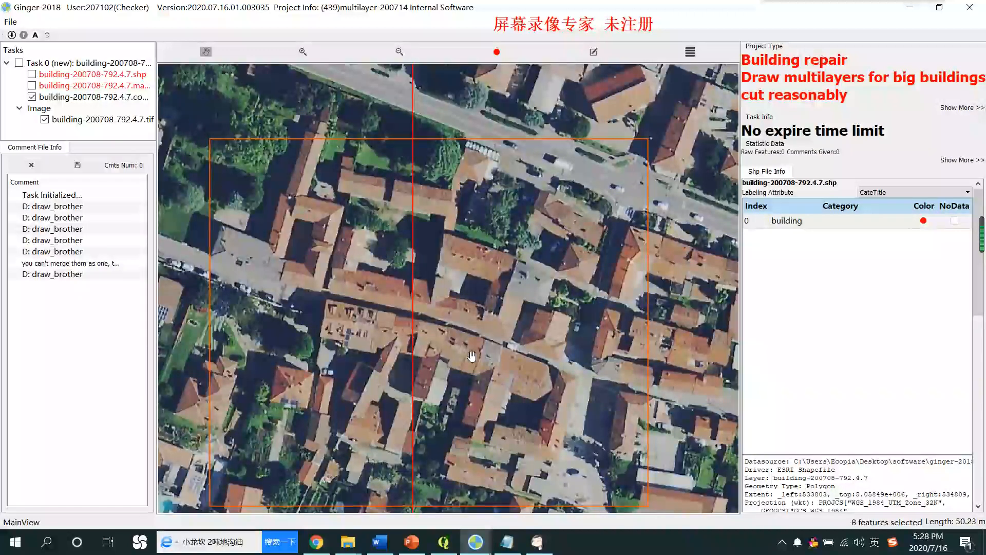
Survey the framed apartment blocks and the recut grey-roofed complex for comparison, and return to the red-roofed courtyard blocks.
scroll(472, 356, down, 3)
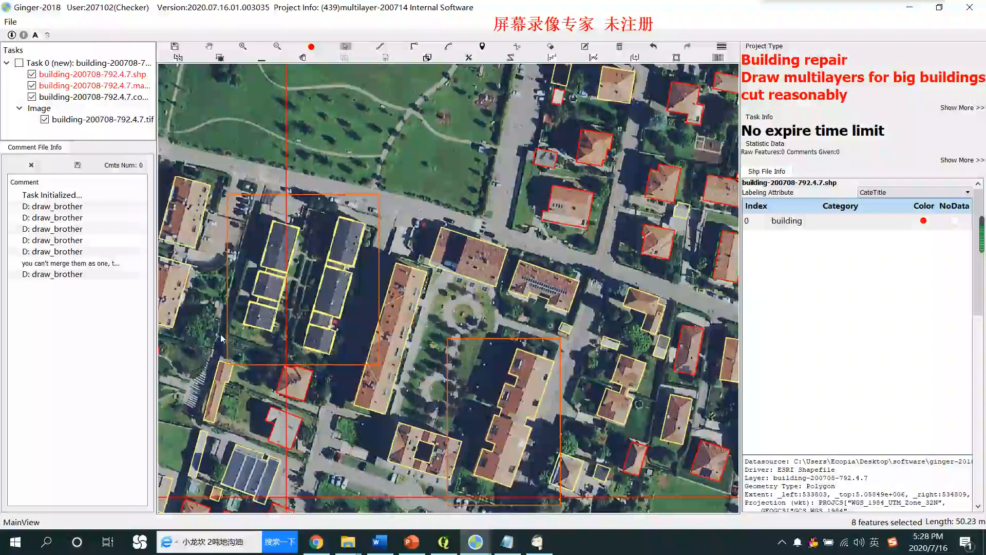
drag(632, 251, 406, 437)
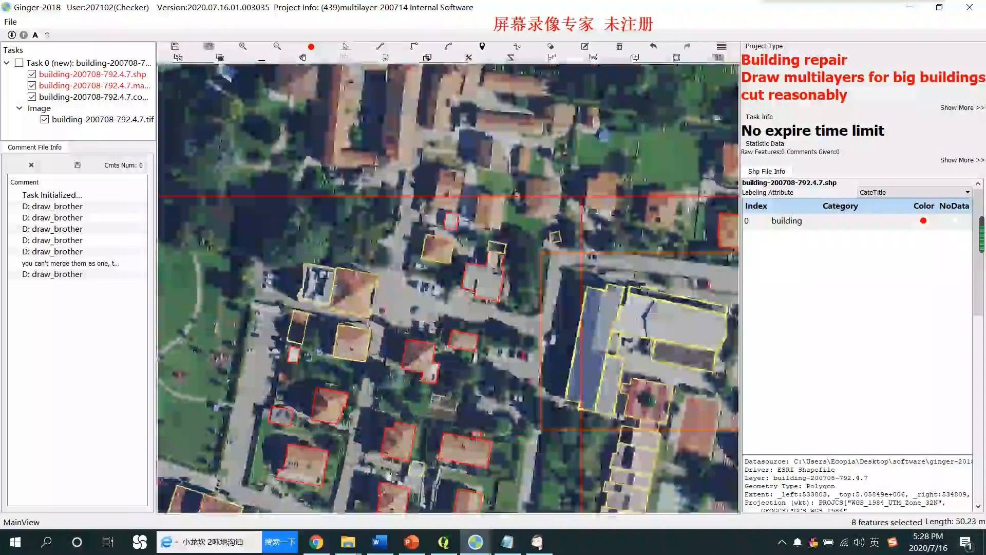
drag(640, 336, 498, 292)
scroll(498, 292, up, 1)
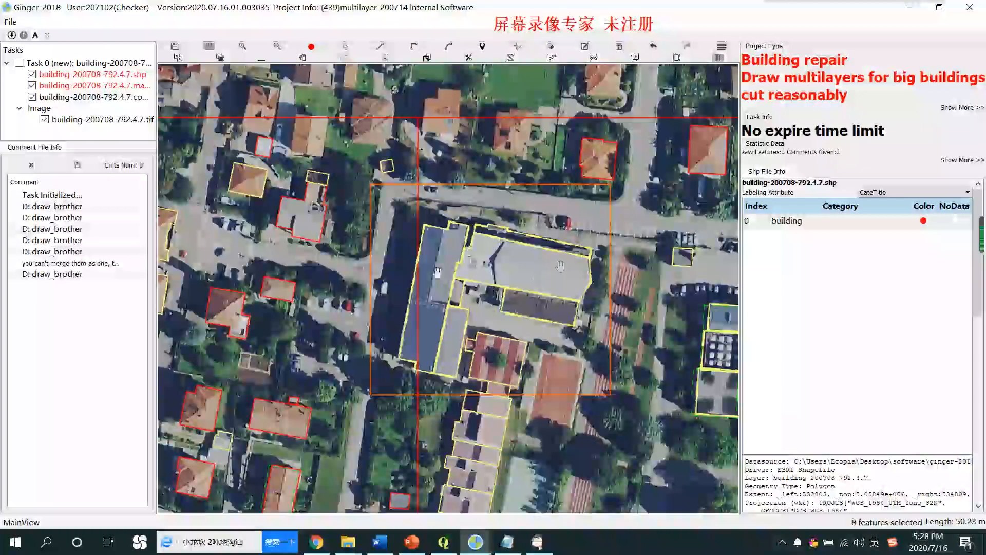
scroll(563, 258, down, 1)
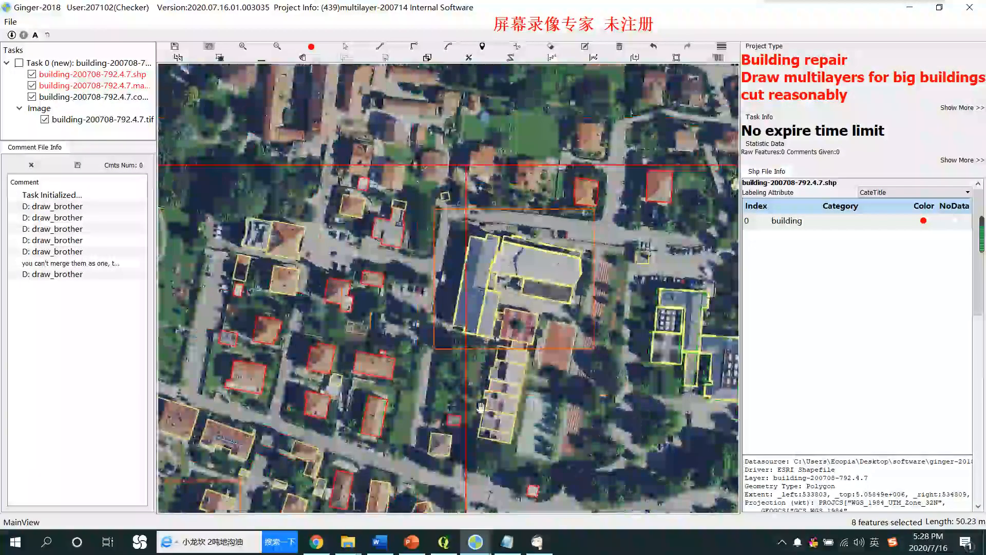
drag(499, 365, 575, 255)
scroll(575, 256, down, 1)
drag(464, 393, 565, 184)
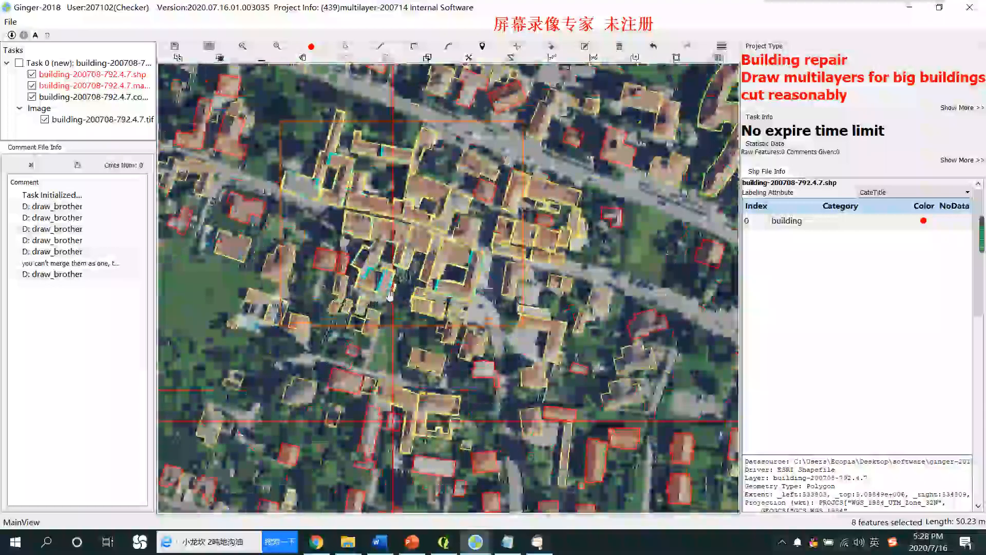
Compare the courtyard blocks' roof boundaries on both sides of the street with the outlines shown and hidden.
scroll(391, 297, up, 1)
key(space)
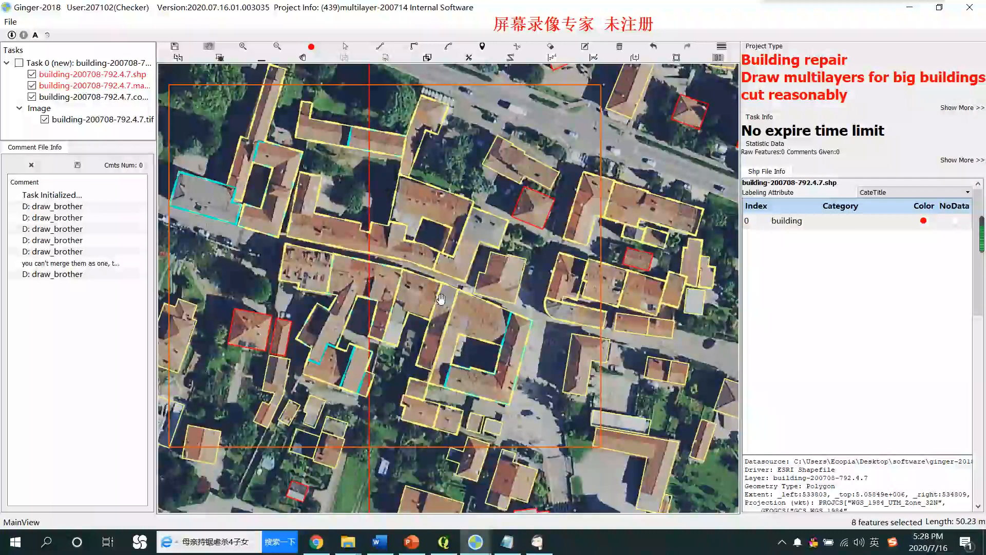
key(space)
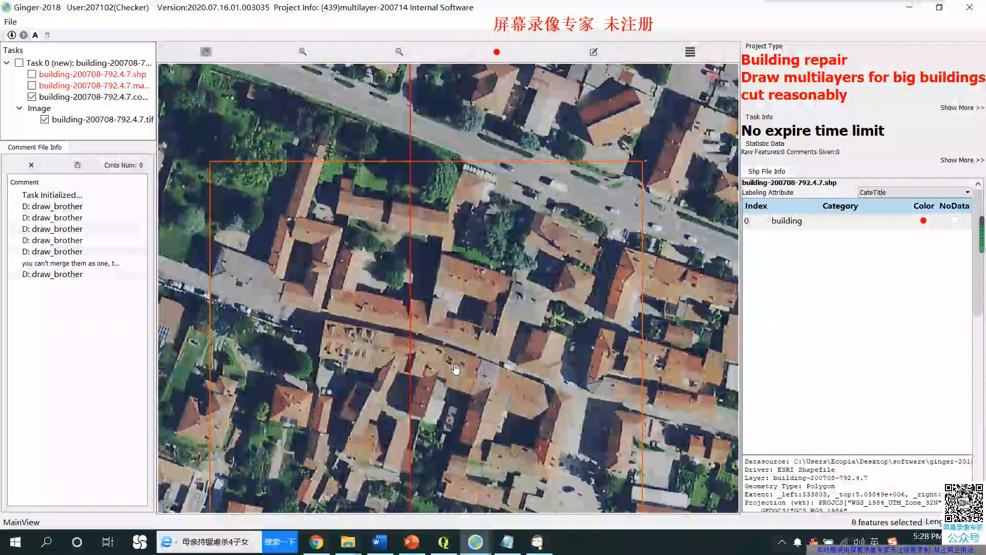
drag(457, 370, 431, 218)
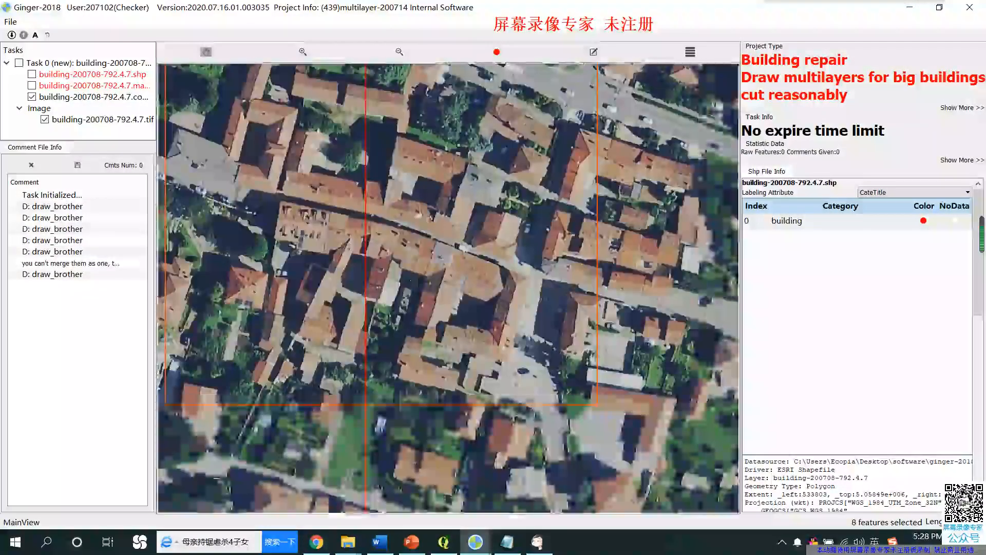
key(space)
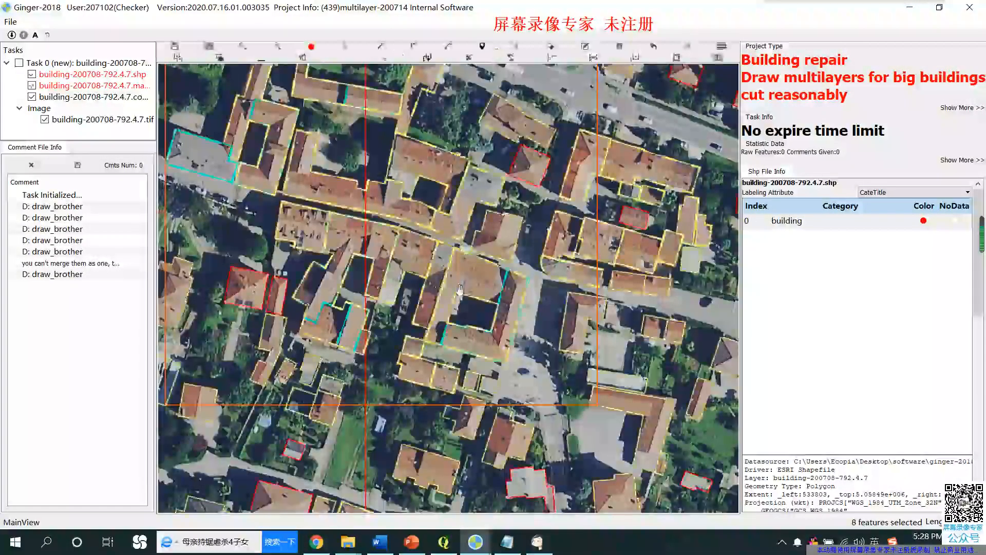
drag(460, 290, 489, 383)
key(space)
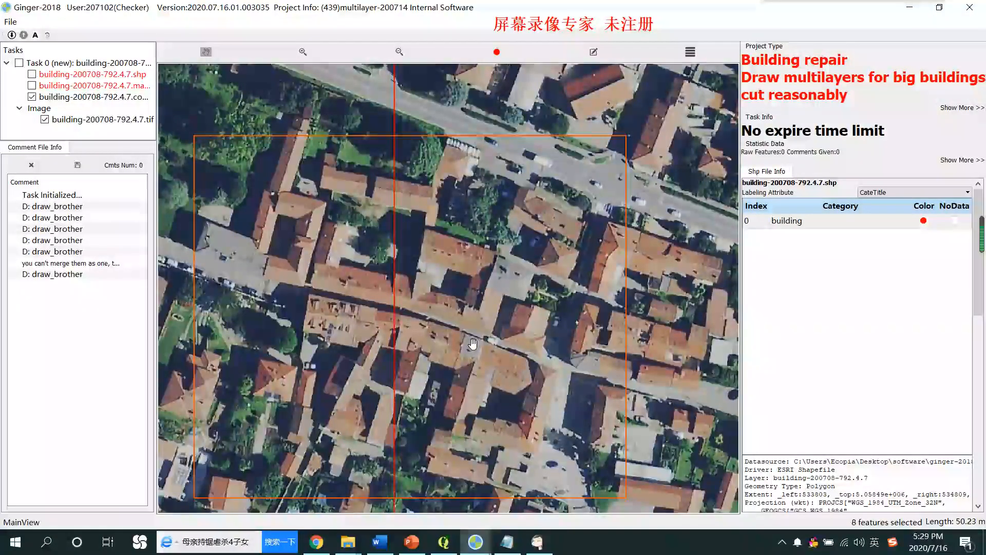
drag(411, 294, 427, 339)
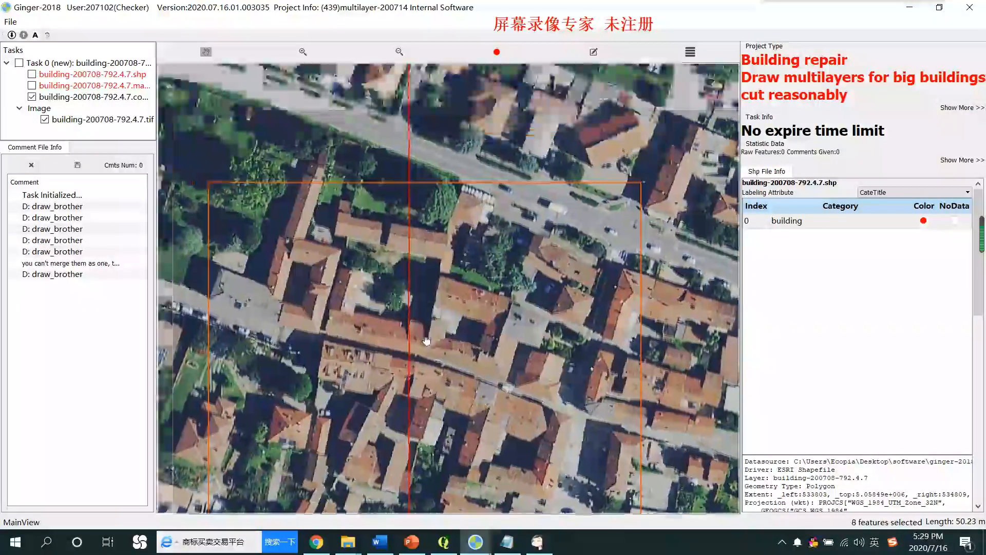
Examine the courtyard blocks south of the street within the orange frame, comparing their cut sections with the bare aerial image.
key(space)
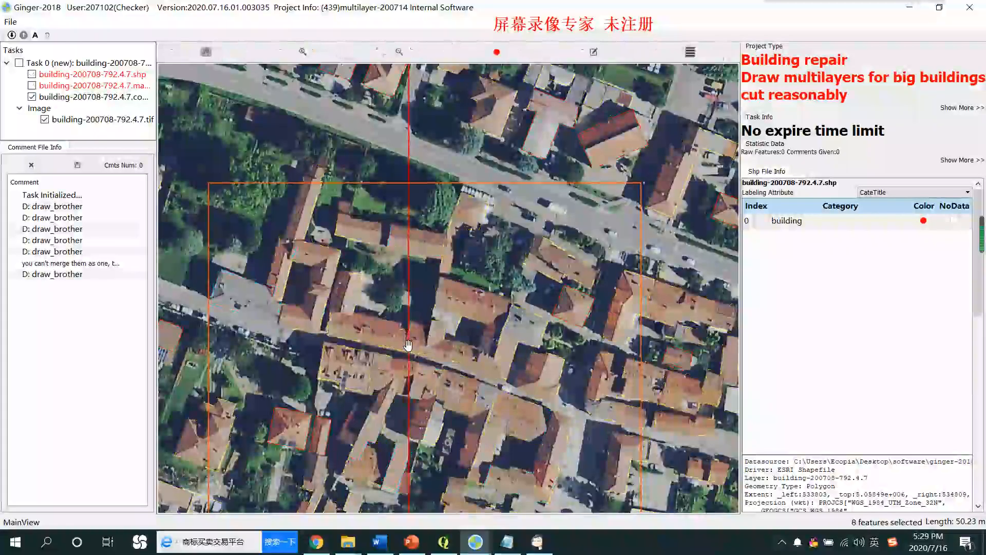
drag(484, 417, 451, 333)
key(space)
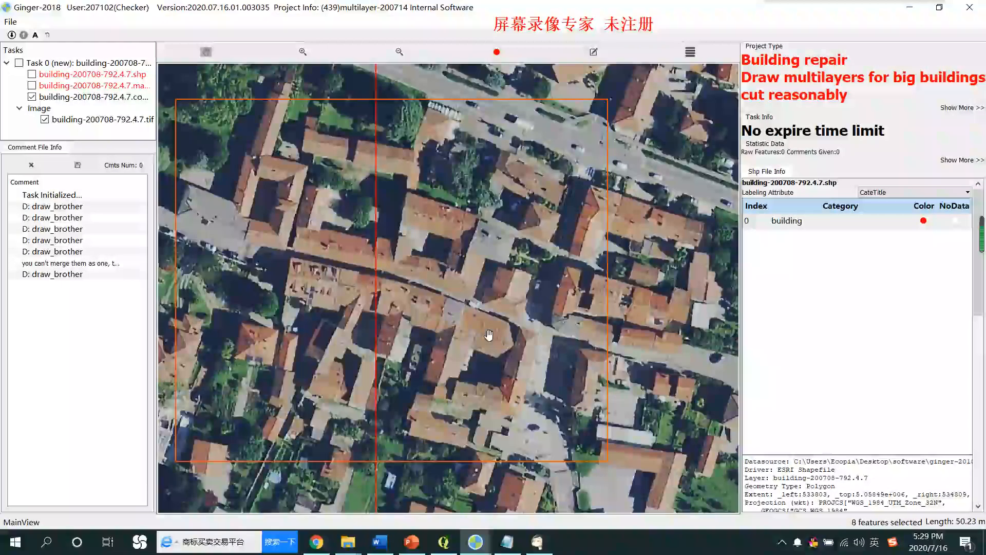
key(space)
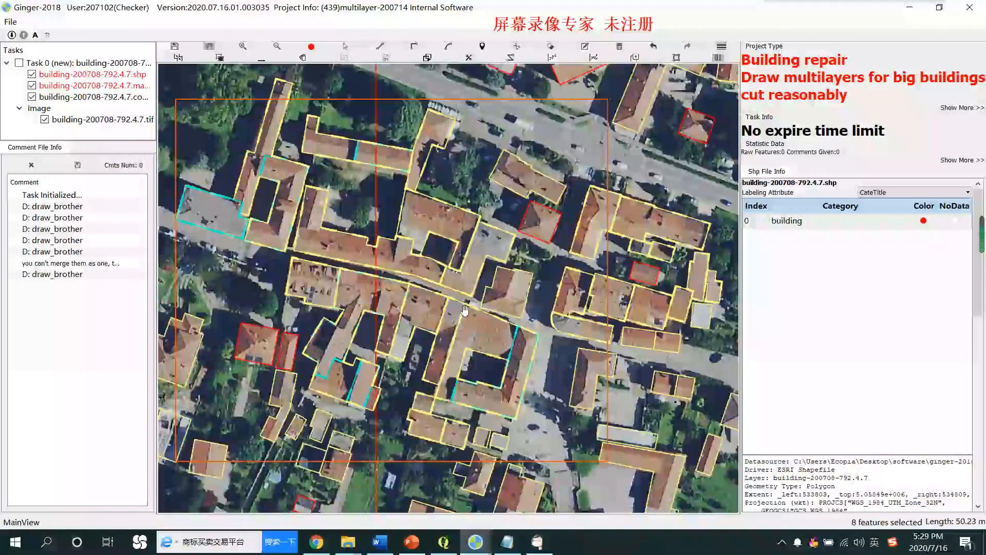
key(space)
key(space)
key(space)
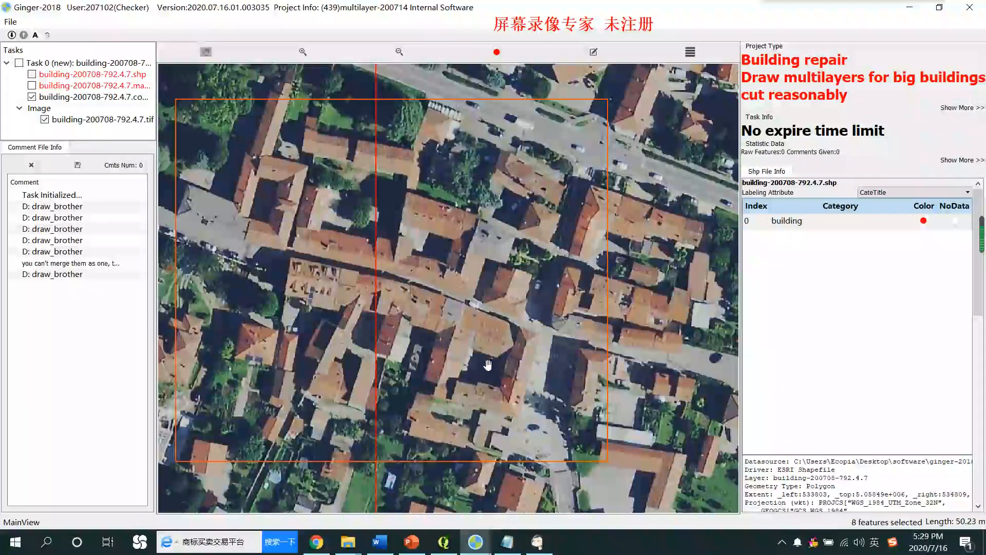
key(space)
scroll(384, 373, down, 3)
scroll(372, 383, up, 2)
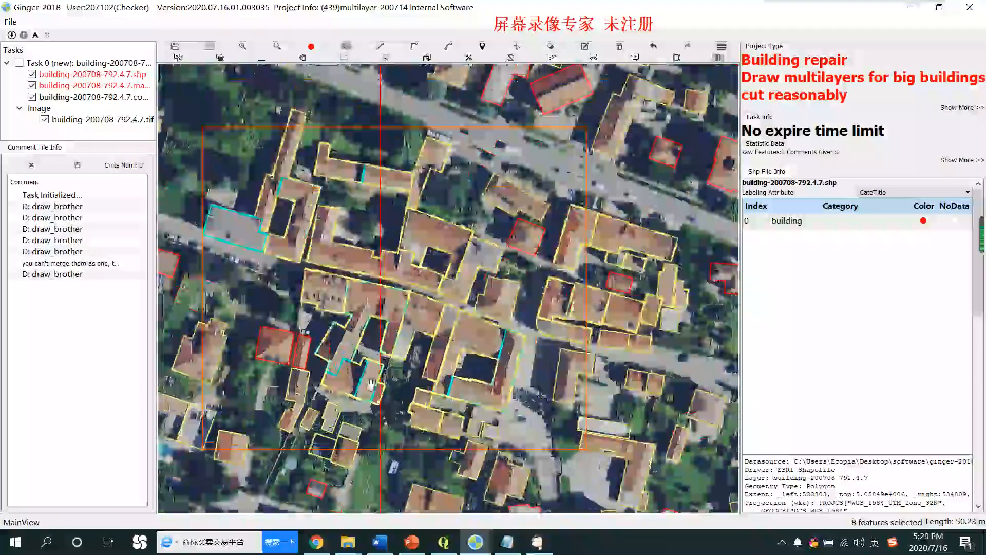
key(space)
key(space)
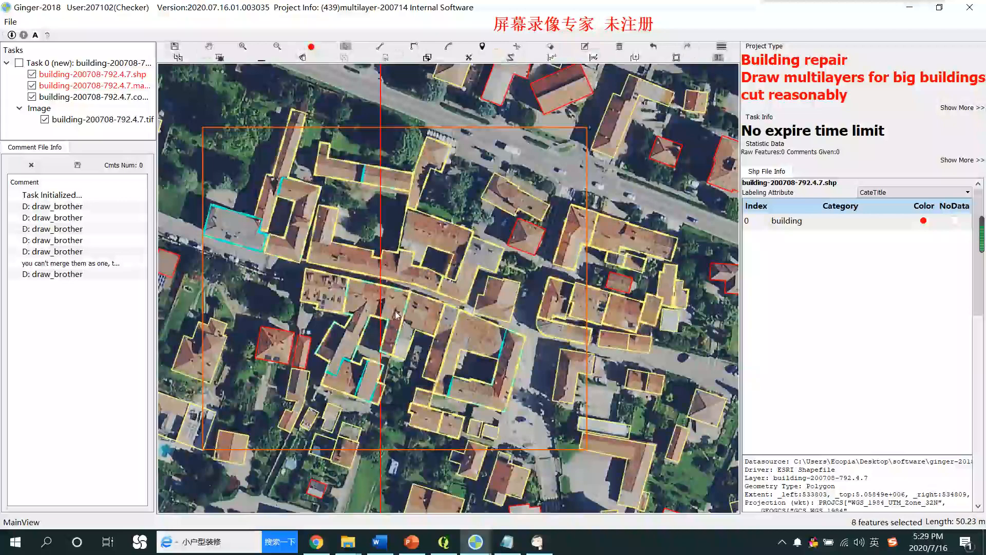
Review how the long complex south of the street connects to the blocks around it.
scroll(395, 315, up, 1)
drag(497, 311, 514, 350)
scroll(514, 350, down, 2)
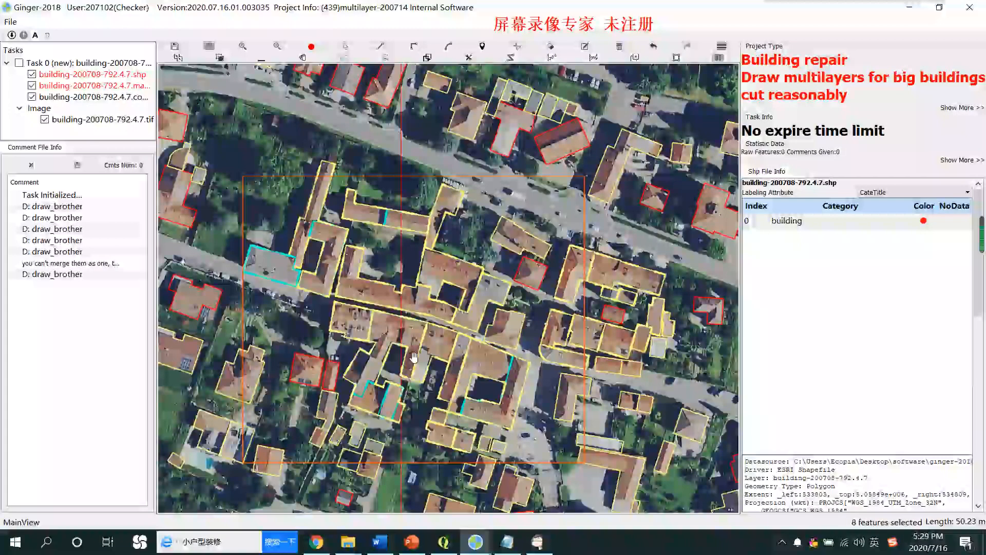
scroll(417, 355, up, 1)
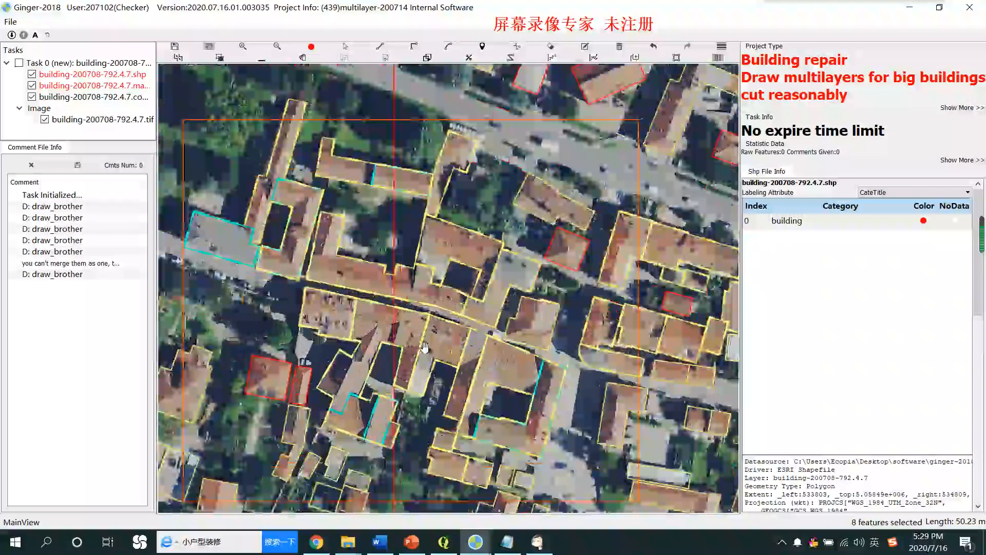
drag(417, 272, 521, 341)
drag(485, 393, 409, 318)
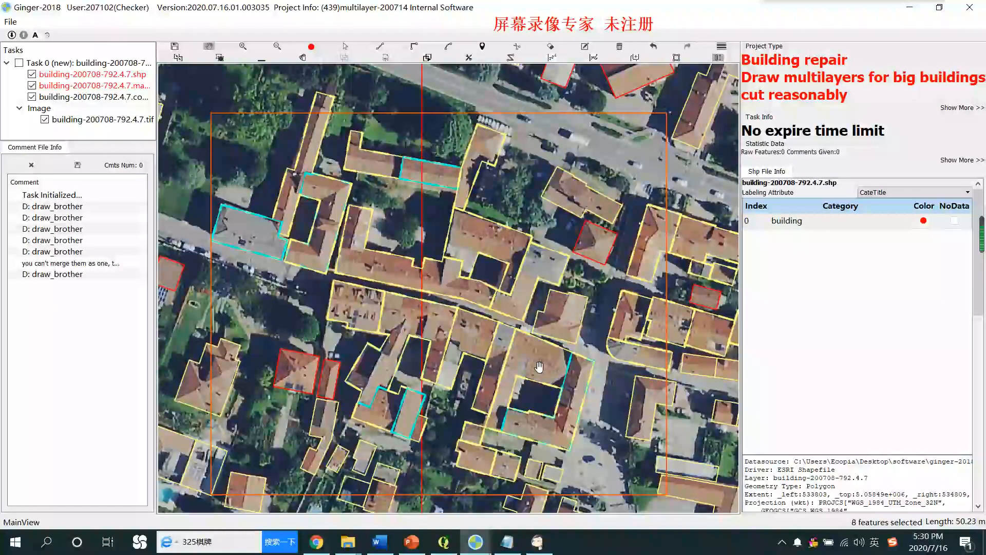
key(Escape)
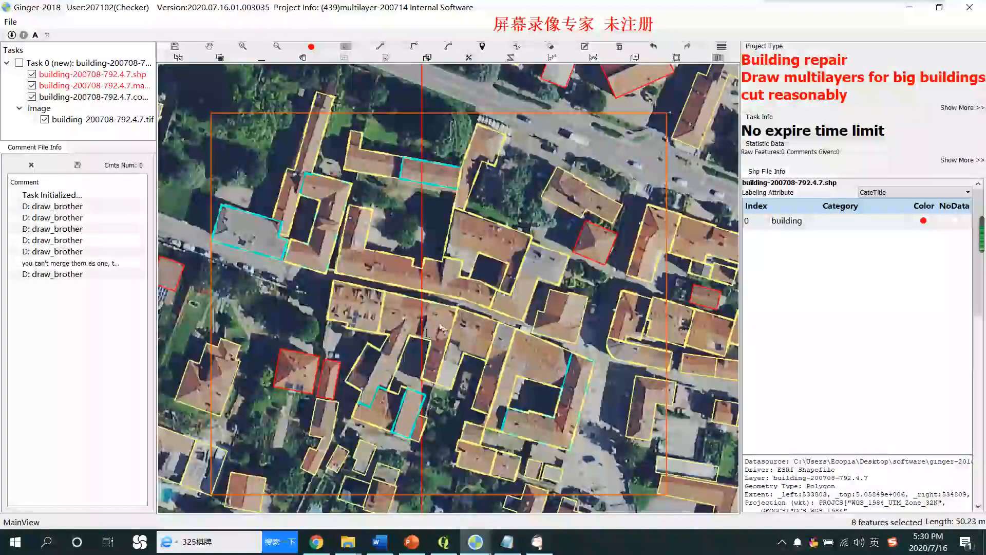
Merge the roof sections of the large complex south of the street into one whole outline.
click(414, 345)
key(Delete)
key(h)
key(s)
click(527, 366)
key(h)
key(space)
key(space)
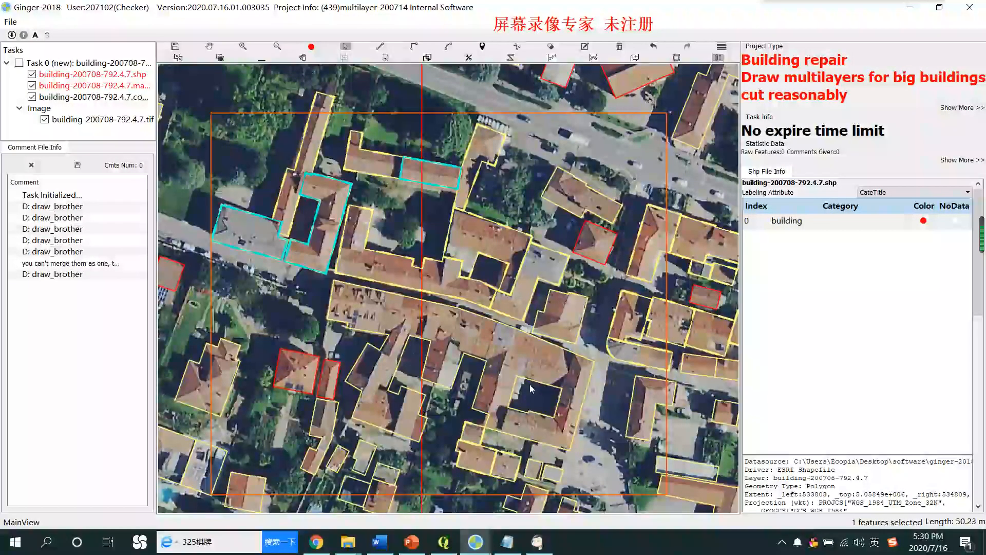
Inspect the merged complex's outer boundary and roof breaks with the building outlines shown and hidden.
scroll(422, 347, up, 2)
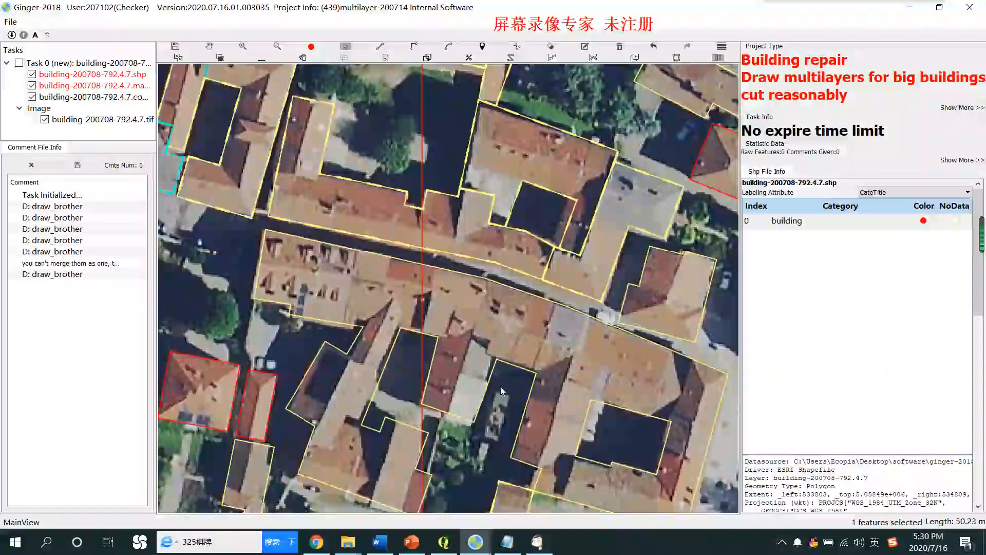
key(space)
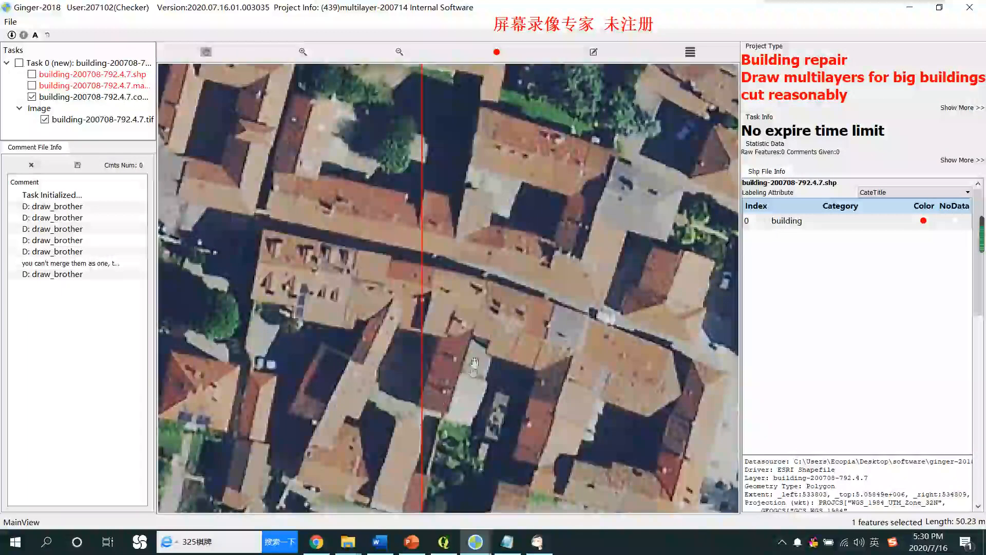
key(space)
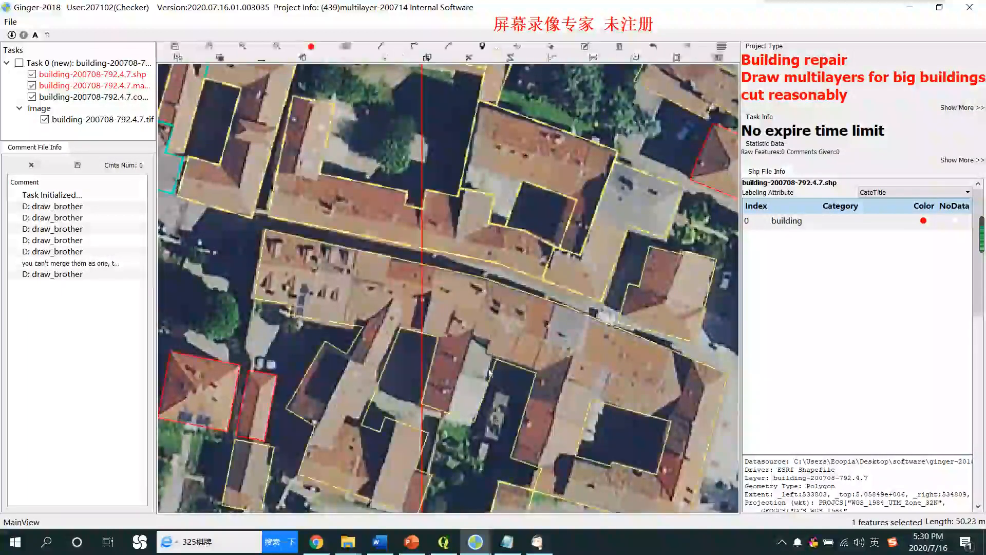
scroll(470, 353, down, 2)
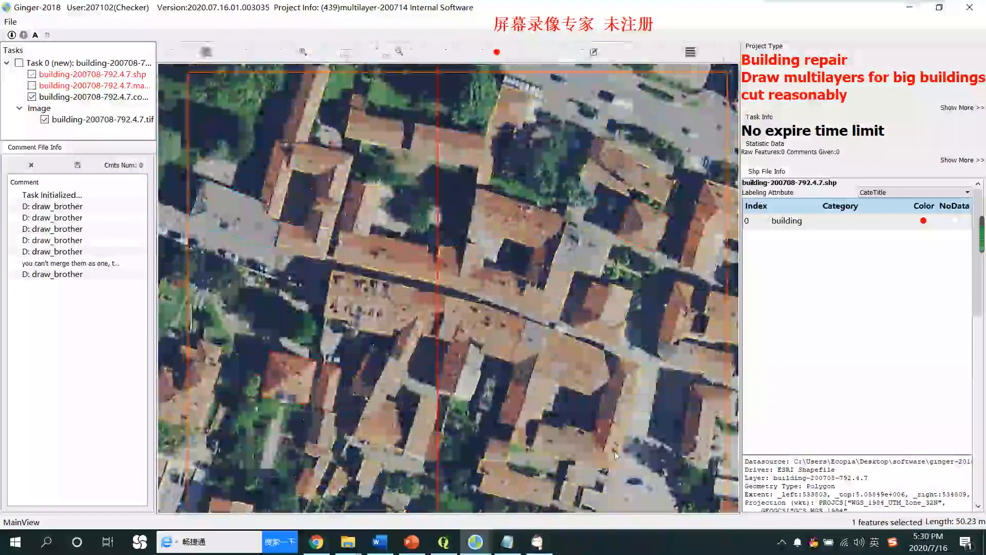
scroll(501, 355, down, 1)
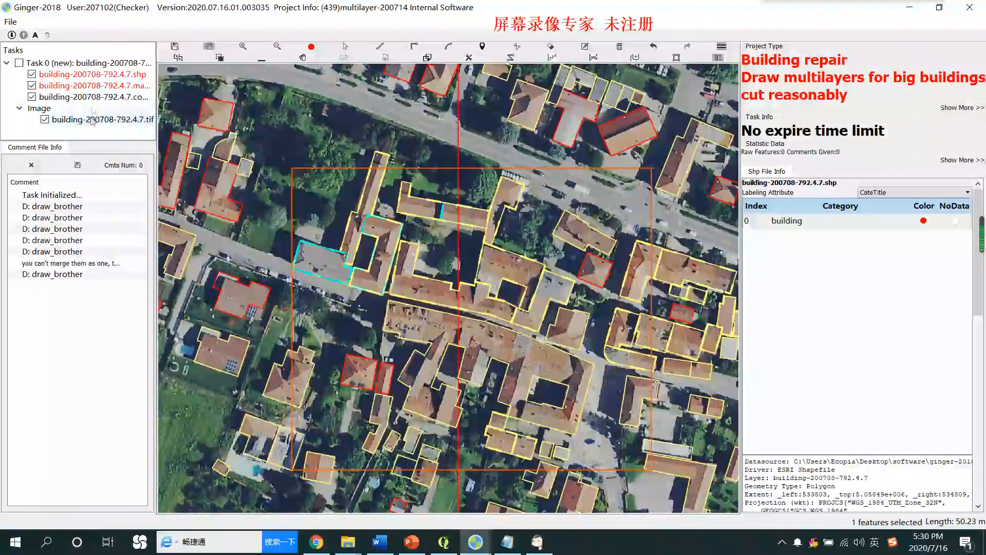
Hide the comment layer with its orange frame and check the complex's roofs on the bare image.
click(32, 96)
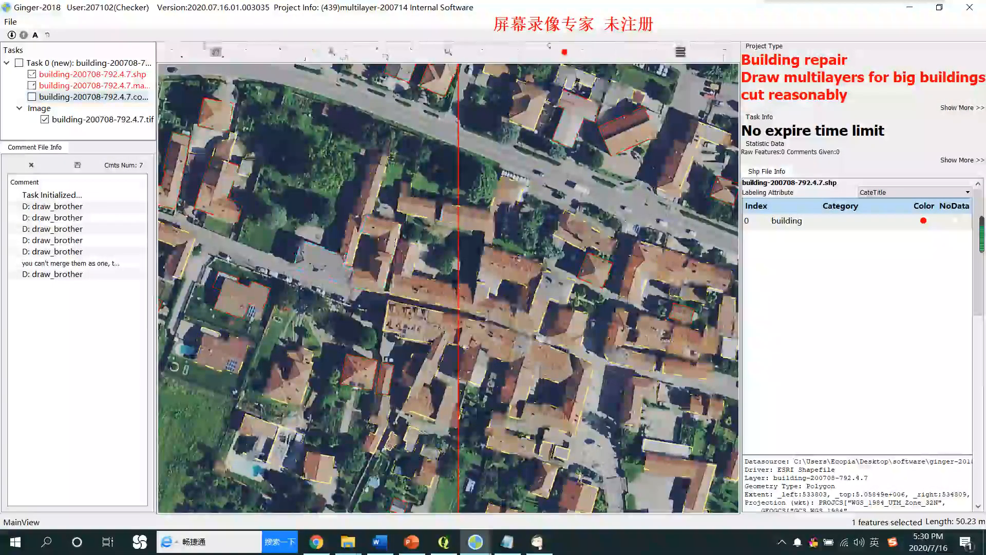
drag(523, 360, 510, 264)
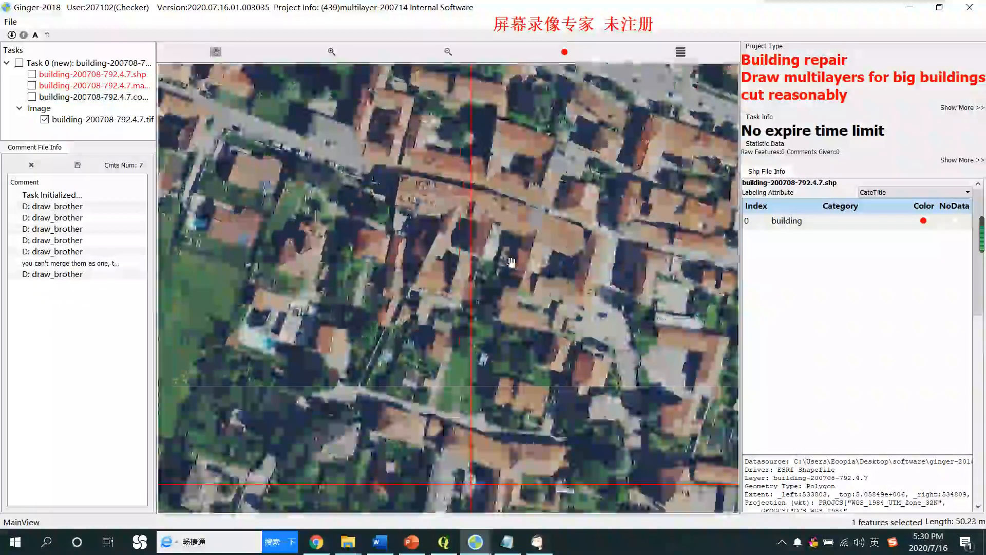
scroll(434, 348, up, 1)
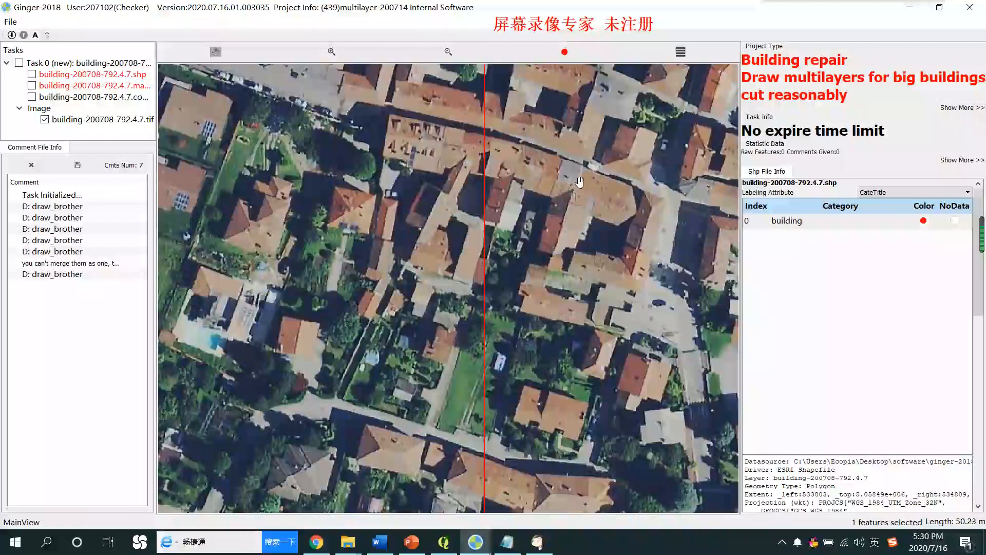
key(space)
drag(502, 272, 473, 379)
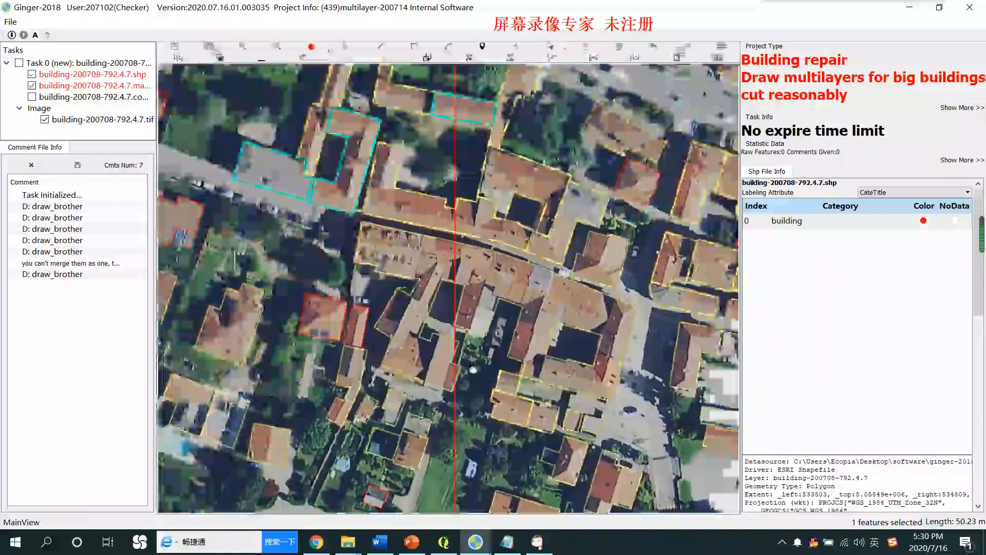
Cut the dark-roofed western wing off the merged complex with a line about 15 m long along its inner edge.
scroll(429, 311, up, 1)
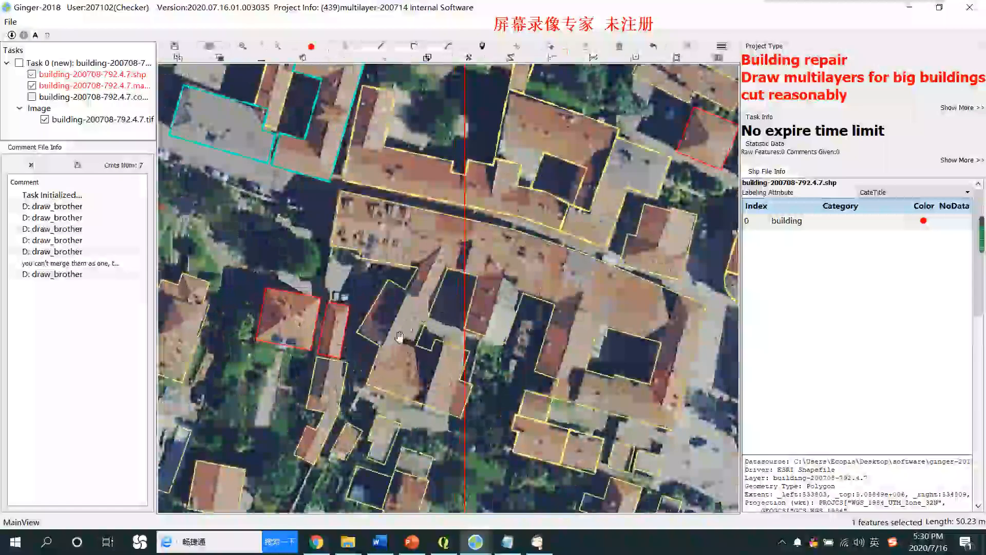
scroll(416, 288, up, 1)
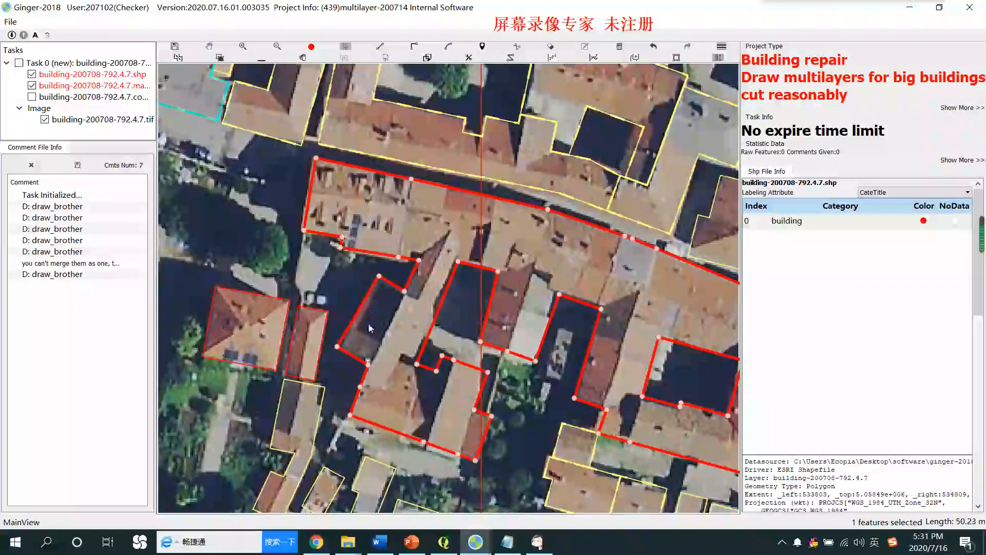
key(c)
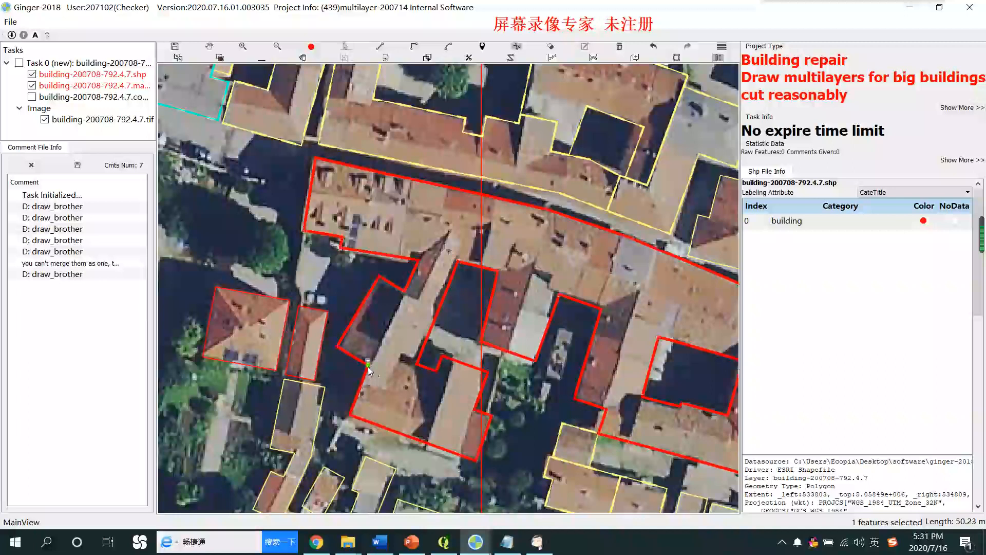
click(368, 364)
click(406, 292)
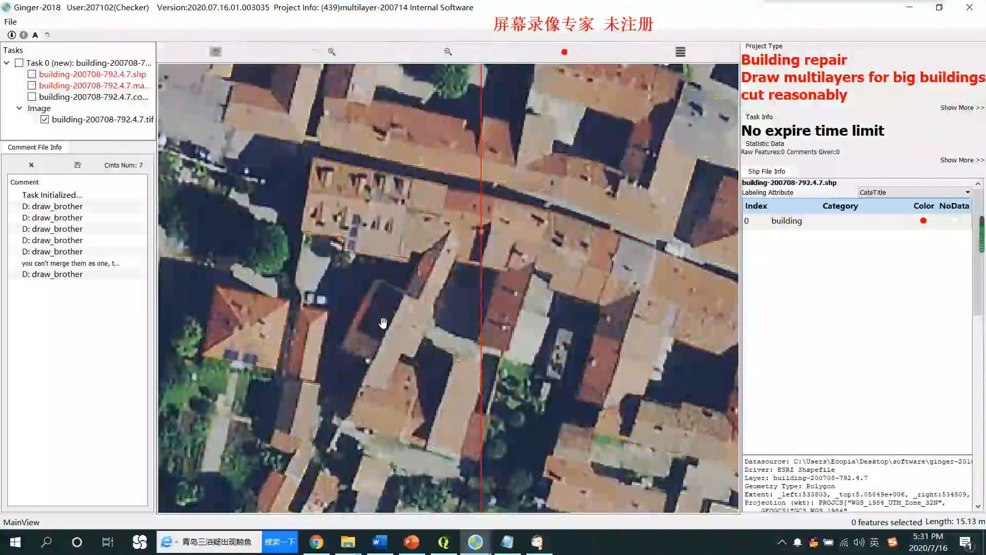
click(377, 341)
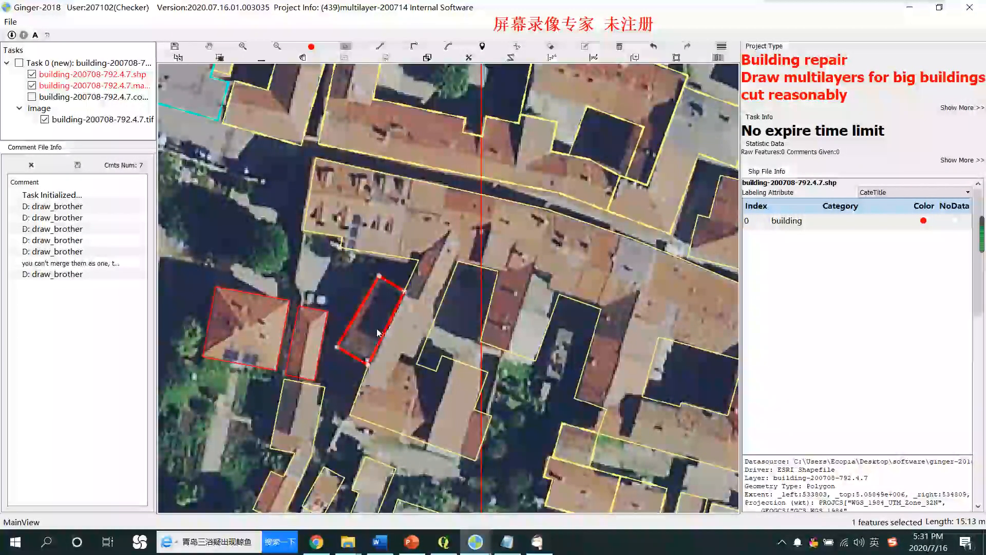
Cut the northwestern section with the dormers off the complex with a line about 15 m long up to the street front.
drag(428, 277, 414, 340)
click(406, 323)
key(space)
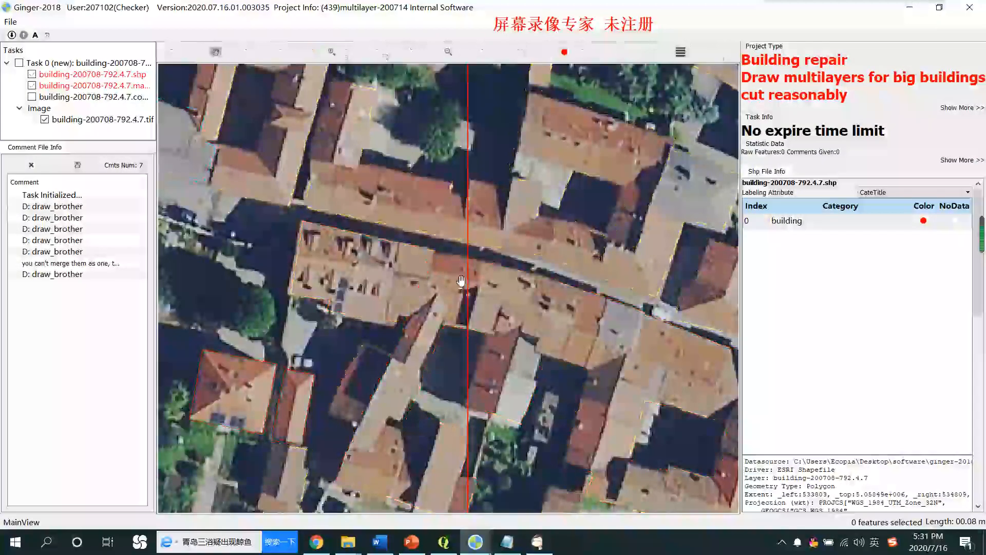
key(space)
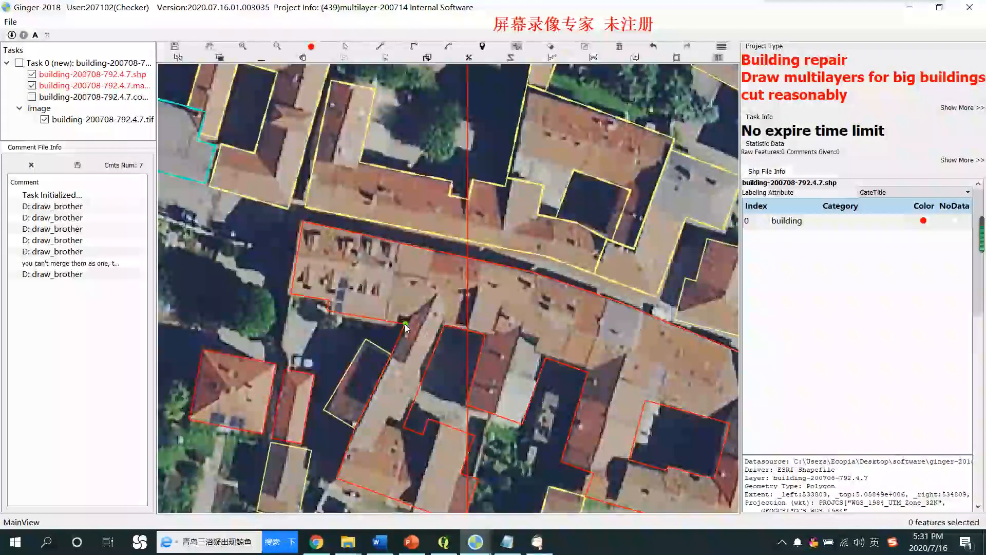
click(435, 252)
scroll(475, 337, down, 2)
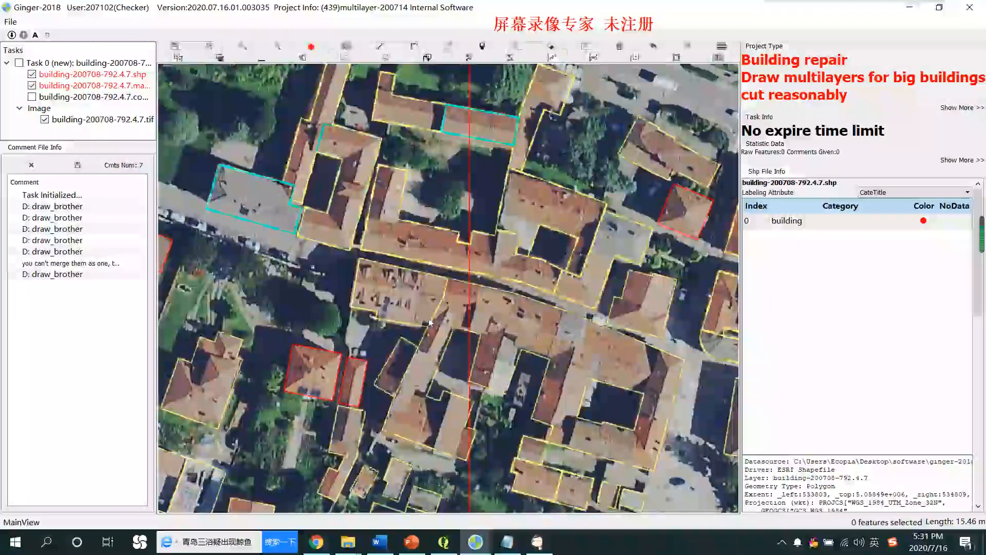
scroll(365, 340, down, 2)
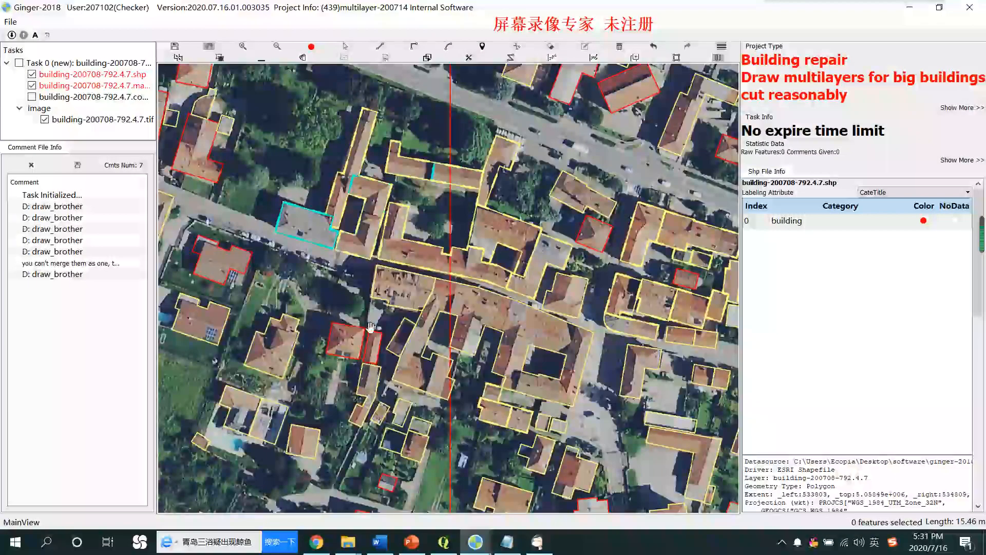
Check how the complex is divided by selecting the dormered section, the dark-roofed wing and the remaining outline.
scroll(407, 341, up, 2)
click(409, 288)
click(398, 350)
click(480, 314)
scroll(479, 313, up, 1)
click(477, 376)
key(Escape)
scroll(477, 375, down, 1)
drag(476, 376, 485, 267)
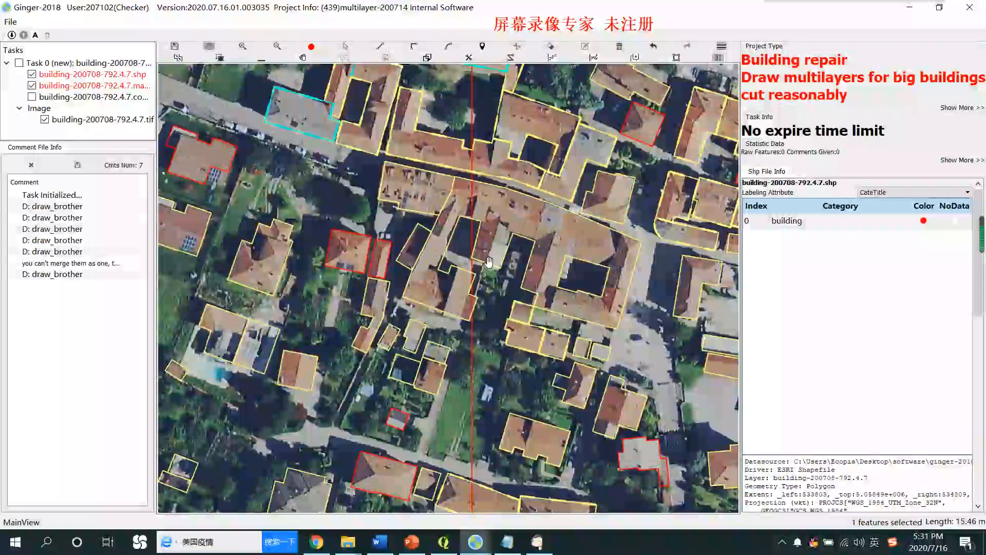
Cut the remaining complex with a line about 27 m long, from between the red and light-grey roofs up to the street front.
scroll(485, 327, up, 2)
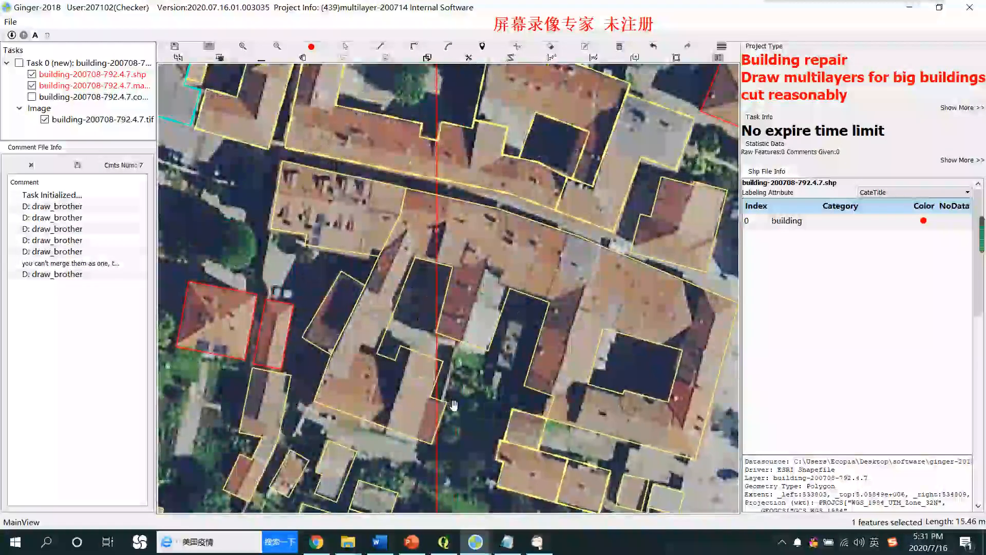
click(465, 345)
click(463, 343)
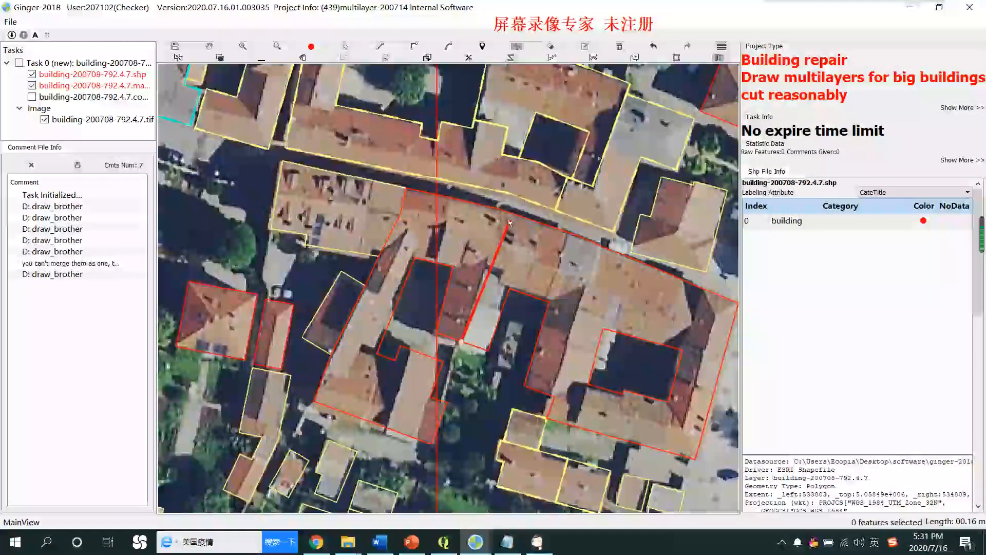
double_click(502, 210)
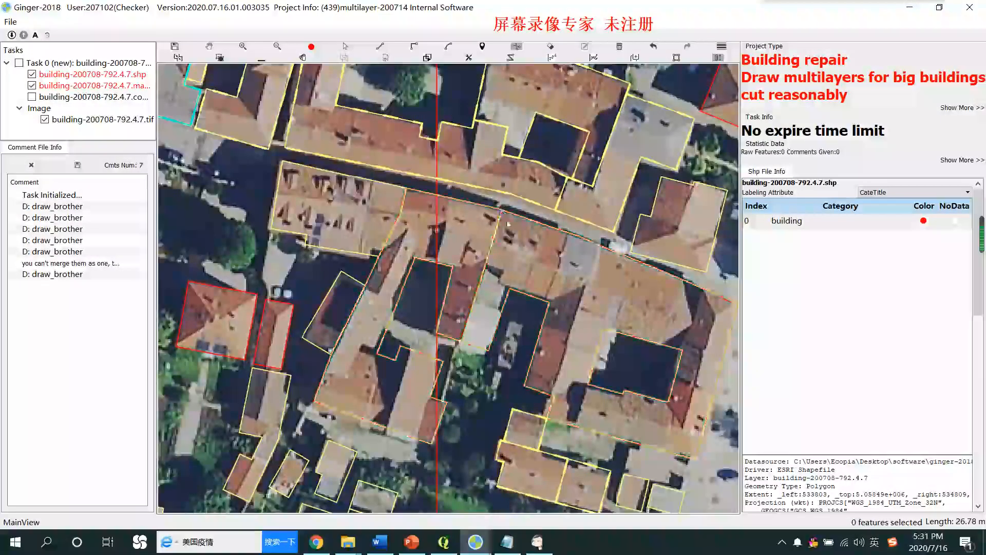
scroll(504, 214, down, 1)
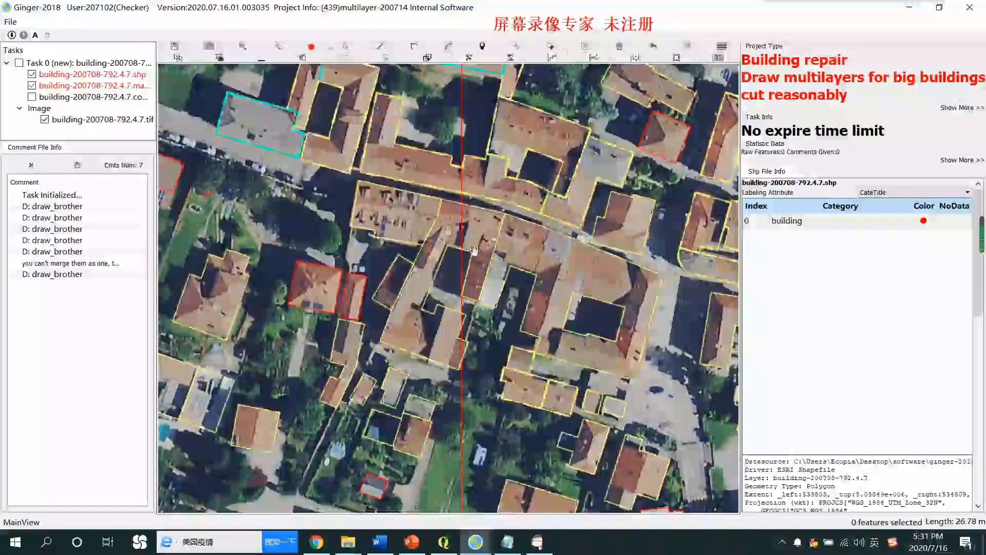
scroll(474, 224, up, 1)
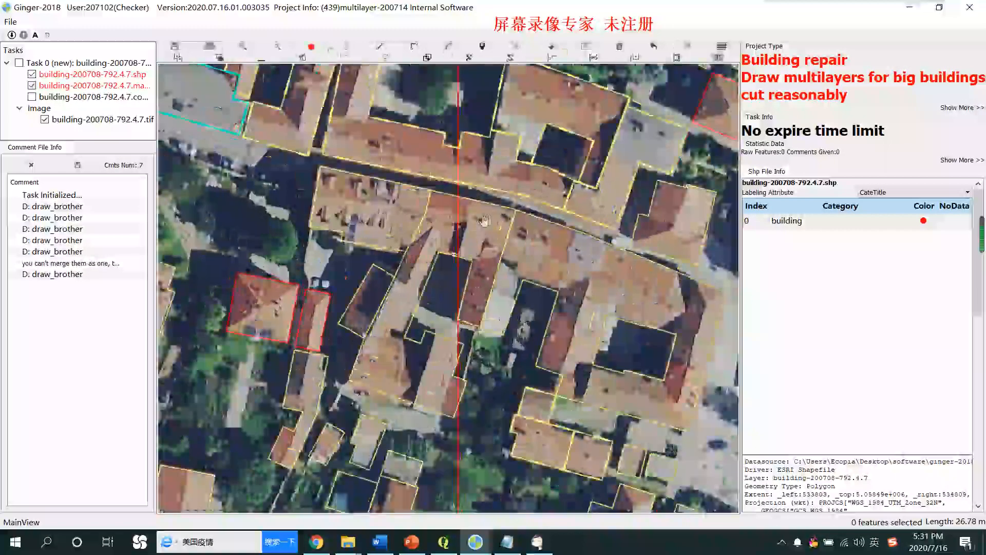
Cut the red-roofed eastern wing off the complex with a line about 17 m long from the street front down into the courtyard.
scroll(489, 221, down, 1)
drag(476, 245, 470, 300)
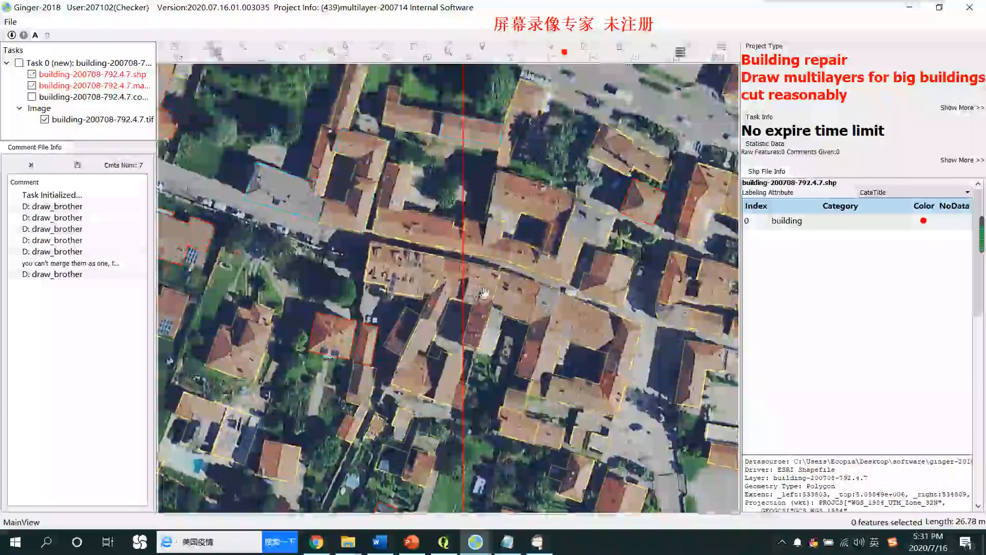
scroll(472, 295, up, 2)
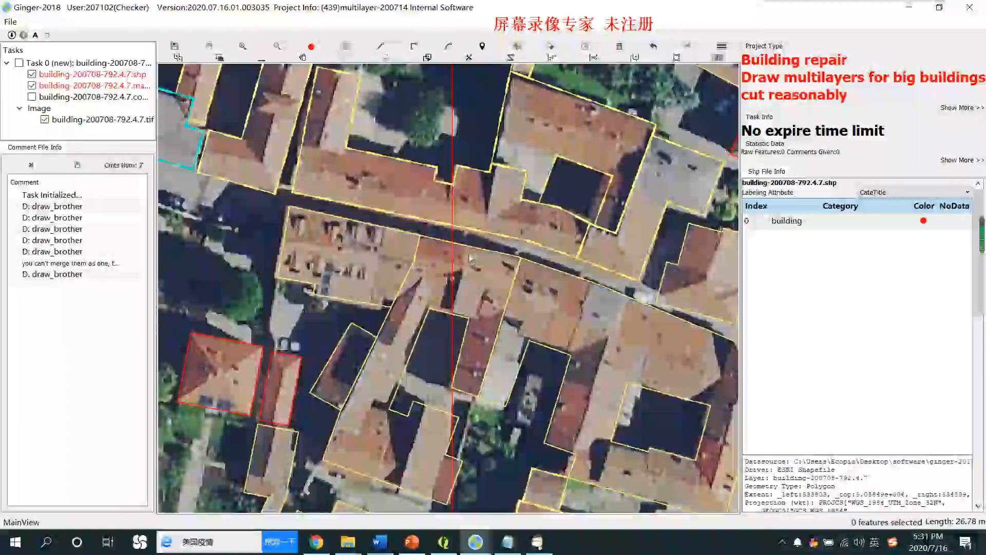
click(467, 246)
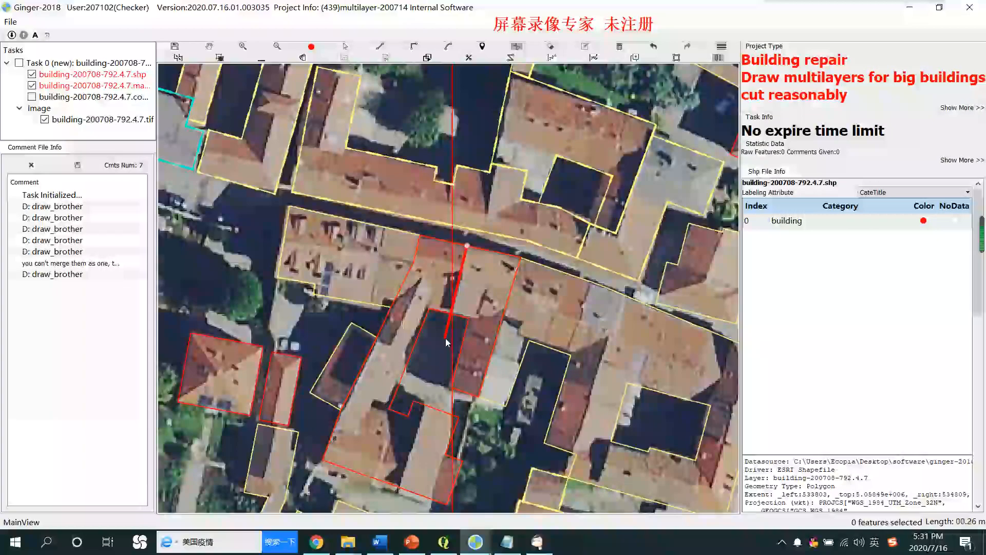
click(537, 281)
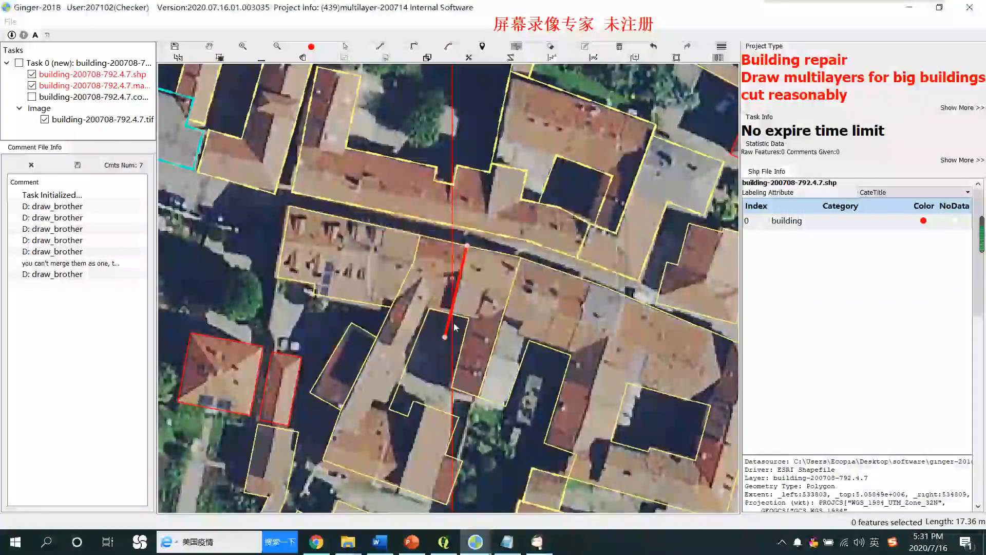
right_click(443, 312)
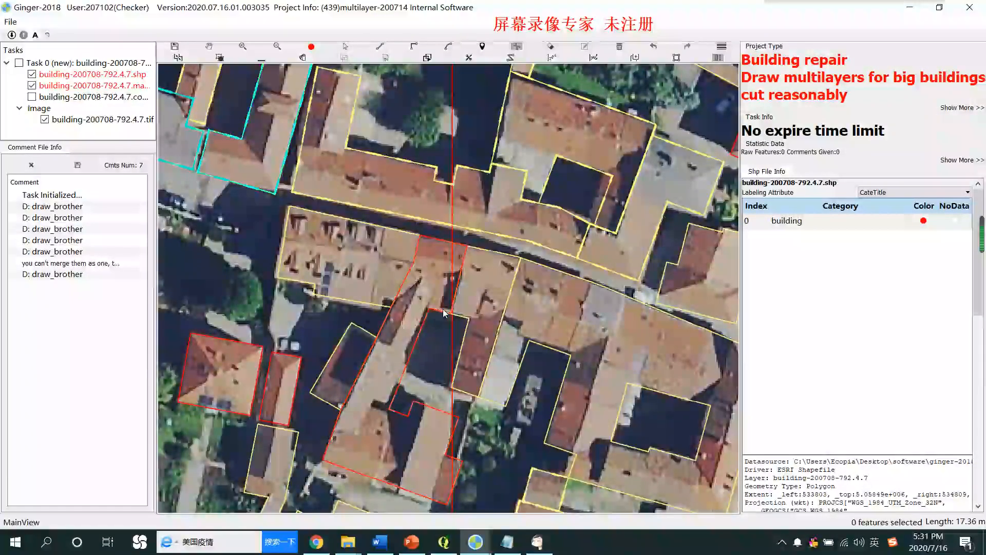
Cut the light-roofed southeastern wing off the complex with a line about 16 m long from the courtyard corner through the southern edge.
drag(432, 414, 464, 291)
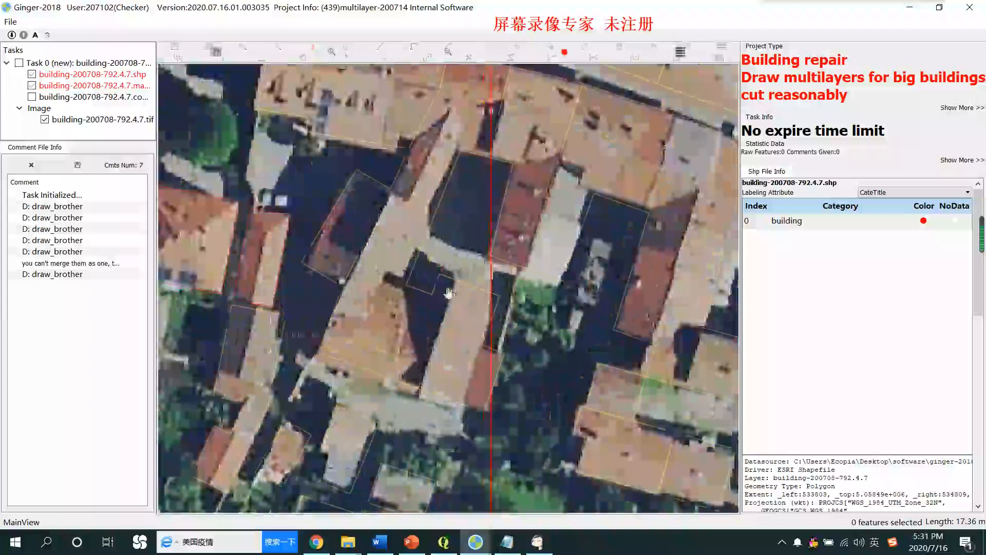
right_click(453, 290)
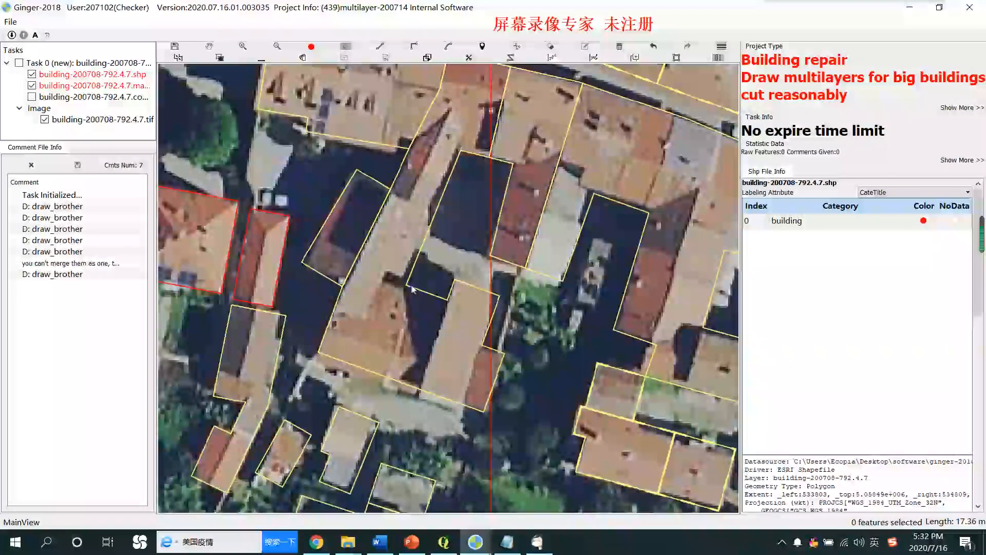
click(423, 396)
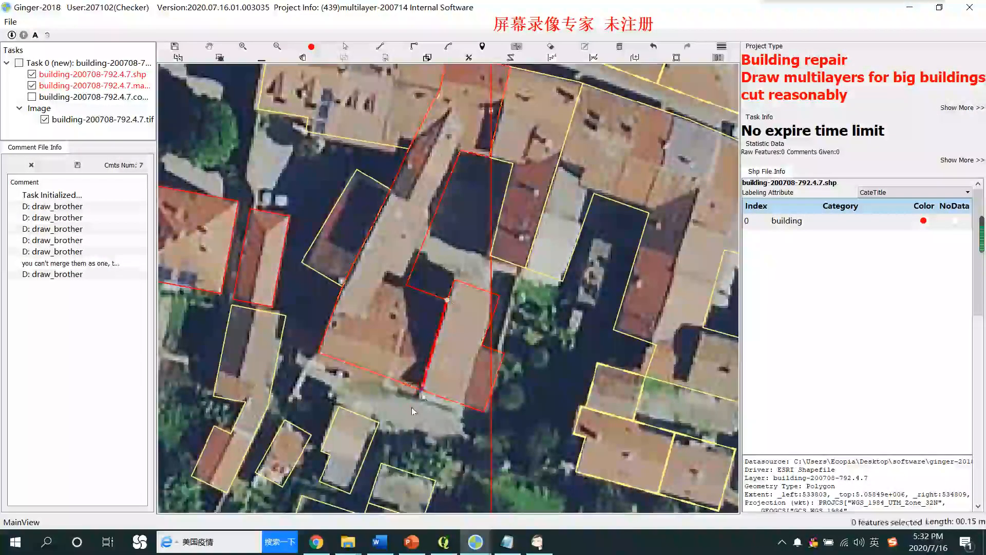
right_click(411, 410)
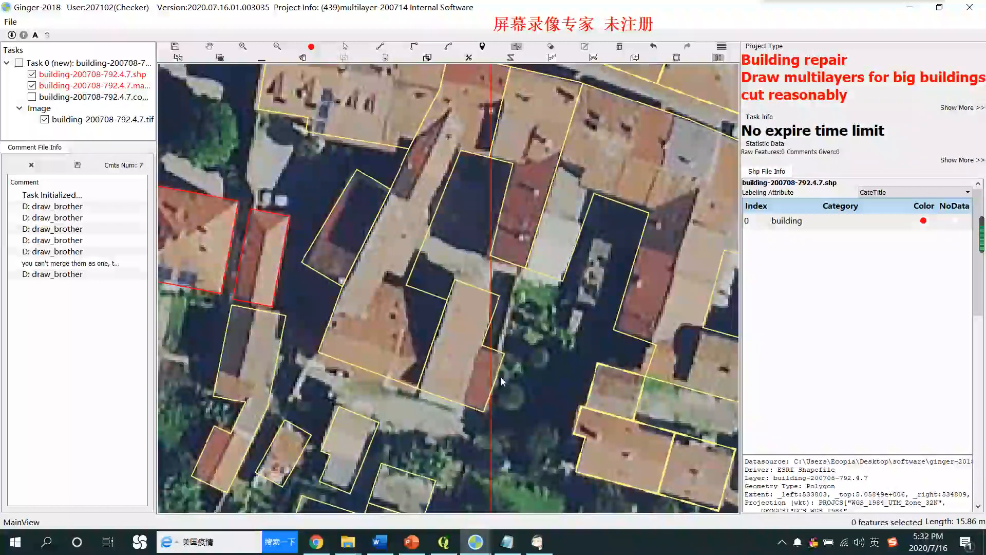
Compare the divided complex with the bare roofs by repeatedly hiding and showing the building outlines.
scroll(501, 377, down, 3)
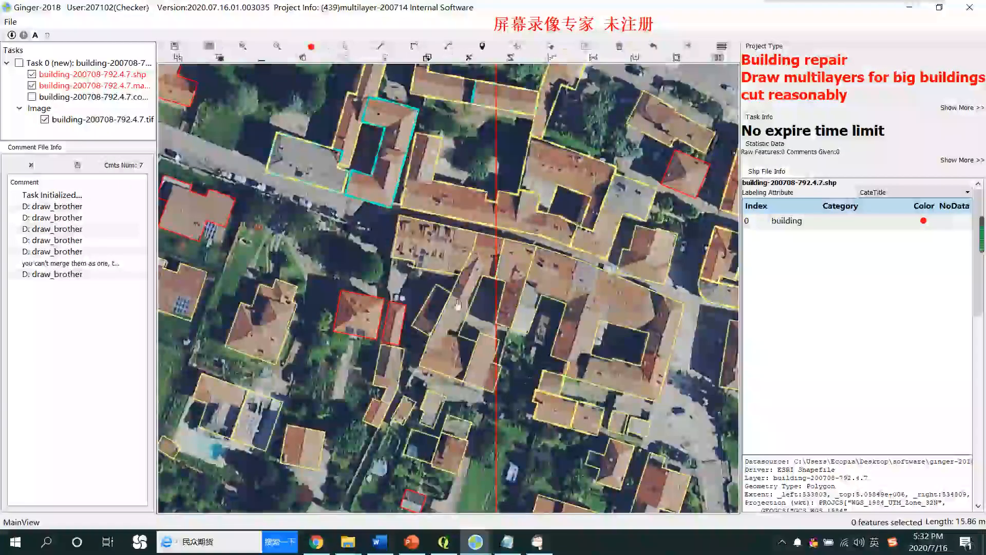
scroll(497, 340, down, 2)
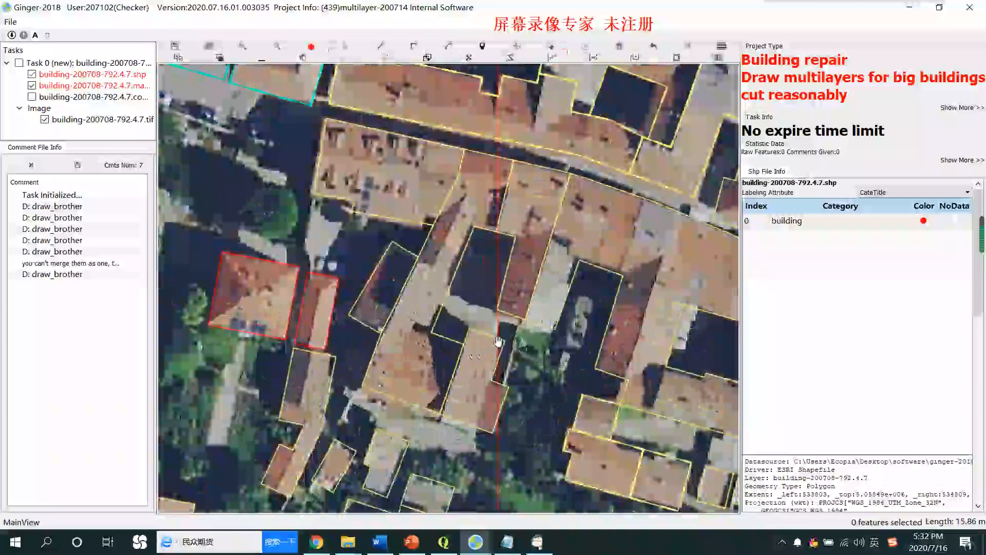
key(space)
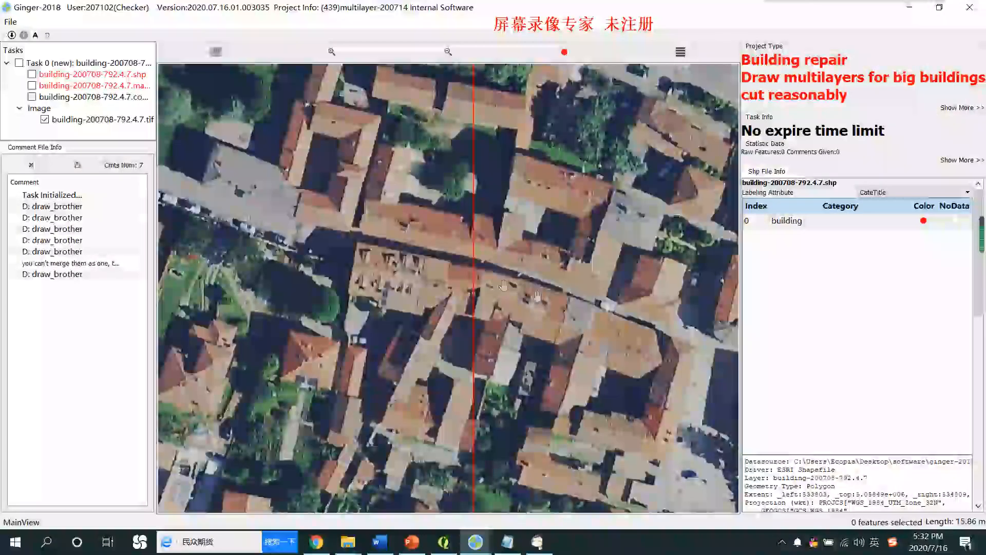
key(space)
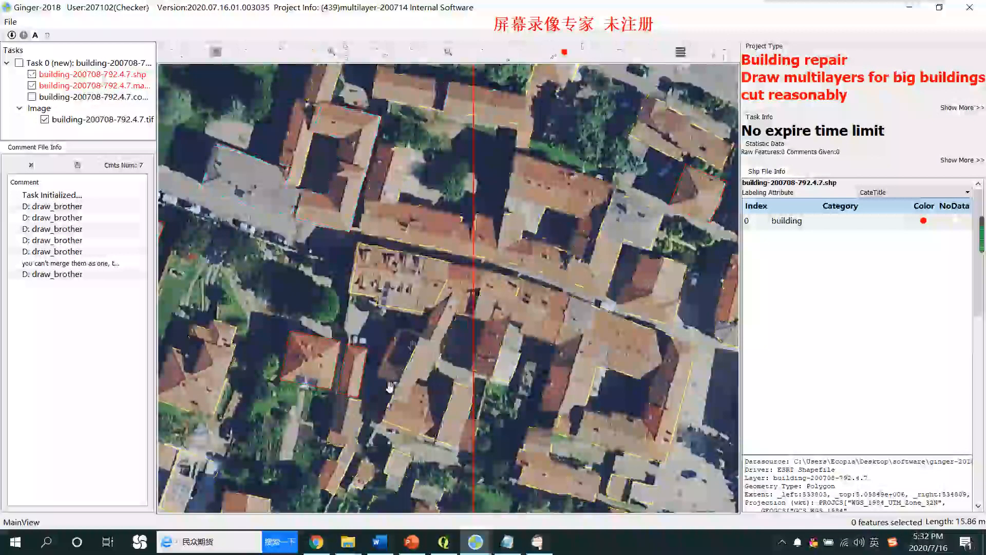
key(space)
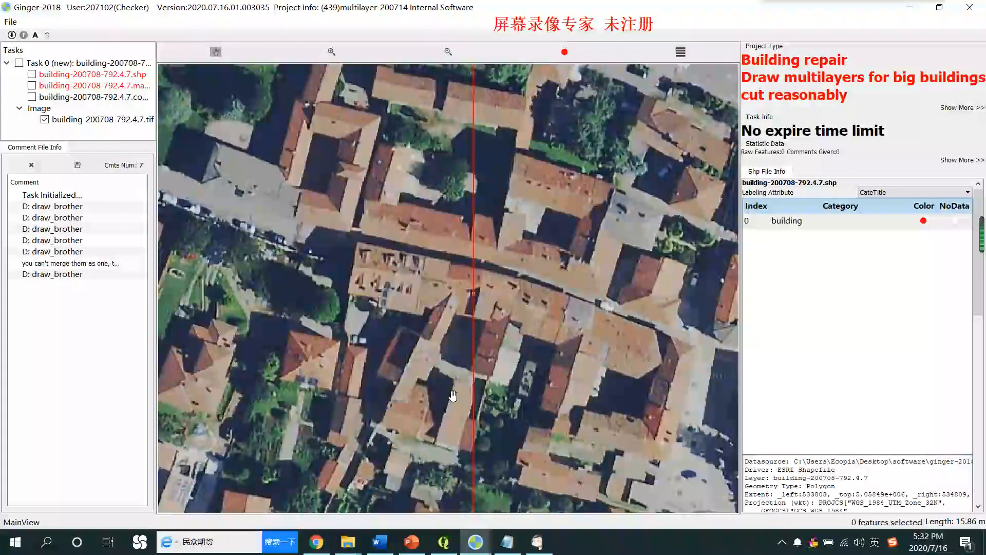
key(space)
key(space)
key(space)
key(space)
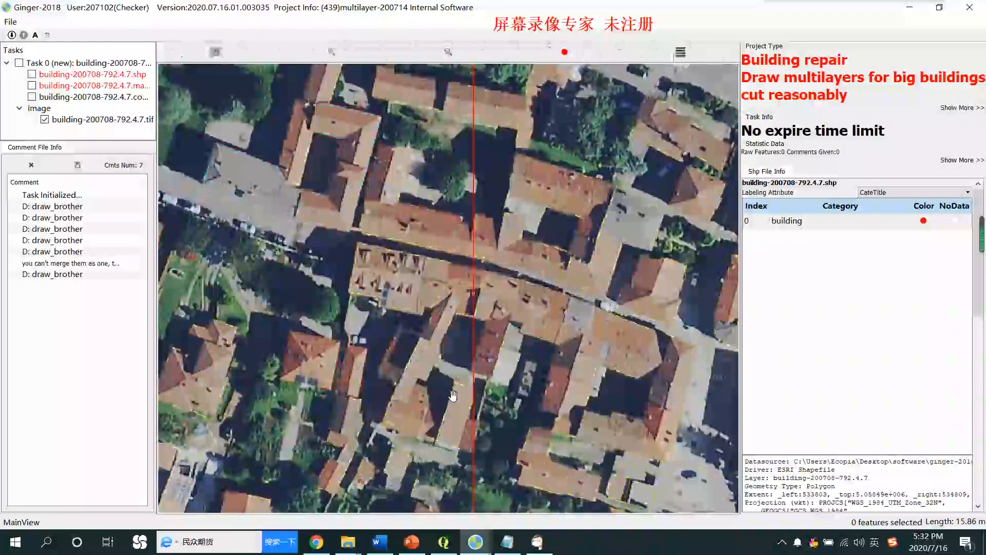
key(space)
key(space)
key(space)
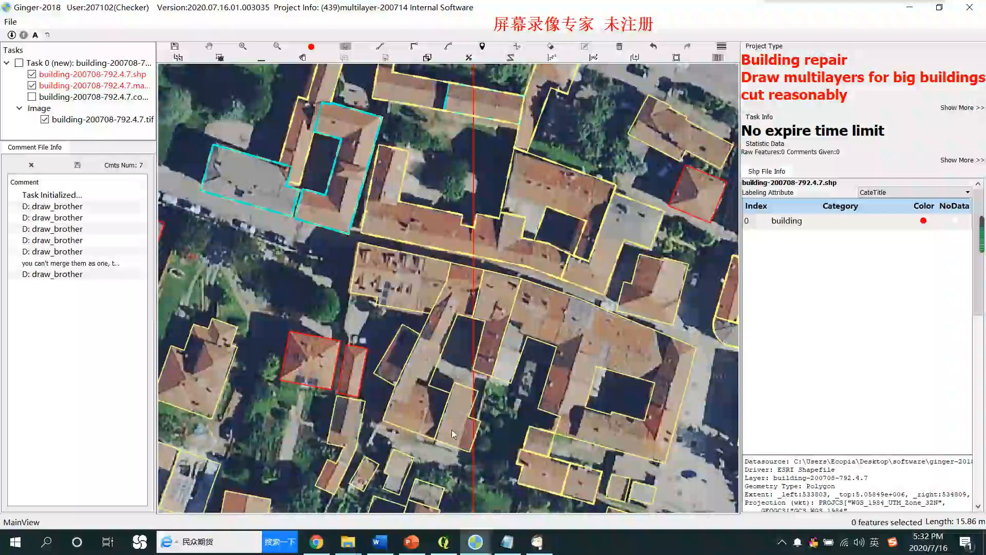
Check the new divisions by selecting the long western section, the neighbouring wings and the small detached building beside them.
scroll(490, 335, down, 1)
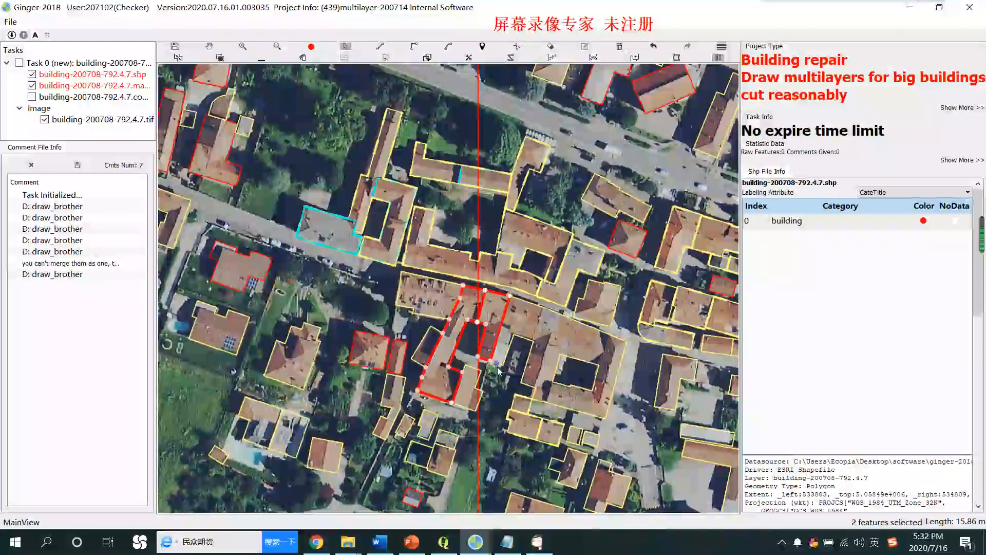
drag(463, 354, 467, 387)
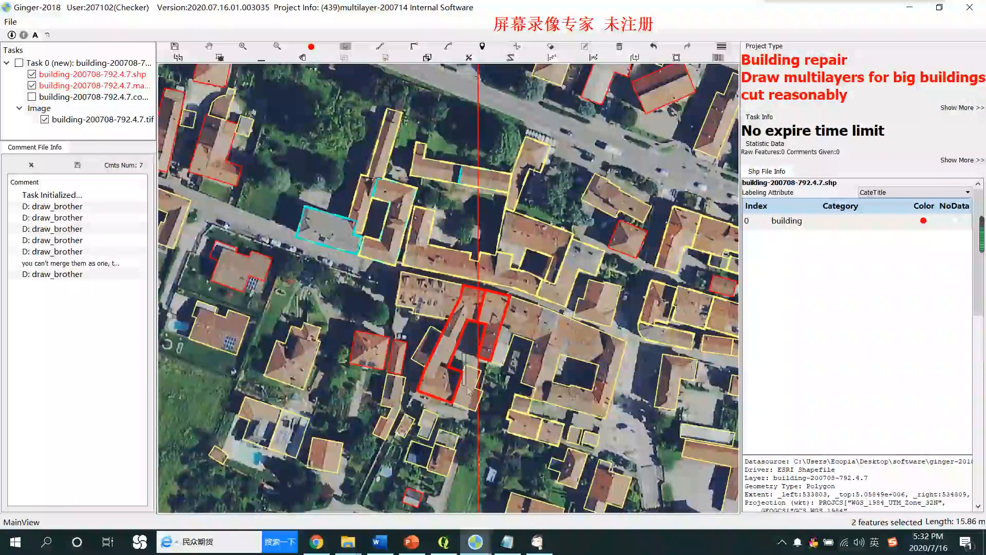
key(space)
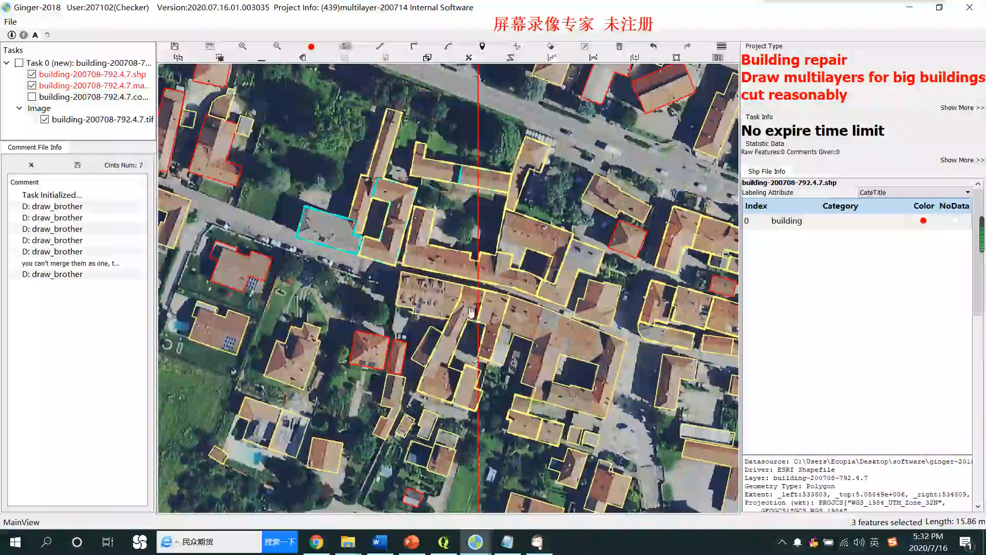
key(h)
key(h)
click(433, 295)
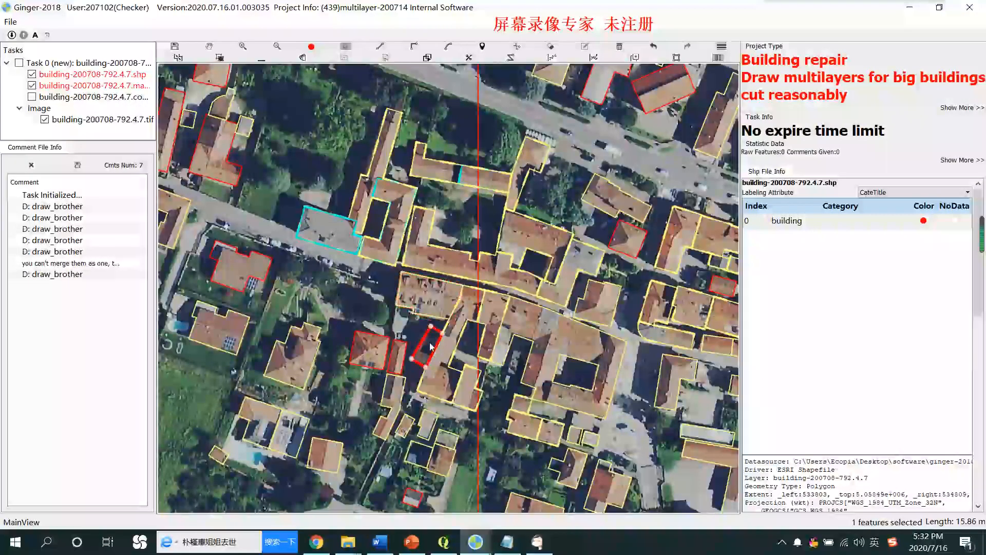
Cut the large complex to the east with a line about 31 m long from its southern inner corner up to the street front.
scroll(544, 374, up, 1)
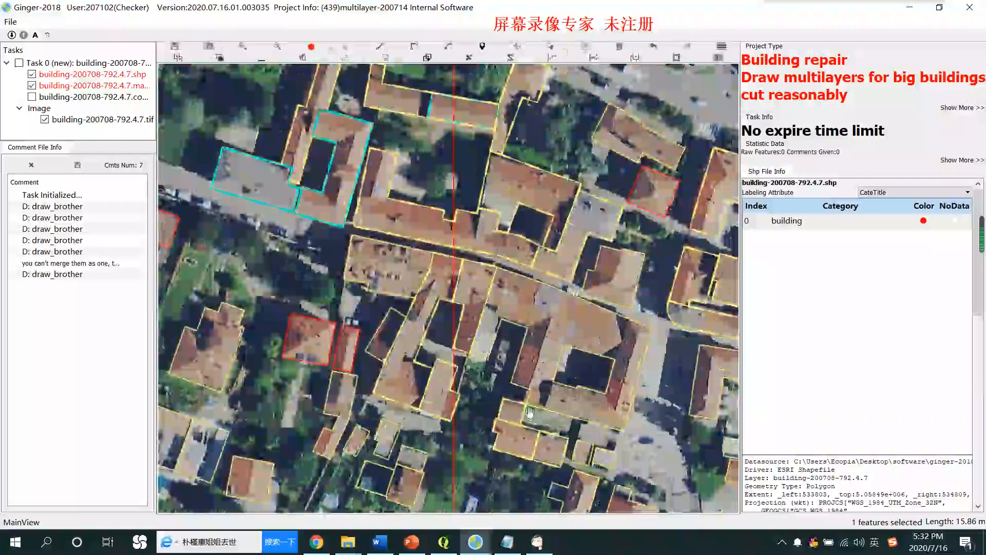
scroll(532, 397, down, 1)
key(space)
drag(531, 399, 503, 309)
scroll(465, 383, up, 1)
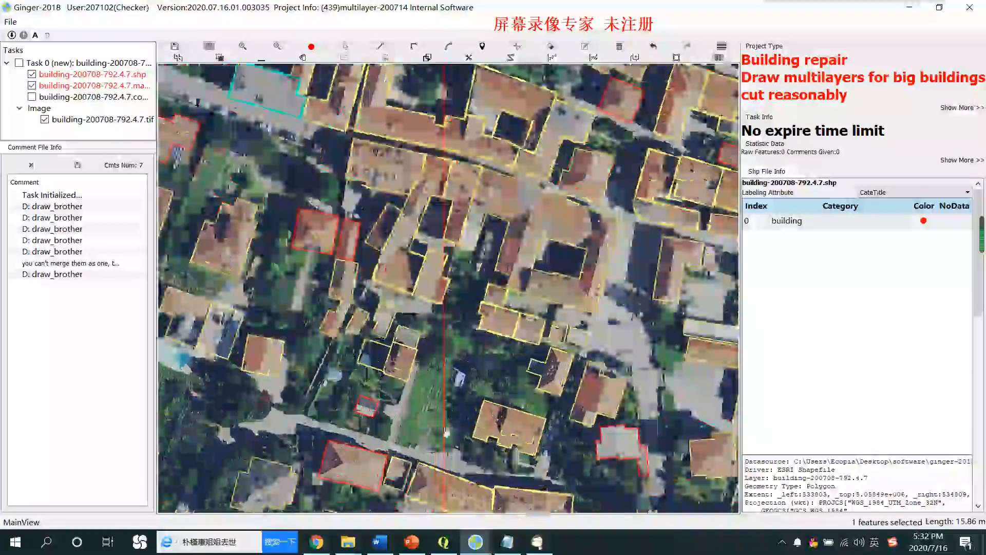
drag(529, 264, 510, 331)
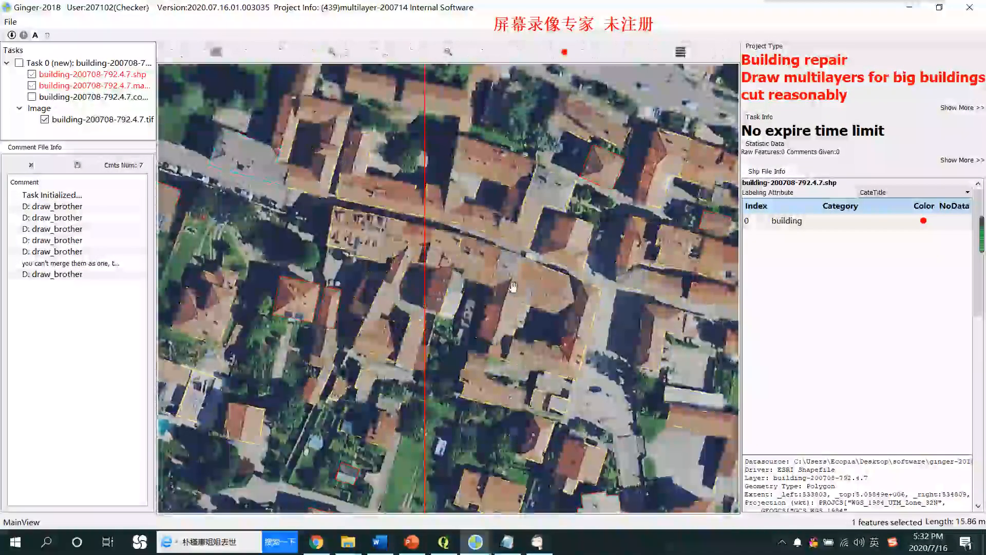
key(c)
click(494, 343)
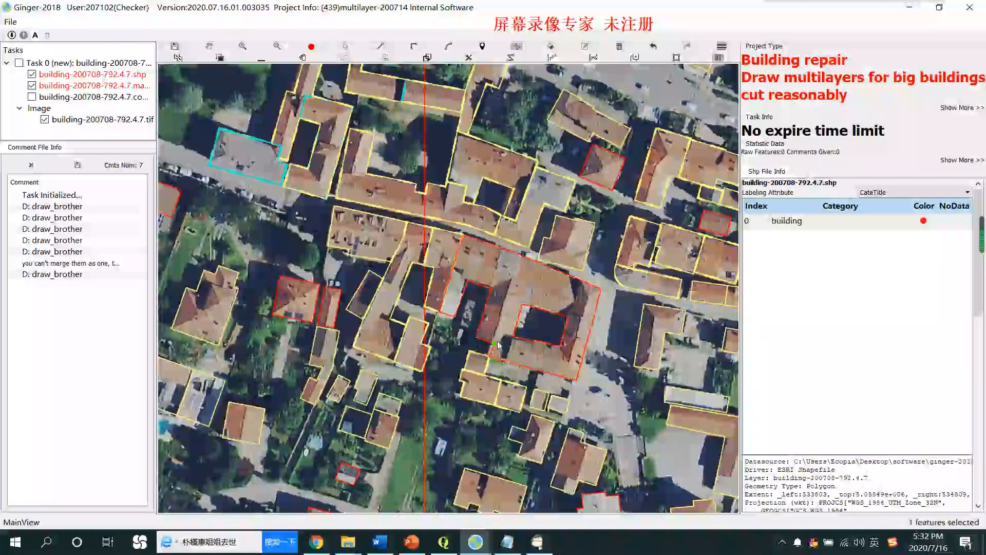
click(523, 257)
scroll(489, 281, up, 1)
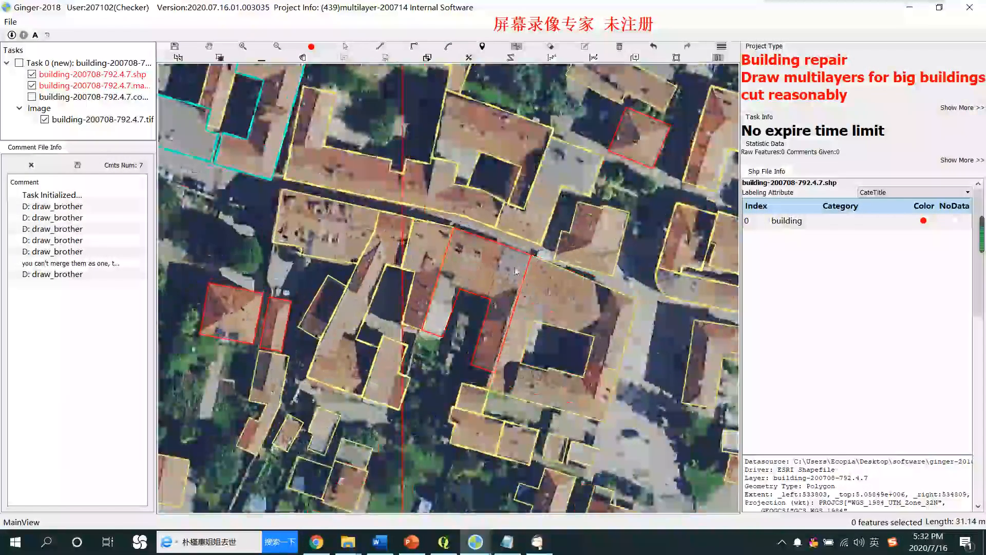
Cut the light-grey wing off the western half of the eastern complex with a stepped line about 14 m long.
key(space)
scroll(480, 269, up, 1)
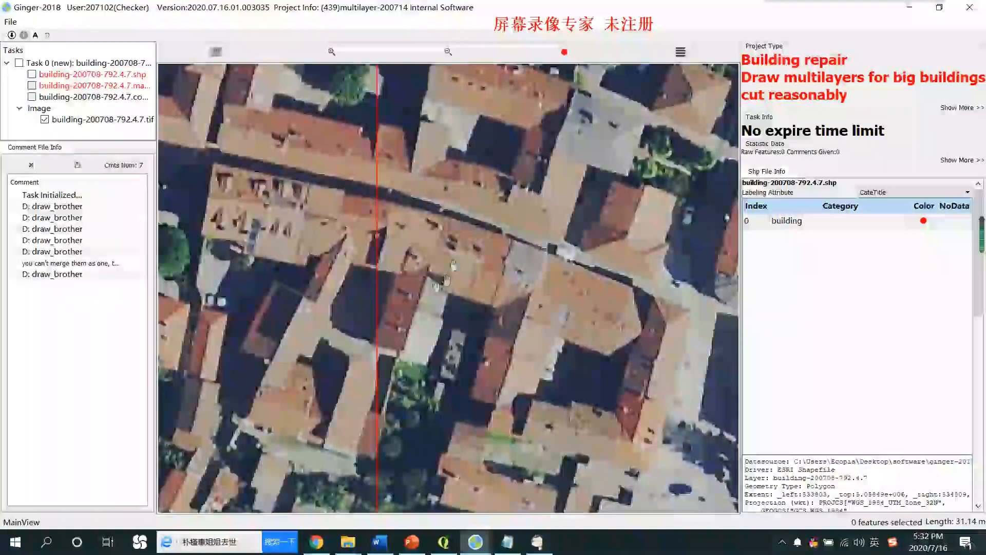
key(space)
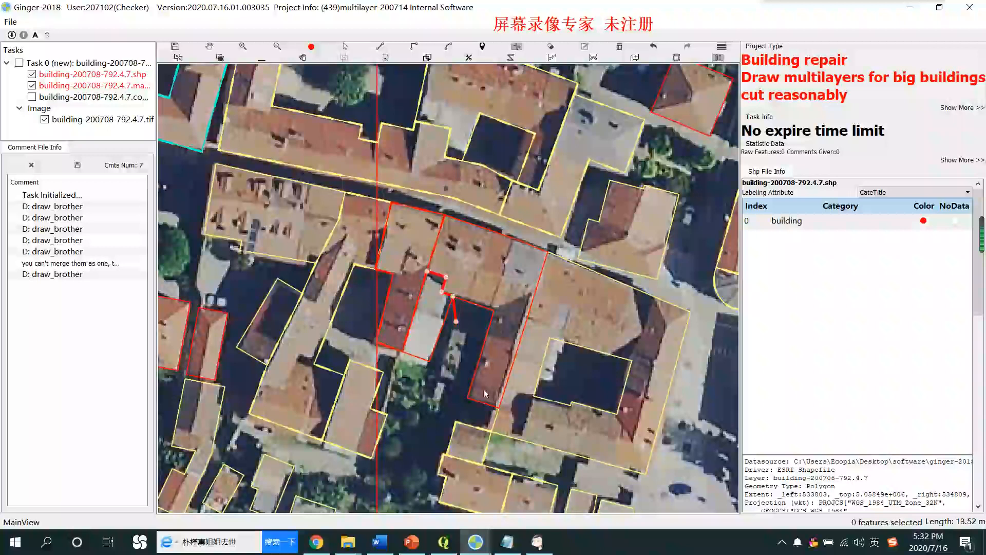
scroll(493, 303, down, 3)
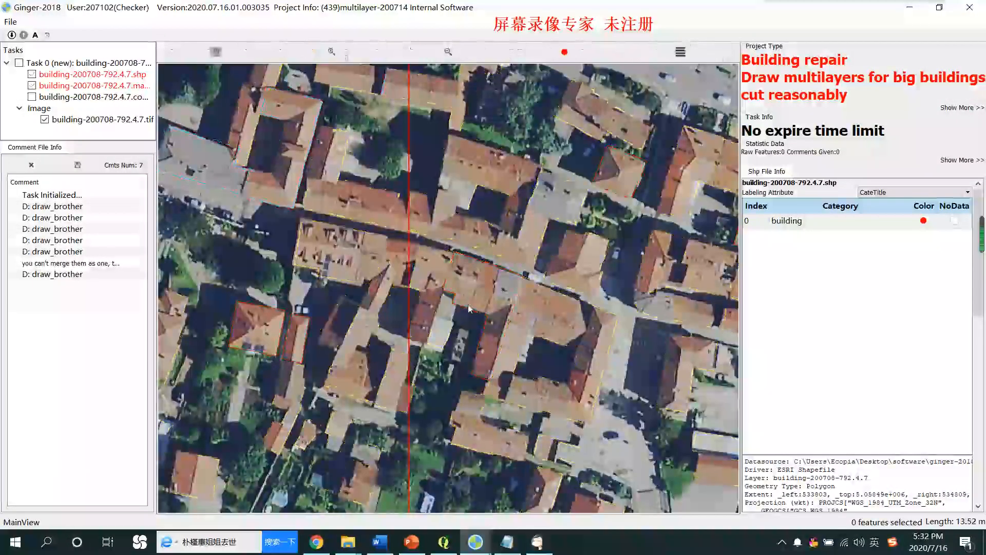
Compare the western half of the eastern complex with the bare aerial image by hiding and showing the outlines.
scroll(467, 314, up, 5)
scroll(476, 317, down, 5)
key(space)
key(space)
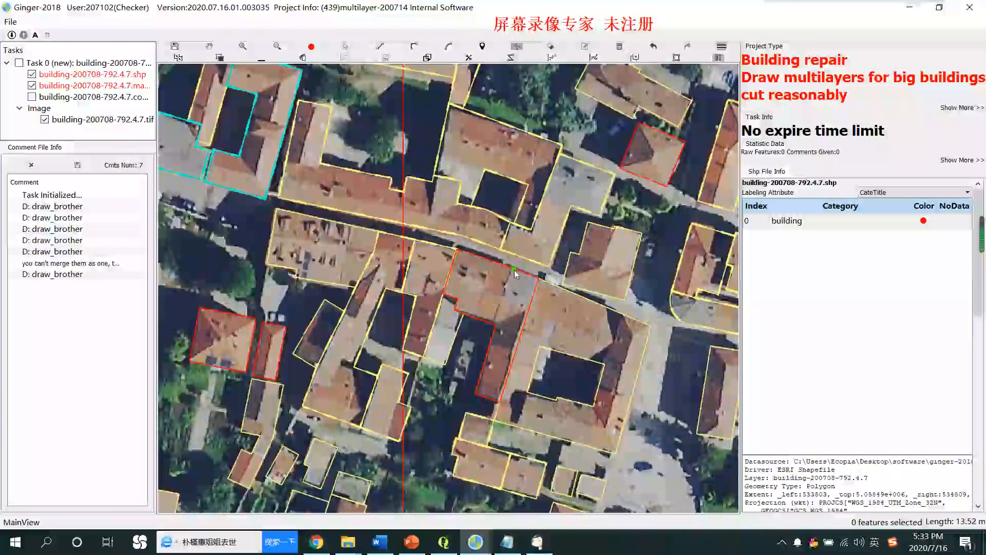
click(514, 270)
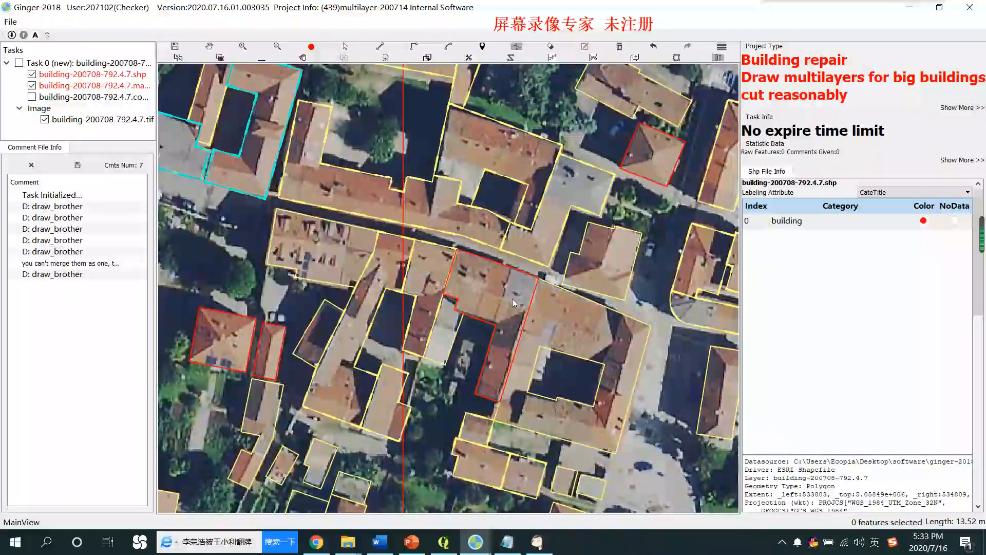
scroll(514, 300, down, 2)
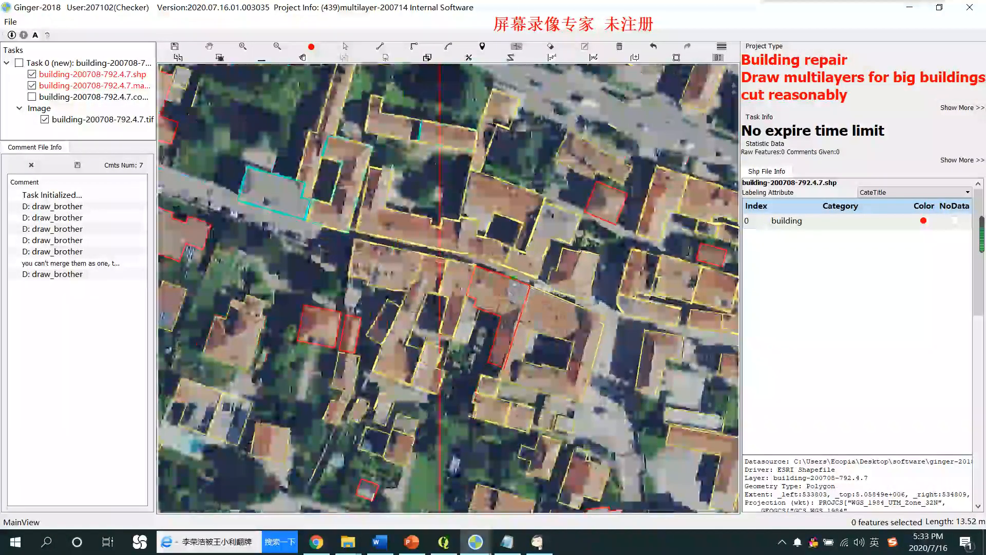
Check the resulting sections by selecting the light-grey wing, the adjoining street-front section and the building around the eastern courtyard.
click(483, 301)
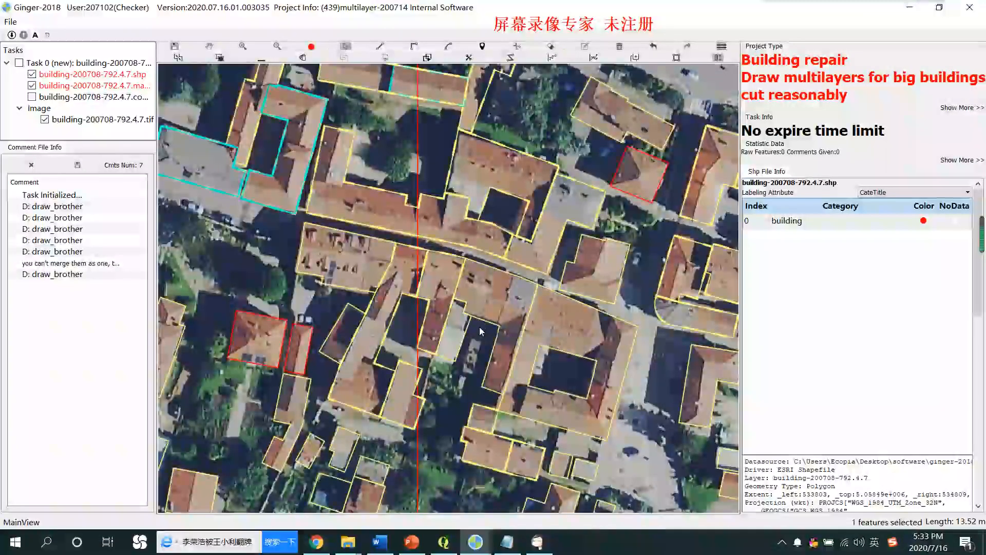
ctrl+click(505, 364)
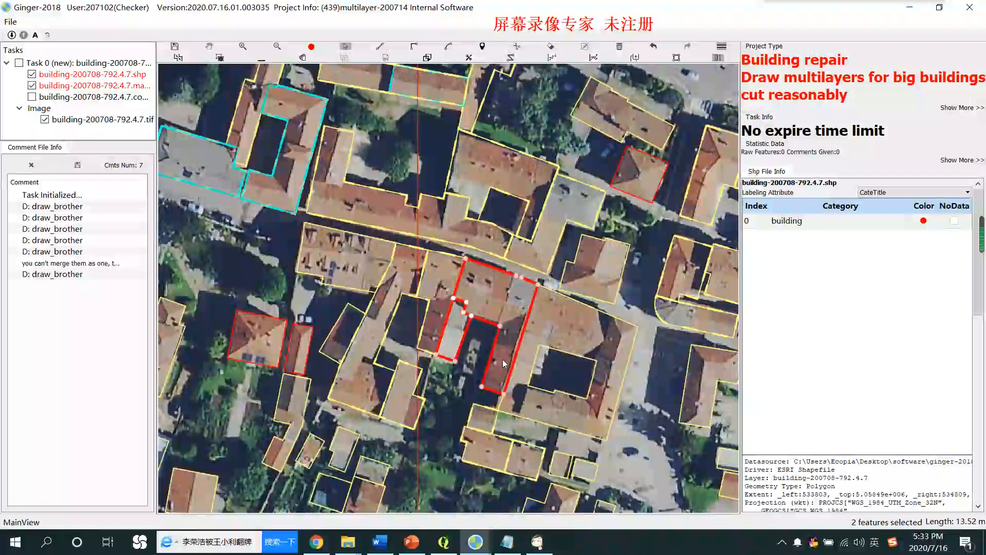
scroll(496, 303, down, 2)
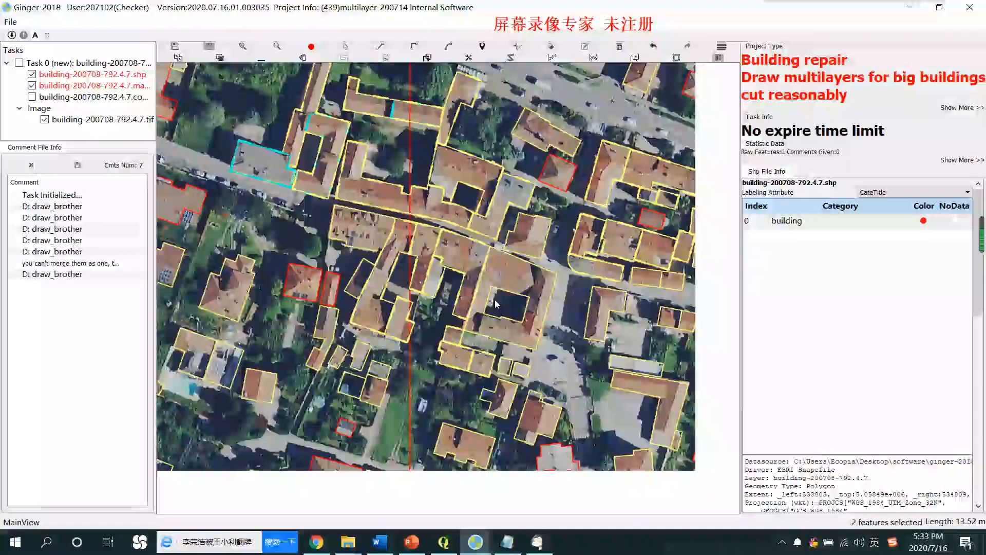
scroll(531, 288, up, 2)
click(532, 288)
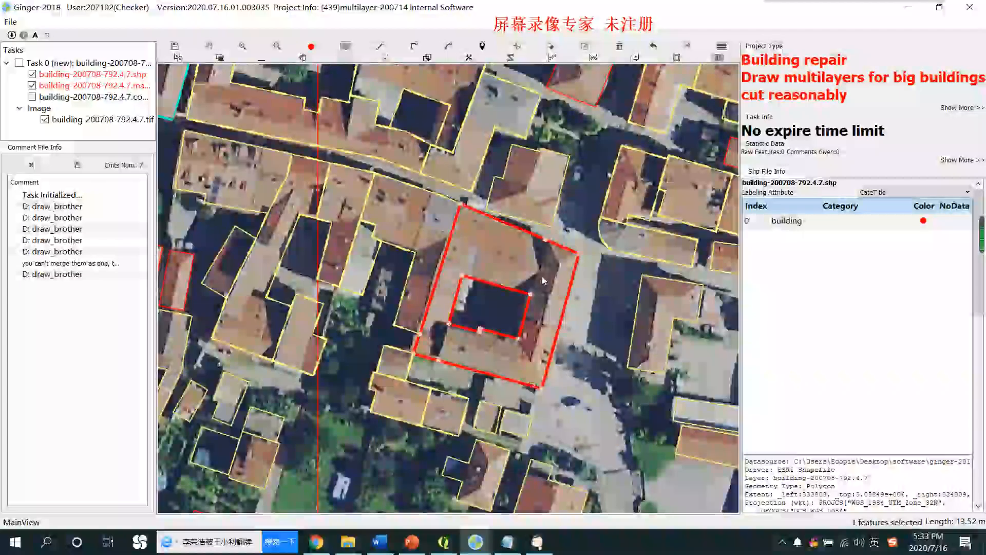
Compare the building around the eastern courtyard with the bare aerial image by hiding and showing its outlines.
scroll(542, 282, down, 2)
scroll(514, 307, up, 2)
click(477, 313)
click(468, 341)
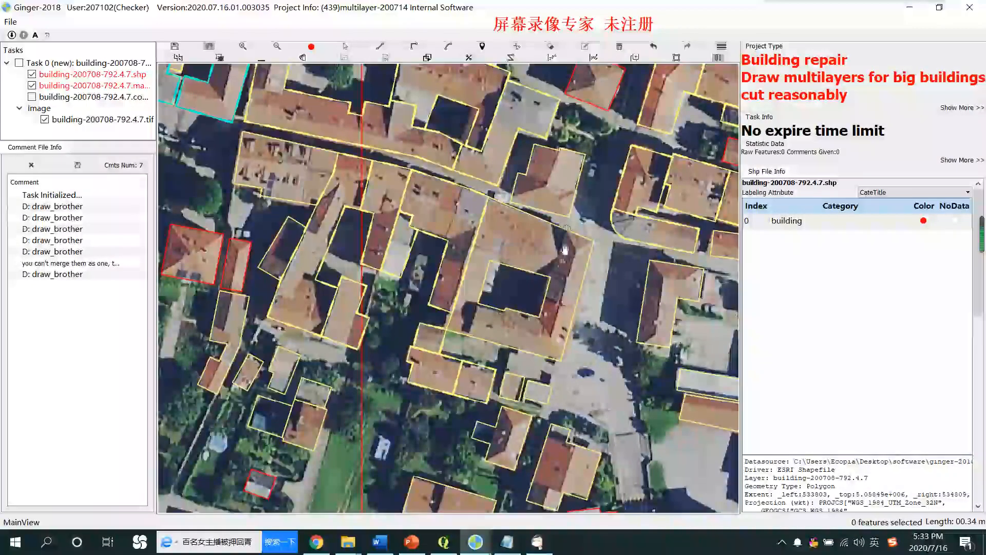
key(space)
key(space)
key(e)
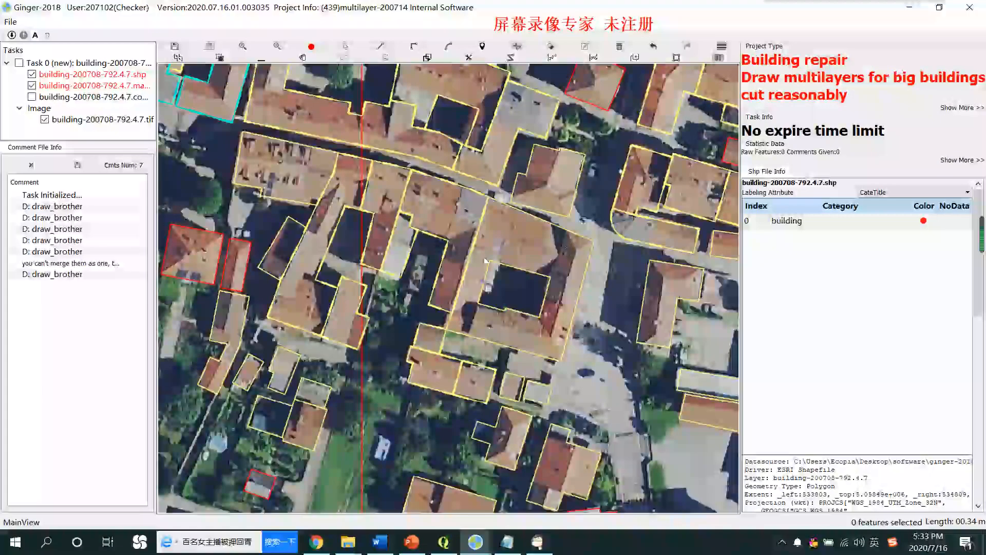
click(513, 249)
key(space)
key(space)
key(e)
Cut the eastern courtyard building with a line about 45 m long from the northern street front across the courtyard past the southern edge.
key(c)
click(564, 228)
click(551, 278)
click(478, 304)
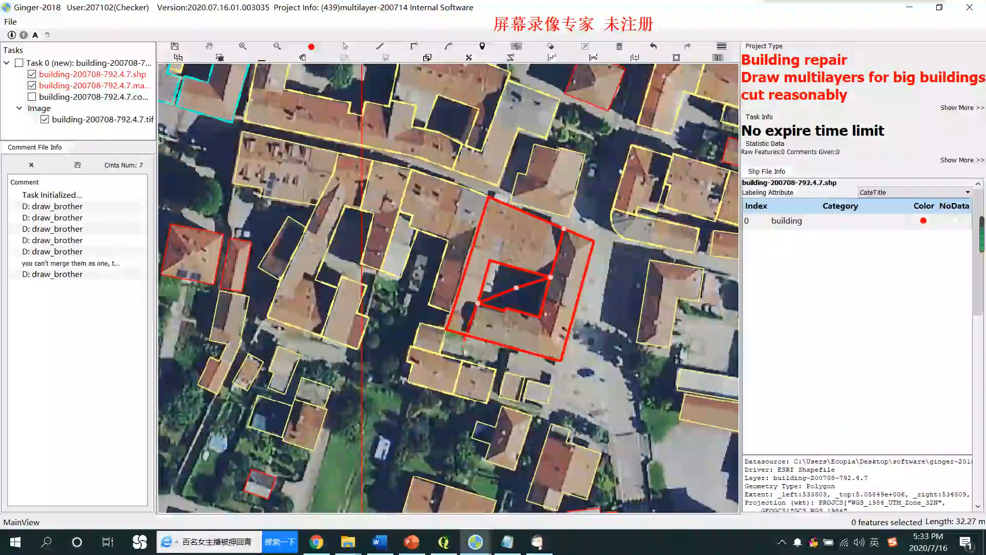
double_click(556, 377)
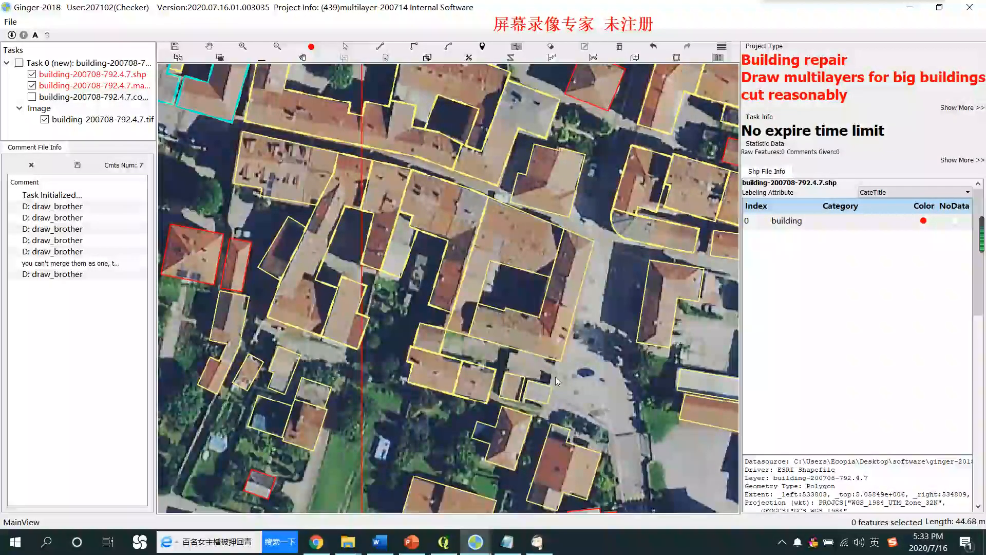
Check the two resulting sections of the eastern courtyard building by selecting them and comparing the outlines with the bare aerial image.
key(Escape)
click(551, 345)
click(506, 240)
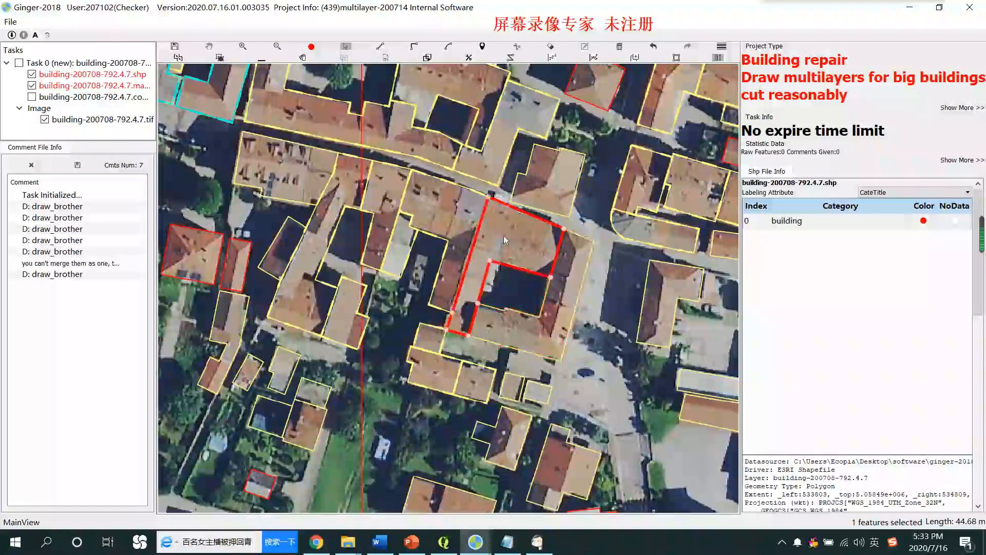
key(space)
key(space)
key(space)
key(space)
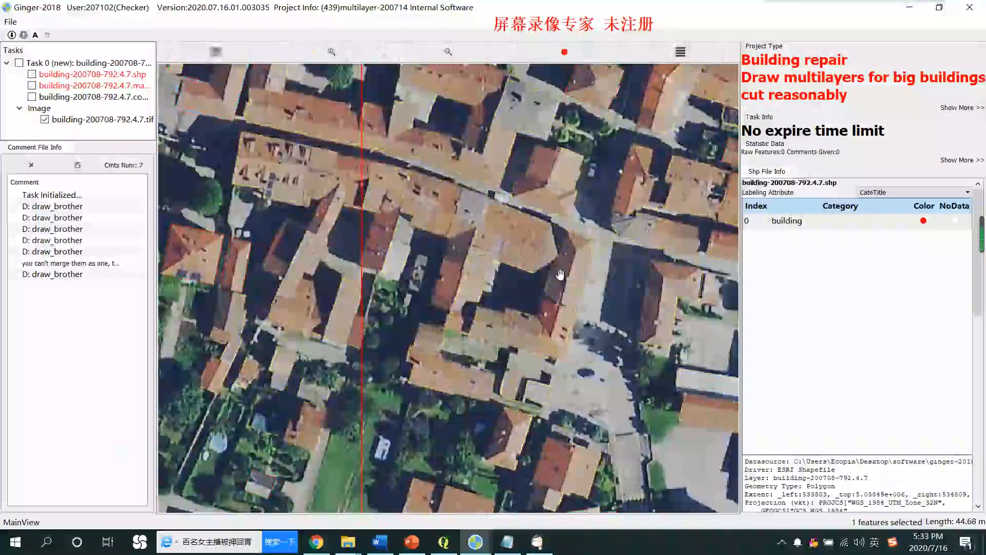
key(space)
scroll(567, 305, down, 1)
key(space)
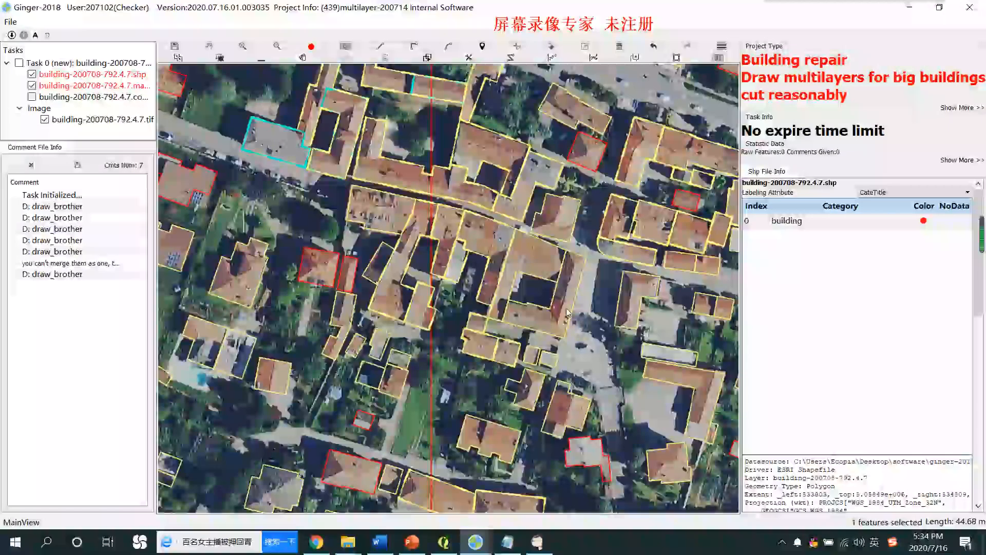
key(space)
key(space)
key(space)
key(space)
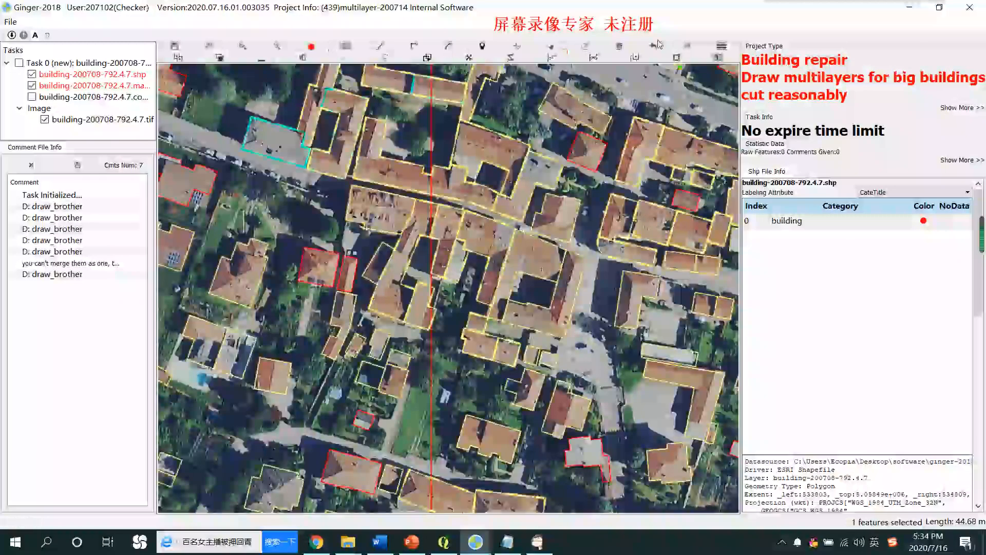
Undo the last cut and try to split the courtyard building with a line about 11 m long from the courtyard's southwestern corner past the southern edge.
scroll(535, 345, up, 2)
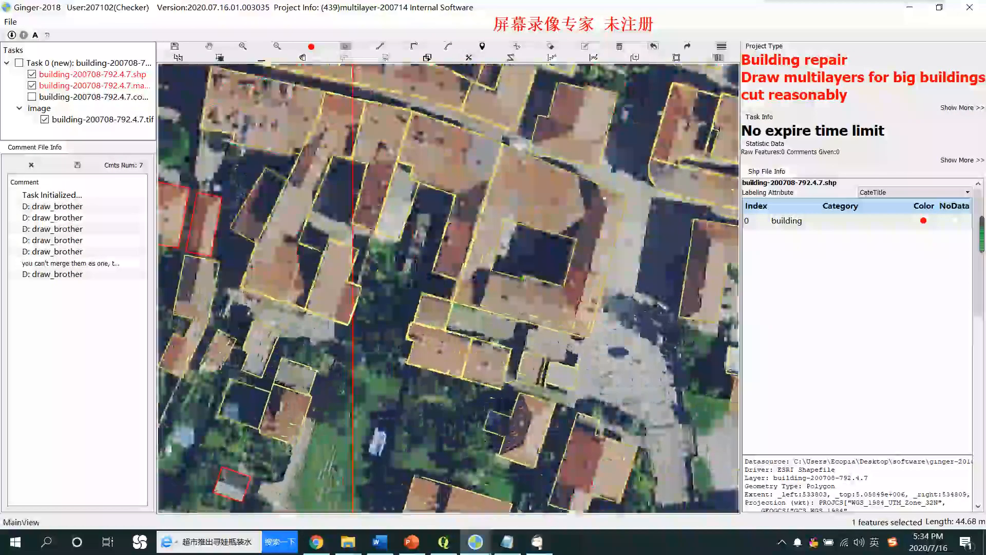
click(495, 275)
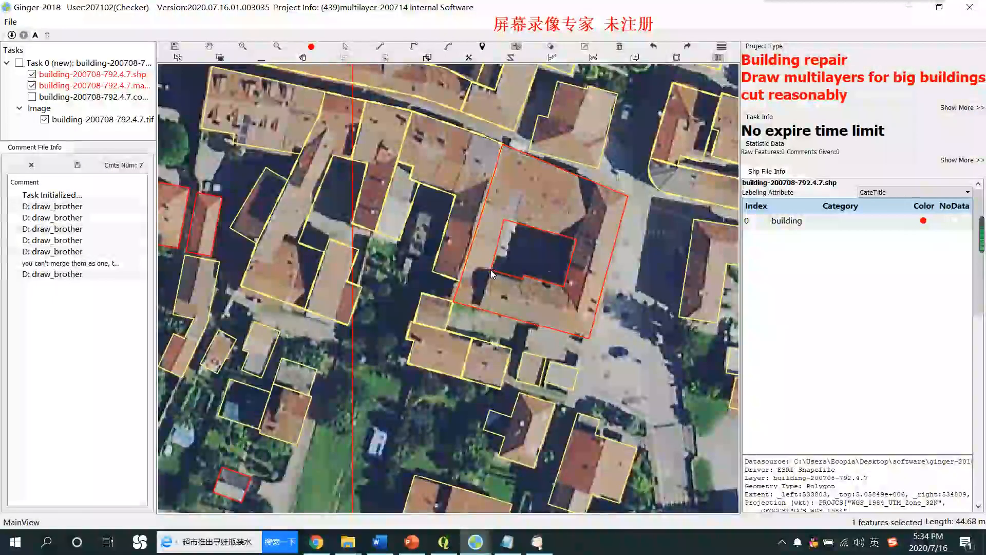
double_click(478, 322)
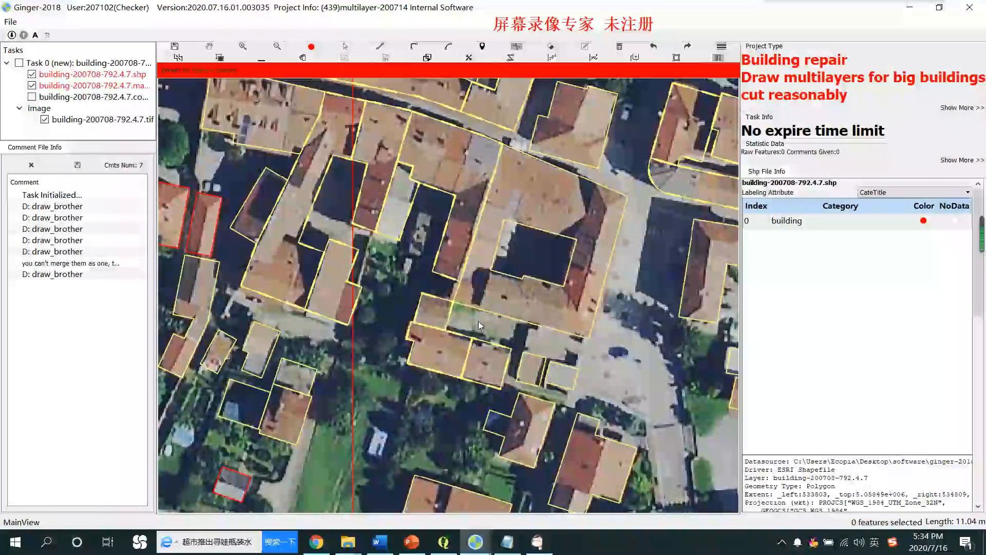
click(491, 273)
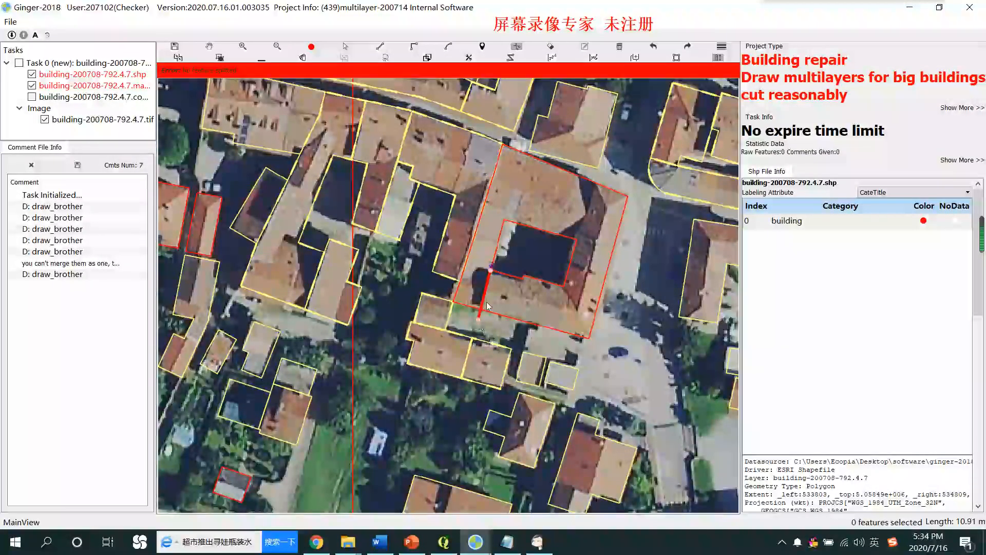
click(492, 268)
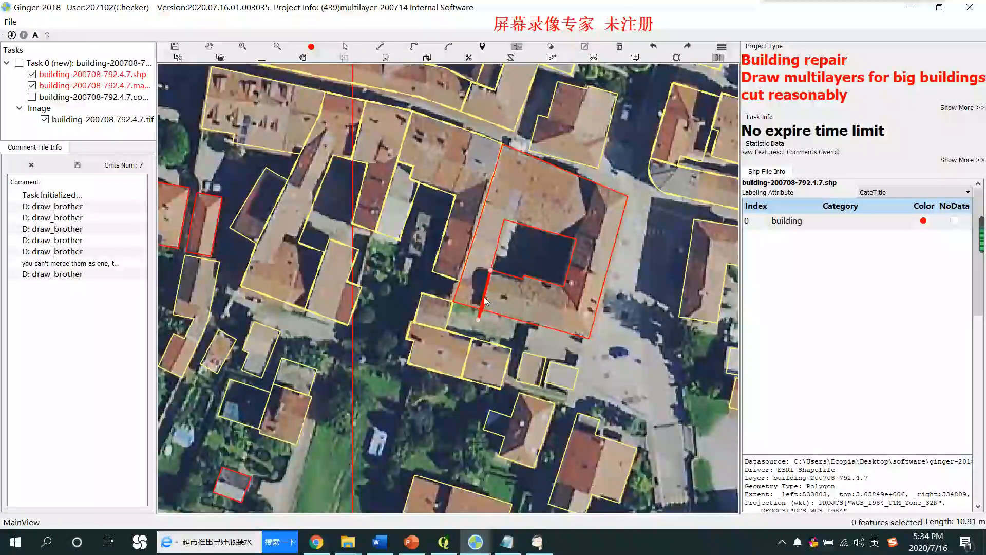
click(505, 220)
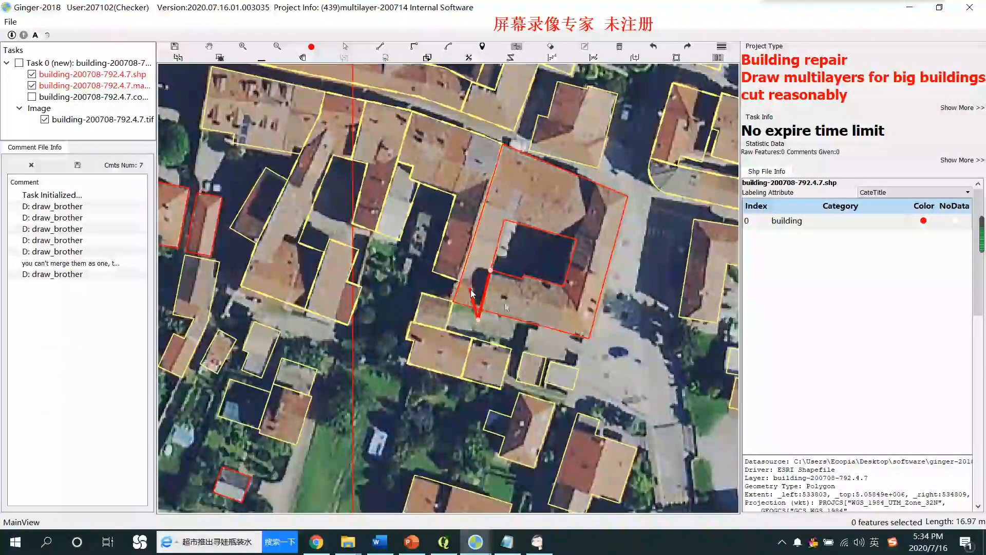
right_click(515, 307)
Cut the eastern courtyard building with a line about 46 m long from its southern edge through two courtyard corners to the northern street front.
click(478, 320)
click(492, 271)
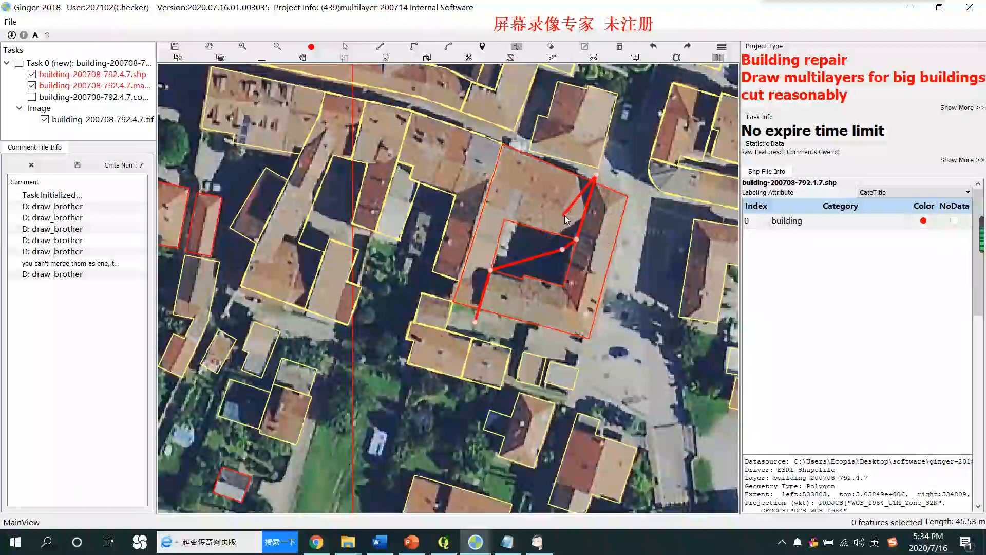
double_click(623, 191)
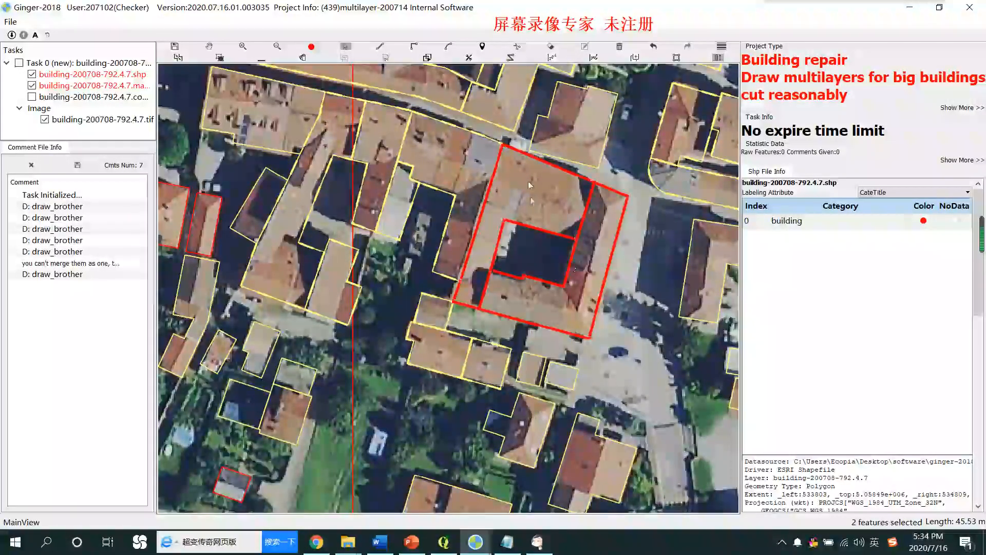
Review the sections of the complexes along the southern street front with the outlines shown and hidden.
scroll(530, 197, down, 2)
scroll(498, 288, down, 3)
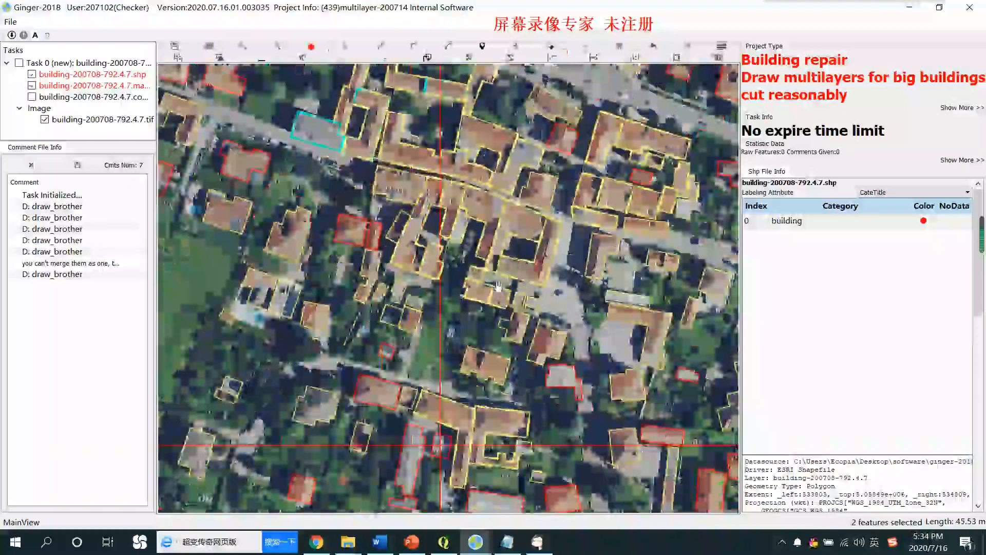
drag(465, 209, 457, 298)
scroll(457, 298, up, 3)
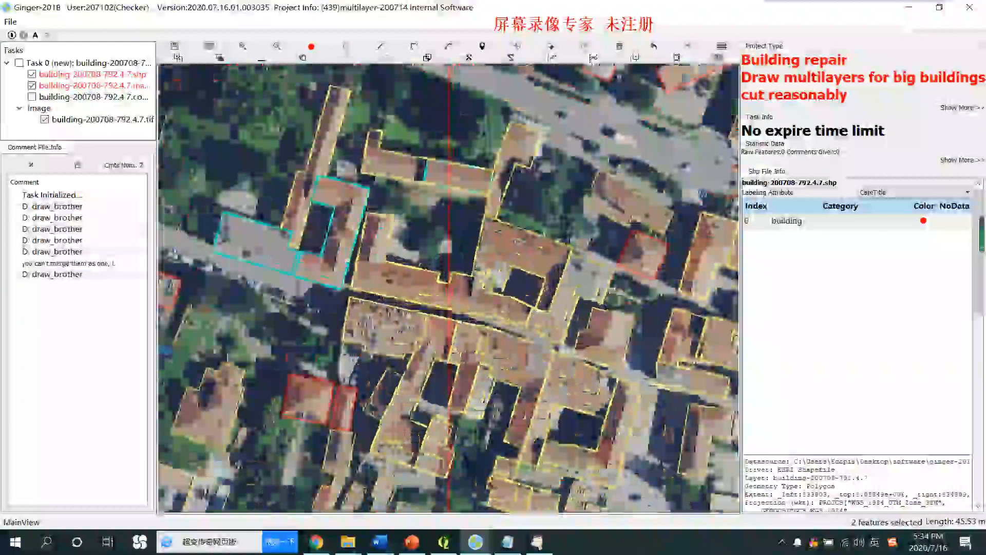
click(421, 340)
click(440, 346)
click(512, 358)
scroll(589, 387, down, 3)
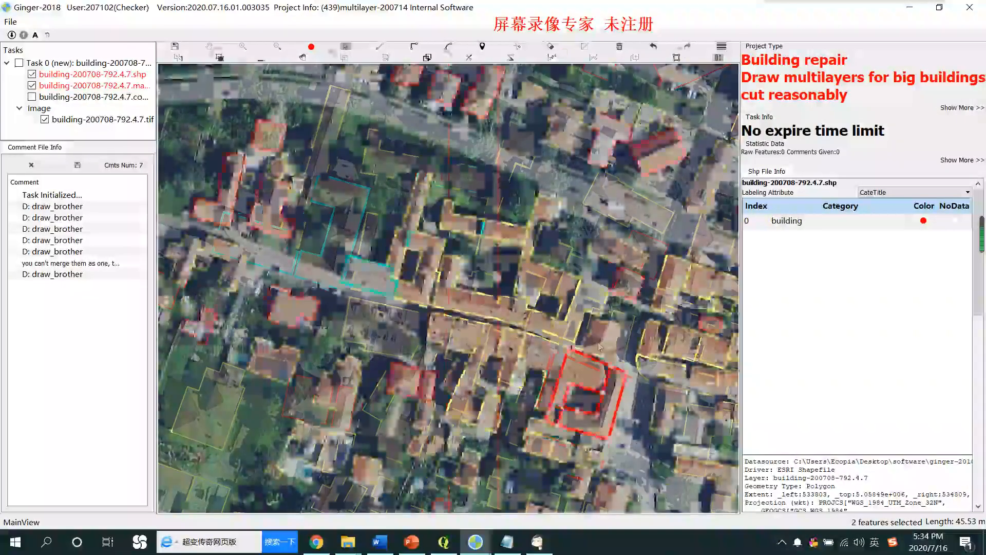
scroll(586, 389, up, 3)
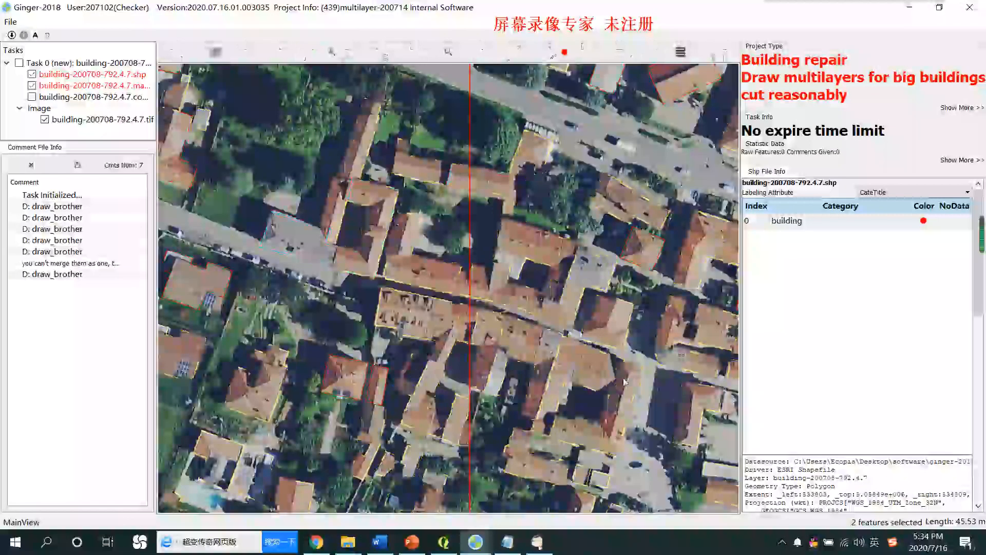
click(414, 314)
click(486, 326)
click(583, 362)
key(space)
key(space)
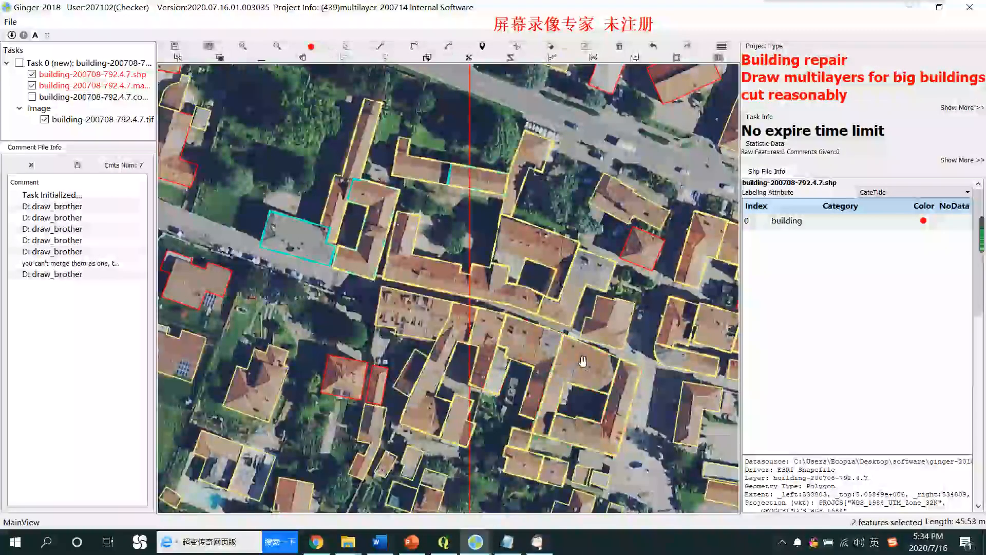
Select the western complex's grey street building, north wing and courtyard building and compare them with the bare aerial image.
key(space)
drag(584, 361, 614, 443)
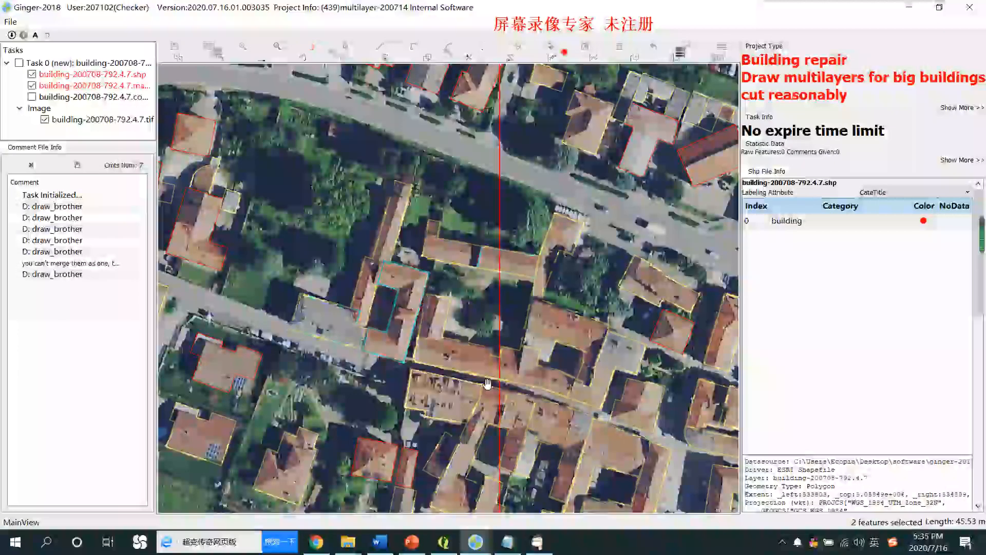
click(383, 350)
key(space)
key(space)
key(space)
key(space)
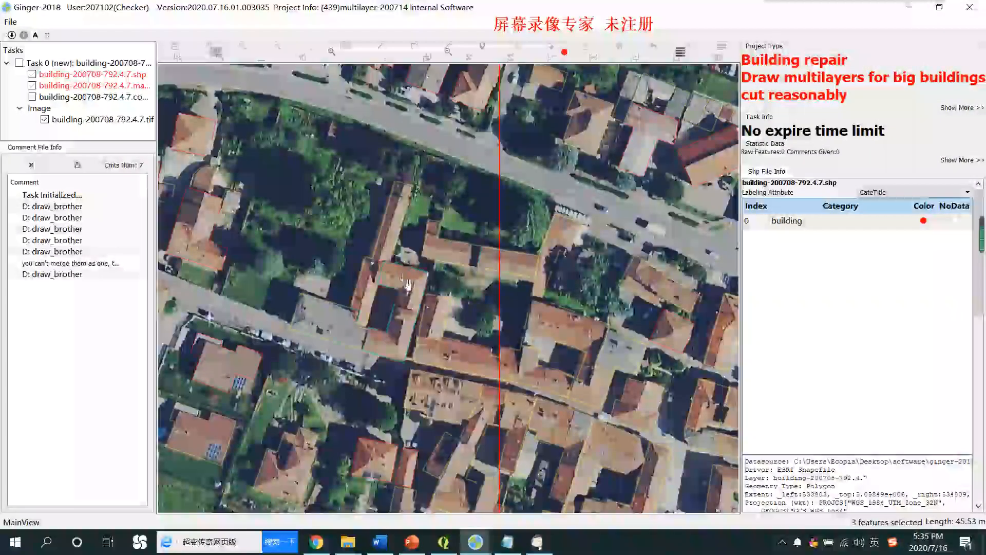
key(space)
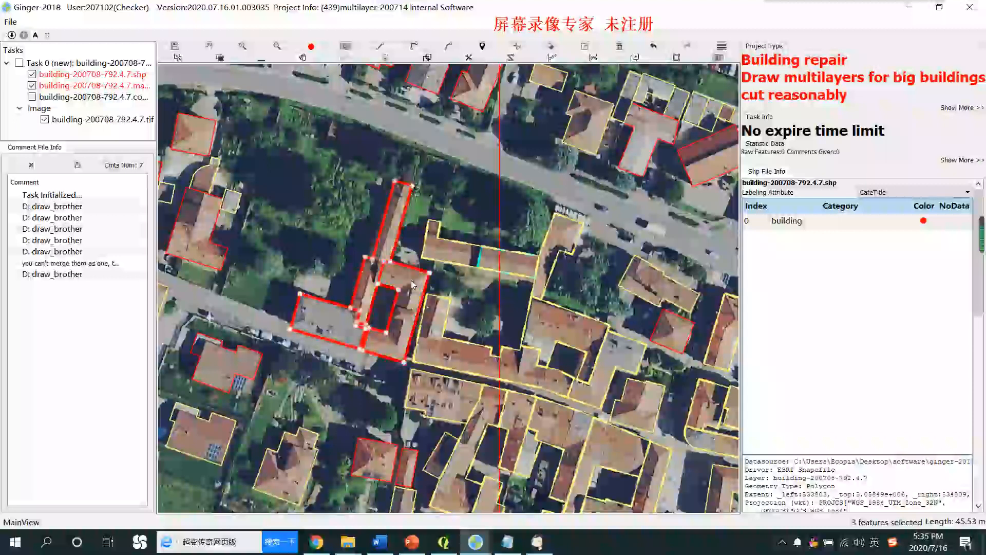
Merge the three selected parts of the western complex into one outline and clean up the small notch near the courtyard's southwestern corner.
key(space)
key(space)
scroll(373, 330, up, 3)
key(space)
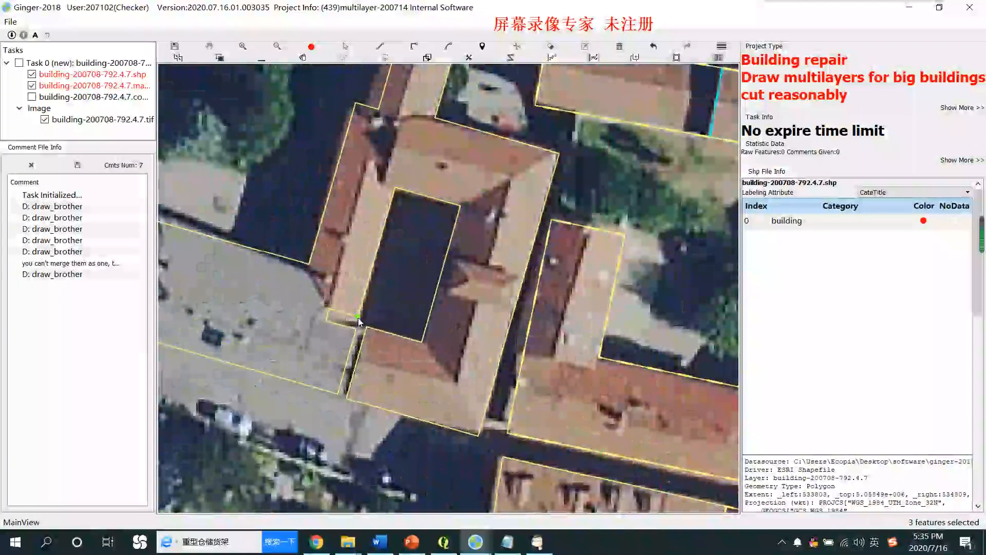
key(space)
key(Escape)
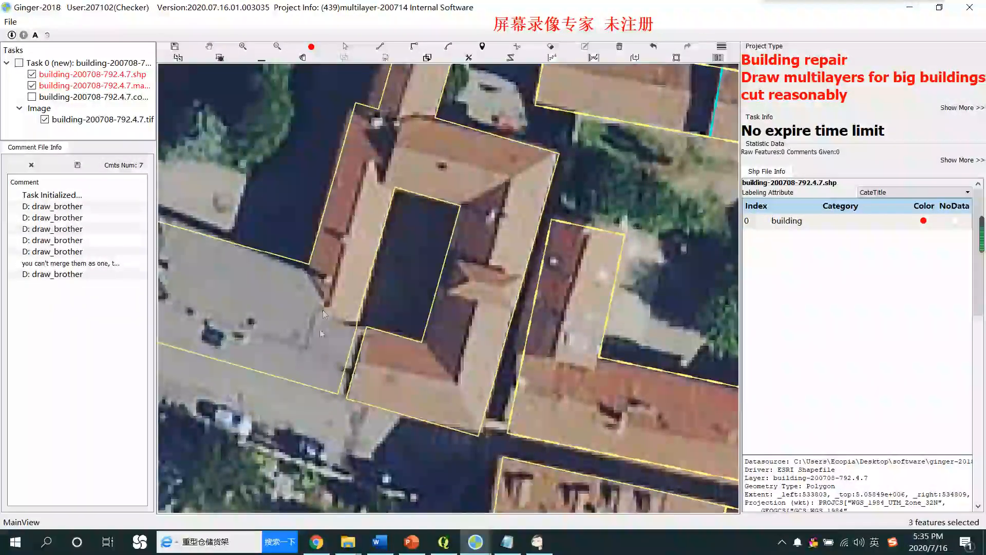
Cut the courtyard building off the merged western complex with an angled line about 15 m long from the north wing's corner to the courtyard.
scroll(396, 325, down, 3)
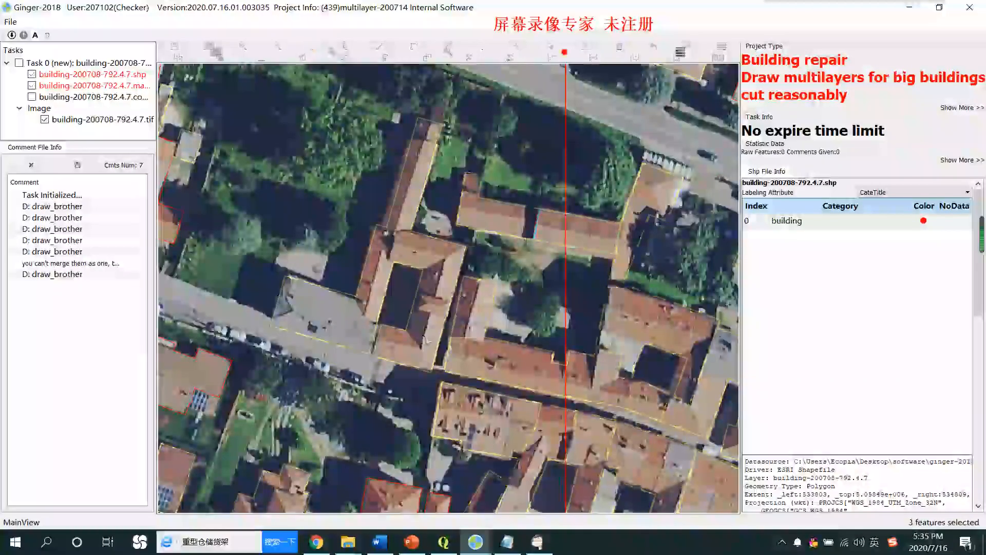
key(h)
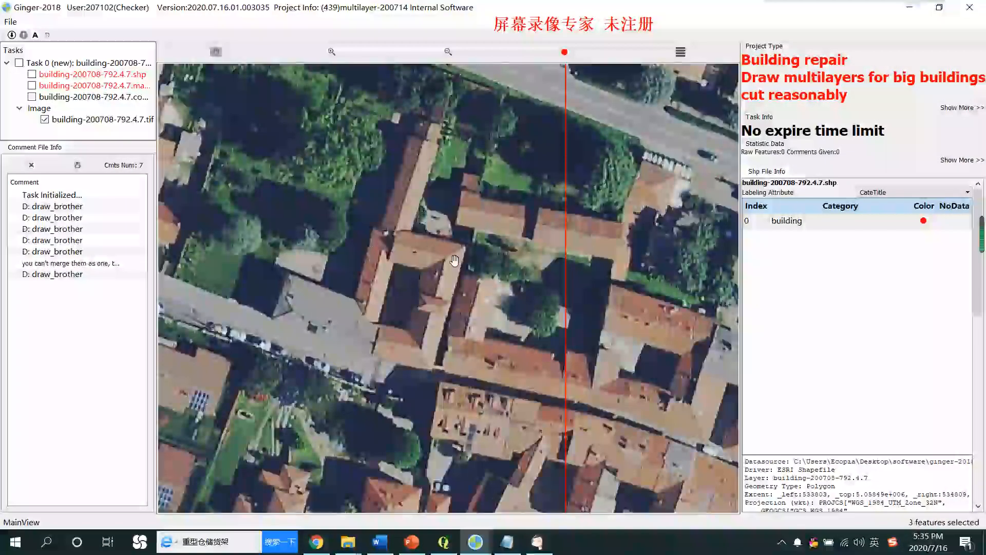
key(h)
scroll(421, 263, up, 2)
key(h)
key(h)
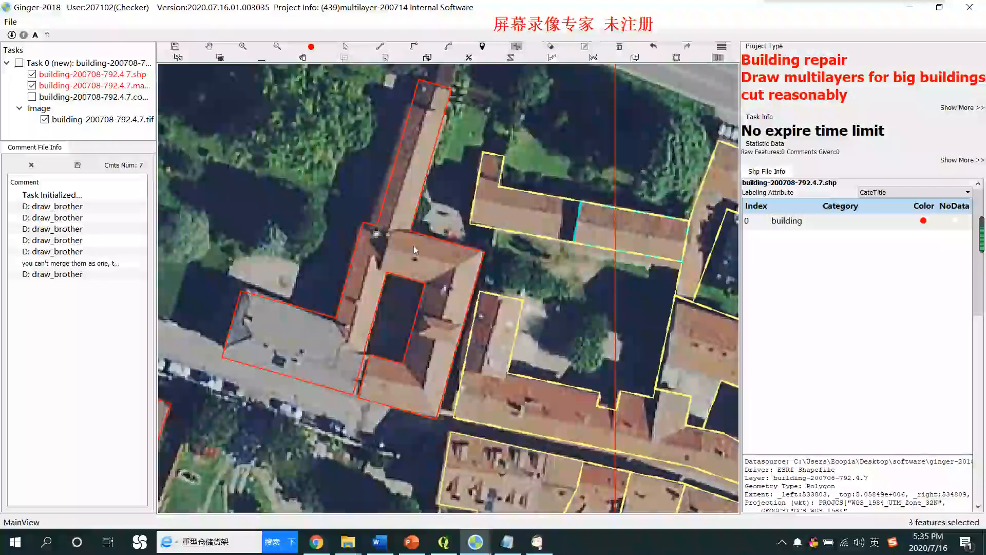
click(410, 231)
click(394, 228)
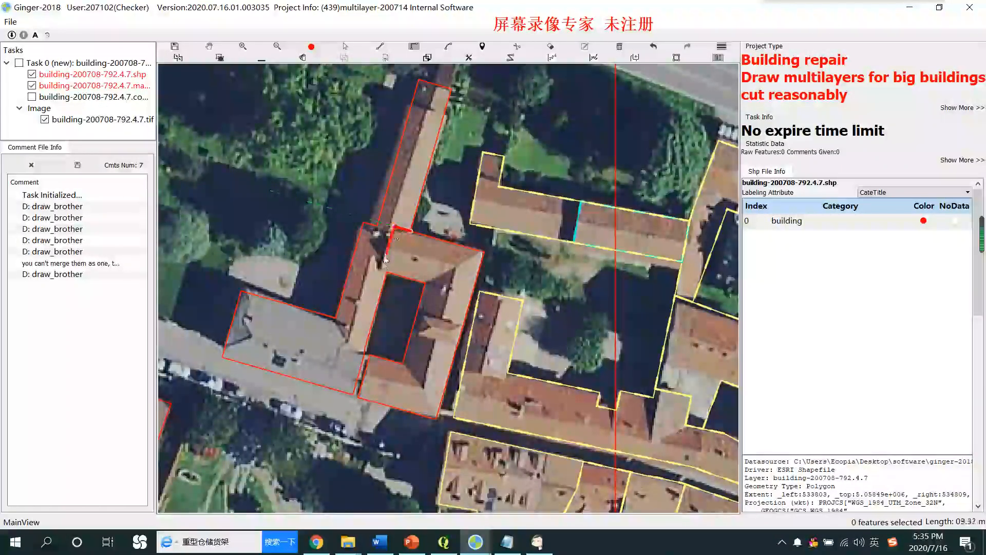
click(383, 270)
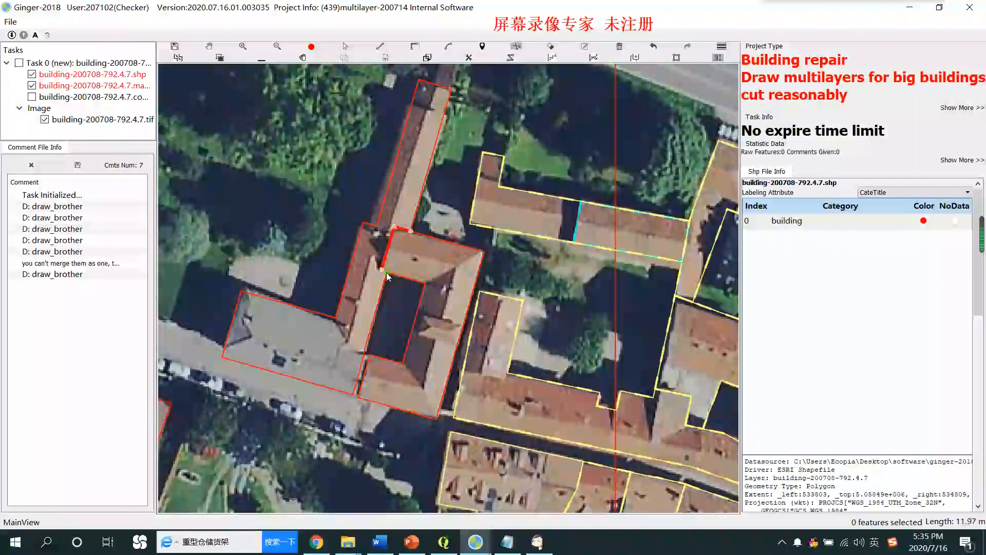
scroll(438, 286, up, 5)
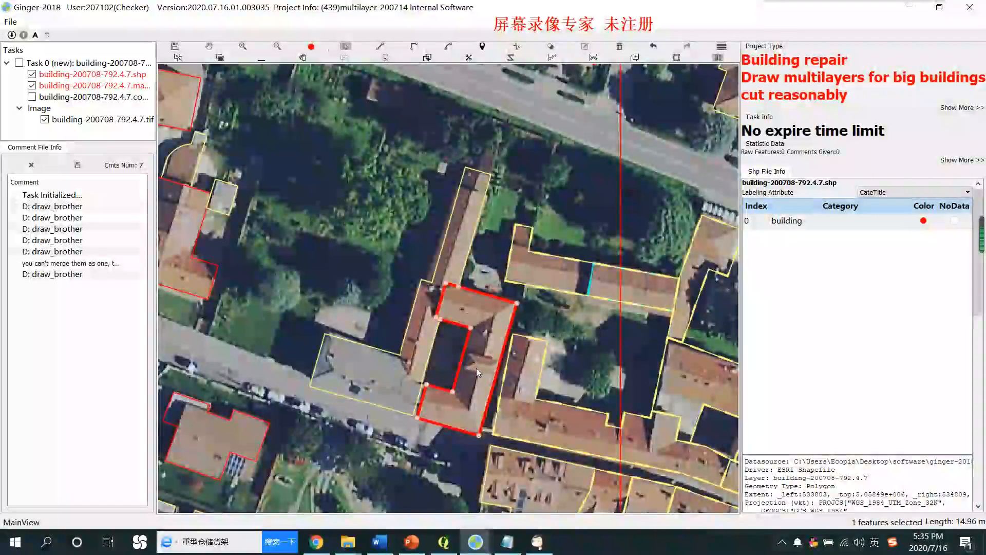
Draw a small rectangular roof layer over the cross gable on the eastern wing of the western courtyard building.
scroll(478, 359, up, 2)
click(449, 346)
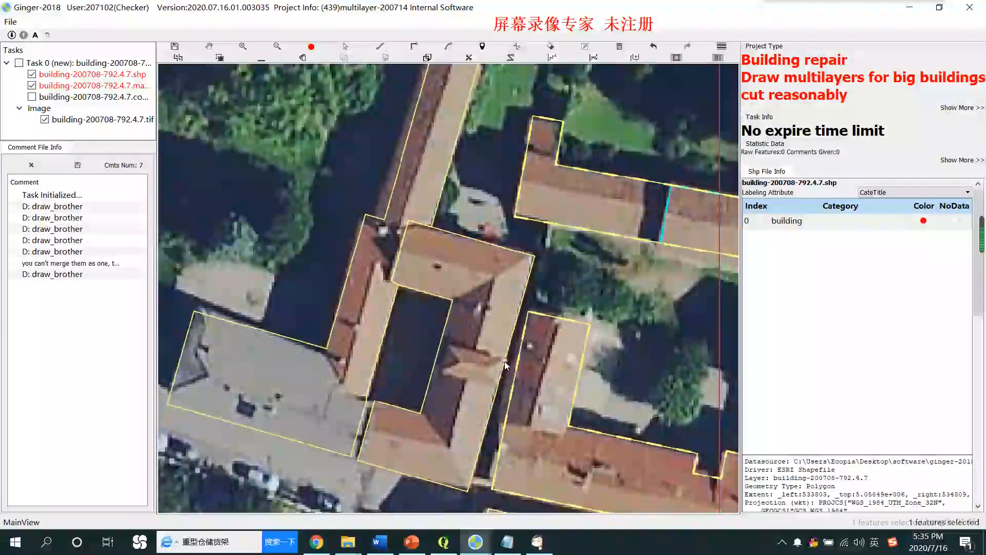
scroll(484, 372, down, 1)
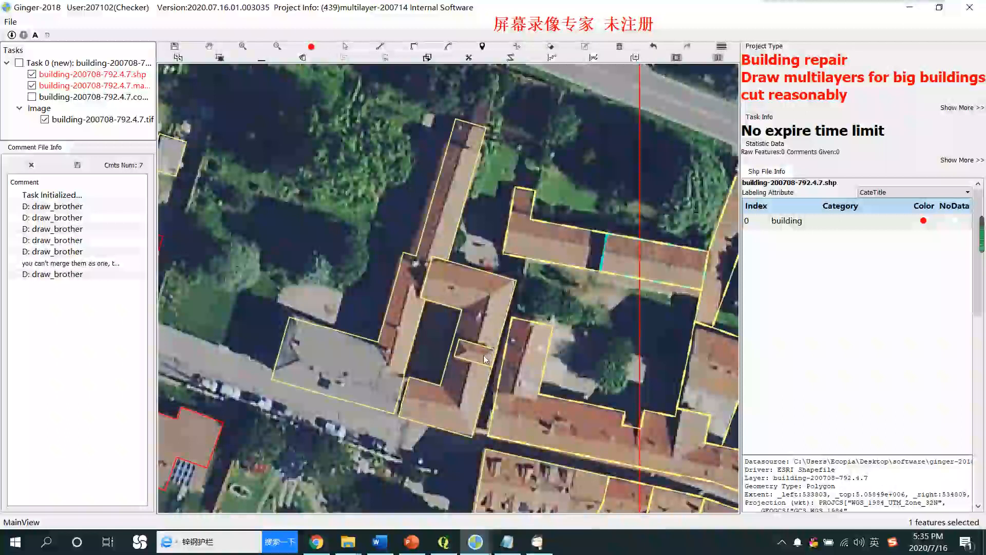
drag(476, 346, 487, 374)
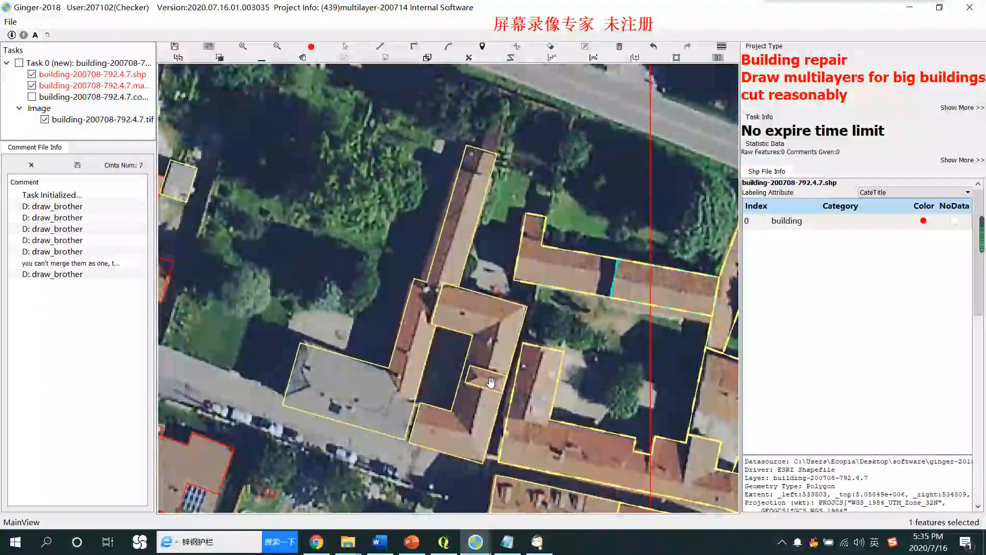
Cut the long north wing off the western complex with a line about 7 m long across its southern end.
drag(456, 330, 476, 349)
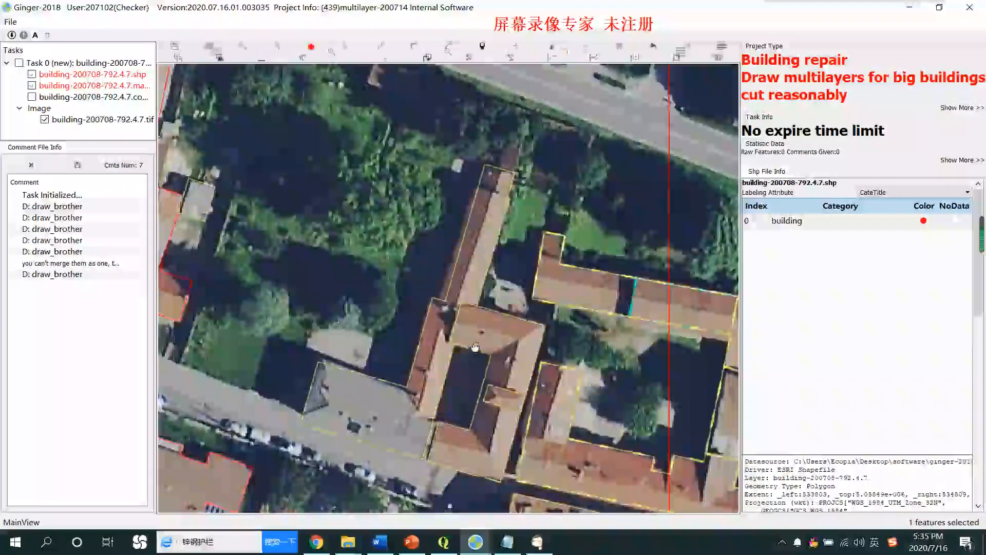
key(s)
drag(453, 275, 447, 272)
key(d)
click(439, 301)
click(474, 315)
right_click(473, 316)
Check the western complex against the bare aerial image and select its four roof sections together.
key(a)
drag(483, 353, 505, 295)
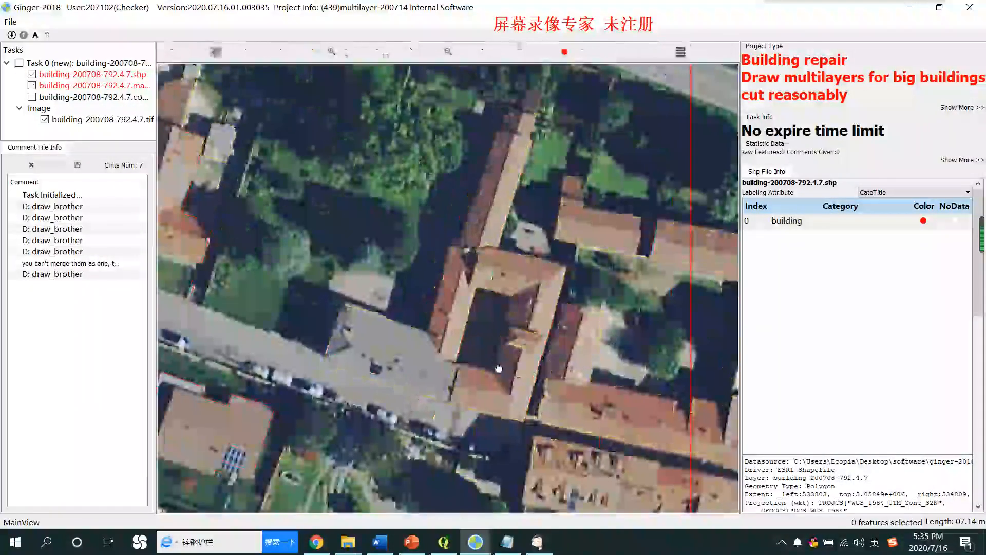
scroll(454, 365, down, 1)
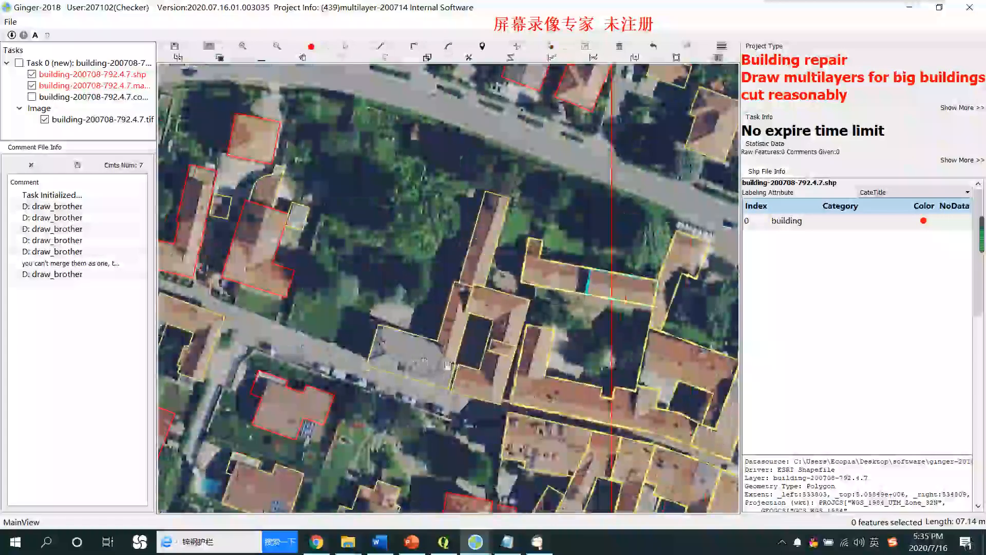
key(space)
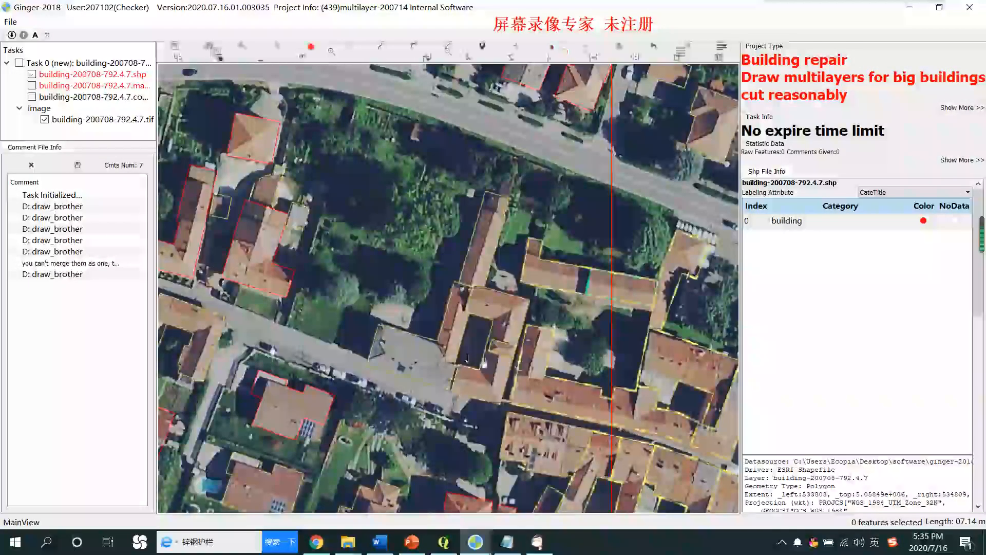
key(s)
drag(443, 262, 502, 378)
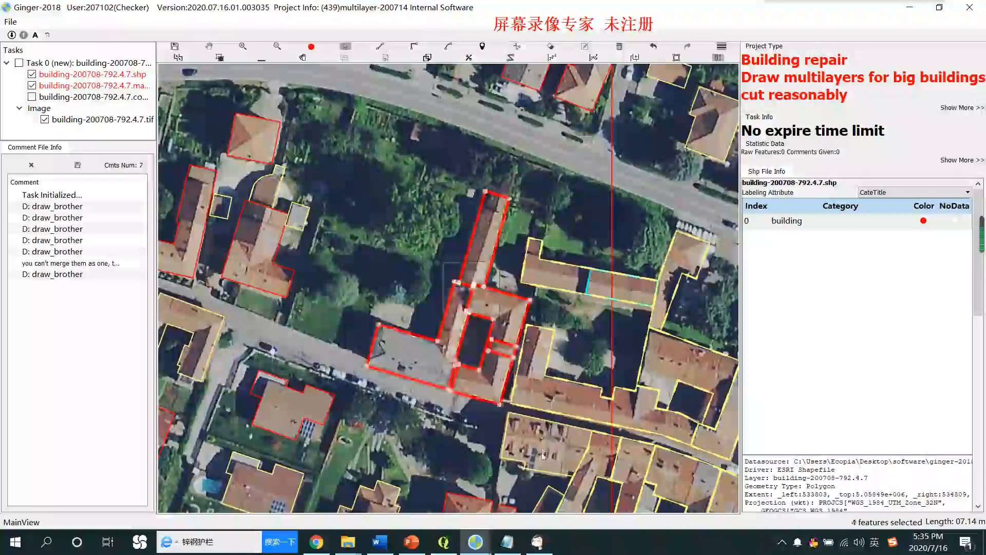
Merge the six parts of the complex east of the western courtyard building into one outline.
key(h)
drag(623, 408, 425, 381)
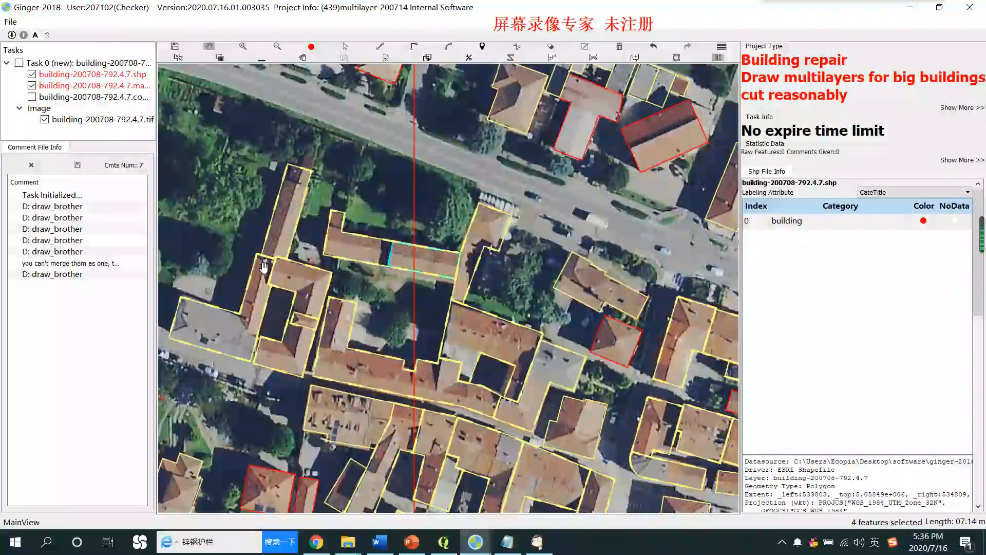
drag(548, 411, 499, 383)
key(s)
drag(346, 189, 481, 381)
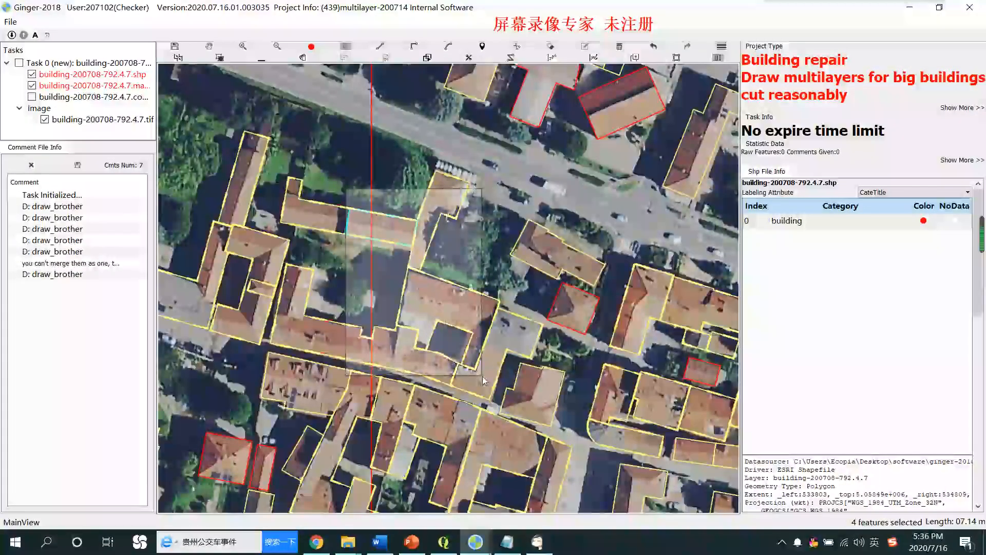
drag(329, 167, 455, 352)
key(Escape)
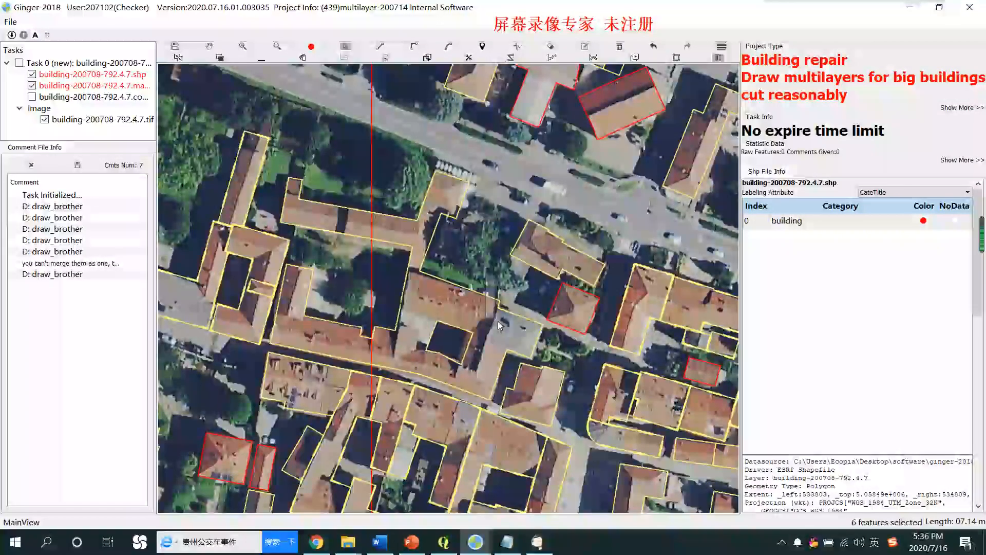
Redraw the southern edge of the small eastern courtyard in the merged complex to follow the roof edge.
scroll(447, 359, up, 1)
click(430, 356)
key(Escape)
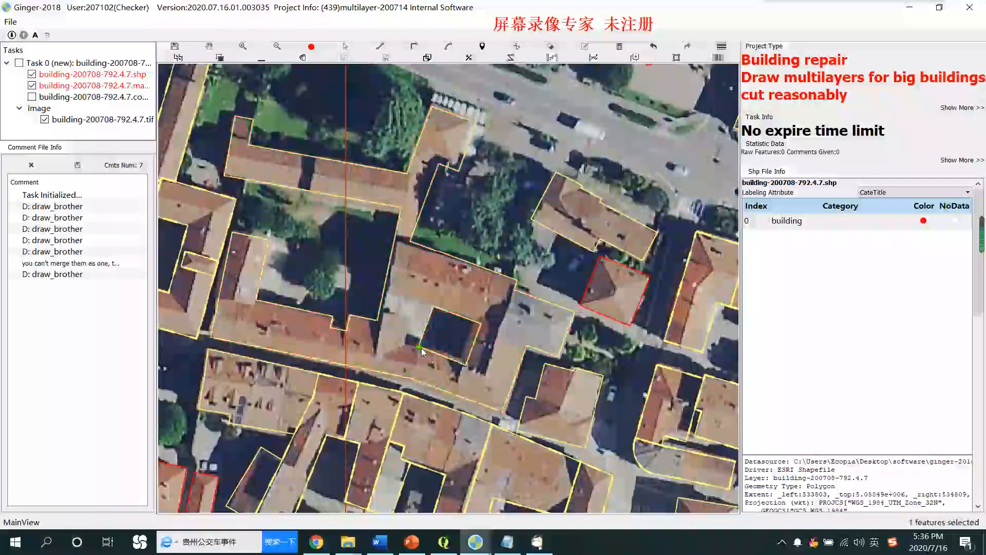
click(421, 349)
scroll(445, 355, up, 3)
click(488, 370)
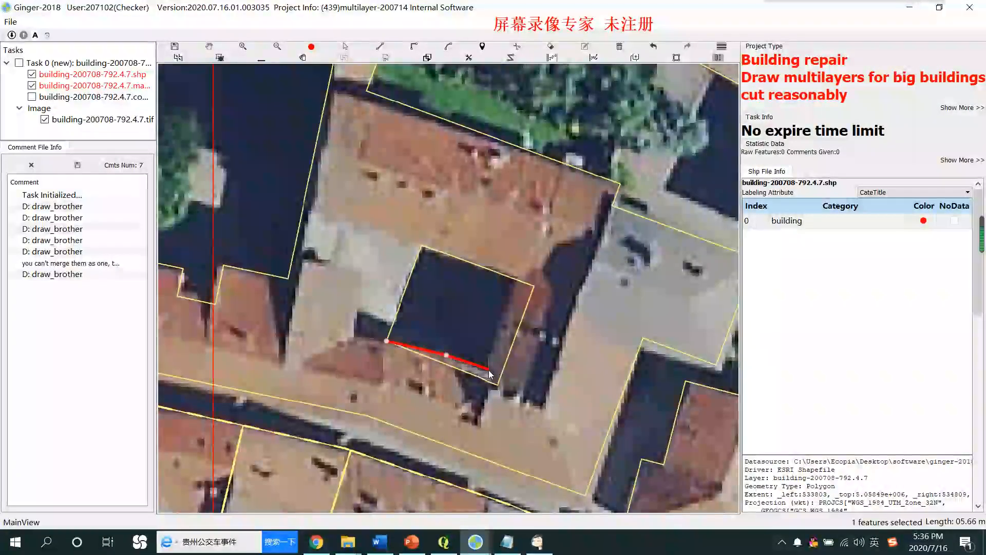
double_click(516, 281)
scroll(526, 227, down, 1)
scroll(526, 227, down, 2)
key(Escape)
Compare the merged complex's outline with the bare aerial image to find the roof divisions.
drag(526, 227, 522, 315)
key(space)
key(space)
scroll(494, 311, down, 1)
key(space)
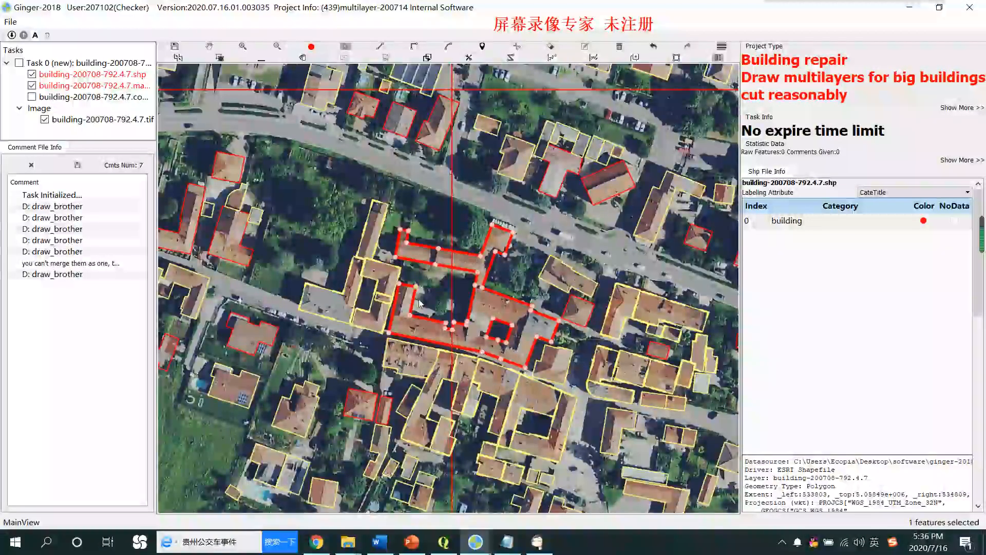
key(space)
scroll(510, 293, up, 1)
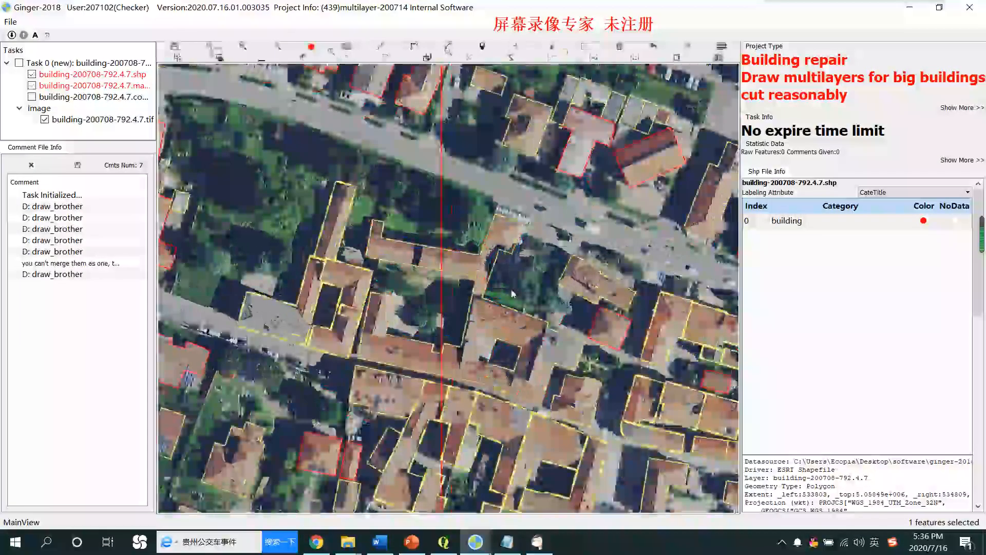
scroll(510, 293, up, 1)
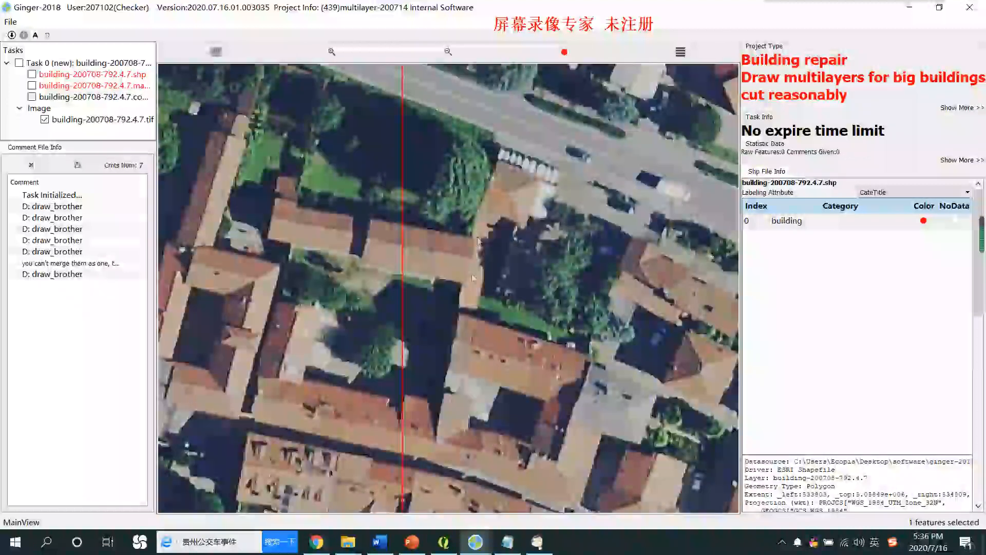
Cut the northern row off the merged complex and split it at the dark gap with a line about 12 m long.
key(space)
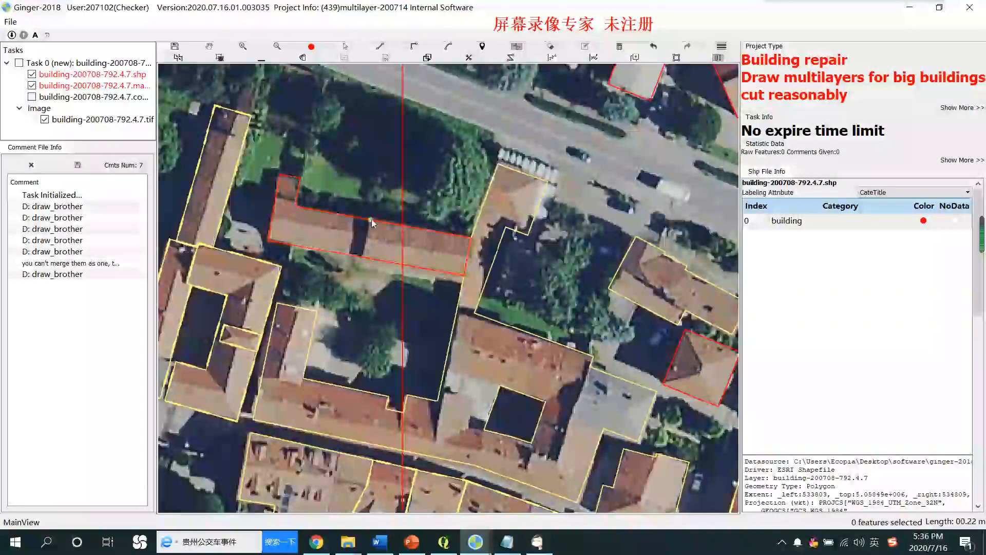
scroll(362, 279, down, 1)
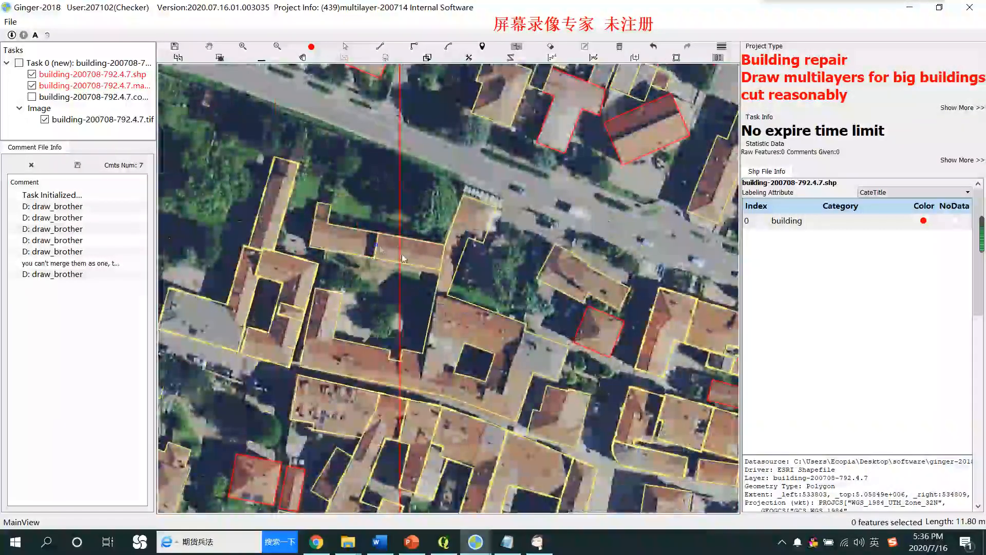
scroll(401, 241, up, 1)
drag(319, 240, 348, 247)
scroll(349, 248, down, 2)
scroll(315, 236, up, 1)
Cut the small annex off the northern row's western end with a line about 6 m long and select the row's three sections.
click(296, 220)
double_click(332, 227)
scroll(379, 265, down, 1)
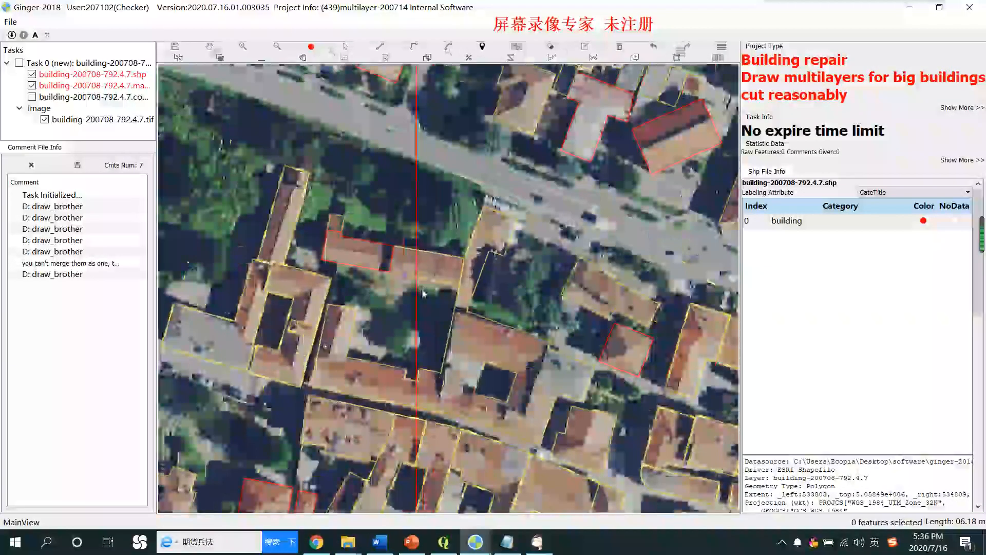
key(s)
drag(329, 206, 414, 259)
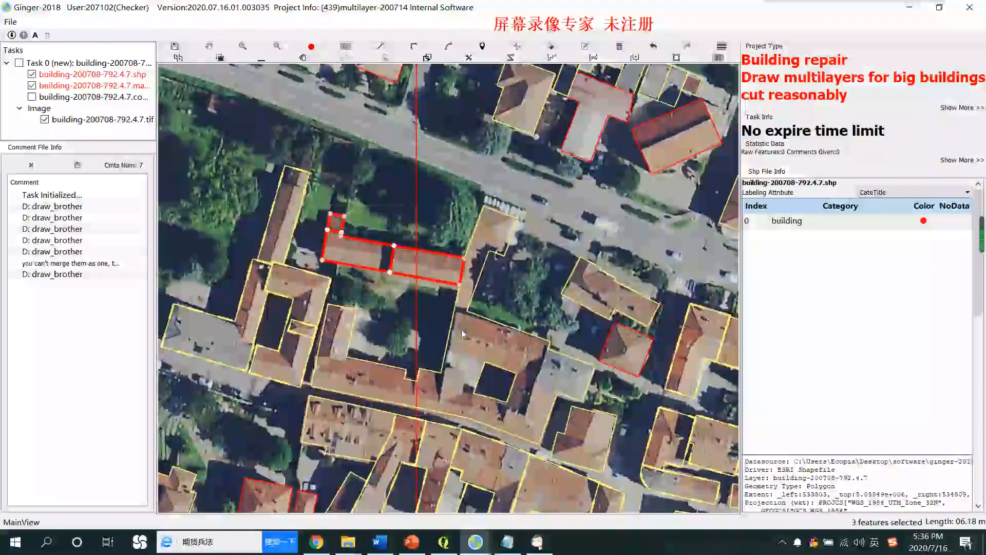
key(Escape)
Cut the L-shaped street building off the eastern courtyard building along their shared roof boundary.
drag(499, 297, 452, 320)
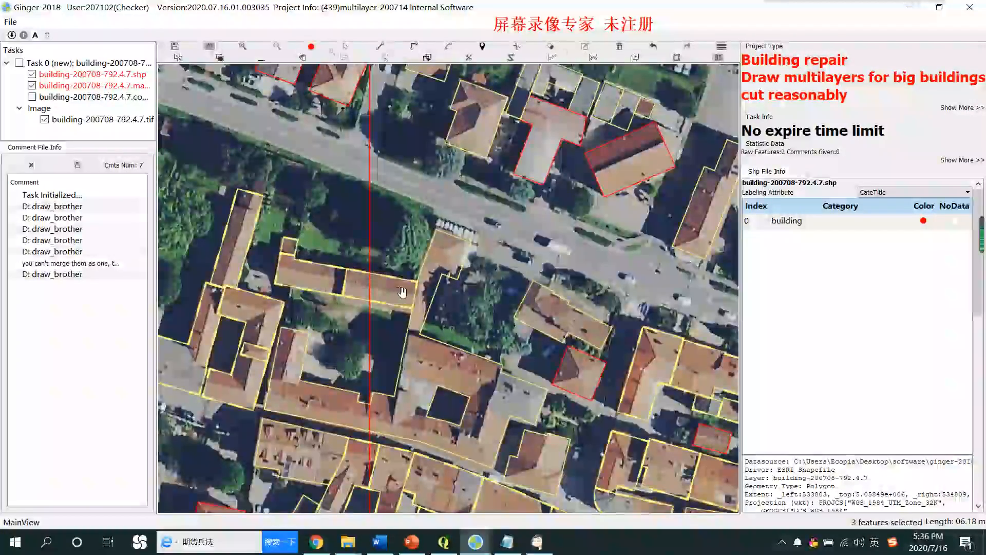
drag(457, 331, 475, 242)
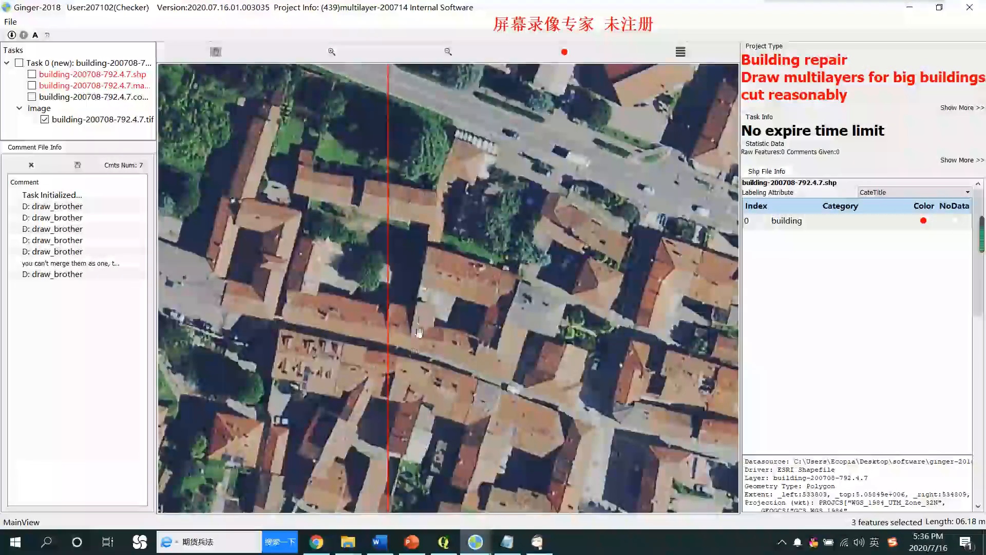
drag(408, 308, 418, 248)
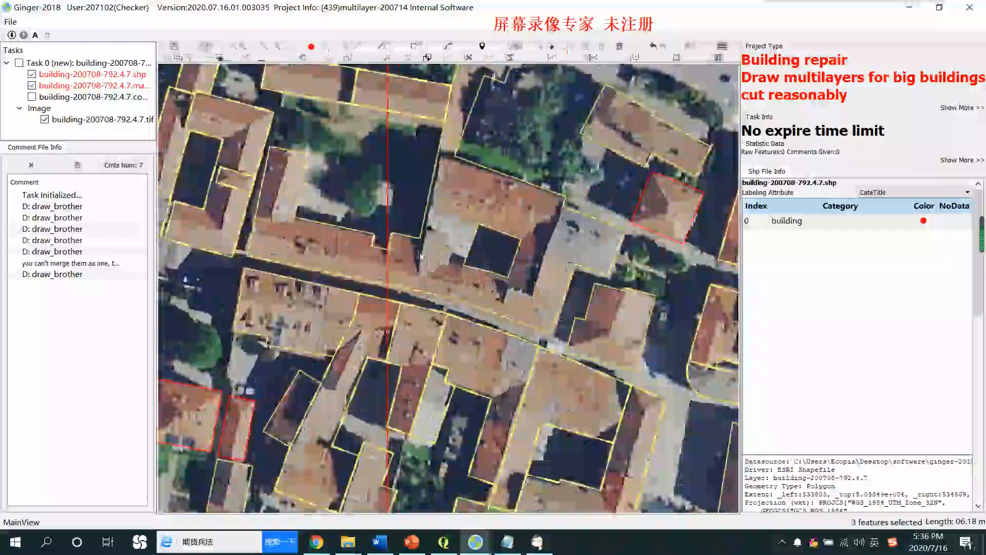
double_click(413, 300)
Cut the short west wing off the street row of the L-shaped building.
key(2)
click(295, 217)
click(294, 223)
double_click(253, 221)
drag(300, 206, 344, 250)
click(373, 300)
drag(325, 250, 363, 293)
scroll(374, 281, down, 2)
key(Escape)
Cut the narrow northern wing off the eastern courtyard building with a line about 6 m long.
drag(455, 230, 396, 278)
click(399, 276)
key(Escape)
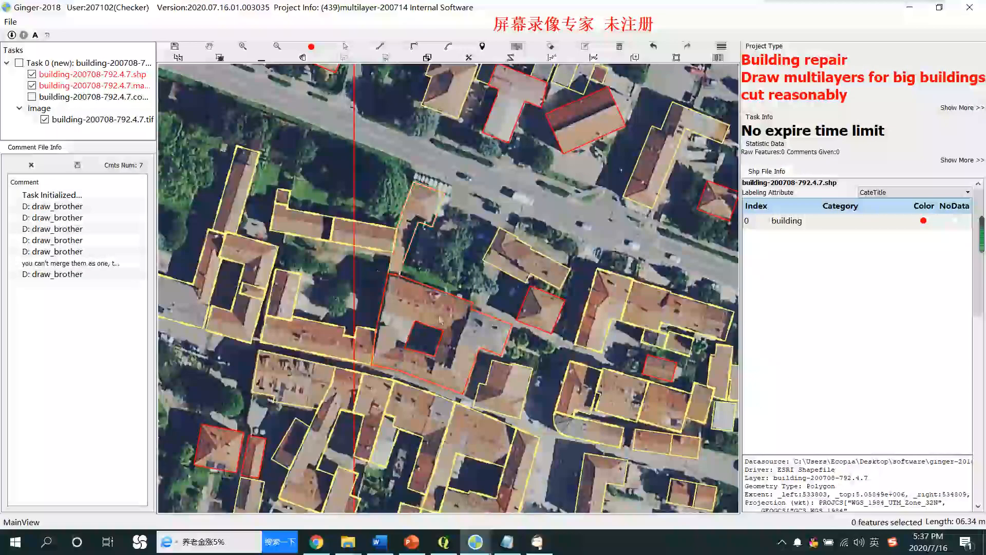
Cut the corner building near the main road off the narrow northern wing with a line about 7.5 m long.
scroll(439, 239, up, 3)
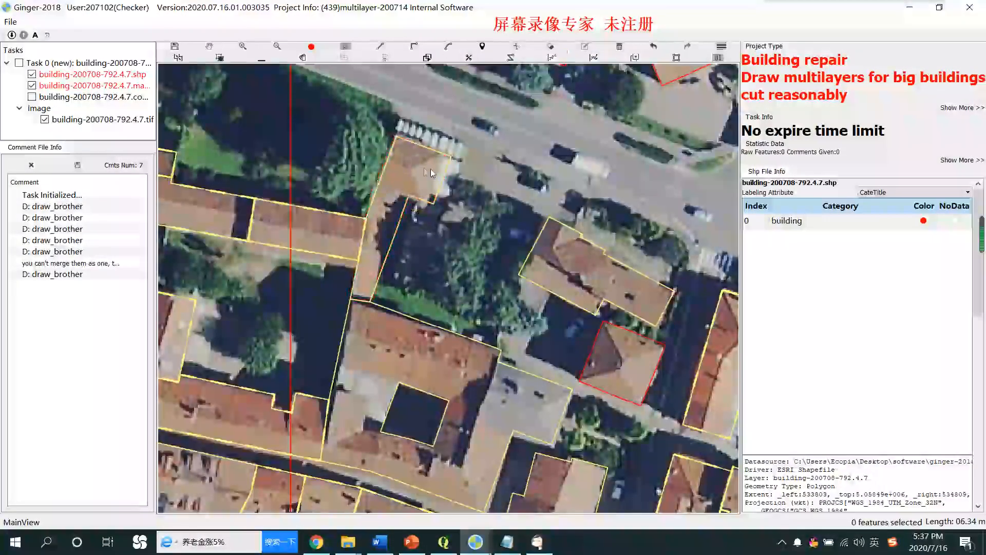
scroll(424, 156, down, 2)
click(416, 186)
key(s)
drag(402, 180, 480, 247)
Compare the eastern courtyard building's outline repeatedly with the bare aerial image to judge its roof levels.
scroll(482, 246, up, 4)
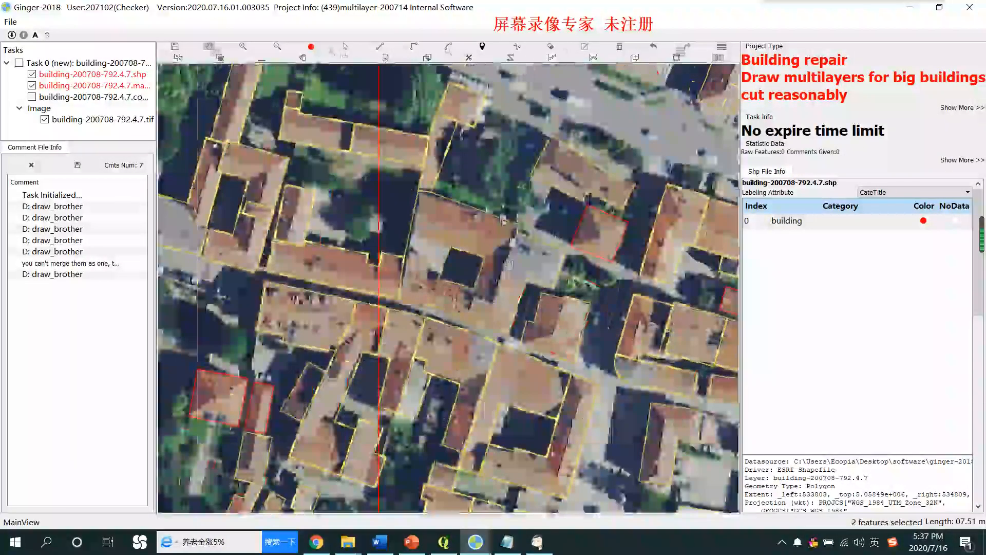
scroll(520, 322, down, 3)
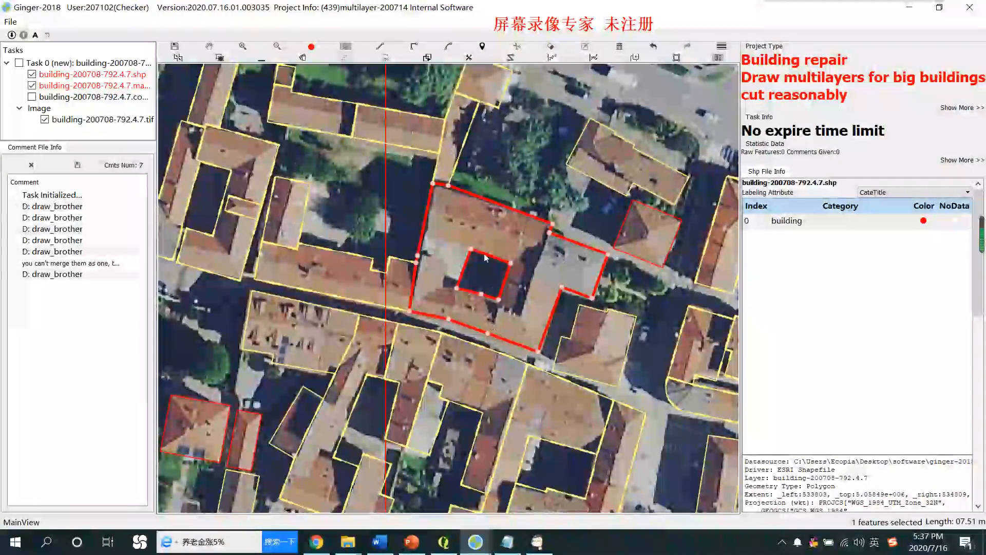
key(space)
key(space)
key(space)
key(space)
key(space)
key(space)
key(space)
key(space)
key(space)
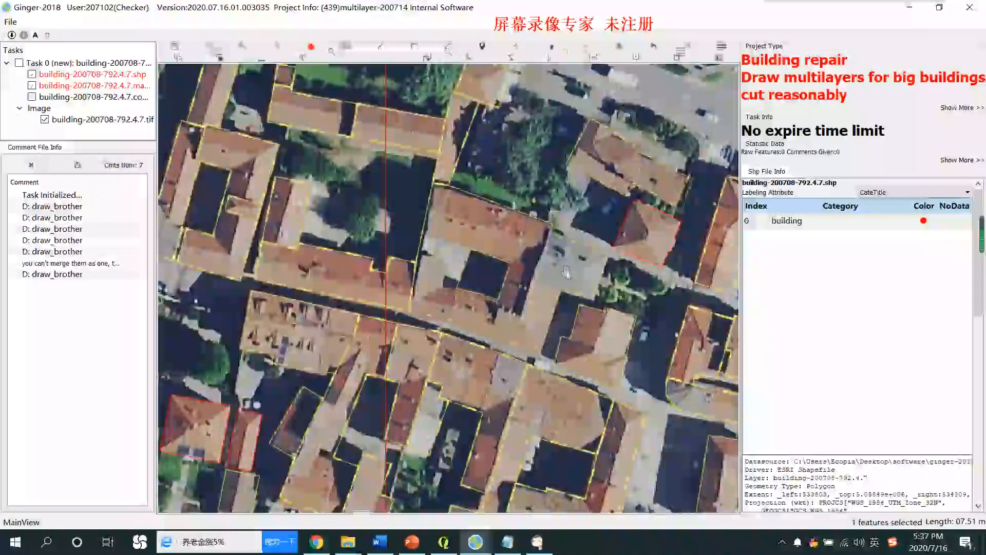
key(space)
key(space)
key(space)
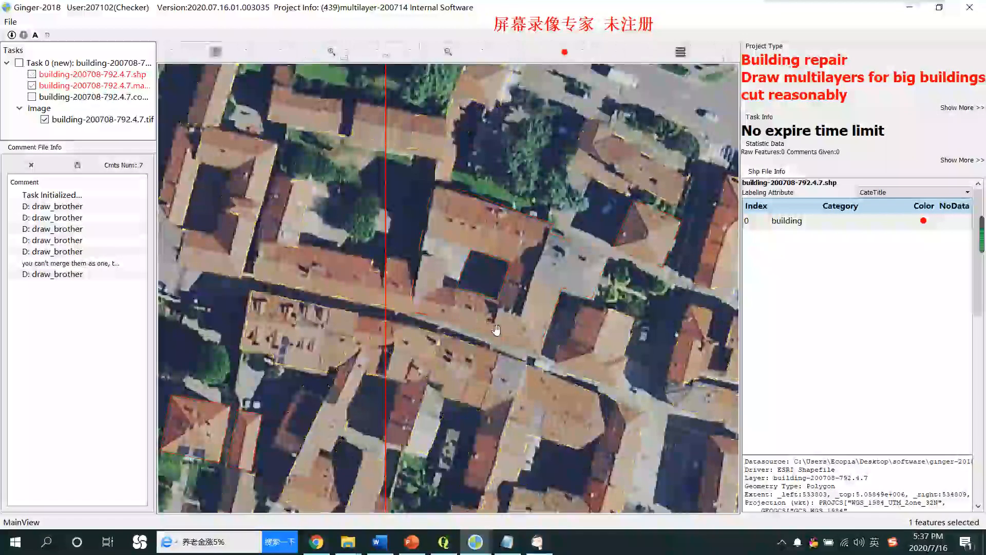
Cut the eastern courtyard building into a northern block and a southern and eastern section with a stepped line about 59 m long.
click(414, 253)
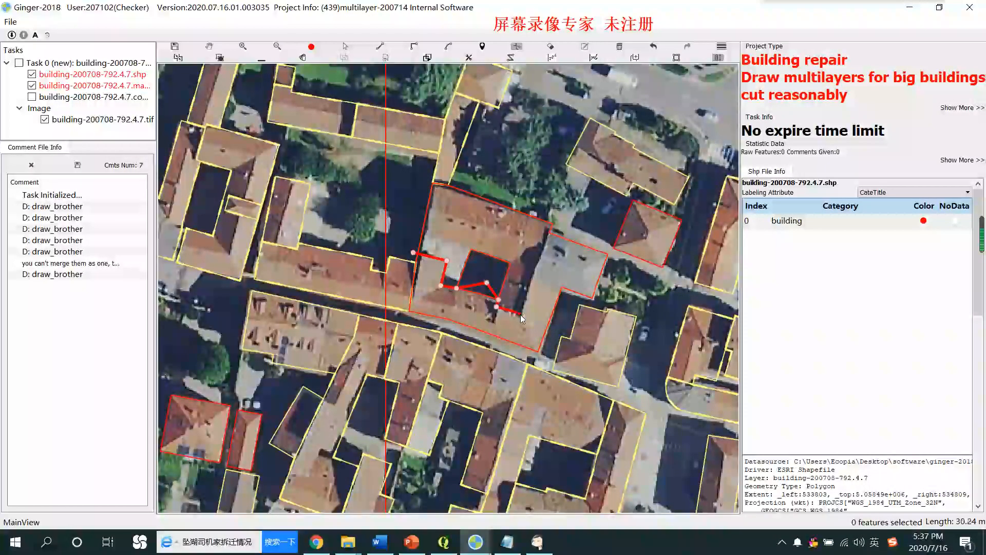
click(551, 235)
double_click(570, 231)
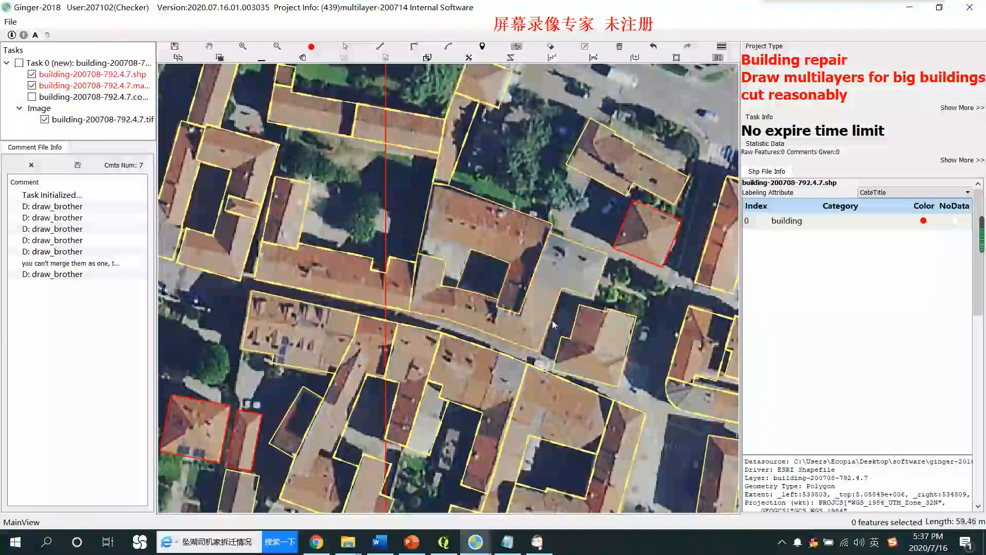
click(441, 299)
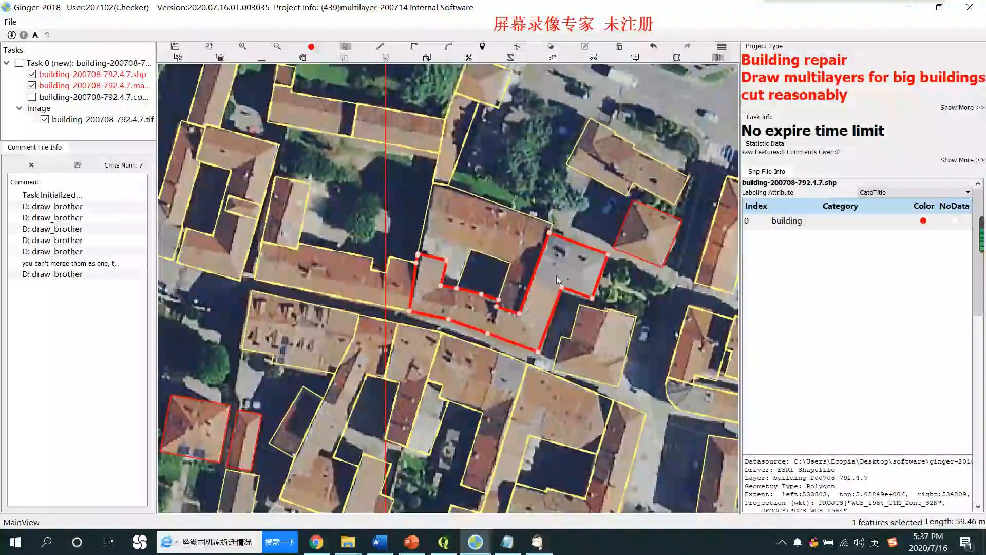
Review the finished roof sections of the eastern, western and middle buildings by selecting each group.
scroll(517, 233, down, 2)
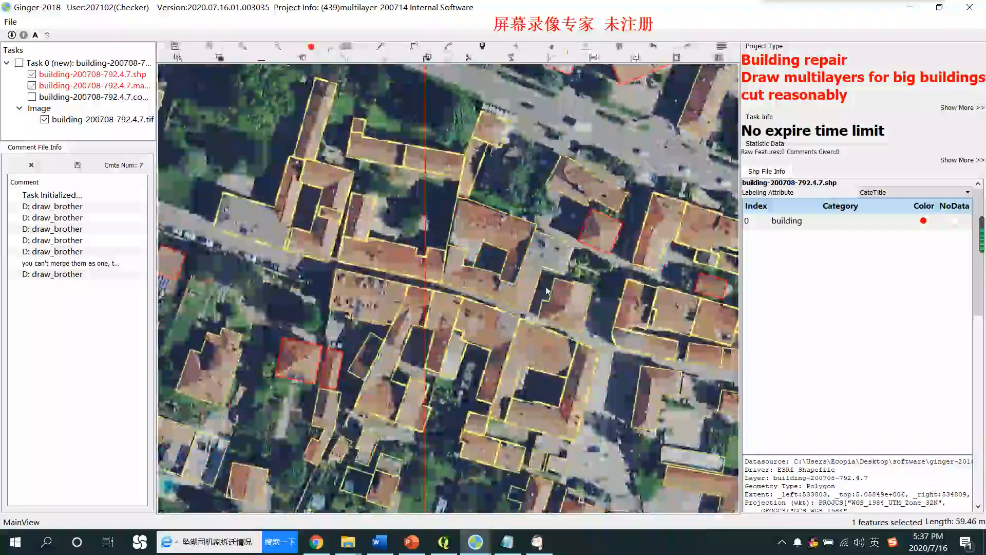
click(553, 250)
key(Escape)
scroll(575, 291, down, 2)
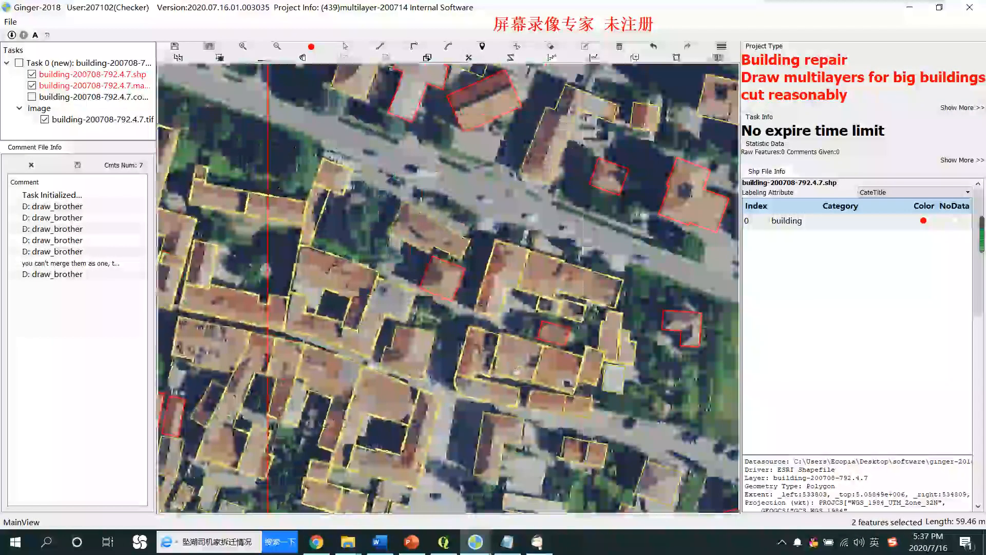
scroll(417, 315, up, 2)
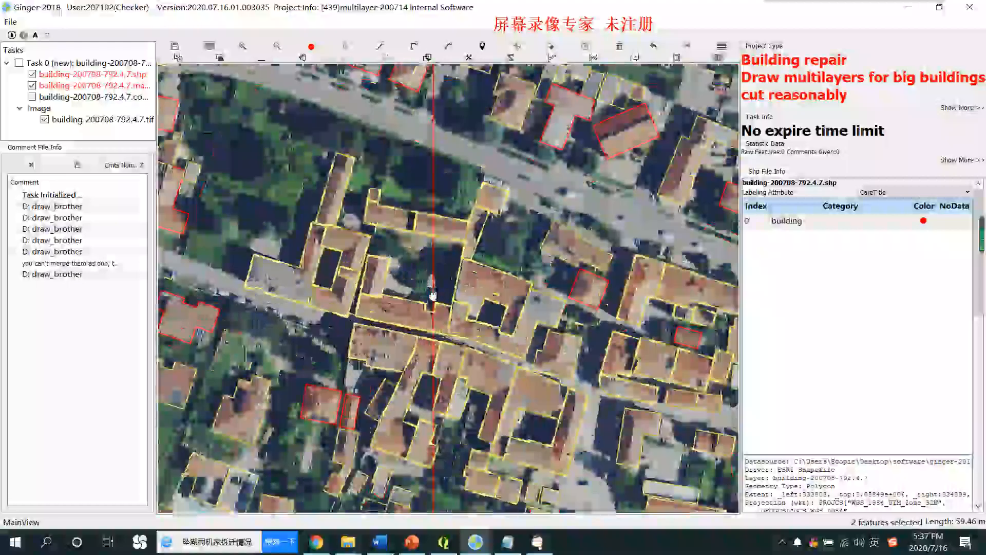
scroll(373, 260, up, 1)
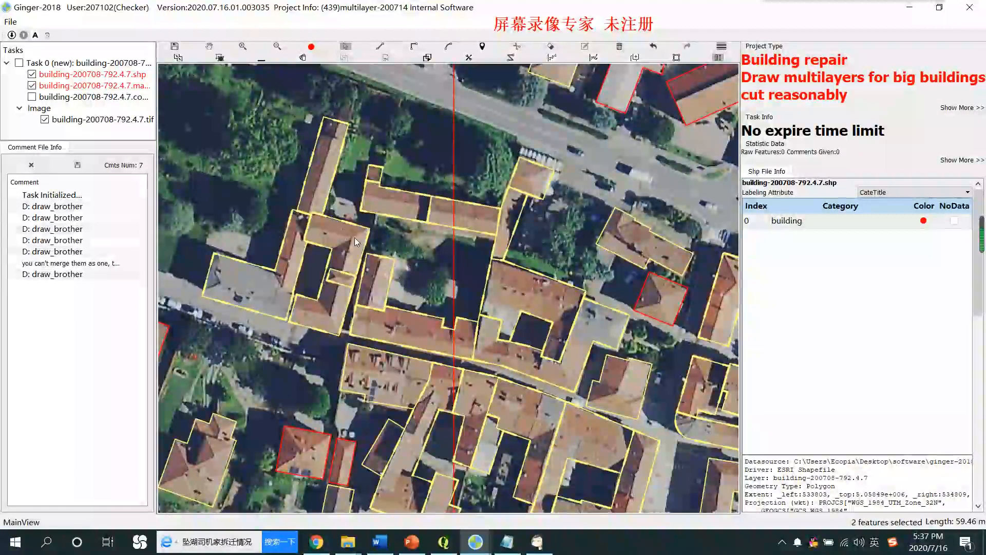
click(341, 240)
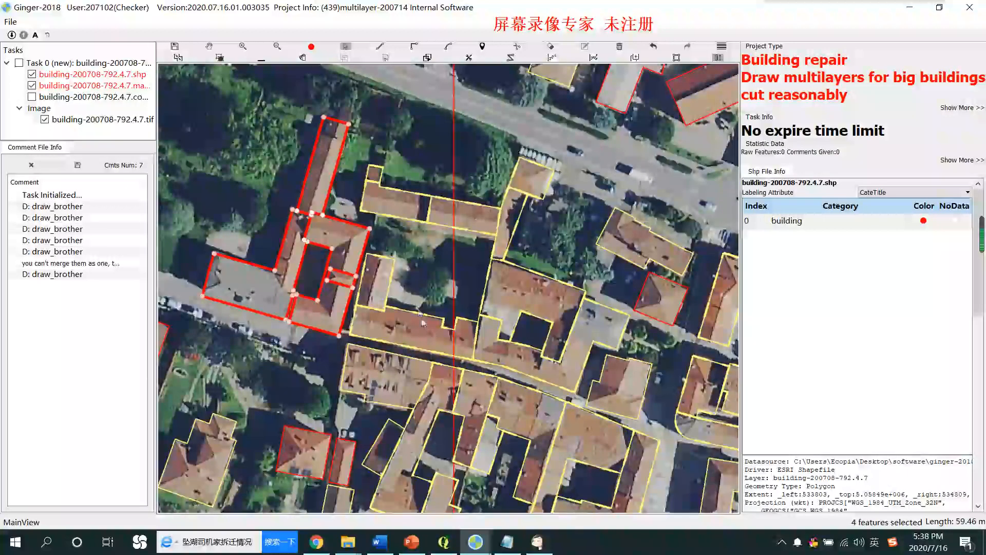
click(415, 326)
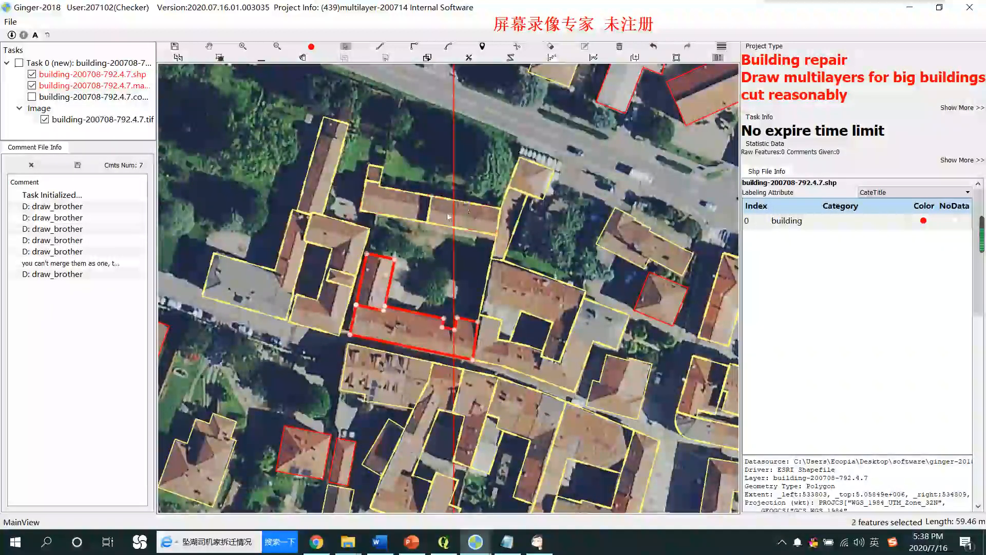
Check the cut sections of the northern wing and the corner building near the main road by selecting each group.
click(451, 216)
click(532, 183)
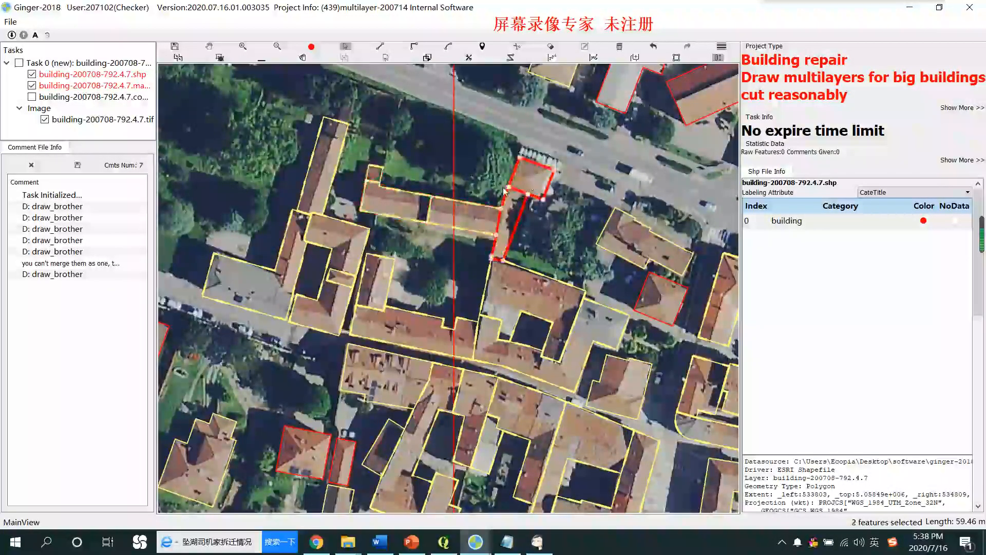
scroll(502, 185, down, 2)
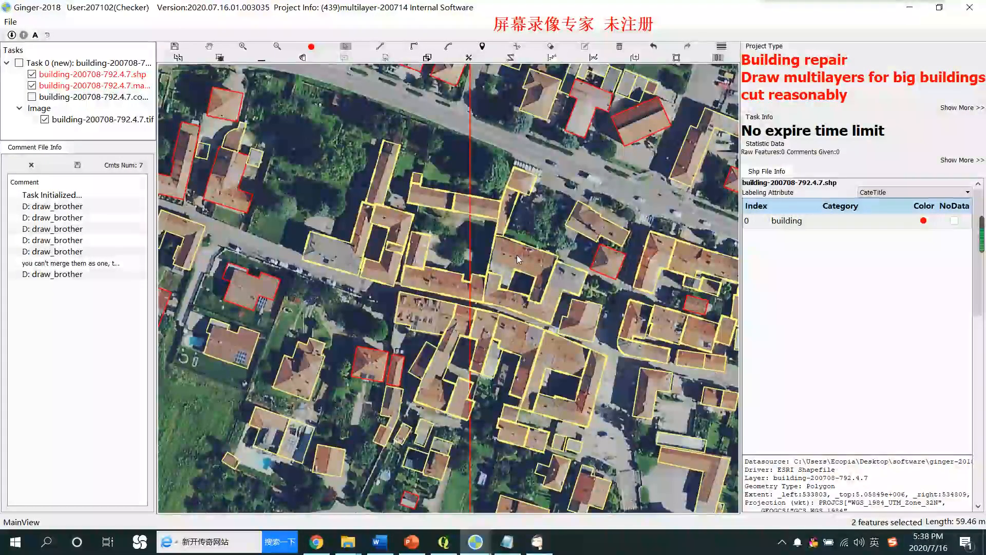
scroll(498, 243, down, 2)
scroll(544, 261, up, 3)
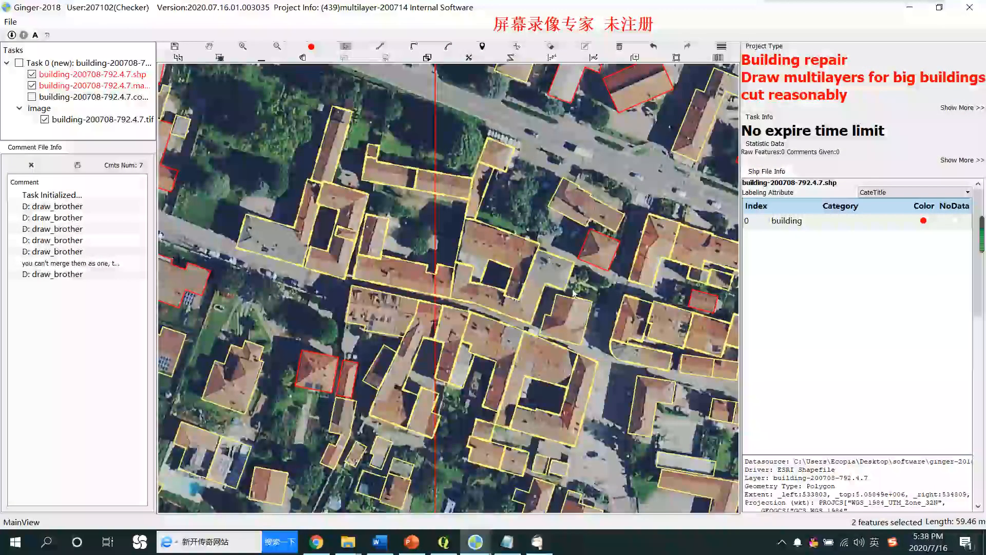
Survey the surrounding neighbourhood and the building complexes on both sides of the street at several scales.
key(space)
drag(588, 327, 353, 251)
scroll(564, 206, down, 3)
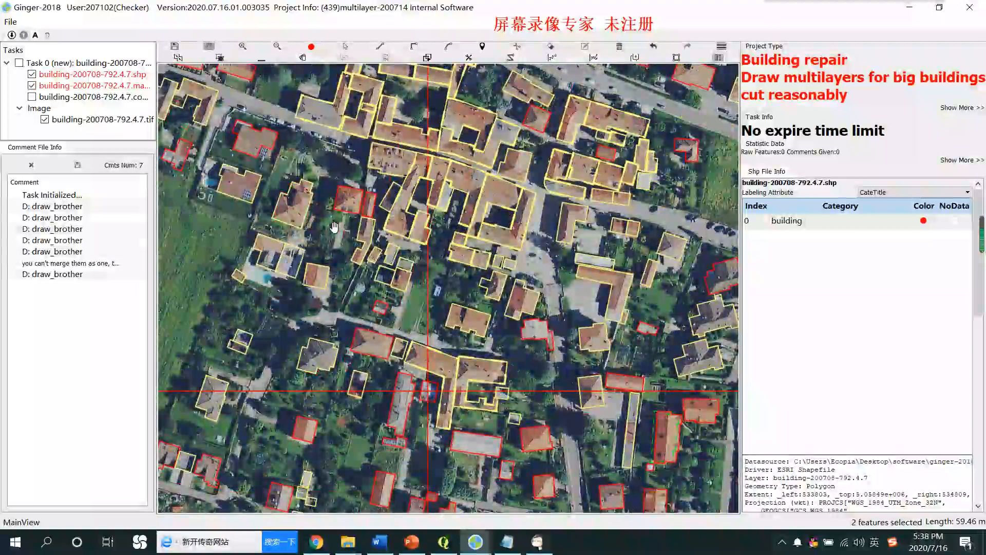
scroll(562, 215, down, 1)
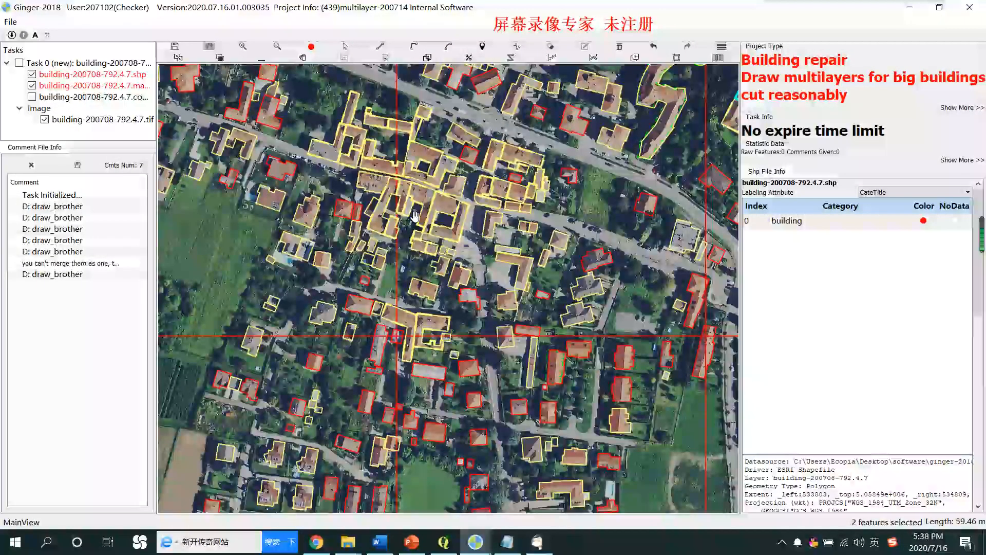
scroll(415, 216, down, 1)
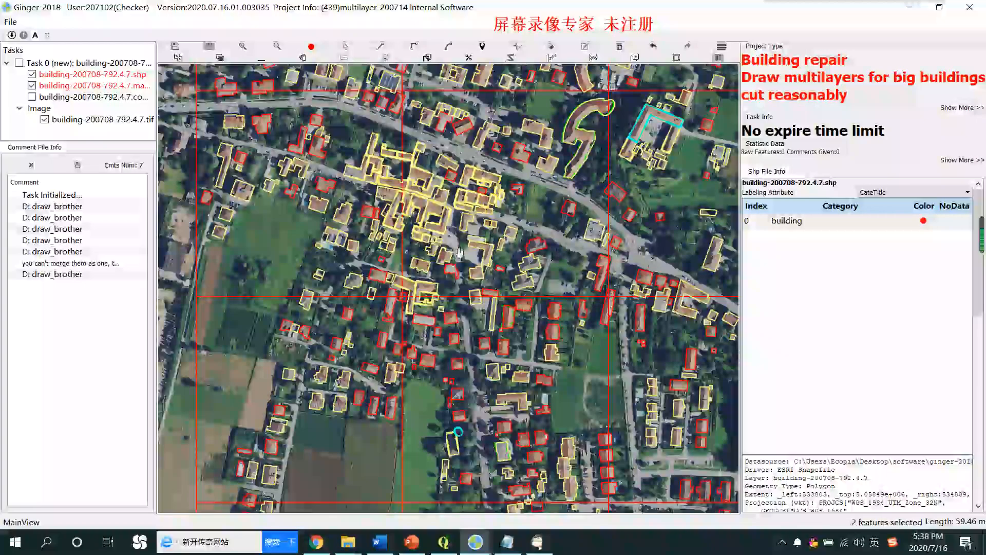
scroll(486, 265, up, 2)
scroll(469, 311, up, 2)
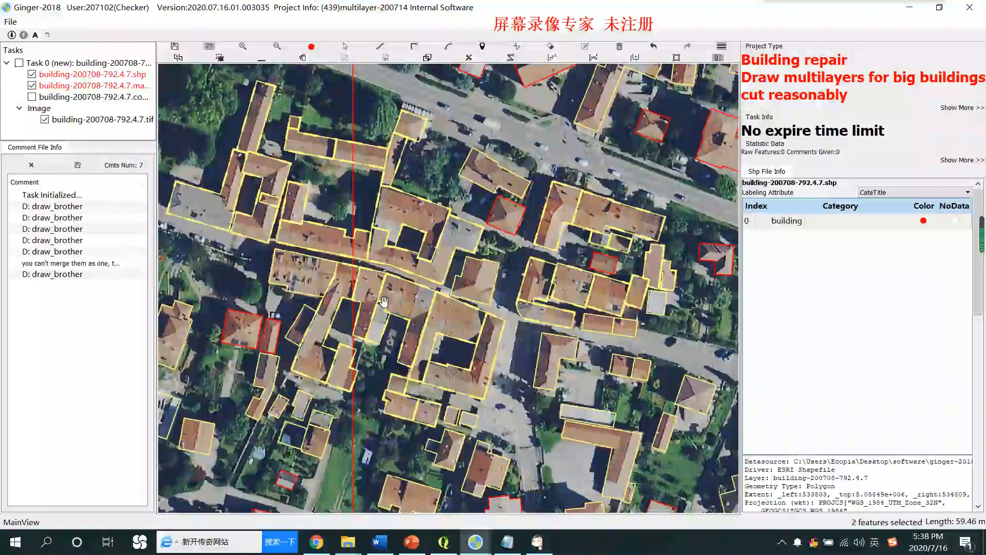
drag(379, 305, 476, 297)
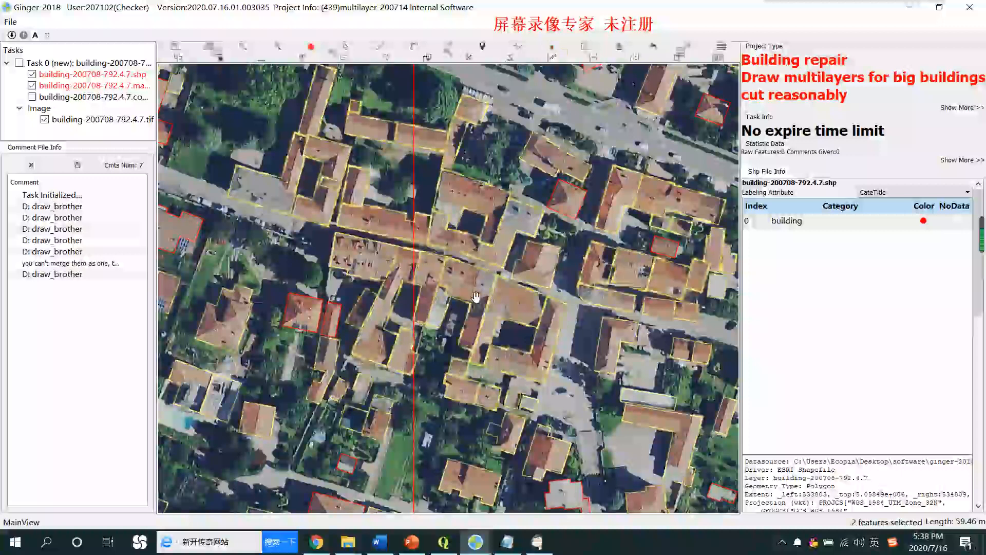
scroll(408, 278, up, 2)
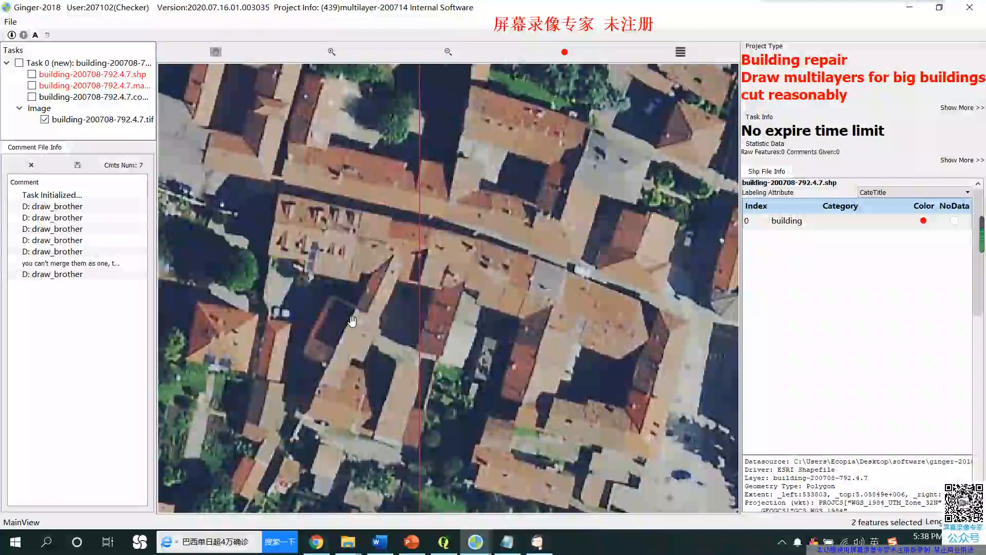
Compare the outlines of the large complex south of the street repeatedly with the bare aerial image to judge its roof sections.
key(space)
key(space)
key(space)
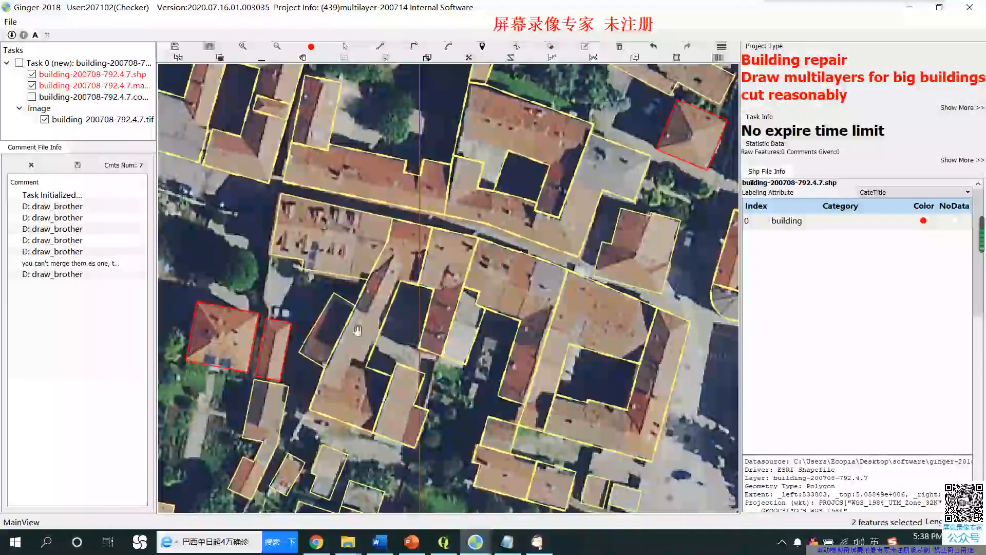
drag(354, 386, 418, 330)
scroll(419, 330, down, 3)
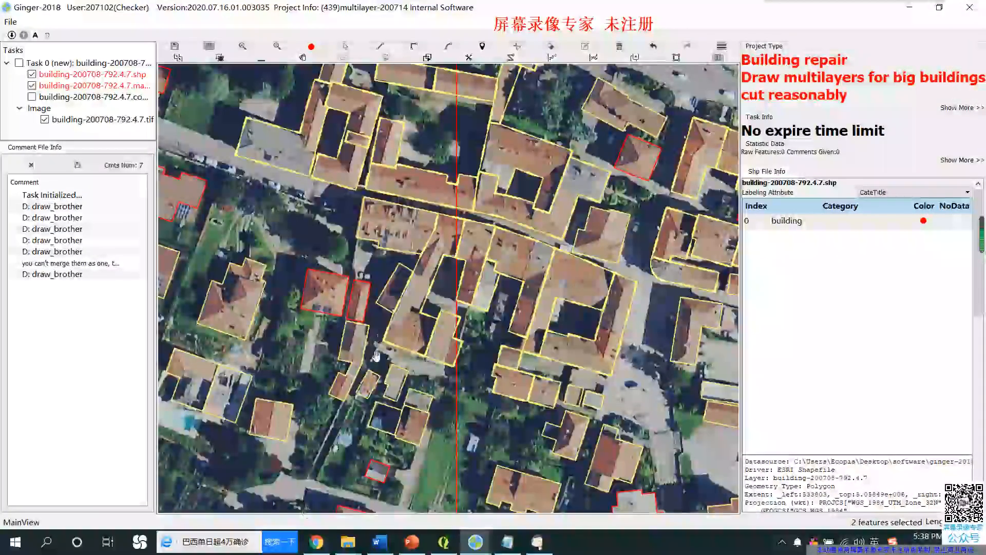
drag(464, 386, 459, 340)
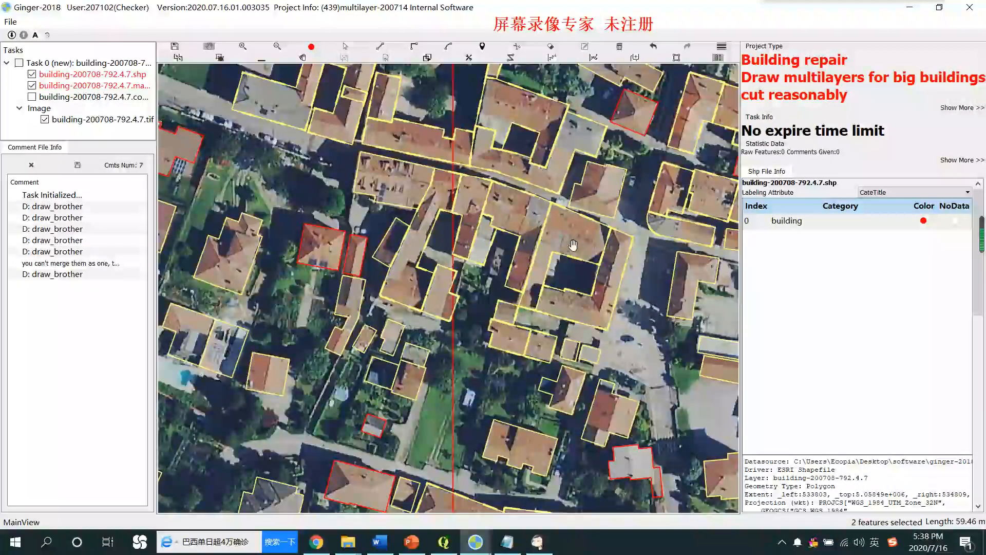
scroll(456, 195, up, 2)
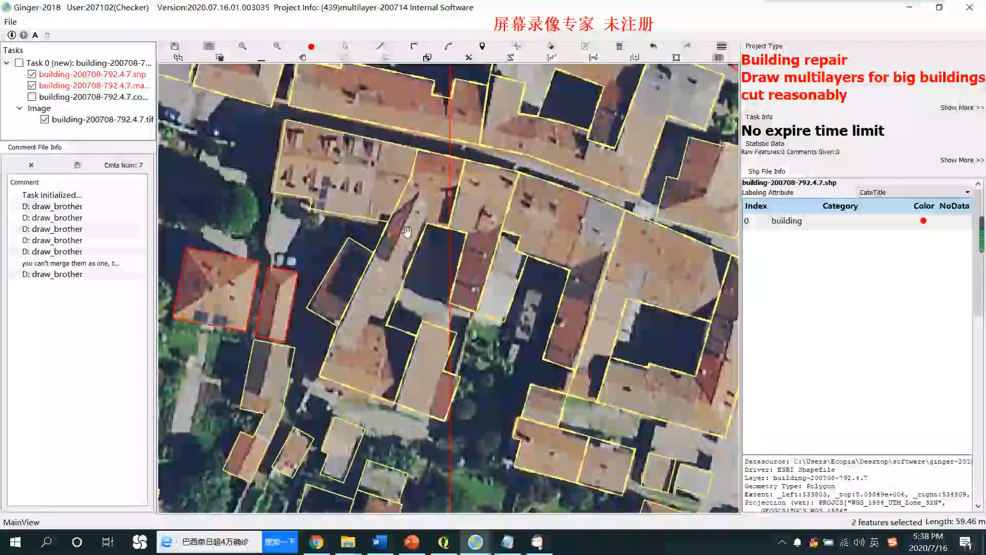
scroll(407, 233, down, 3)
scroll(416, 222, up, 3)
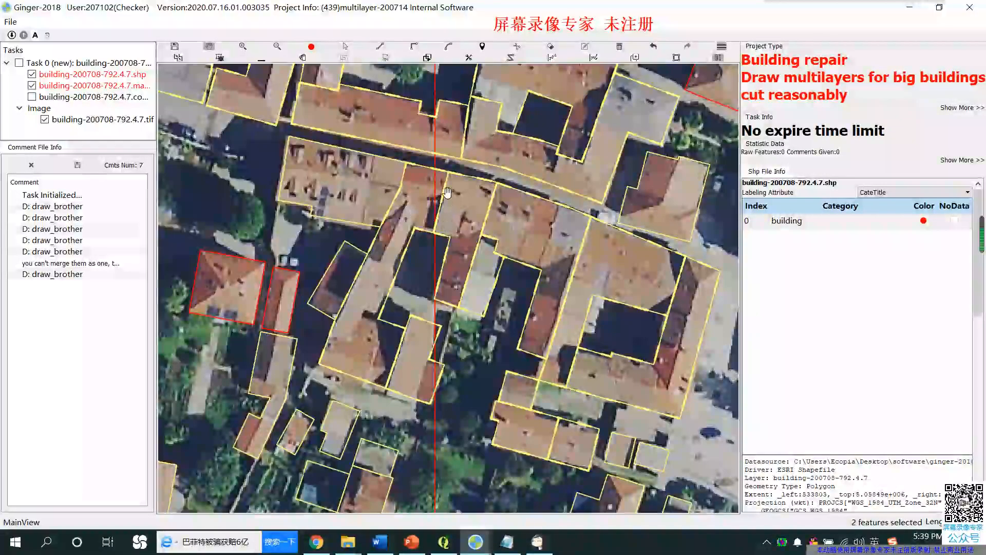
key(space)
key(space)
key(space)
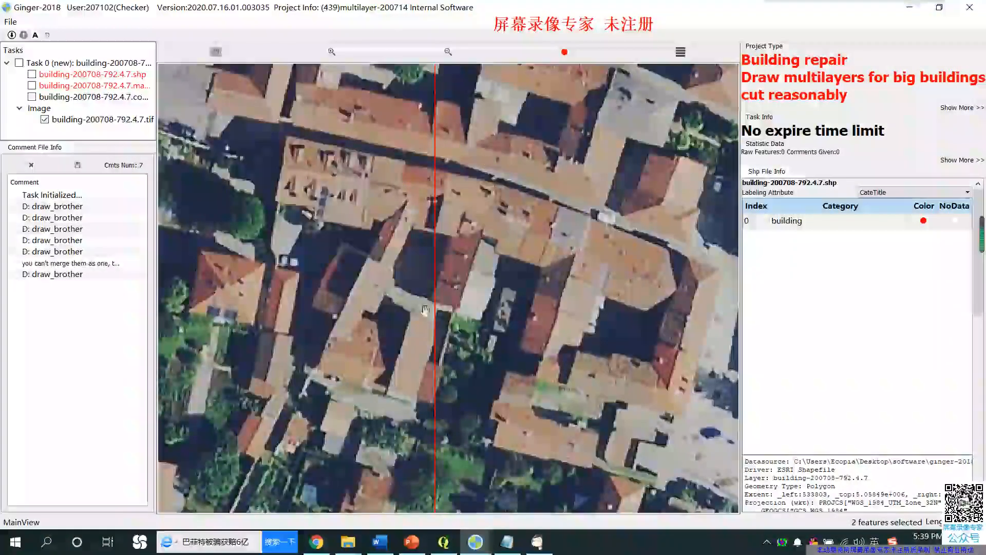
key(space)
key(space)
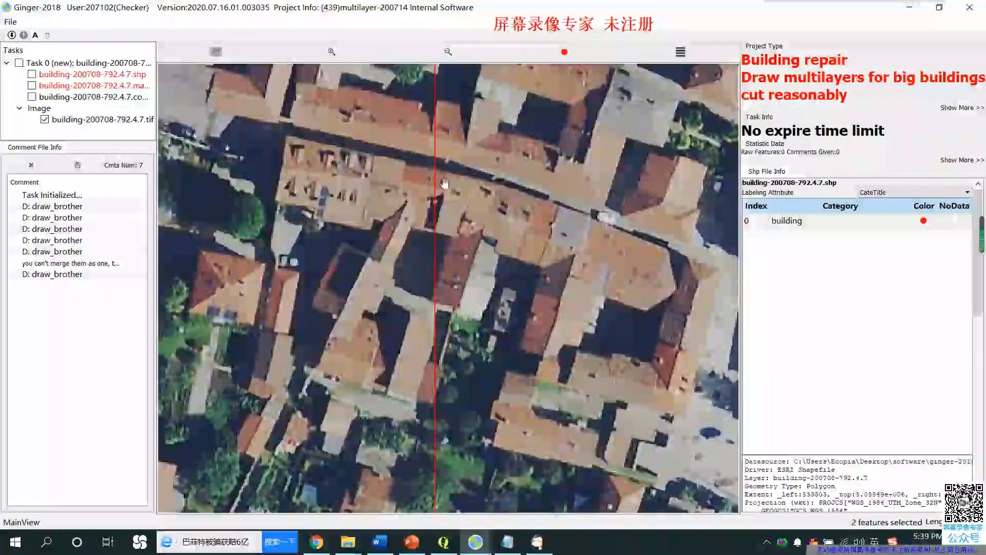
key(space)
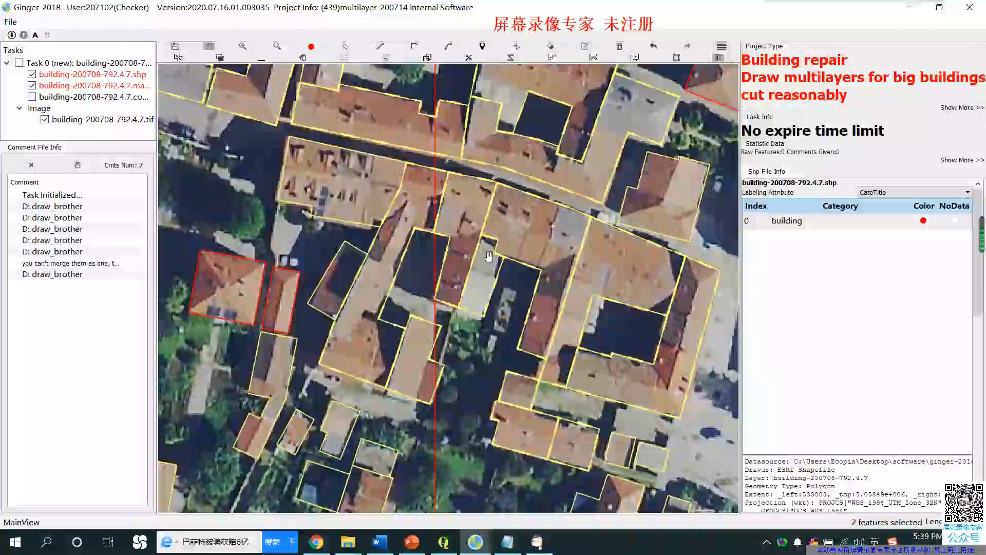
scroll(489, 256, down, 3)
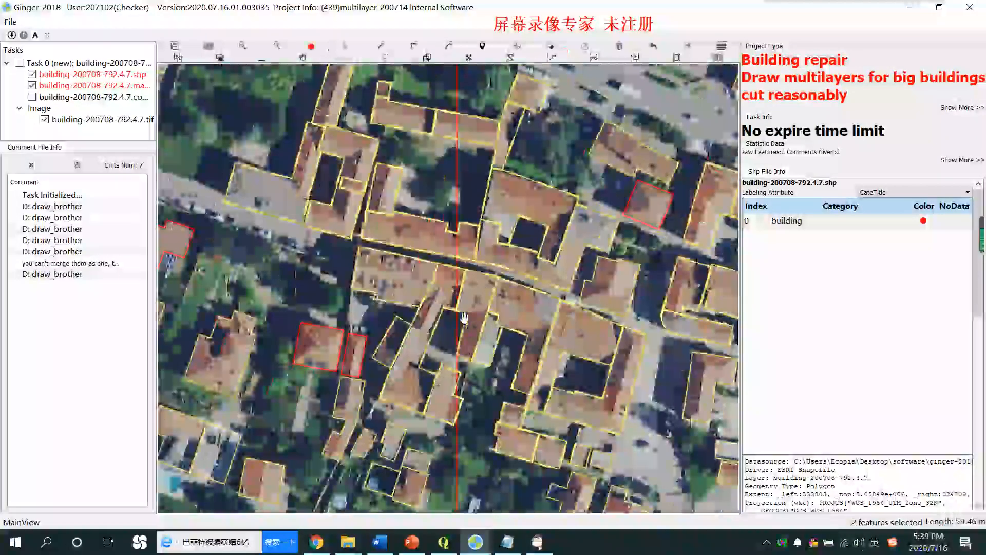
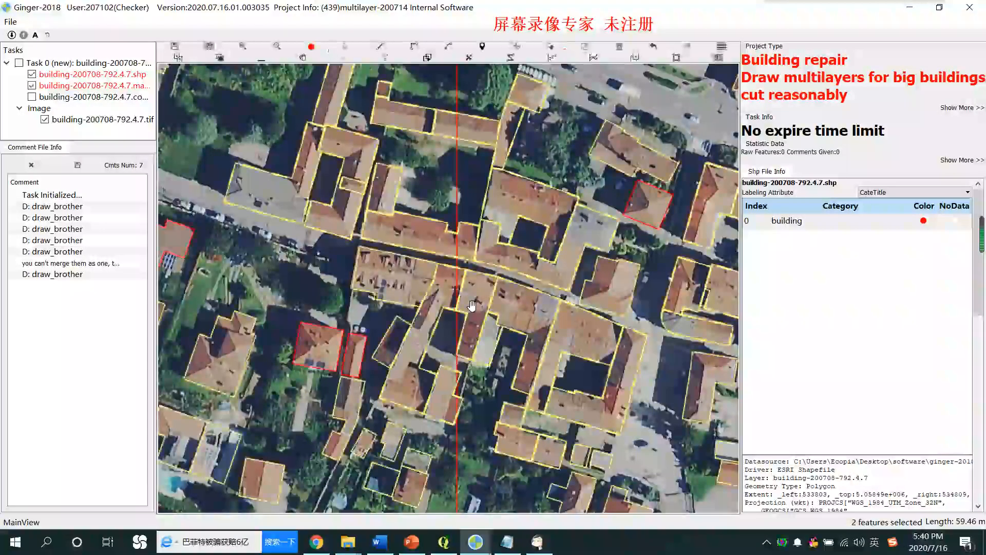
scroll(472, 306, down, 2)
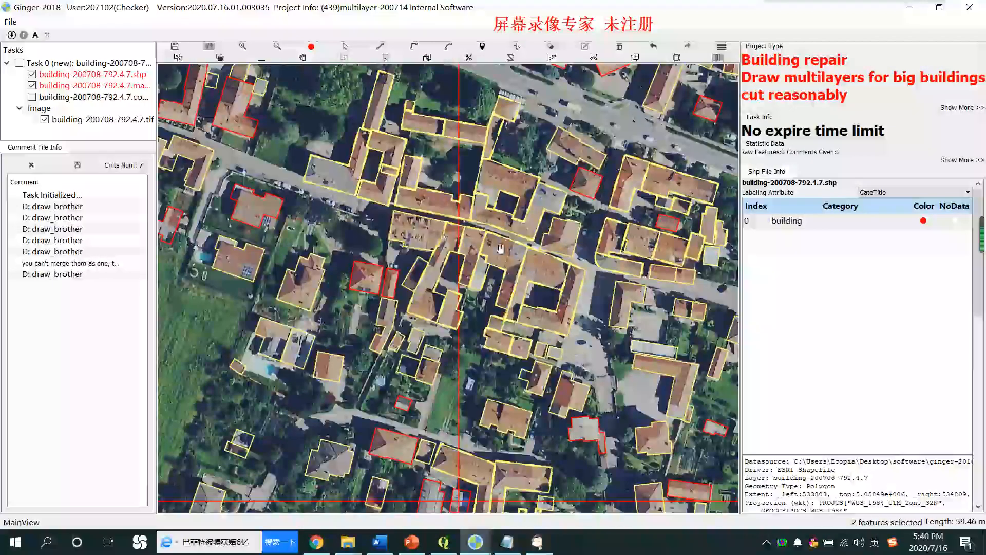
scroll(442, 238, up, 2)
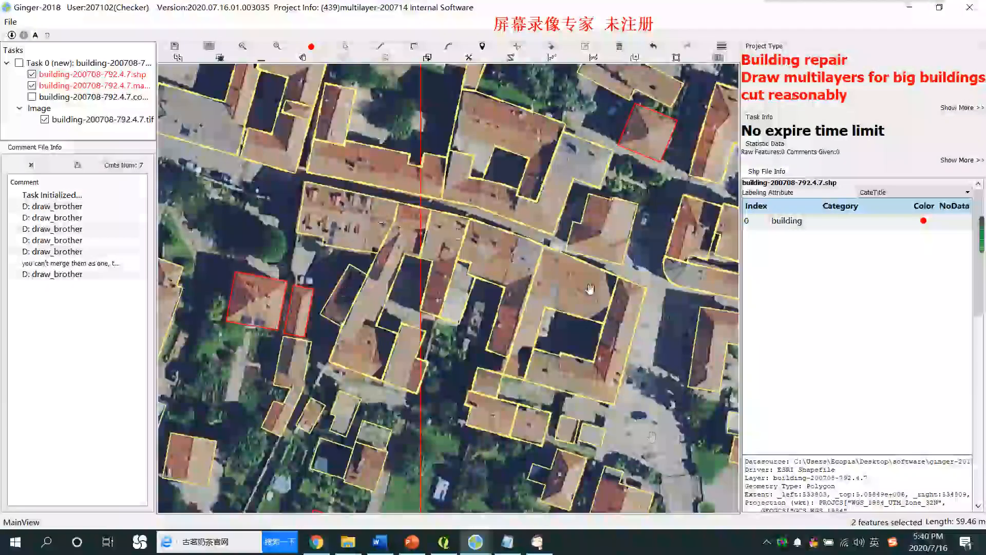
scroll(459, 234, down, 2)
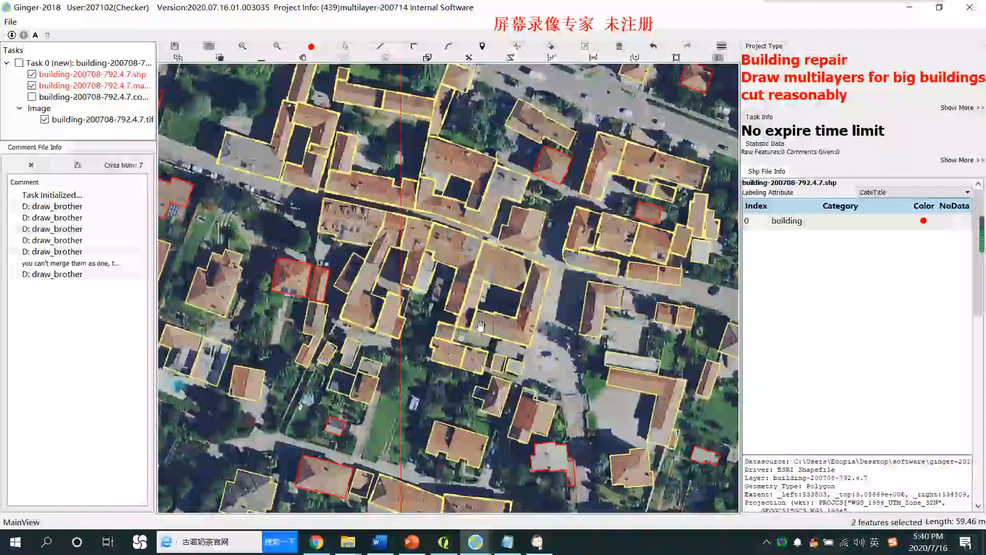
Merge the 40 building outlines of the dense block west of the long north-south street into one whole outline and select it.
scroll(421, 302, down, 2)
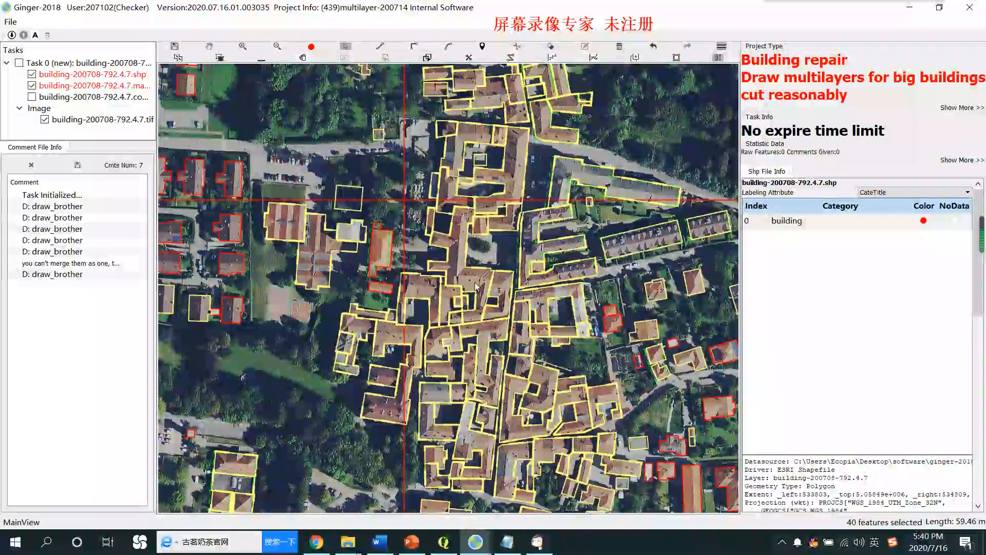
scroll(473, 282, down, 1)
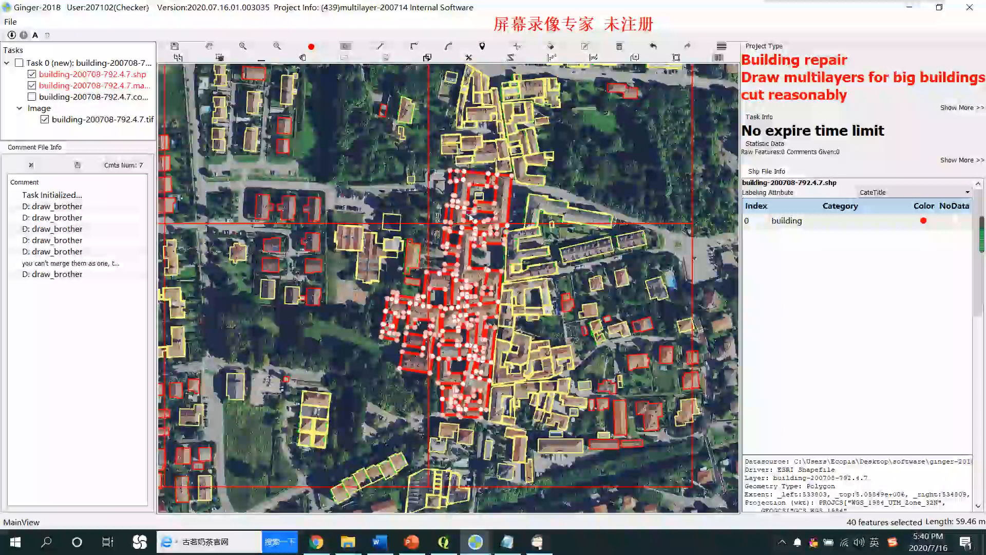
scroll(471, 216, up, 2)
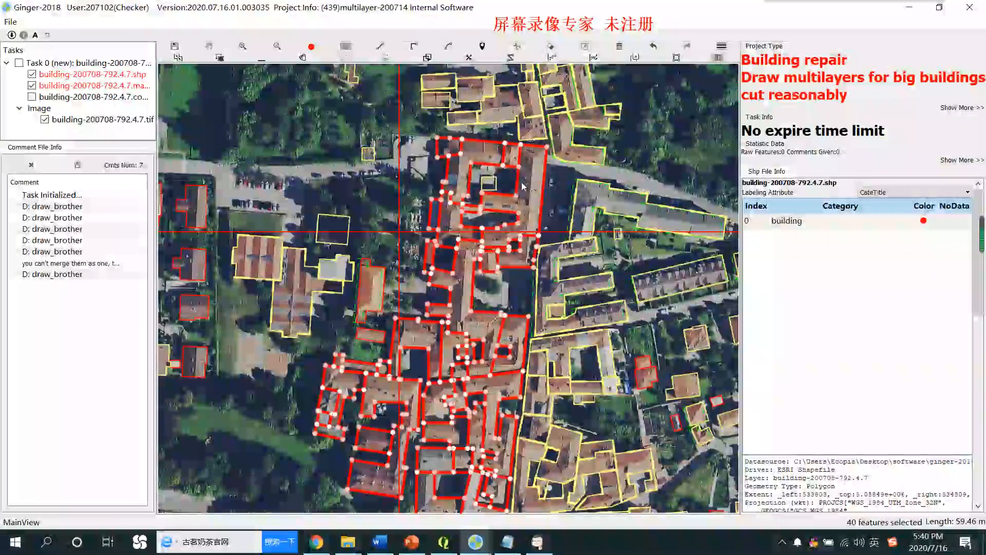
key(space)
drag(499, 270, 511, 198)
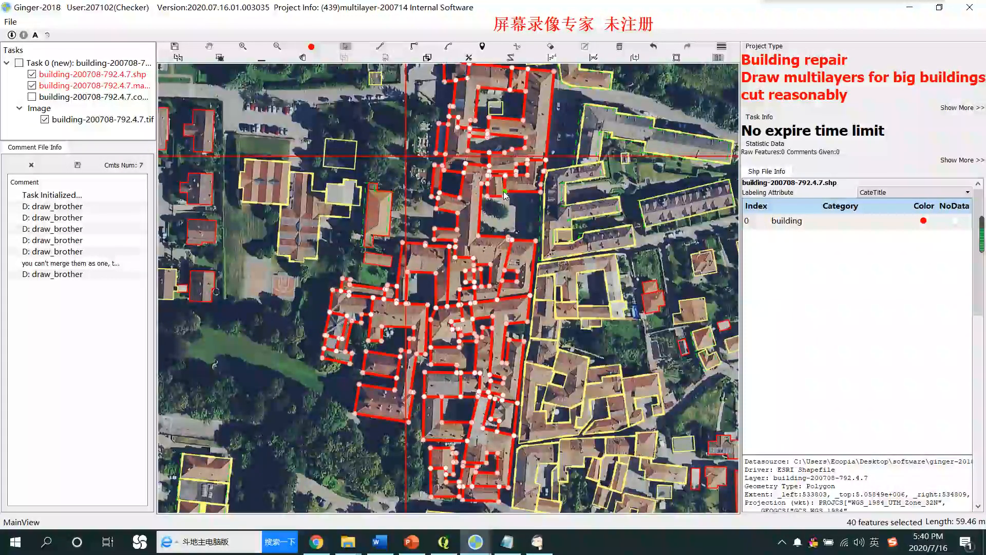
scroll(493, 271, down, 2)
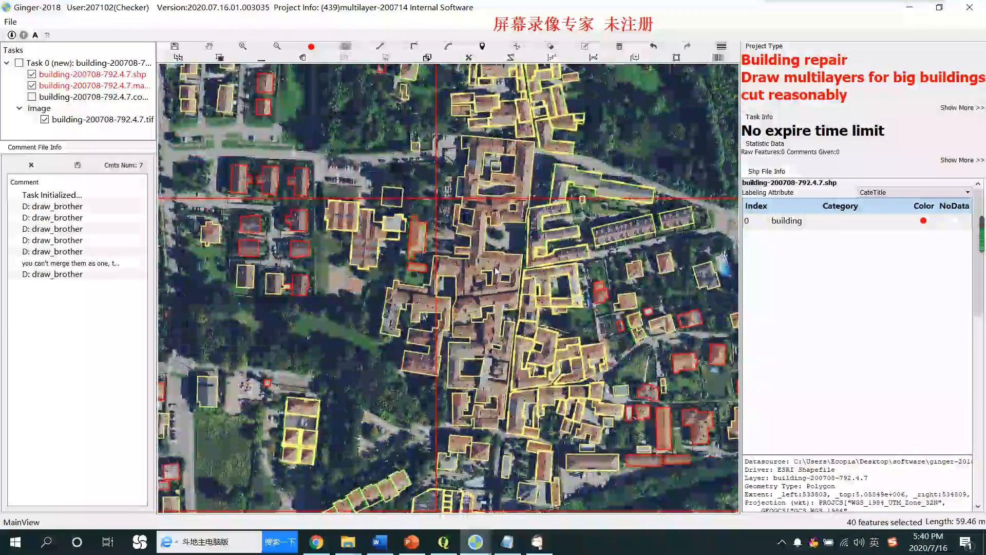
click(496, 271)
Examine the merged block's outer outline, courtyards and roofs from its southern part up to its northern end.
scroll(495, 231, up, 2)
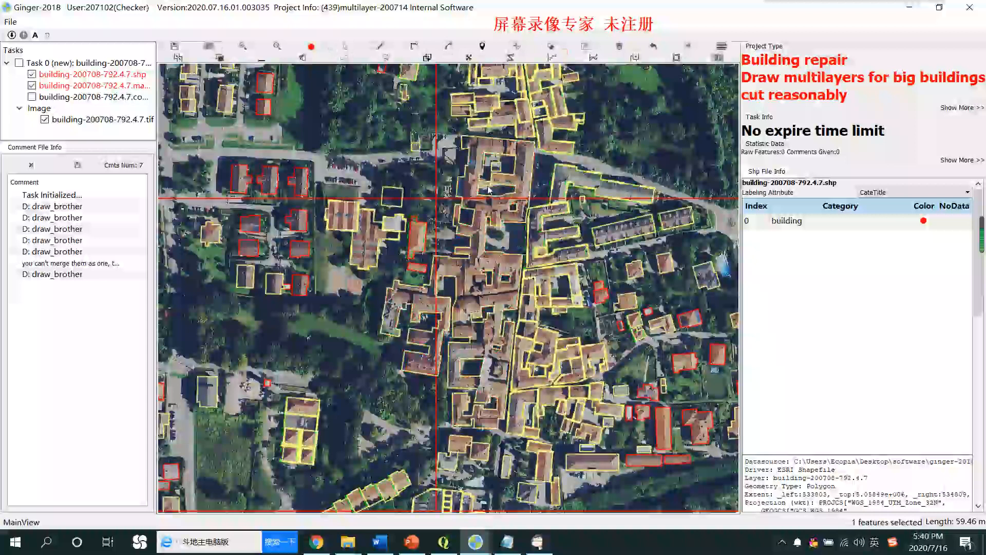
scroll(434, 184, up, 1)
drag(496, 287, 504, 219)
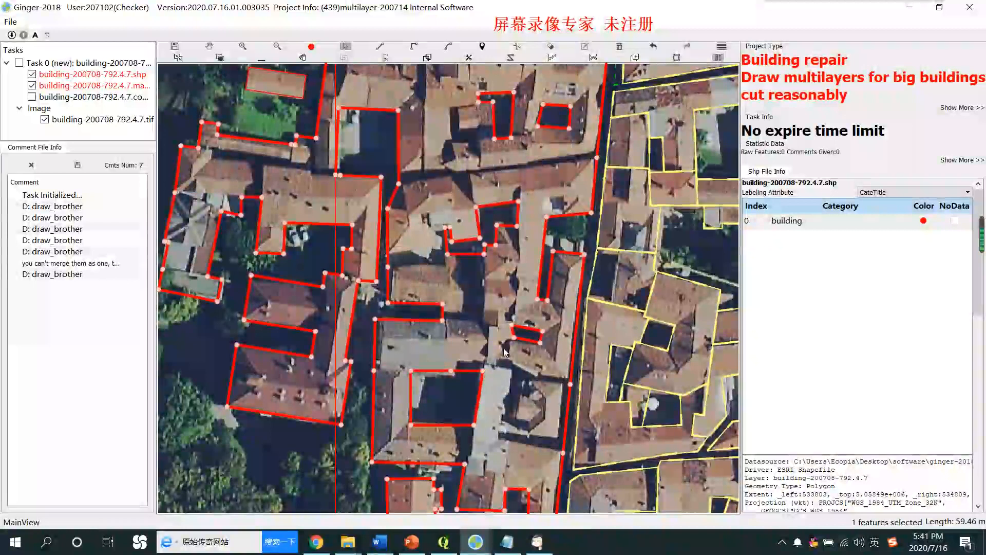
scroll(507, 372, down, 1)
drag(504, 302, 486, 457)
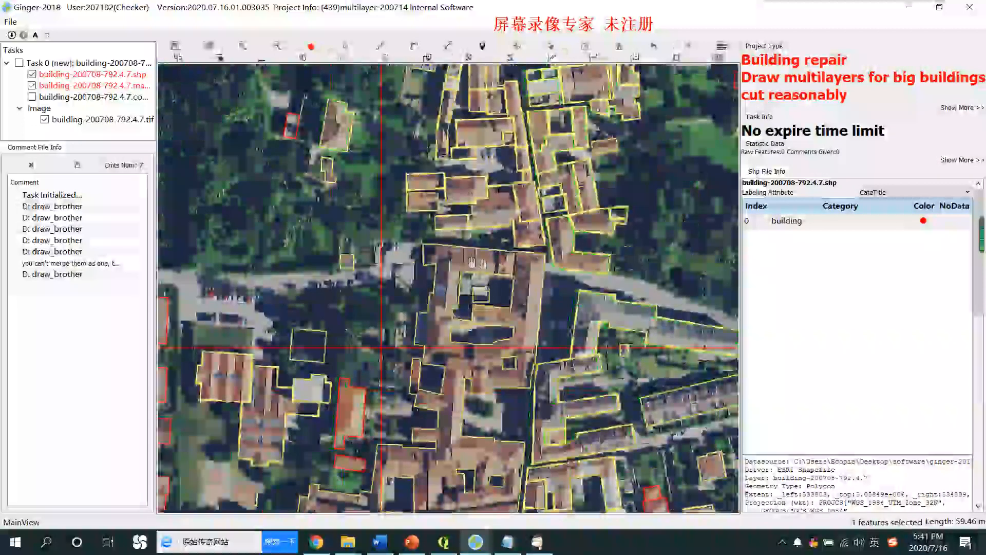
Cut the large building polygon along the narrow street south of the central courtyard block, with a line about 51 m long.
drag(464, 348, 467, 273)
drag(361, 354, 387, 268)
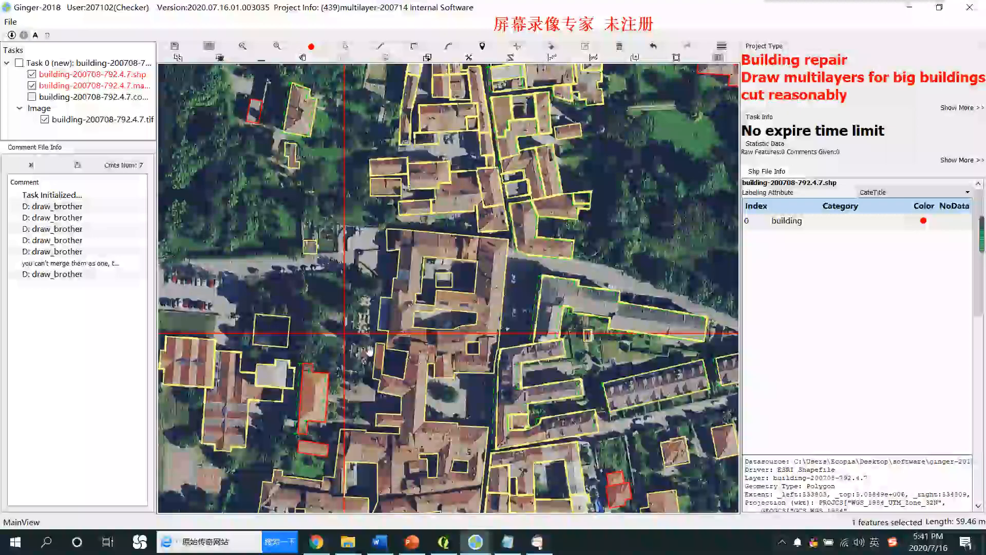
drag(372, 350, 379, 262)
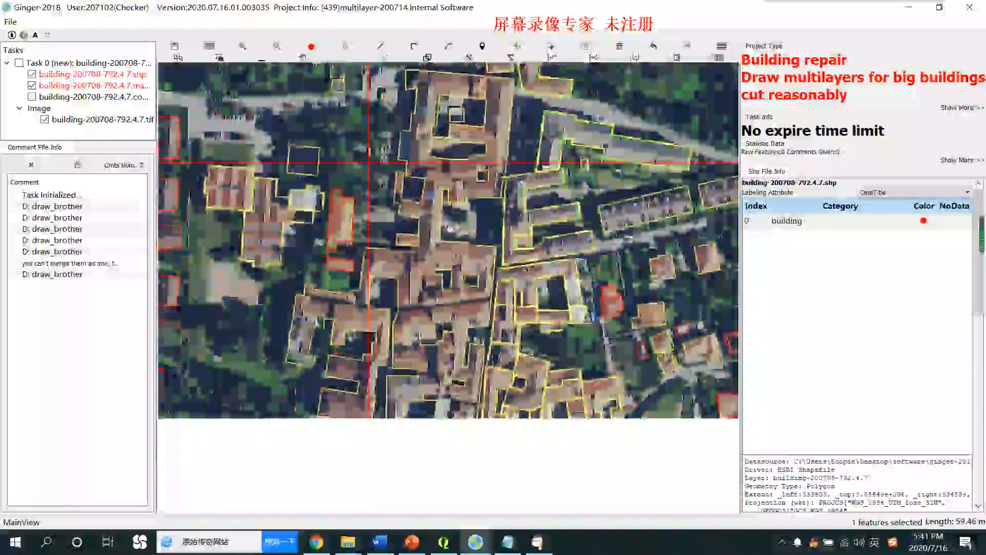
drag(372, 387, 376, 314)
drag(372, 91, 357, 256)
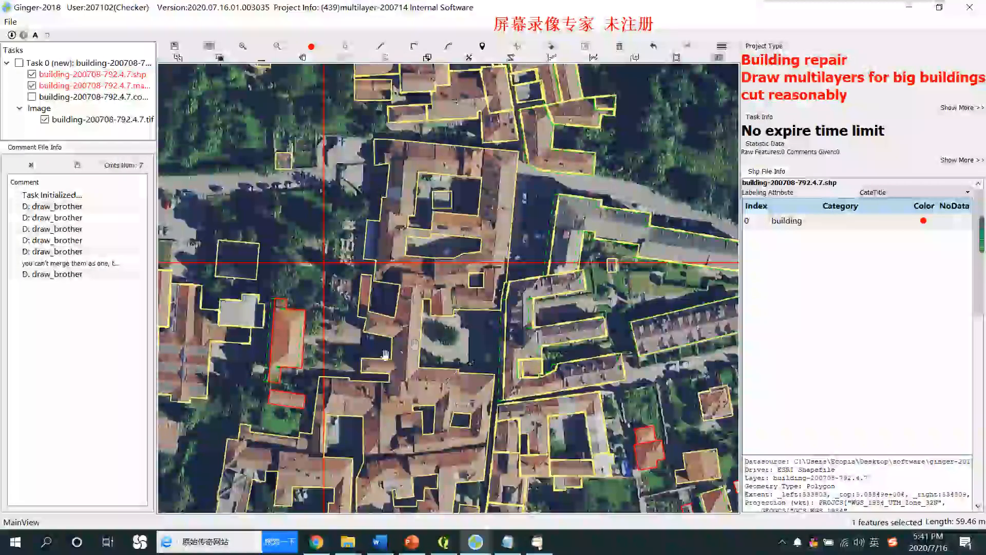
scroll(407, 353, up, 1)
drag(434, 440, 475, 361)
drag(427, 405, 457, 305)
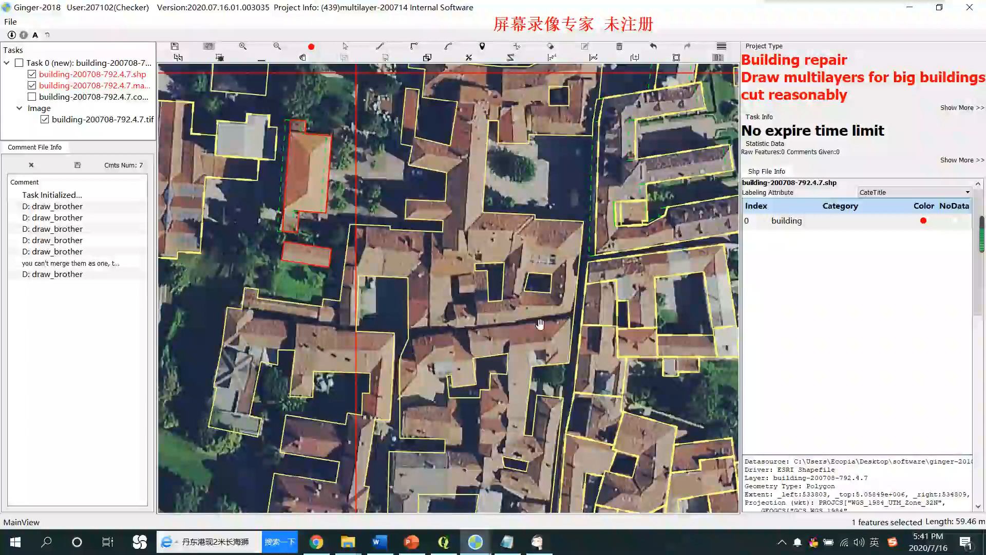
key(r)
click(409, 339)
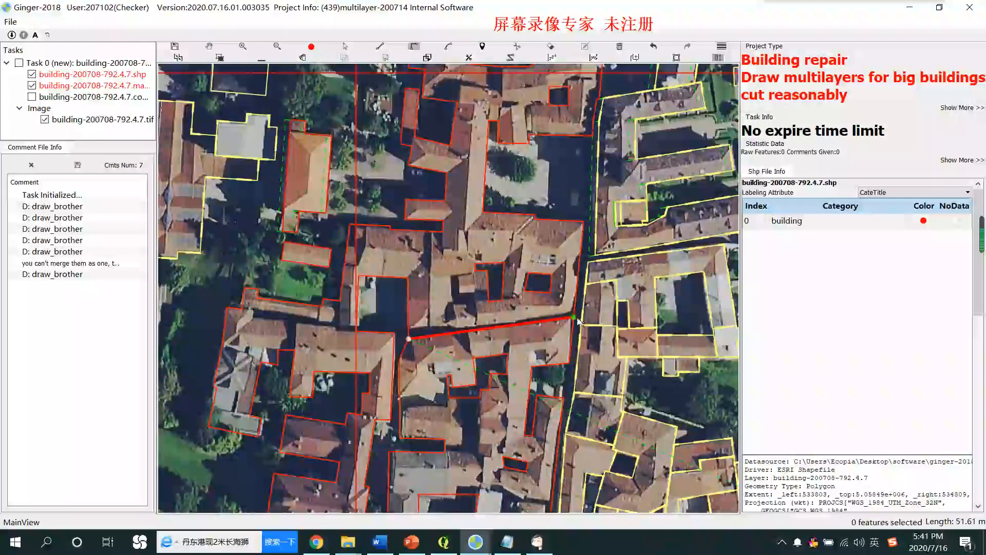
Examine the roof boundaries of the central courtyard blocks on the bare imagery by hiding and restoring the building outlines.
scroll(568, 328, down, 3)
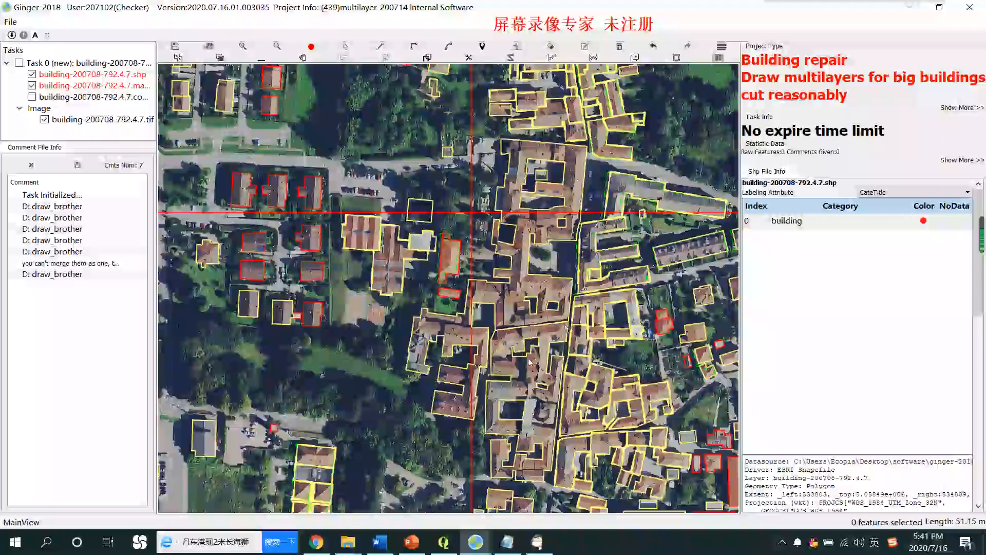
scroll(514, 236, up, 3)
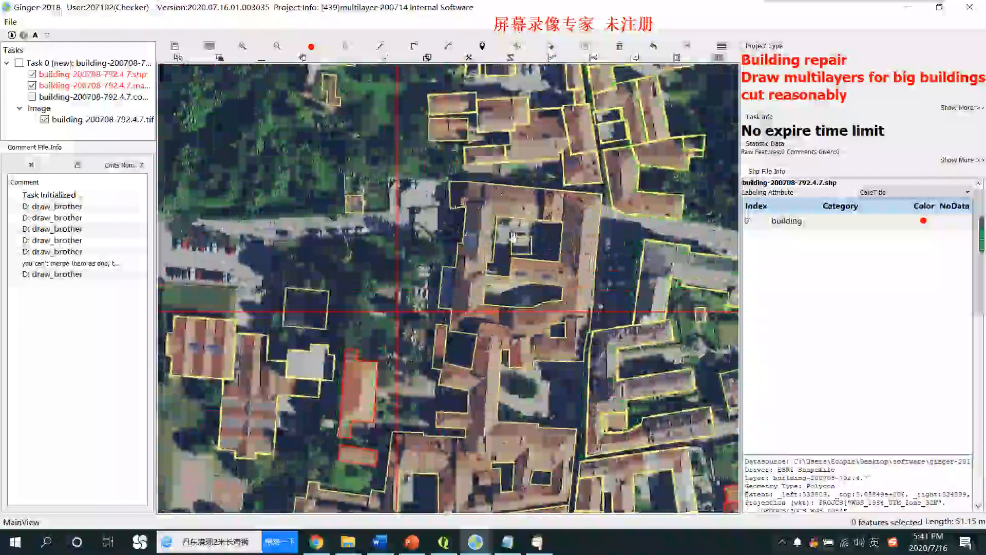
key(space)
key(space)
key(space)
scroll(557, 351, up, 1)
scroll(557, 350, up, 1)
scroll(515, 314, down, 1)
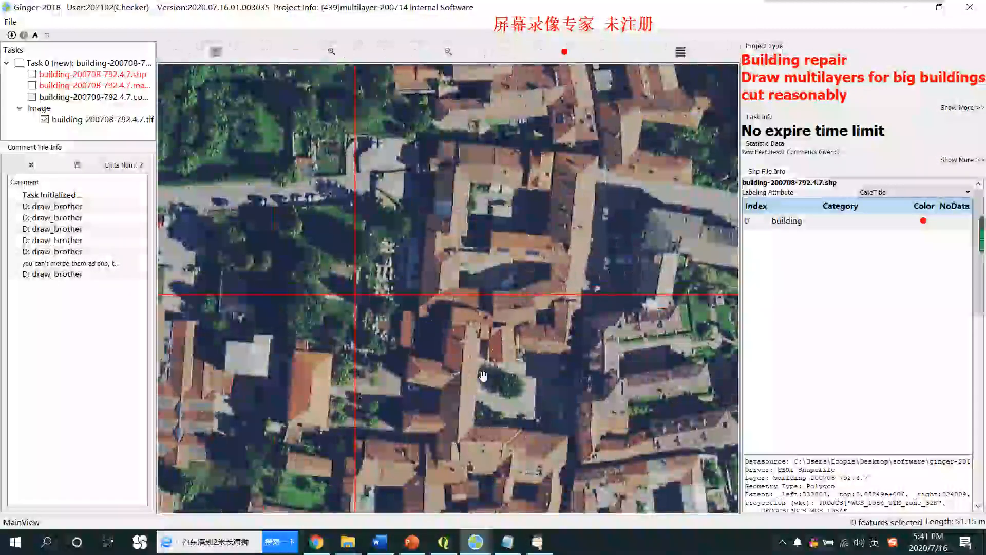
scroll(487, 369, down, 2)
key(space)
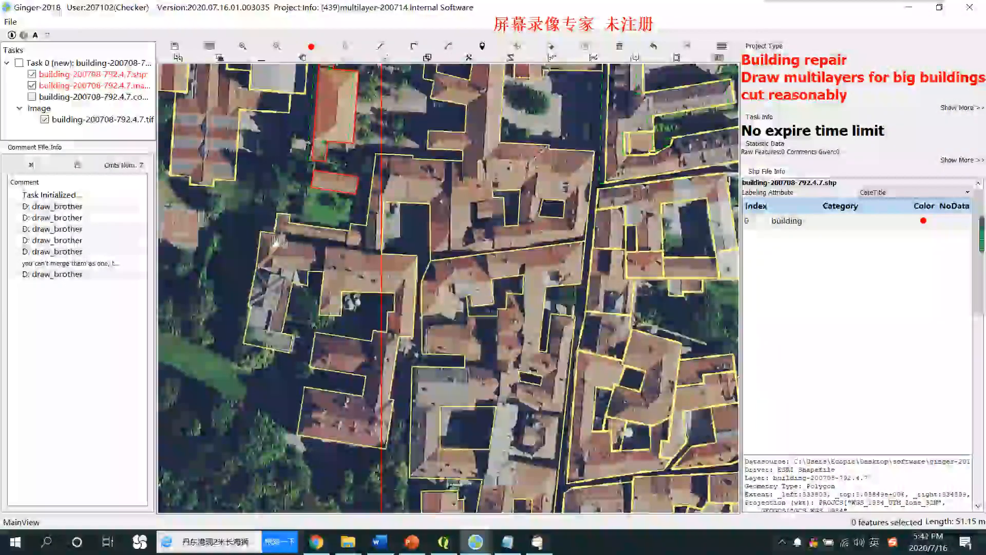
Cut the polygon along the alley south of the narrow garden wing into the courtyard, with a line about 44 m long.
scroll(274, 240, up, 2)
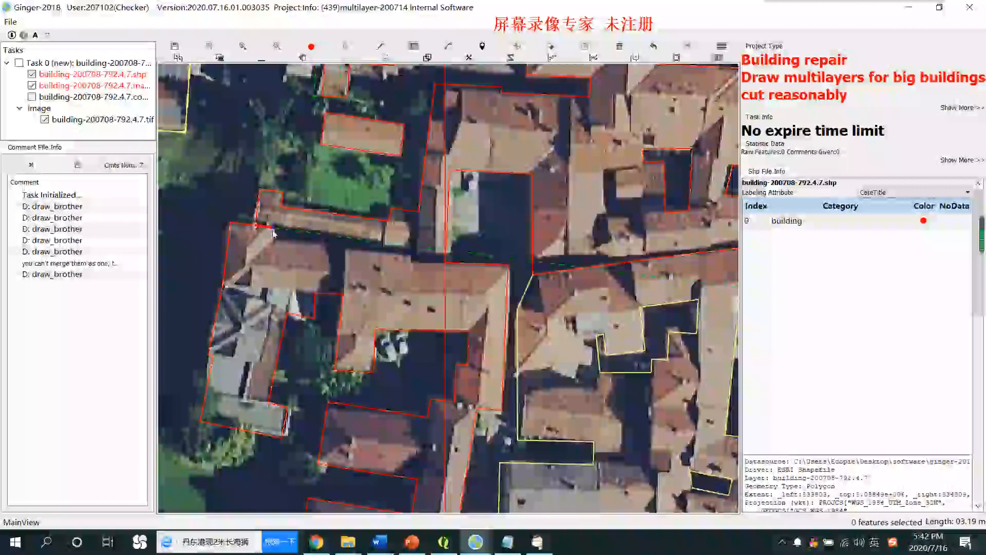
click(280, 243)
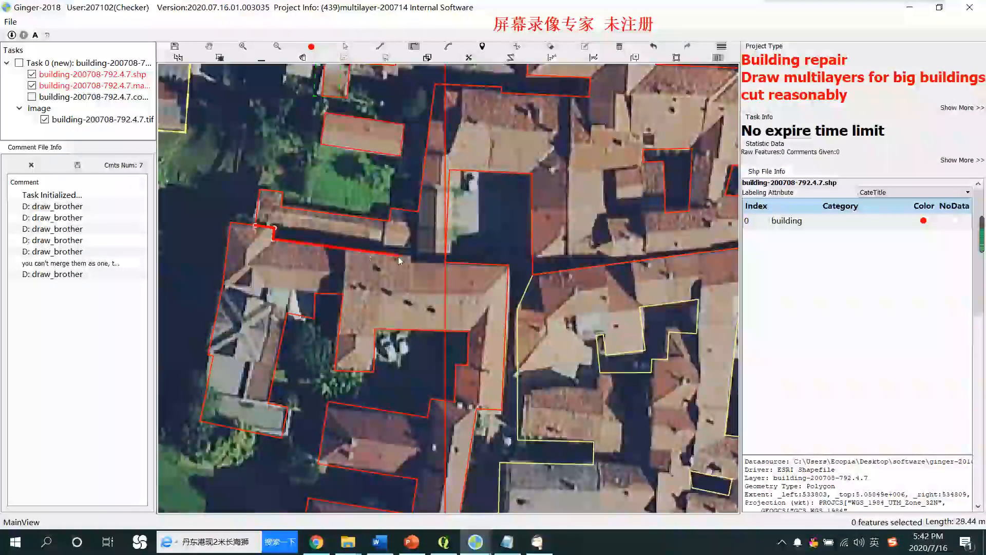
click(432, 264)
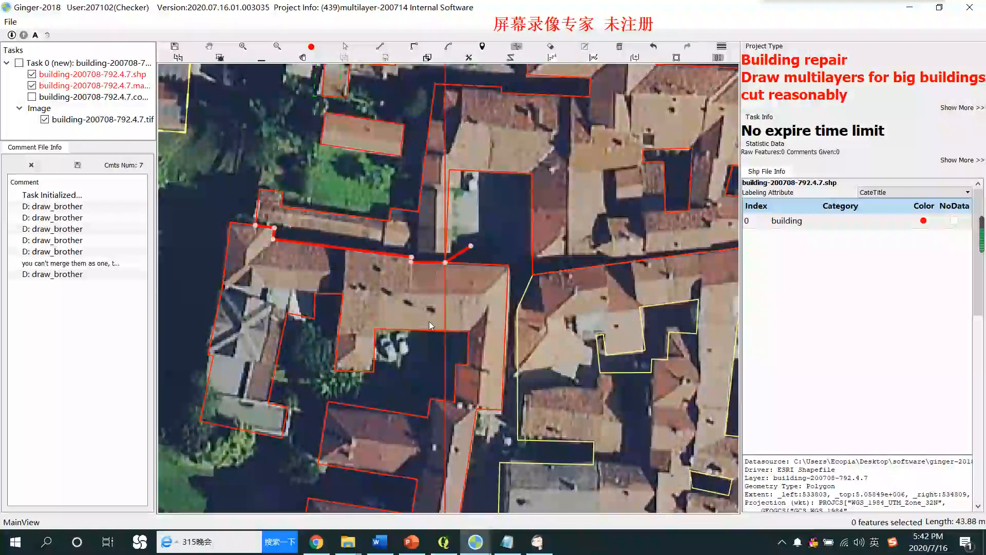
Cut the western wing off the building south of the alley, from the inner corner to its north edge, about 10 m long.
scroll(433, 329, down, 5)
mouse_move(408, 313)
mouse_down()
mouse_move(431, 229)
mouse_move(414, 332)
mouse_up()
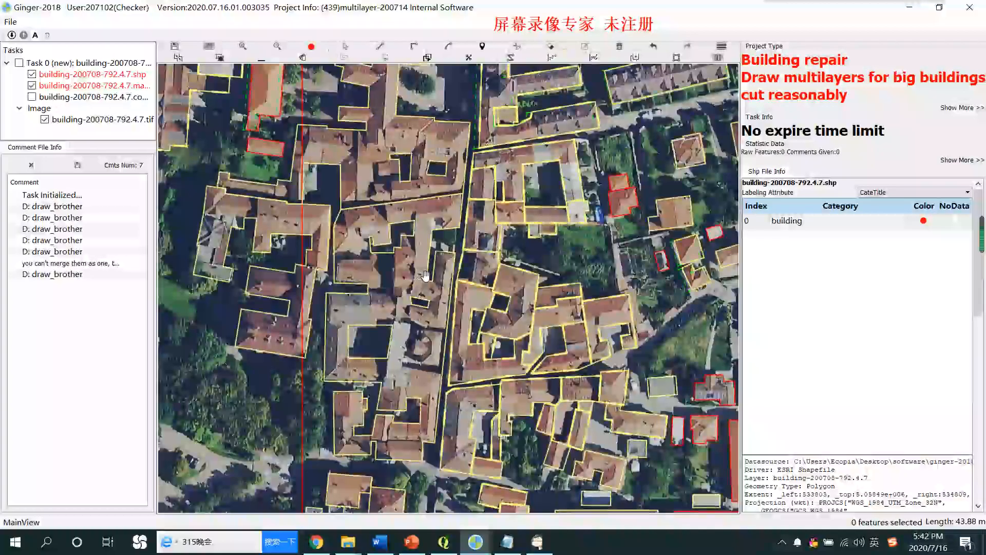
drag(410, 235, 411, 297)
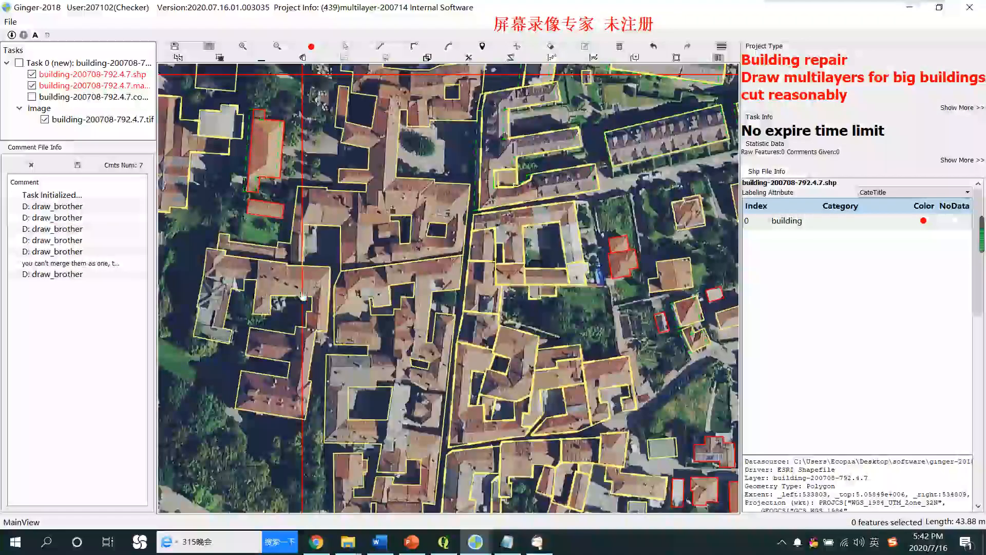
scroll(257, 271, up, 2)
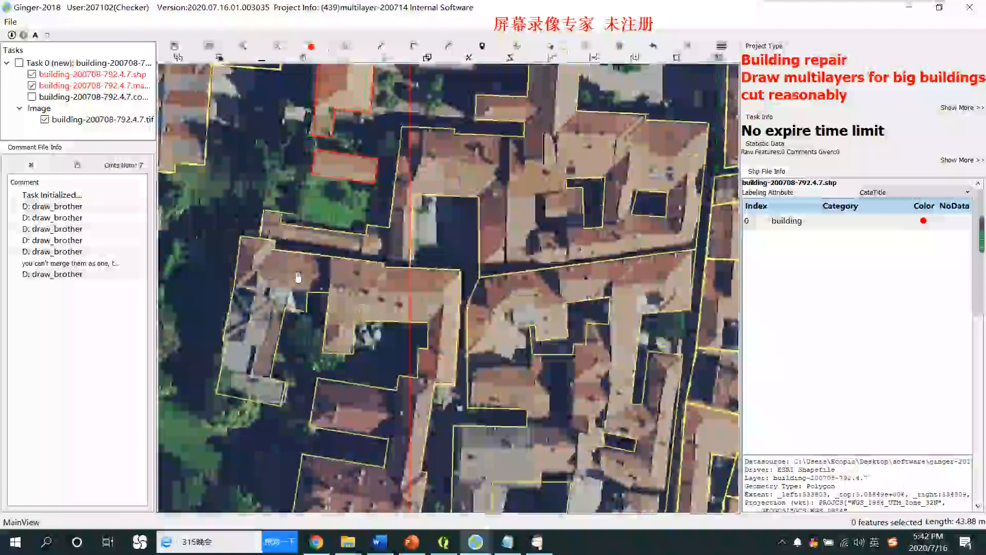
click(329, 293)
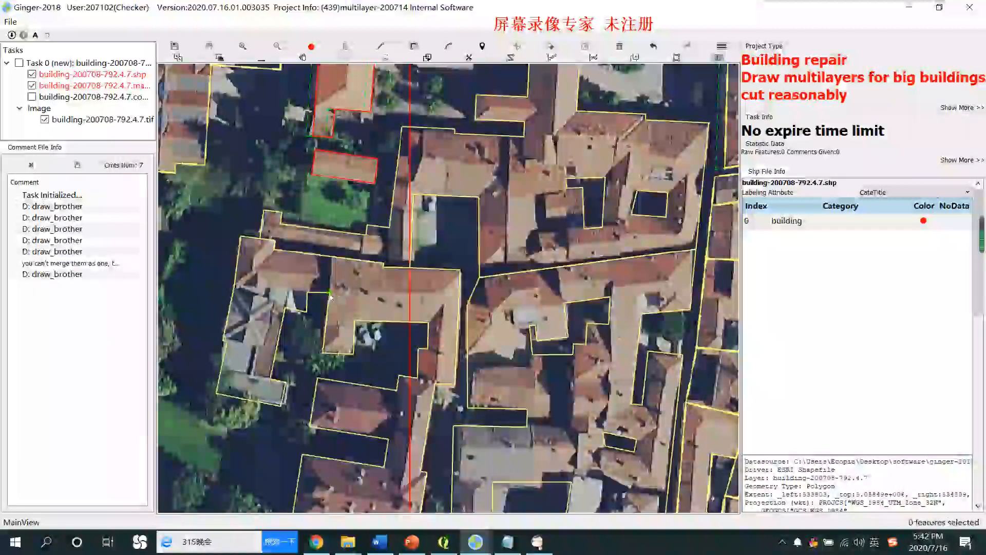
double_click(331, 249)
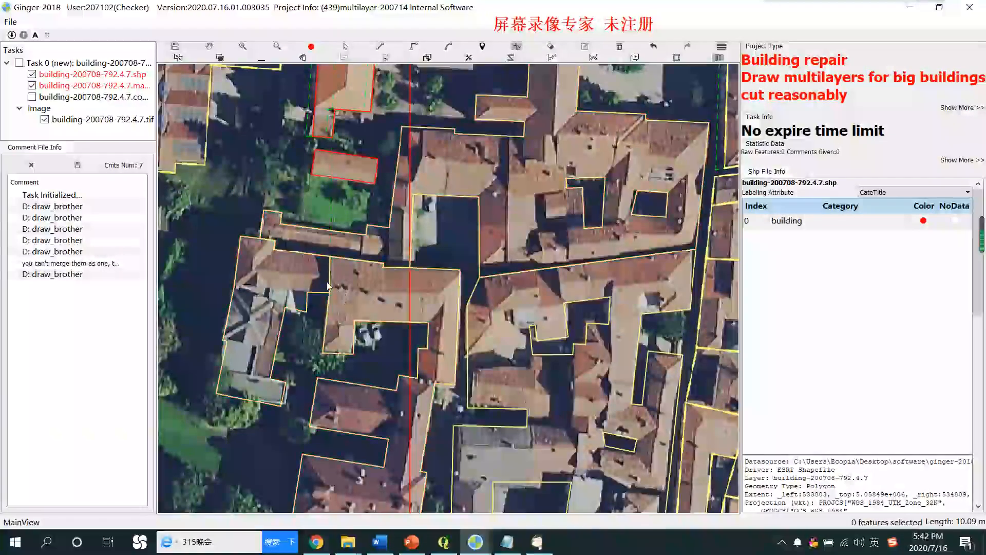
Check the roof boundary on the bare imagery and cut the building south of the alley from its southern neighbour, about 7 m long.
drag(382, 321, 371, 253)
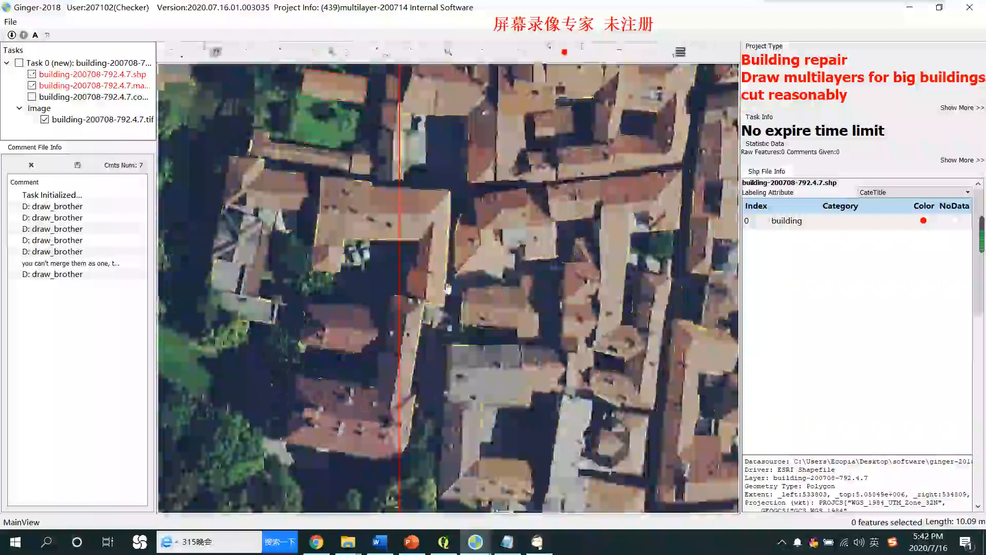
scroll(372, 252, down, 1)
key(space)
key(space)
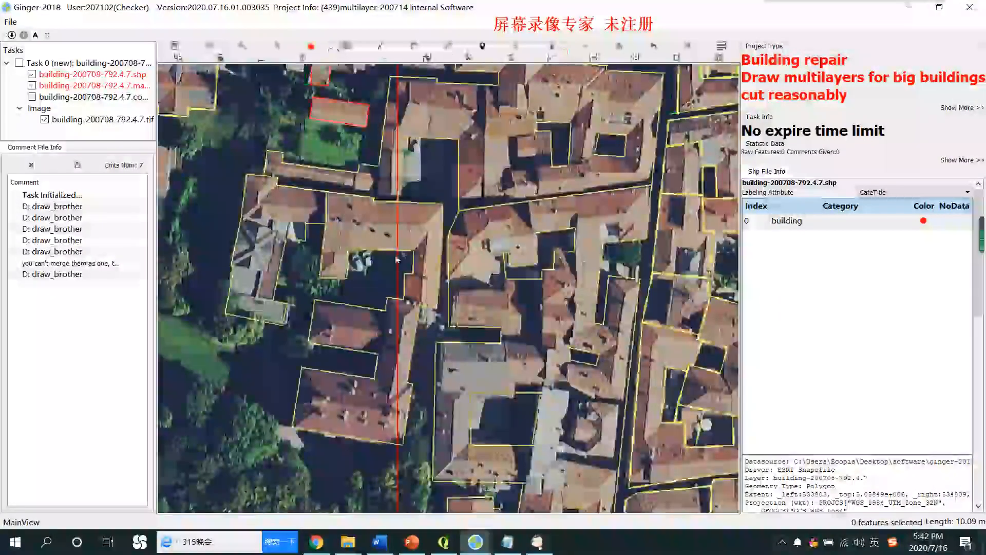
click(412, 241)
key(space)
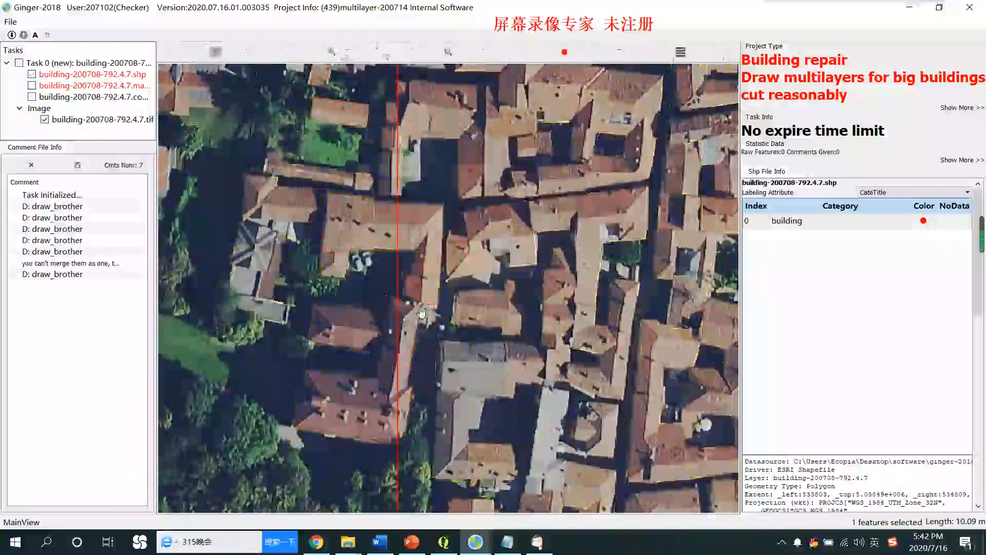
scroll(422, 313, up, 2)
key(space)
click(419, 299)
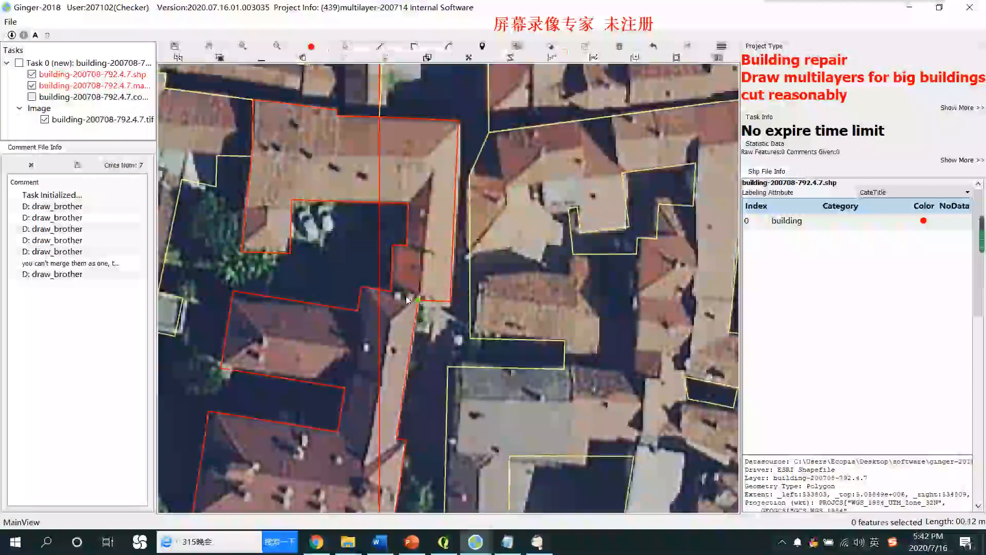
double_click(391, 292)
Check the separated southern pieces and cut the narrow garden wing off the courtyard block at its east end, about 11 m long.
scroll(406, 252, down, 2)
drag(425, 358, 448, 304)
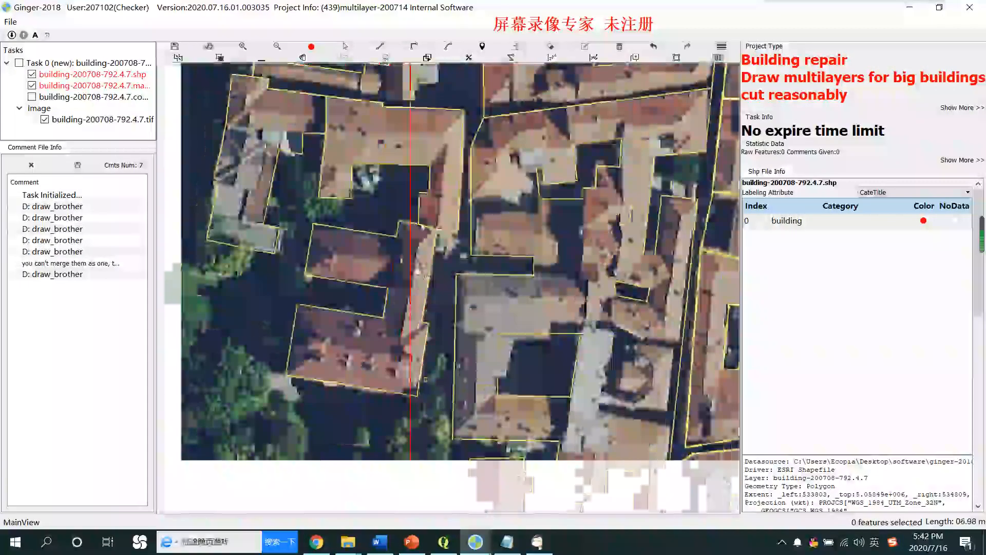
drag(446, 231, 425, 396)
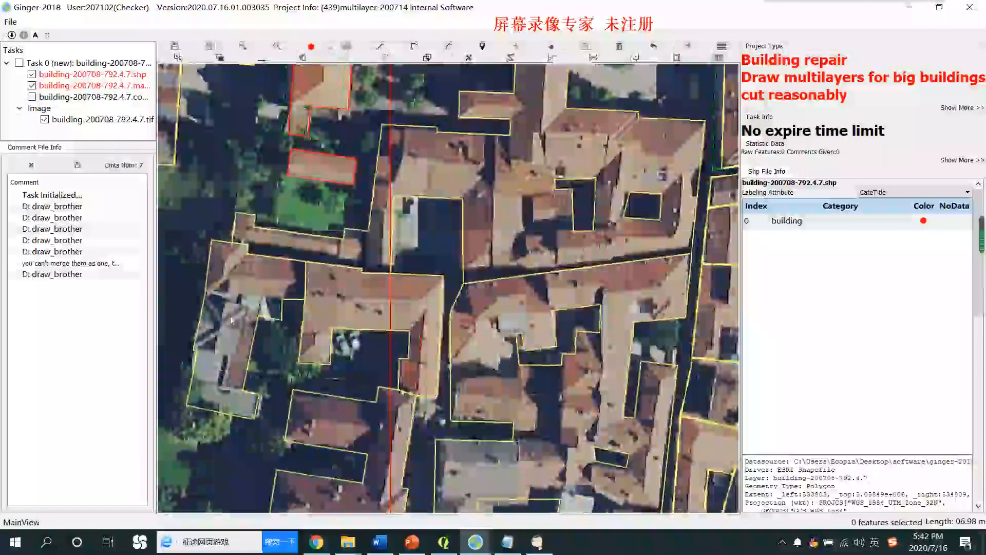
click(371, 309)
click(359, 420)
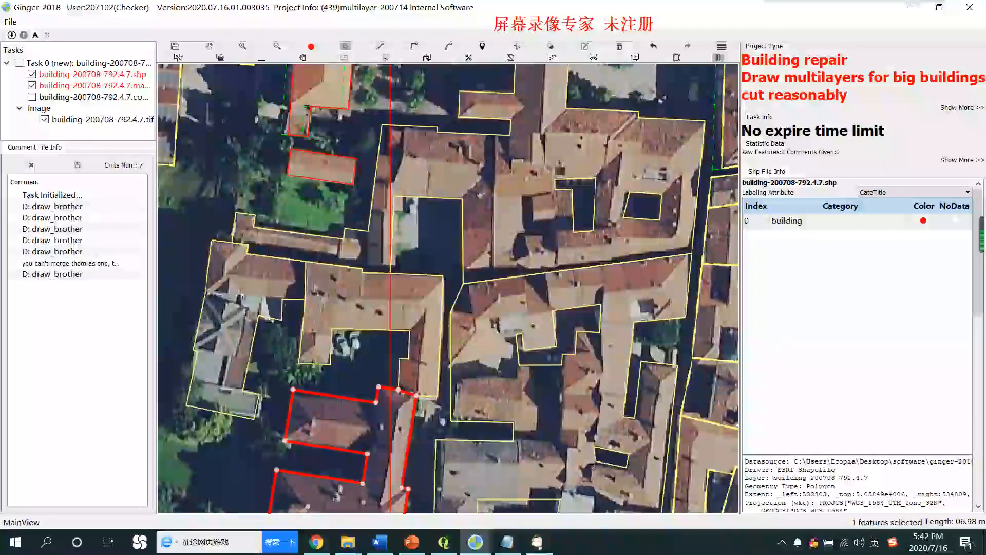
drag(384, 266, 362, 328)
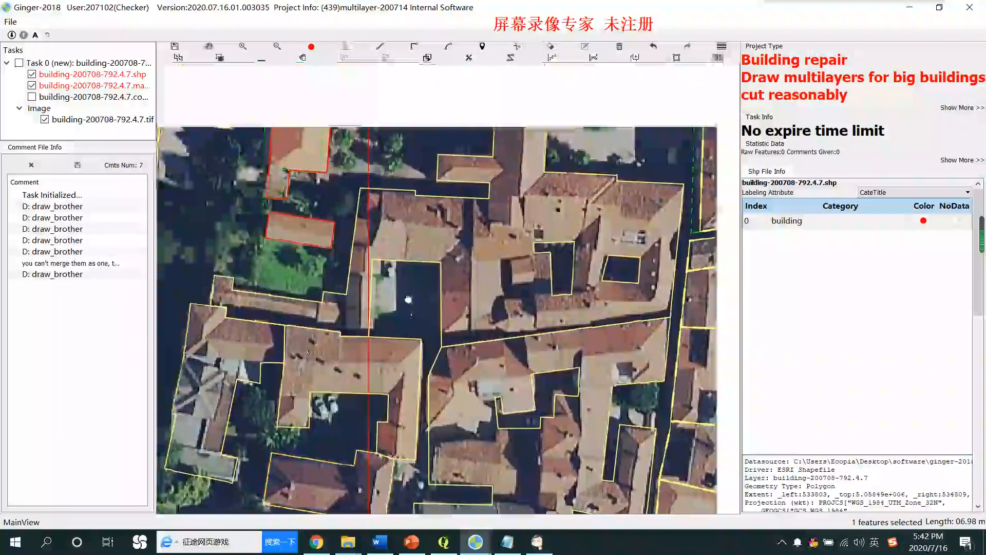
double_click(348, 345)
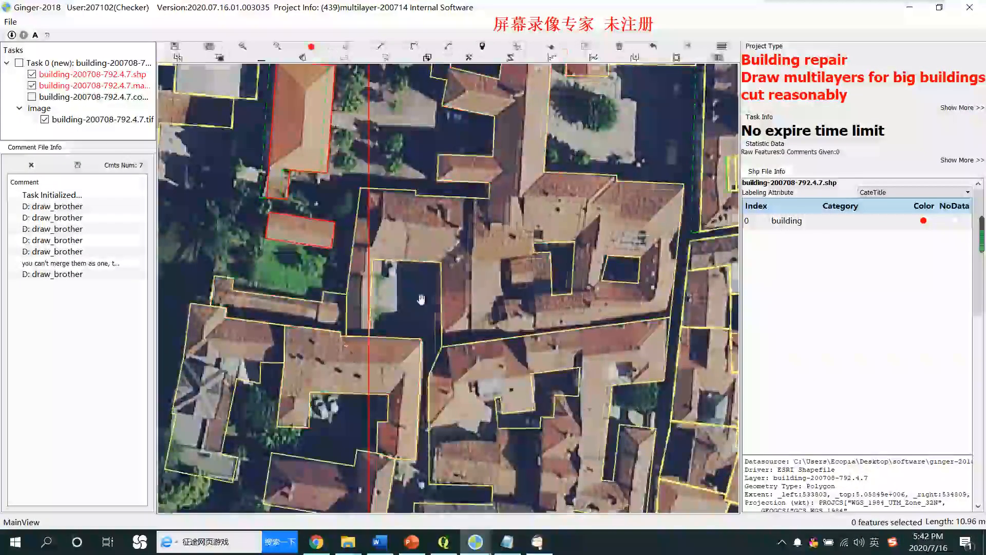
Cut the courtyard block north-south along the roof boundary east of its courtyard, down to the narrow street, about 35 m long.
drag(421, 303, 359, 376)
drag(464, 335, 433, 273)
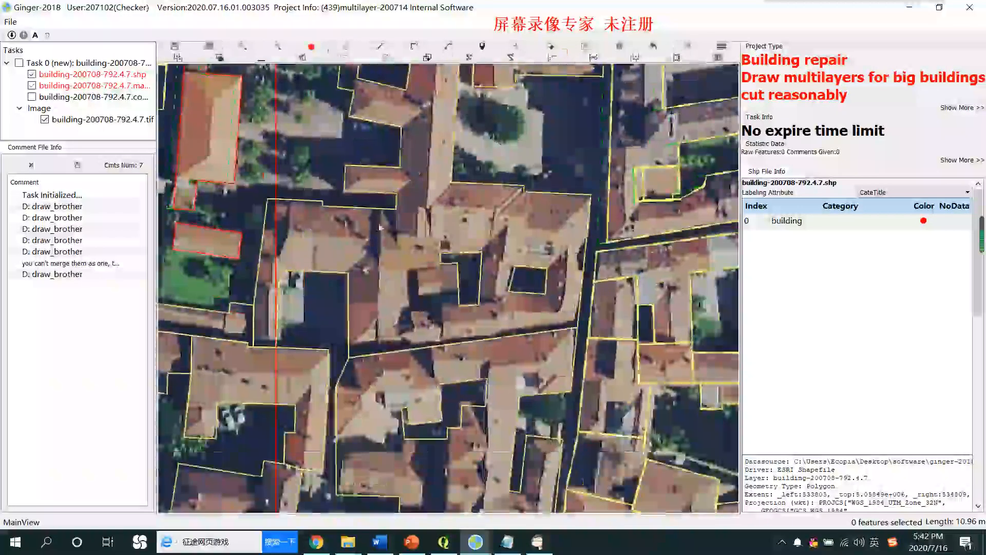
click(381, 209)
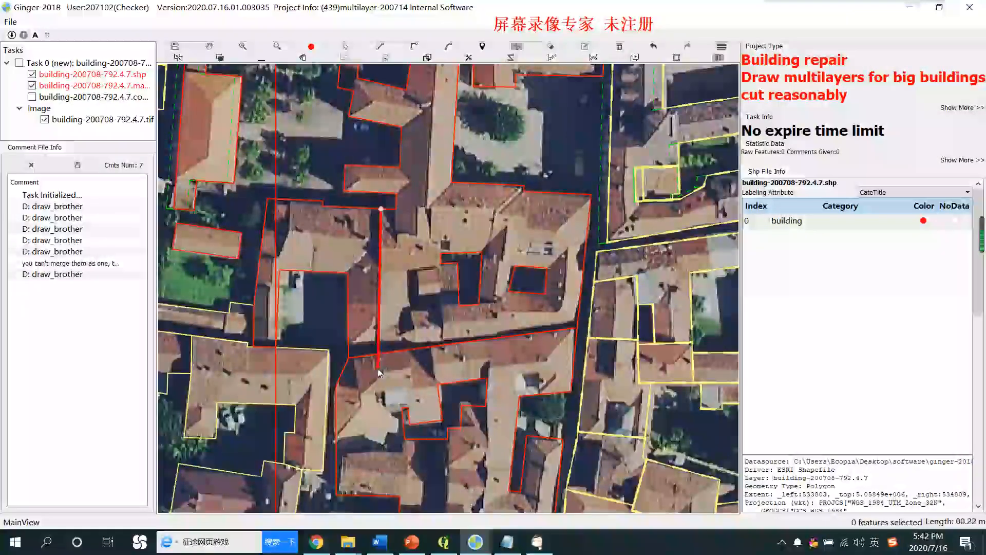
Select the large merged block around the northern courtyards and examine its extent and roof boundaries with the footprint outlines shown and hidden.
drag(467, 300, 396, 428)
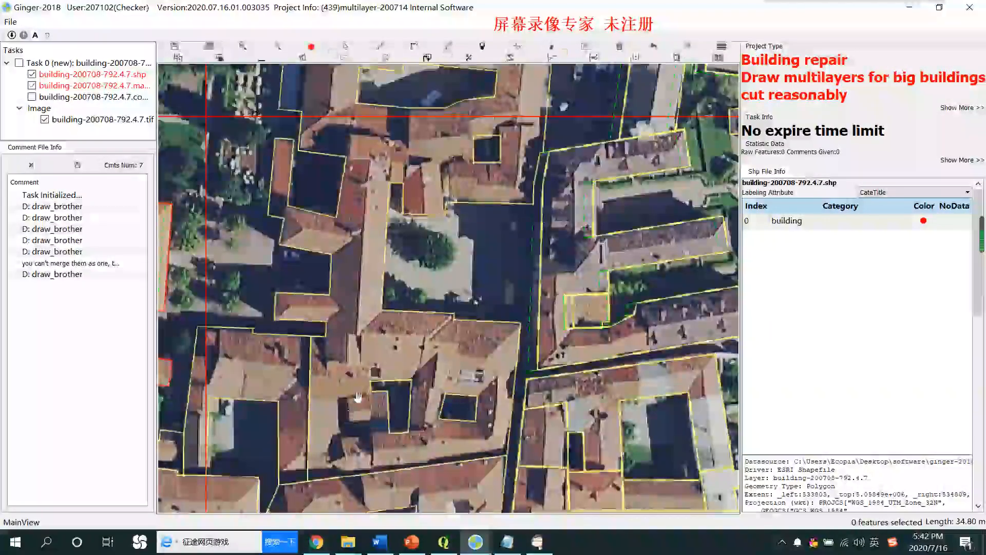
drag(354, 268, 363, 403)
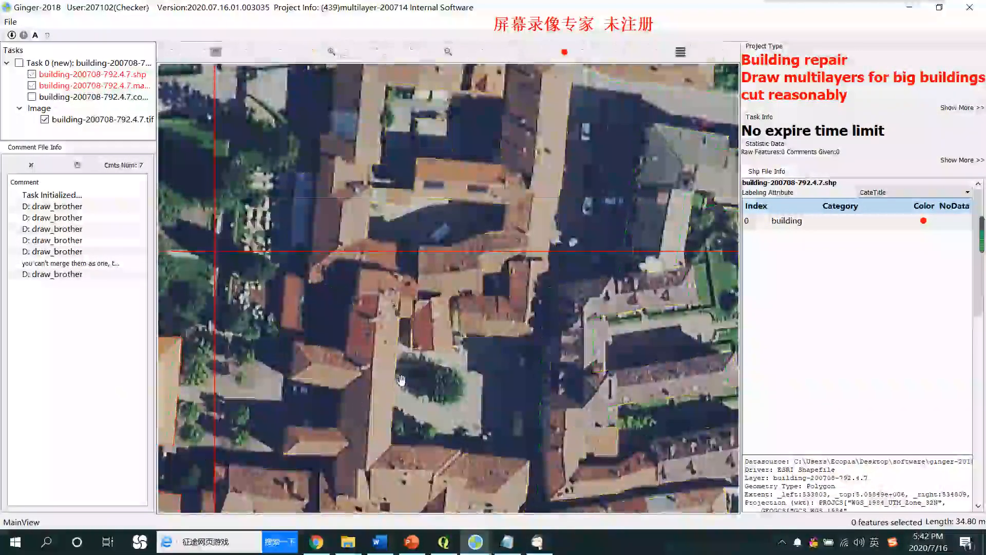
drag(435, 308, 435, 352)
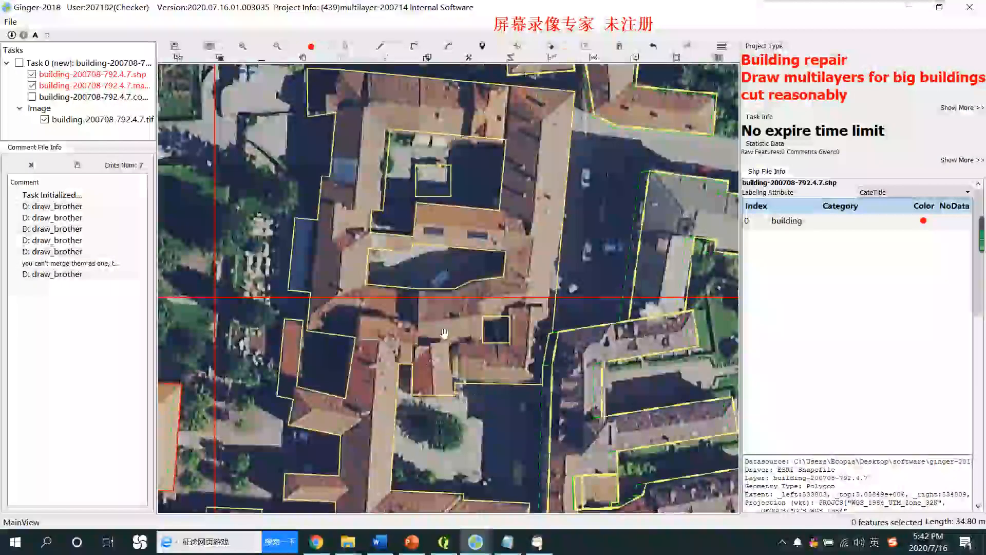
key(space)
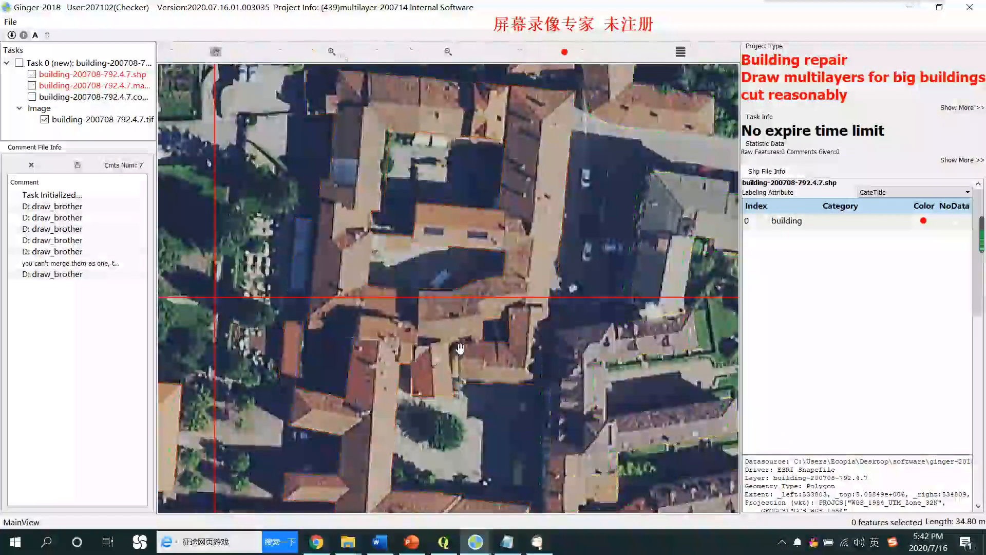
key(space)
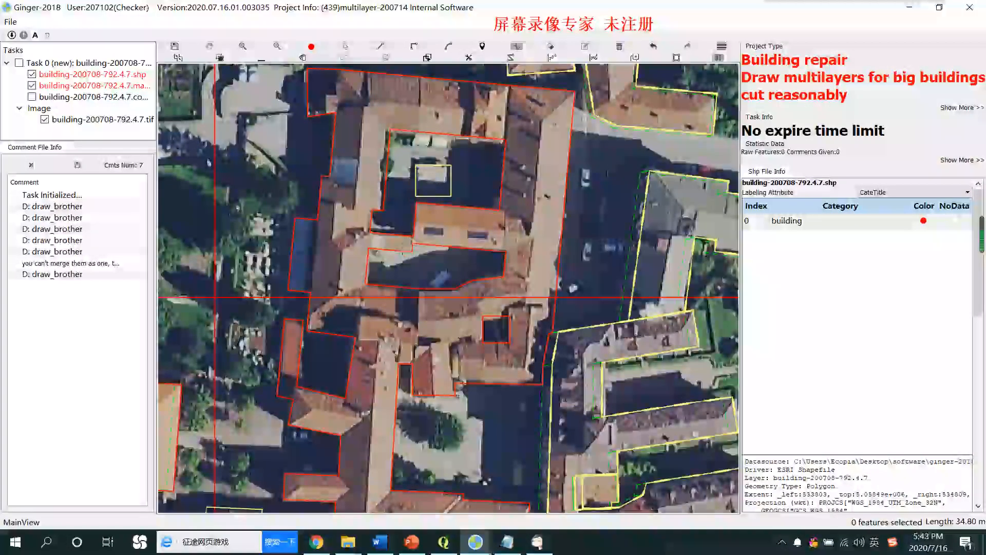
click(414, 238)
scroll(469, 311, down, 1)
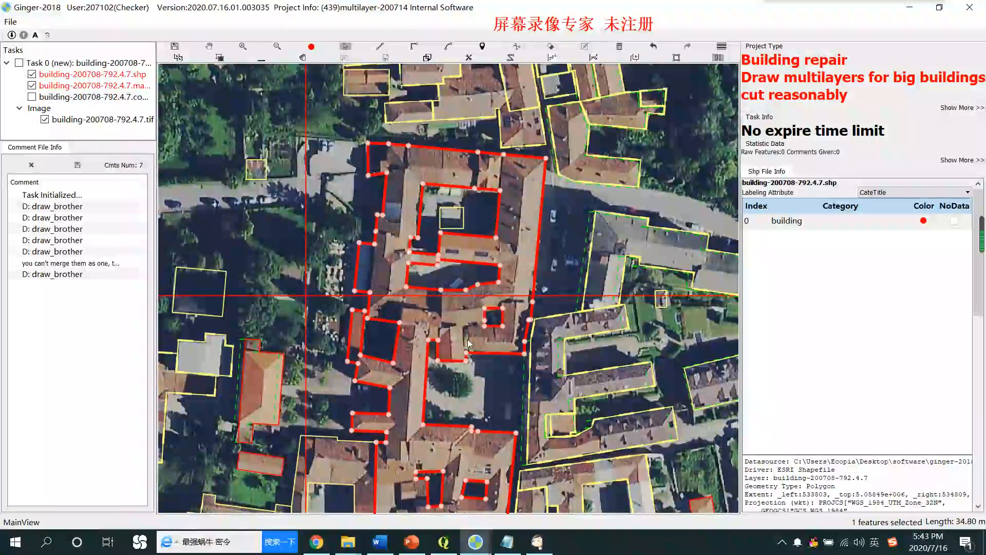
scroll(465, 282, up, 1)
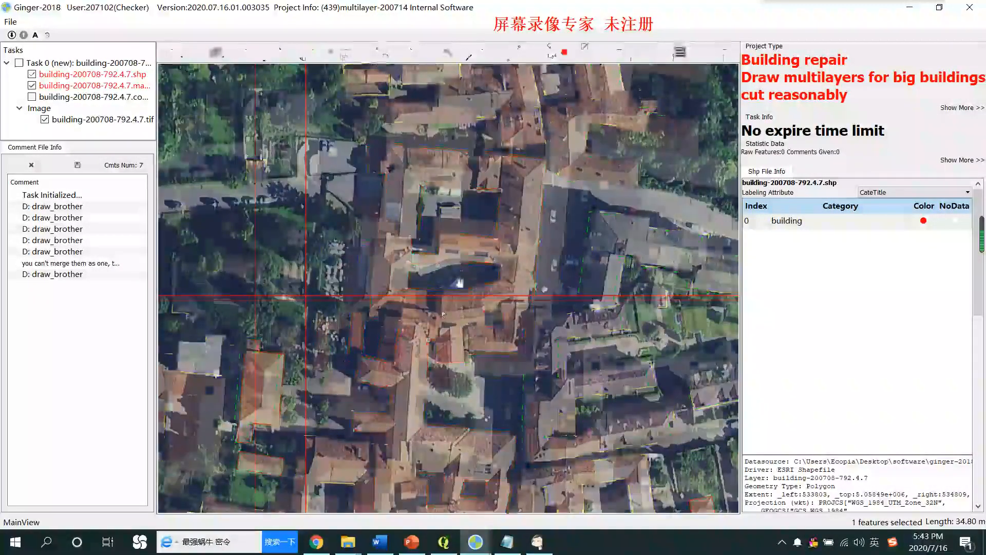
scroll(471, 217, down, 1)
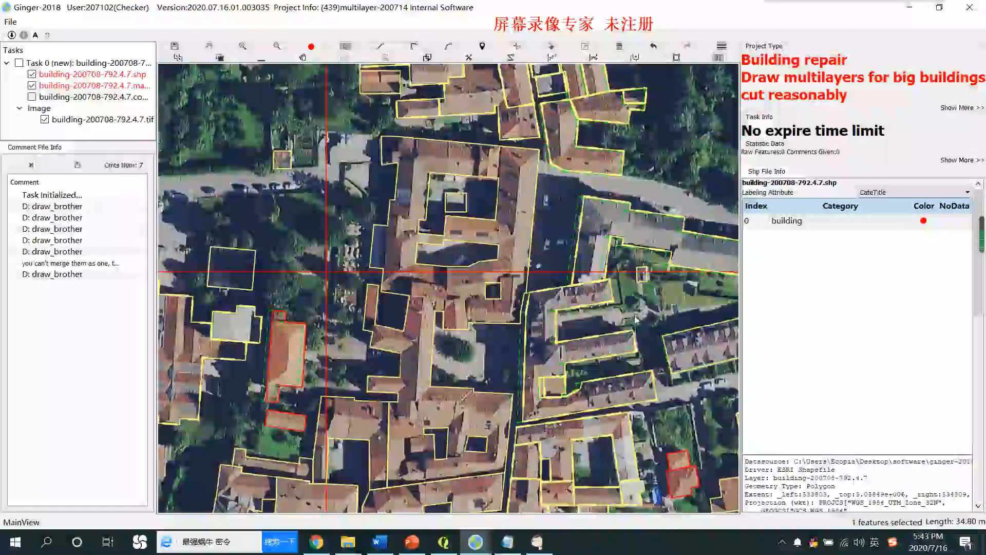
key(space)
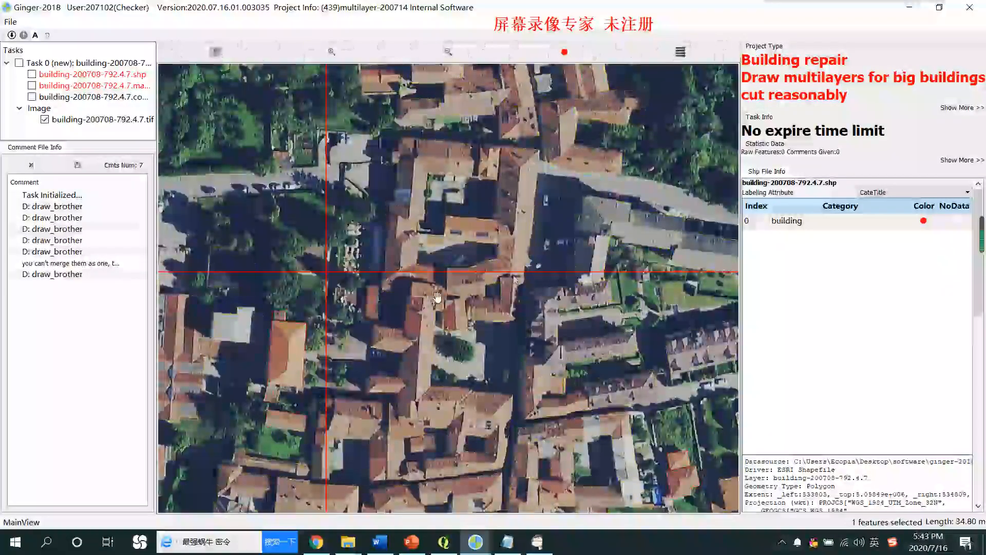
scroll(447, 313, up, 2)
key(space)
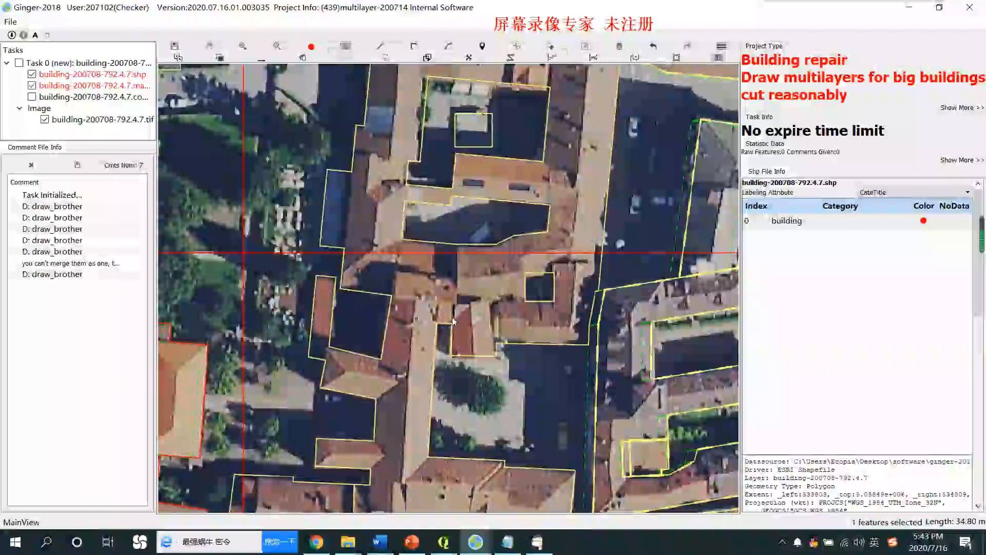
scroll(477, 319, down, 1)
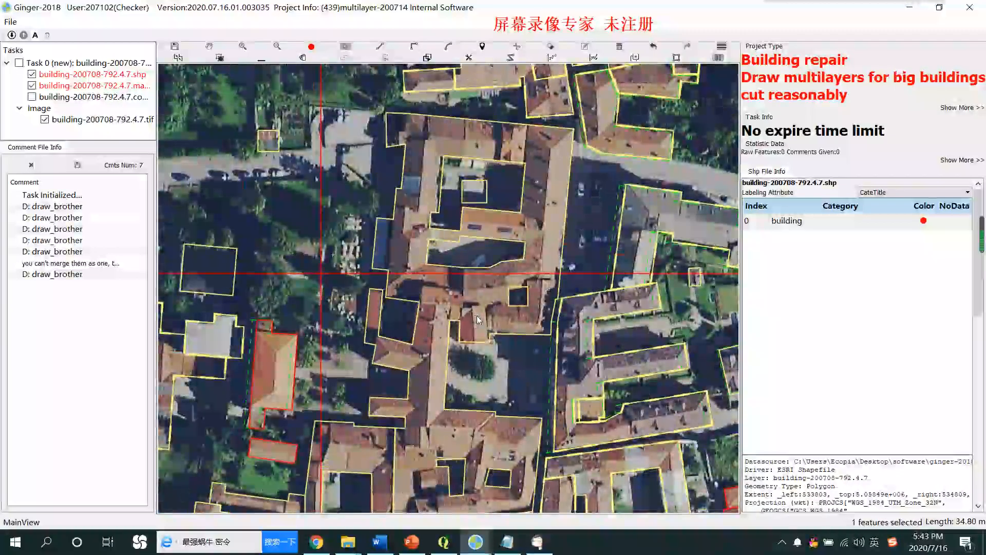
Cut the large block north-south from its north edge through both courtyards to the small yard further south, about 86 m long.
scroll(537, 142, up, 2)
key(space)
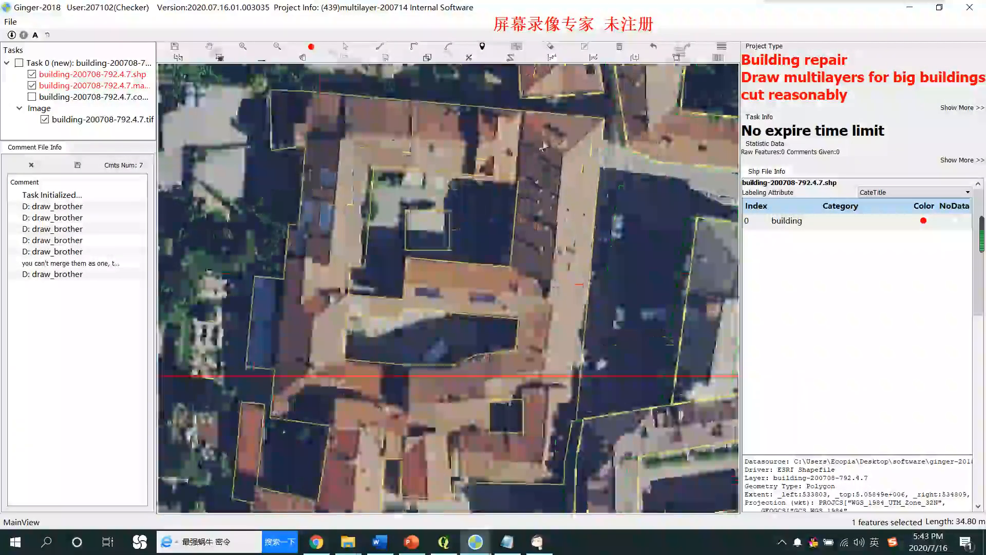
key(space)
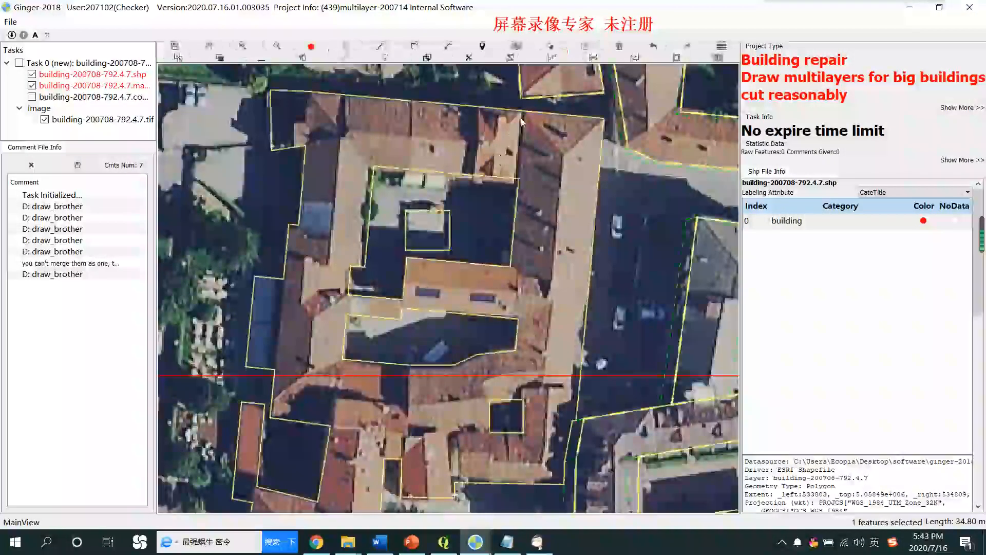
click(525, 112)
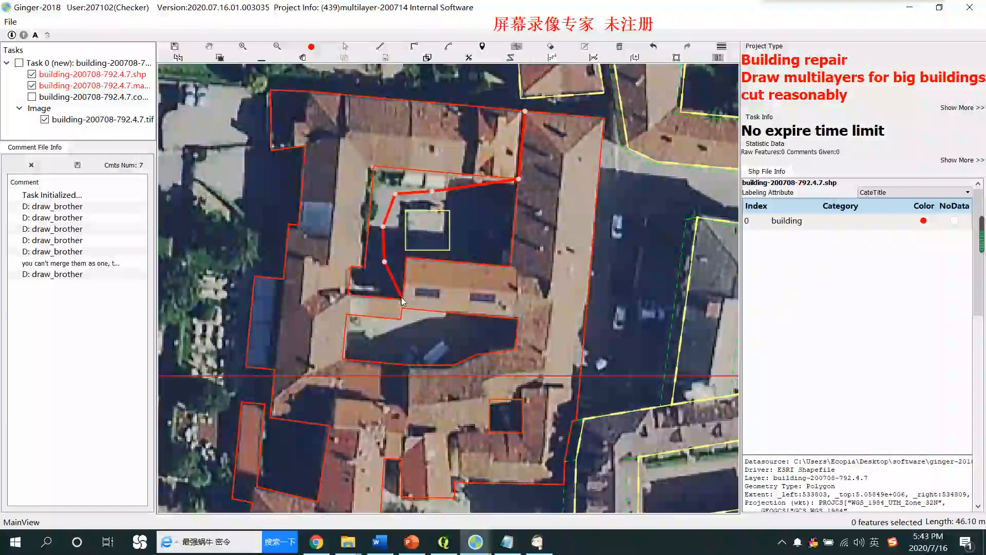
click(419, 327)
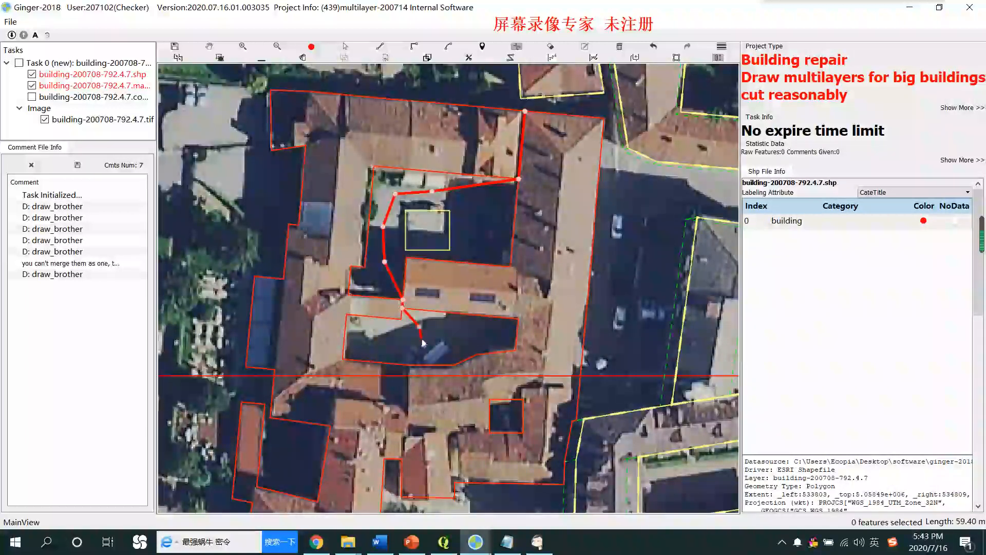
click(410, 366)
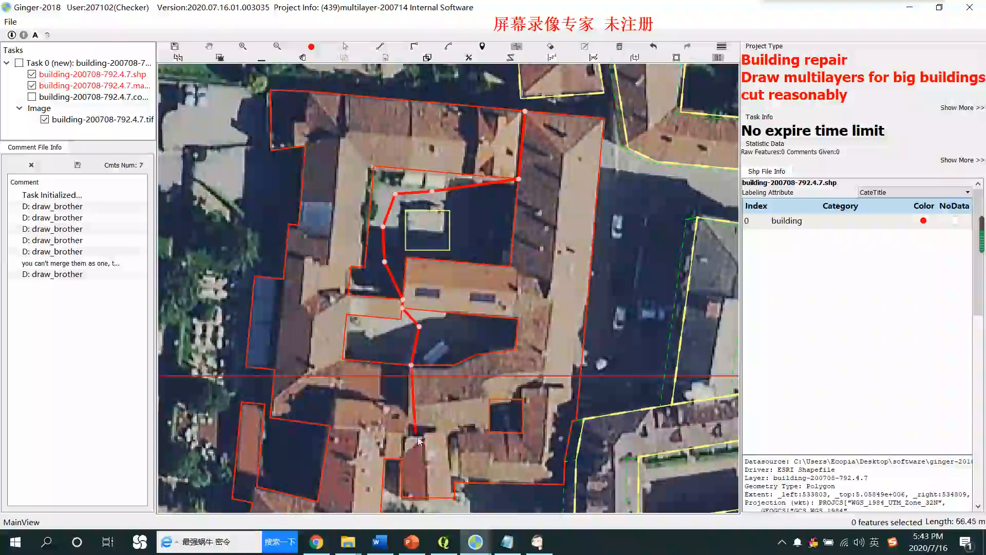
click(412, 437)
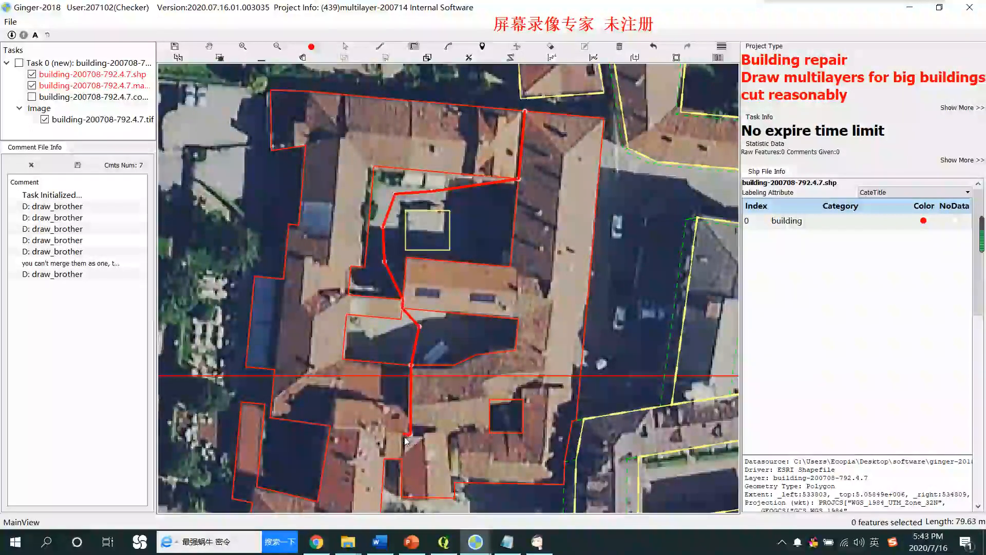
scroll(407, 439, up, 2)
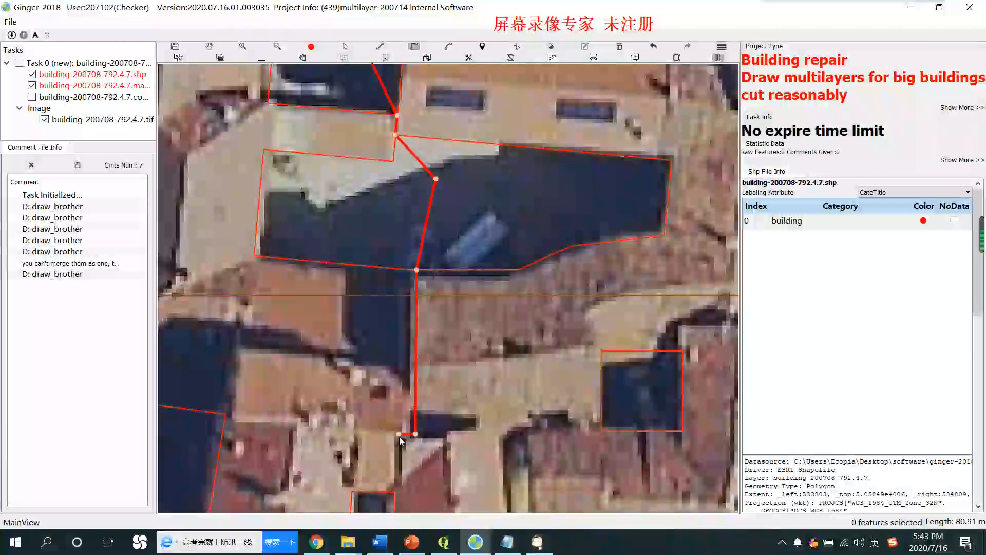
click(396, 493)
scroll(430, 236, down, 3)
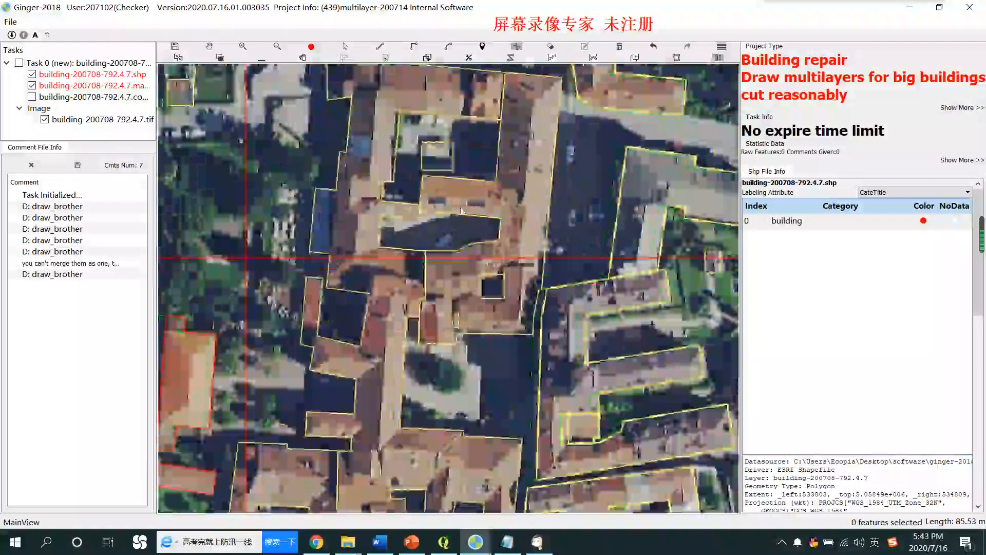
key(Escape)
click(521, 224)
click(523, 248)
scroll(391, 289, down, 2)
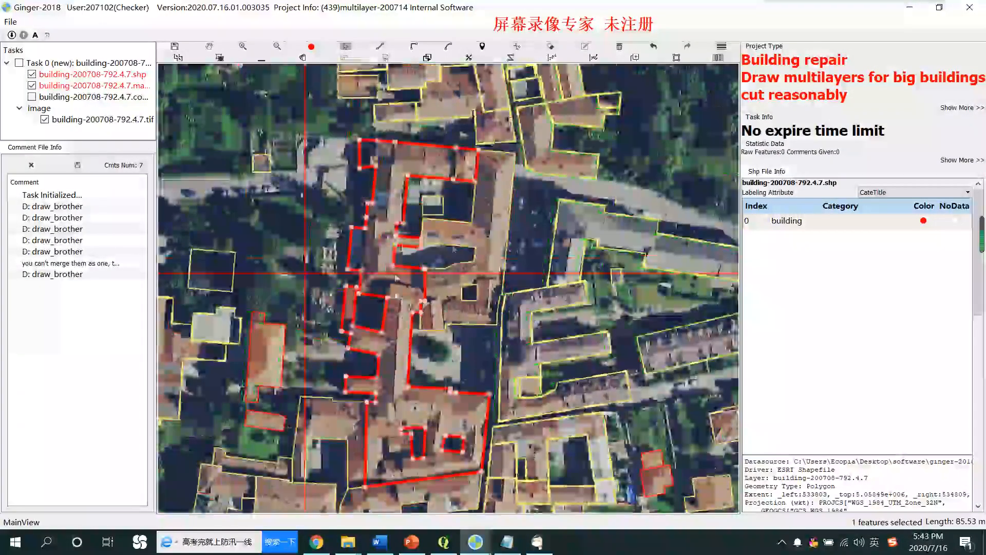
Cut the small light-roofed building off the east end of the block's north wing, from street edge to courtyard, about 13.5 m long.
scroll(426, 167, up, 5)
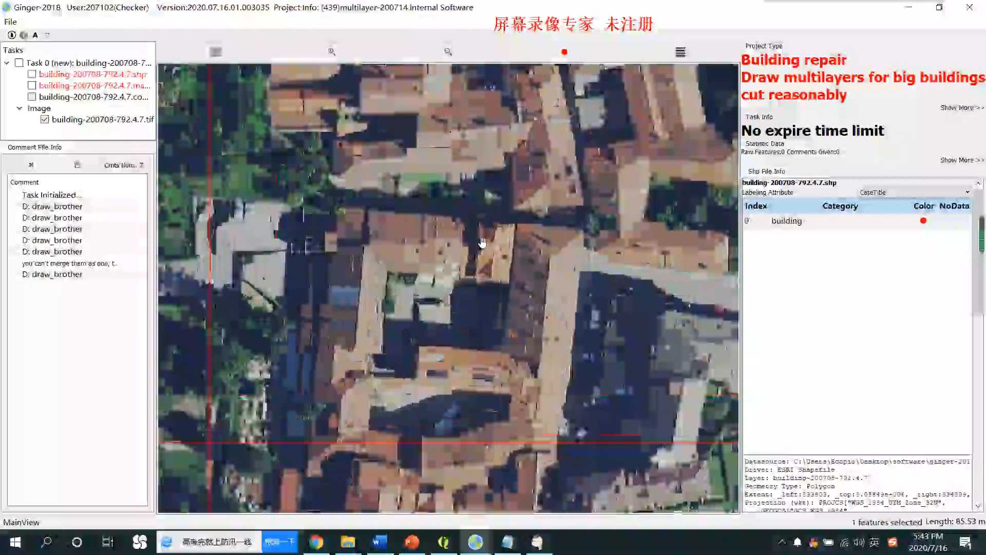
scroll(483, 242, up, 1)
click(483, 240)
click(480, 212)
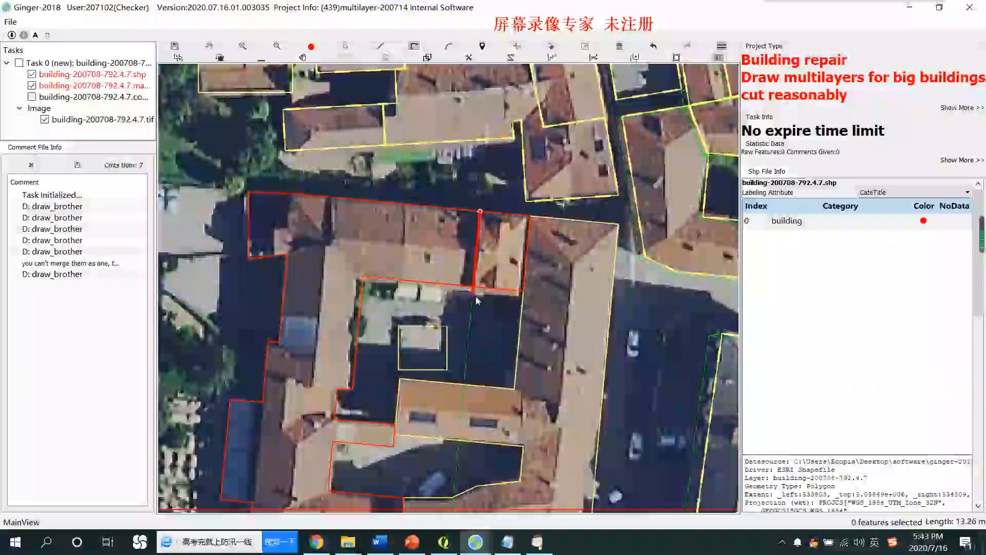
click(498, 262)
scroll(516, 248, down, 2)
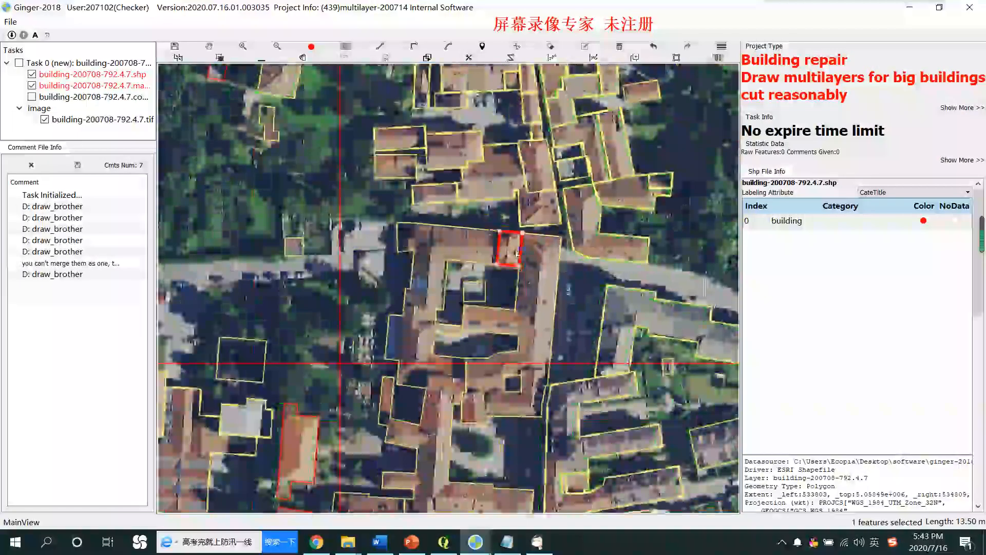
Cut the shaded ground area off the block's northwest corner, following the stepped roof edge, about 15 m long.
scroll(406, 231, up, 2)
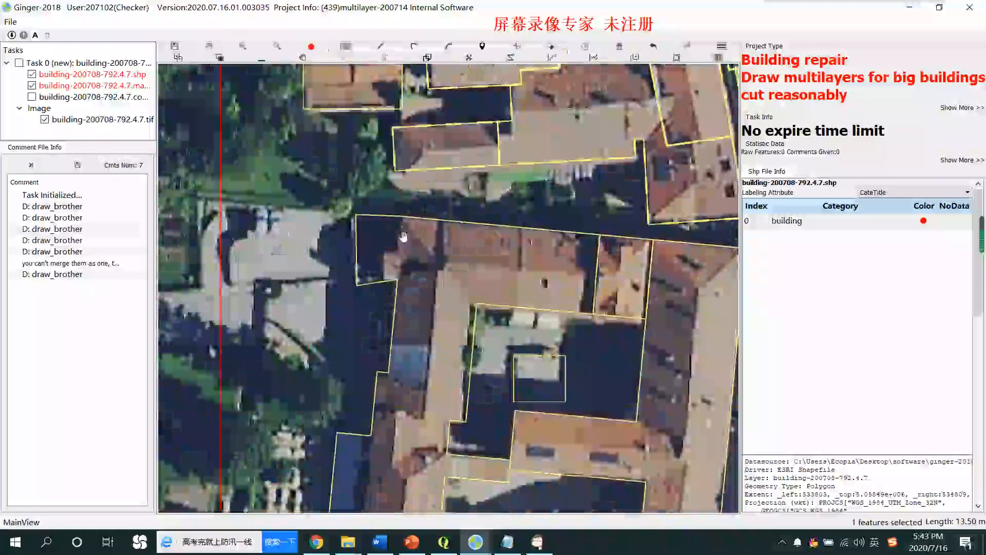
click(401, 237)
click(402, 216)
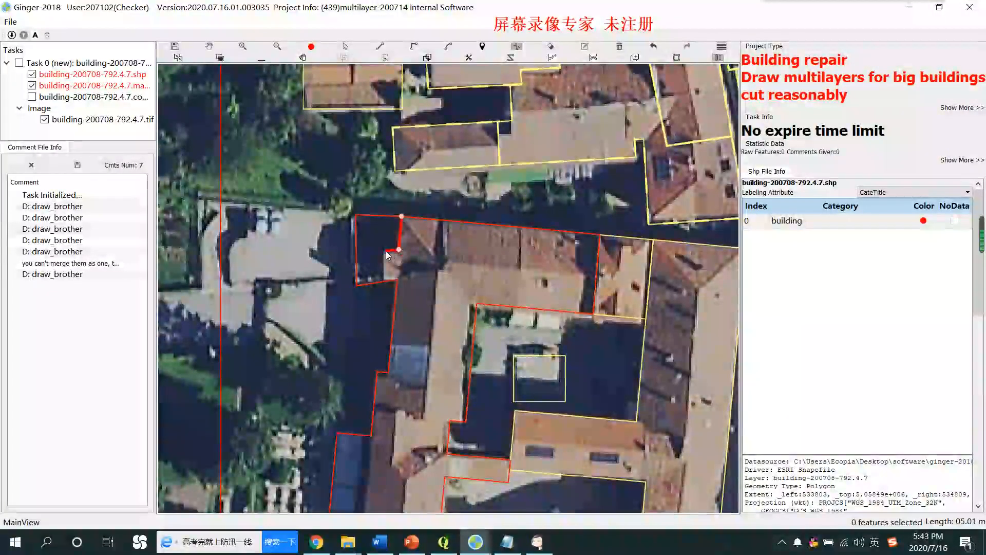
double_click(383, 300)
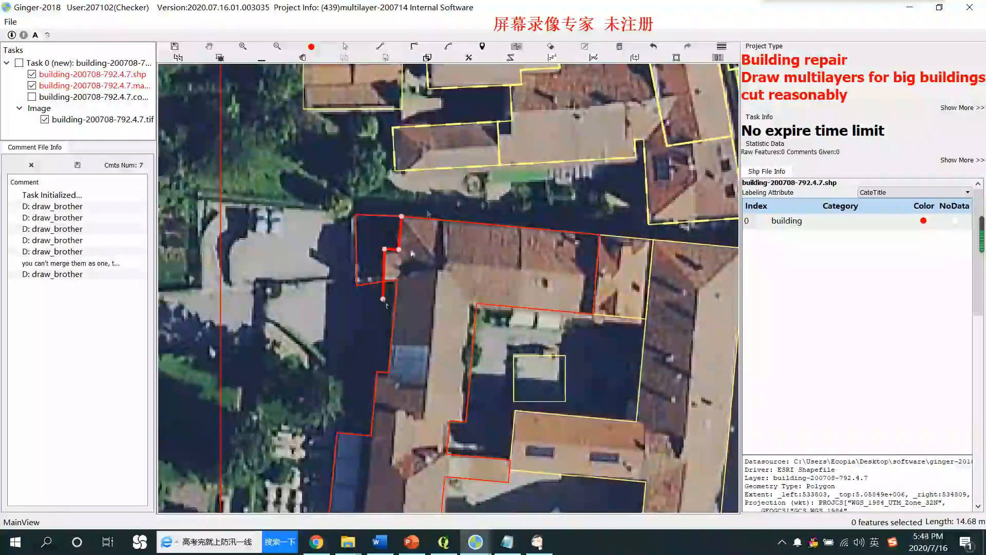
Cut the small corner roof off the block's northwest end with an L-shaped line up to the north edge, about 18 m long.
scroll(416, 319, down, 1)
drag(480, 357, 482, 289)
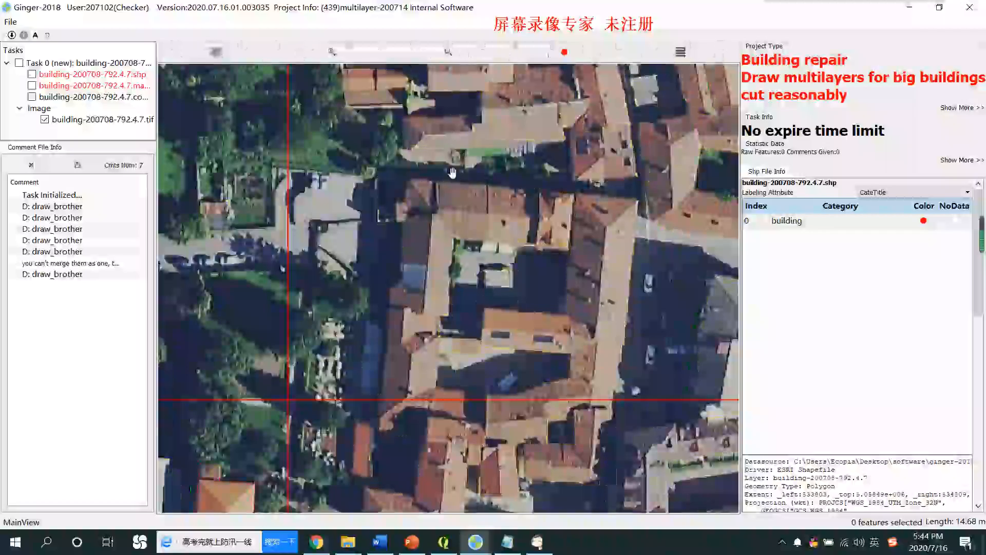
scroll(451, 176, up, 2)
click(370, 253)
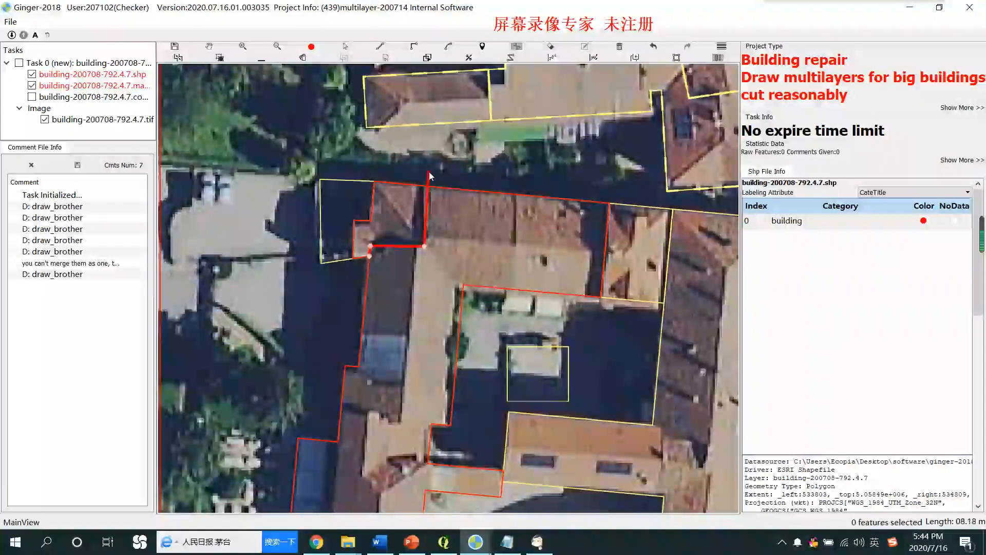
double_click(429, 177)
click(416, 222)
scroll(417, 221, down, 2)
Cut the block's west wing east-west from the courtyard's southwest corner to the outer wall, about 15 m long.
scroll(426, 298, up, 2)
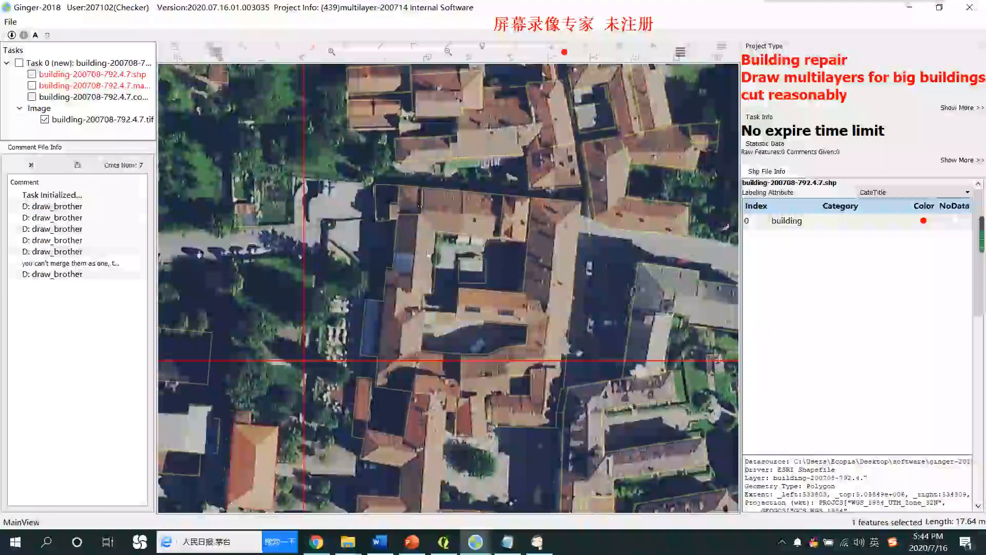
click(429, 272)
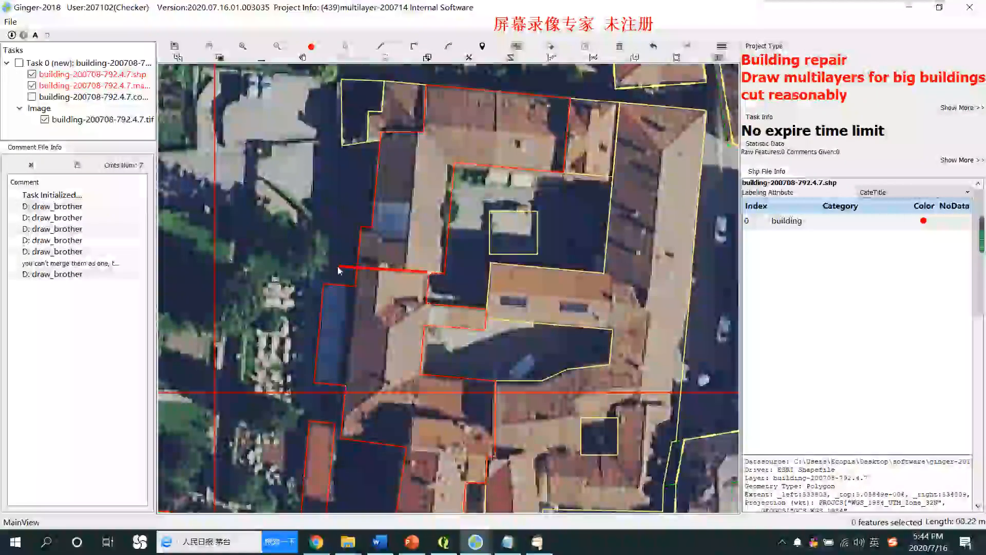
scroll(411, 205, down, 1)
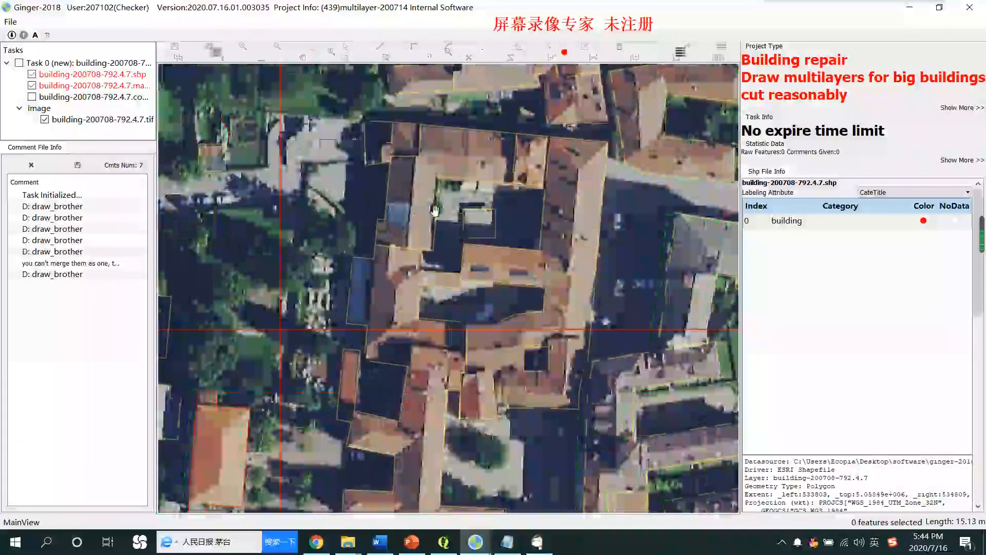
Cut the narrow blue-roofed strip off the west side of the block along the main building's wall, about 21 m long.
drag(498, 291, 498, 253)
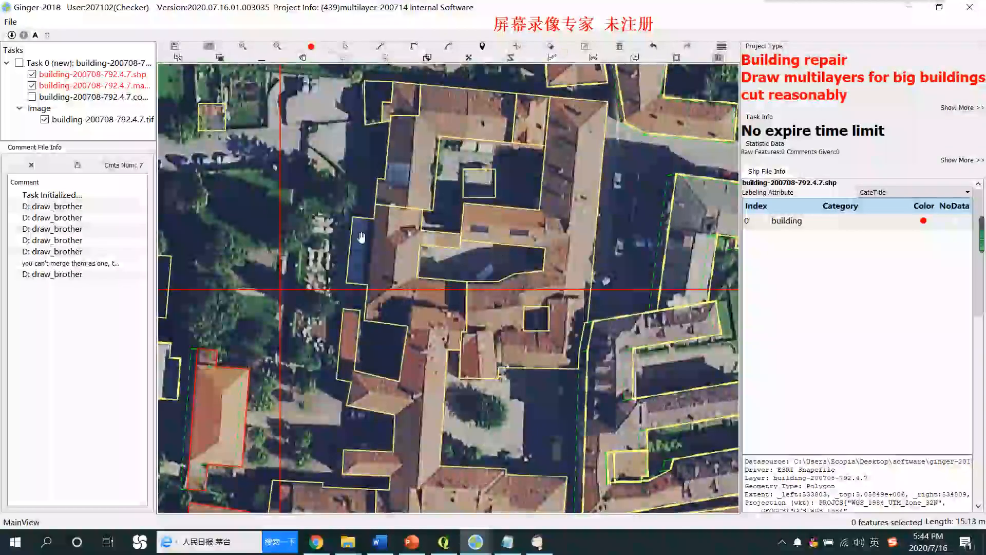
scroll(380, 218, up, 2)
click(383, 211)
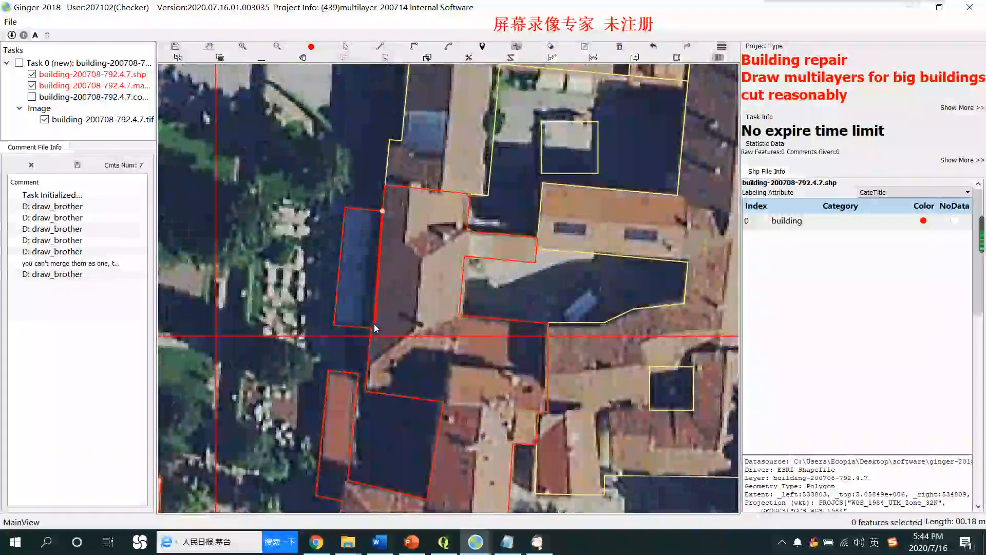
double_click(371, 327)
click(383, 211)
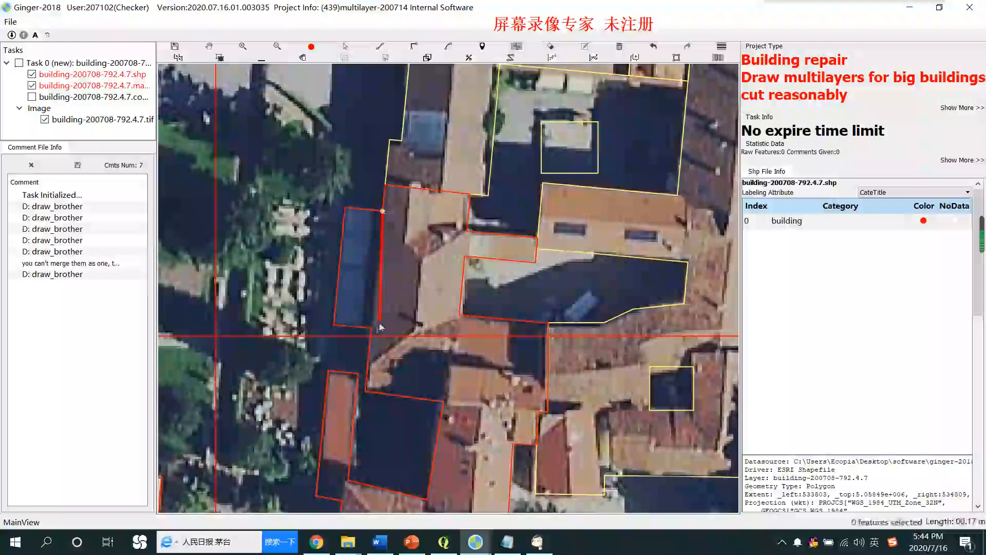
double_click(346, 358)
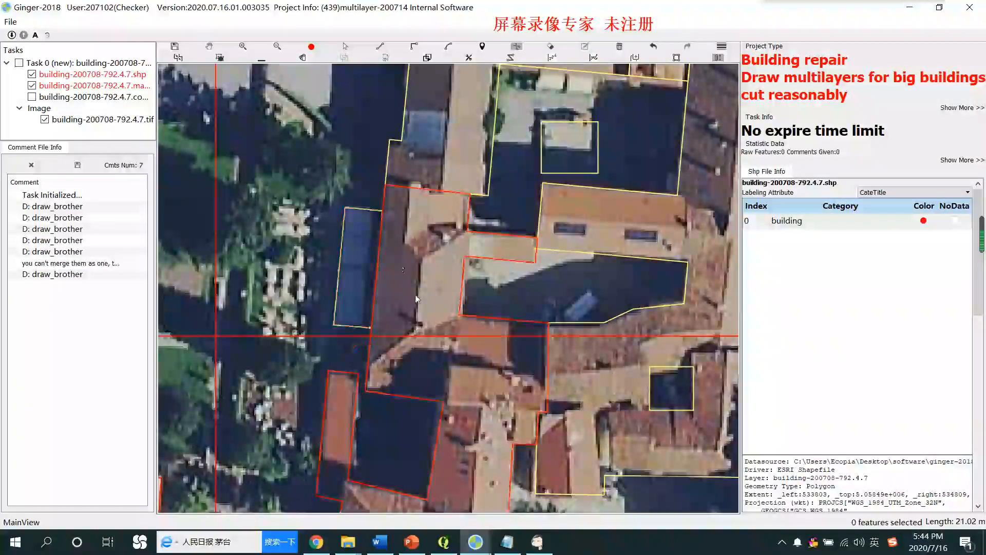
Try to cut the block's southern part east-west past the small southeast courtyard to the street, about 38 m long.
scroll(421, 282, down, 1)
key(Escape)
drag(566, 323, 457, 269)
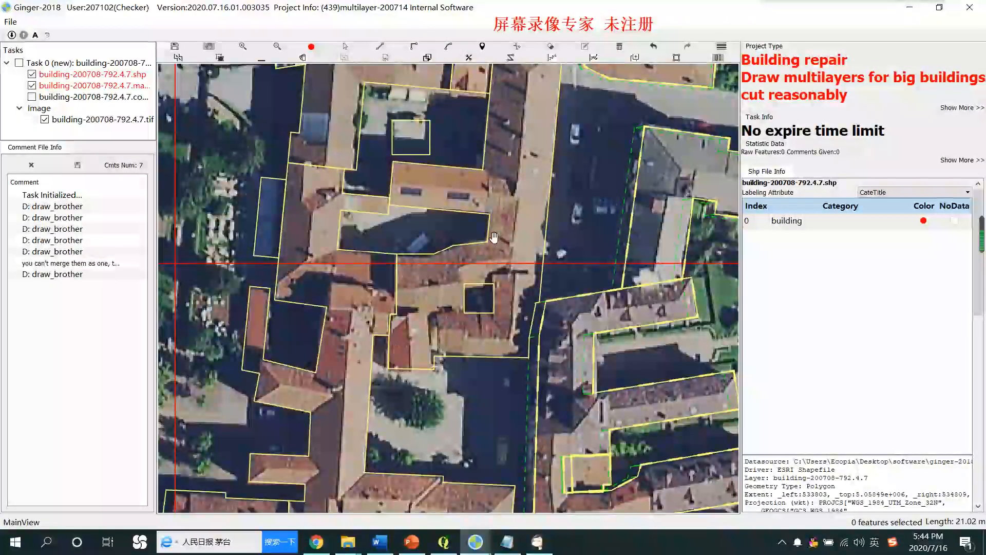
mouse_move(512, 215)
mouse_down()
mouse_move(464, 311)
mouse_move(499, 221)
mouse_up()
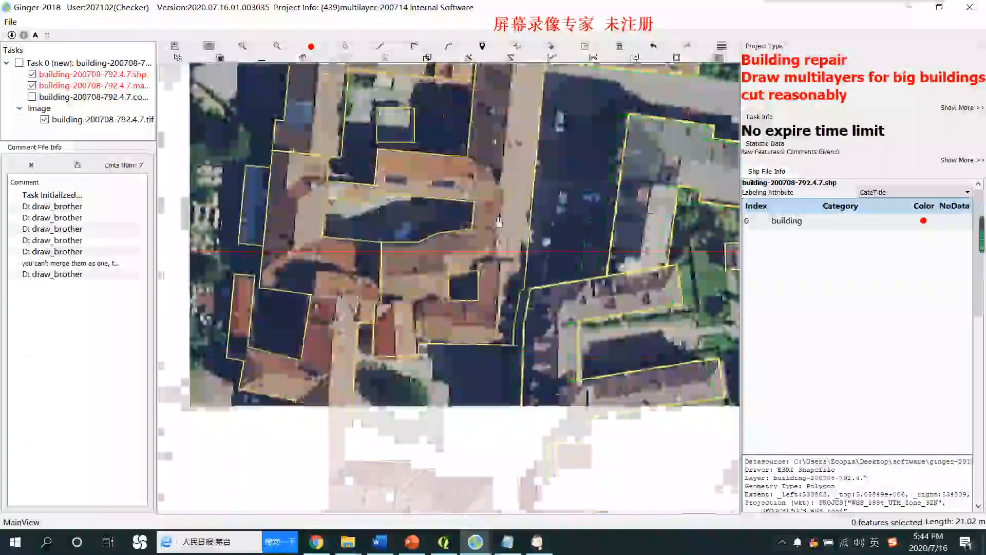
scroll(394, 311, up, 1)
key(c)
click(375, 298)
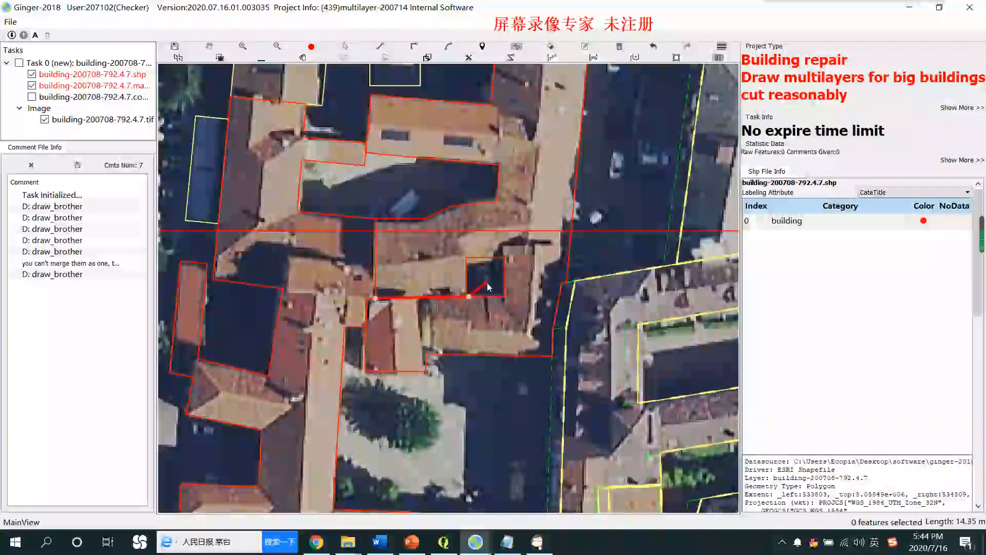
click(504, 245)
double_click(596, 248)
scroll(604, 241, down, 2)
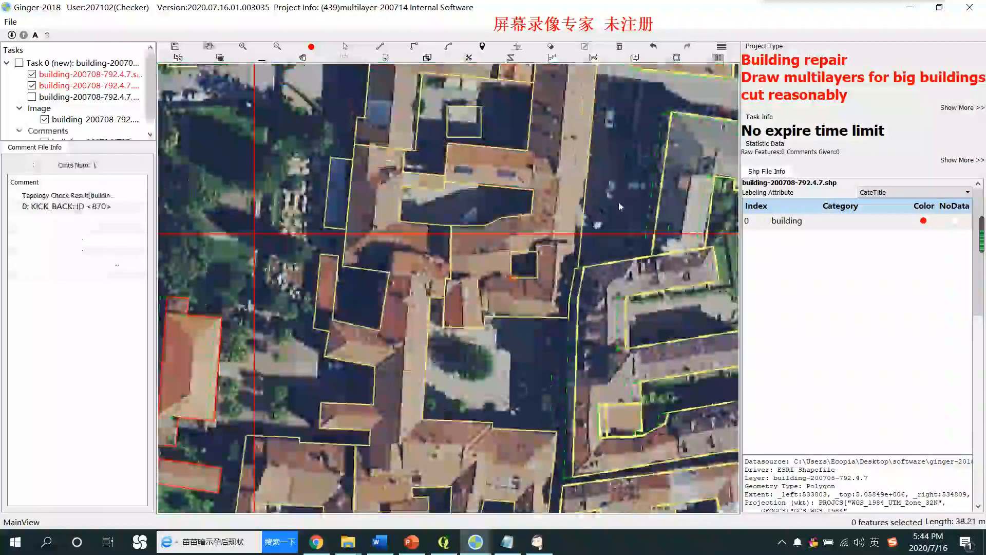
Examine the roofs and street edge along the block's east side with the building outlines hidden and shown.
drag(611, 224, 541, 305)
scroll(524, 330, up, 1)
key(space)
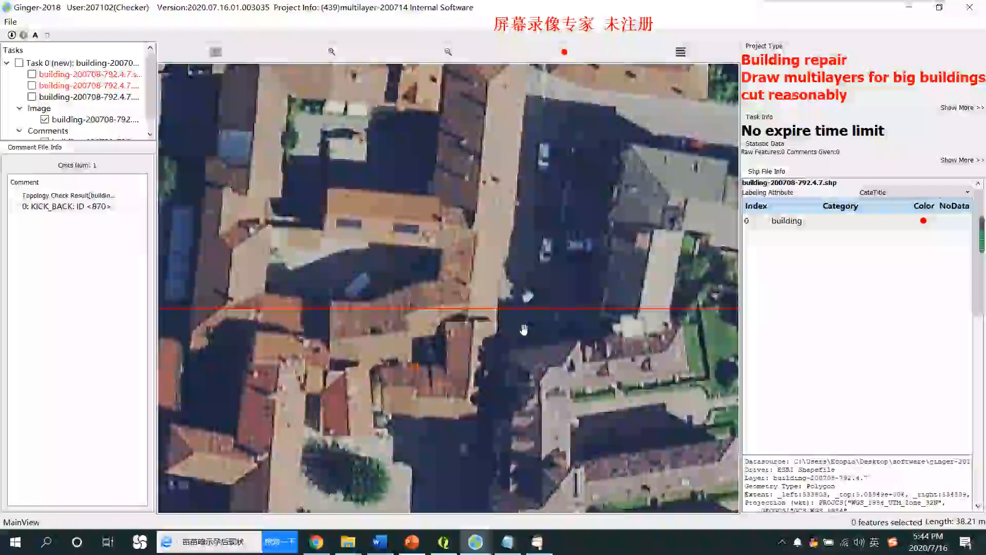
key(space)
drag(520, 361, 524, 252)
scroll(525, 251, down, 1)
scroll(525, 251, up, 1)
key(space)
key(space)
click(465, 236)
drag(496, 161, 480, 256)
key(space)
key(space)
key(space)
scroll(499, 304, down, 1)
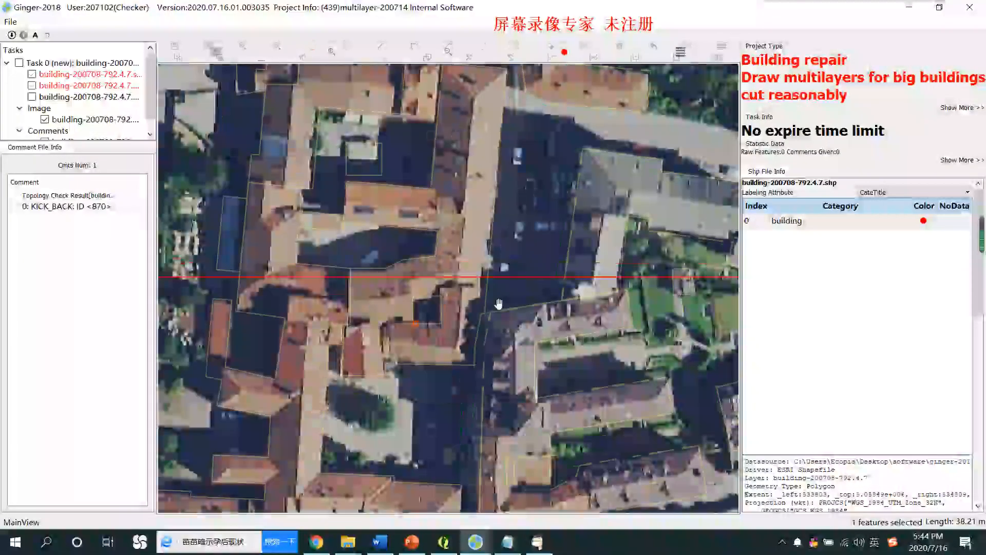
key(space)
key(space)
key(space)
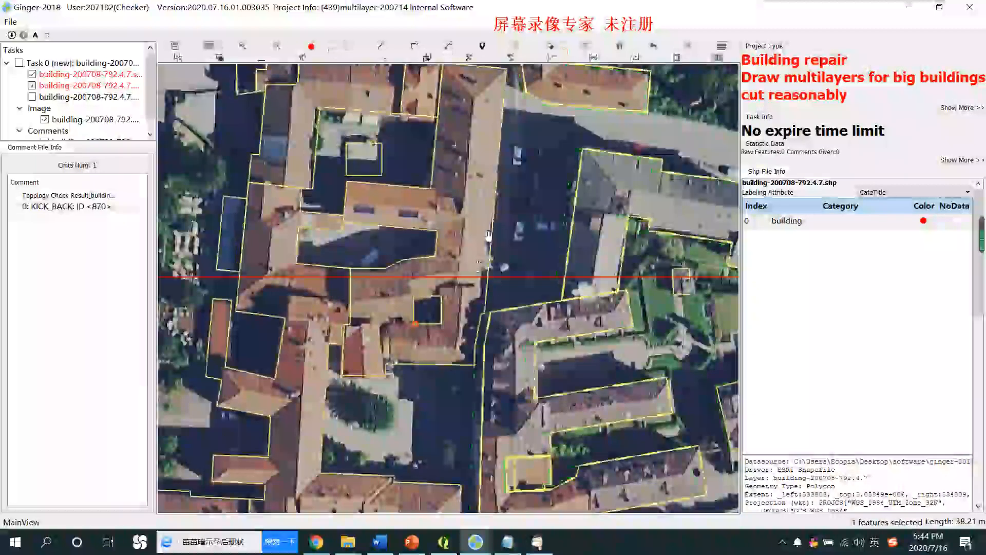
Reshape the lower part of the block's east edge with a short inward step, following the roof down towards the southeast corner.
click(488, 219)
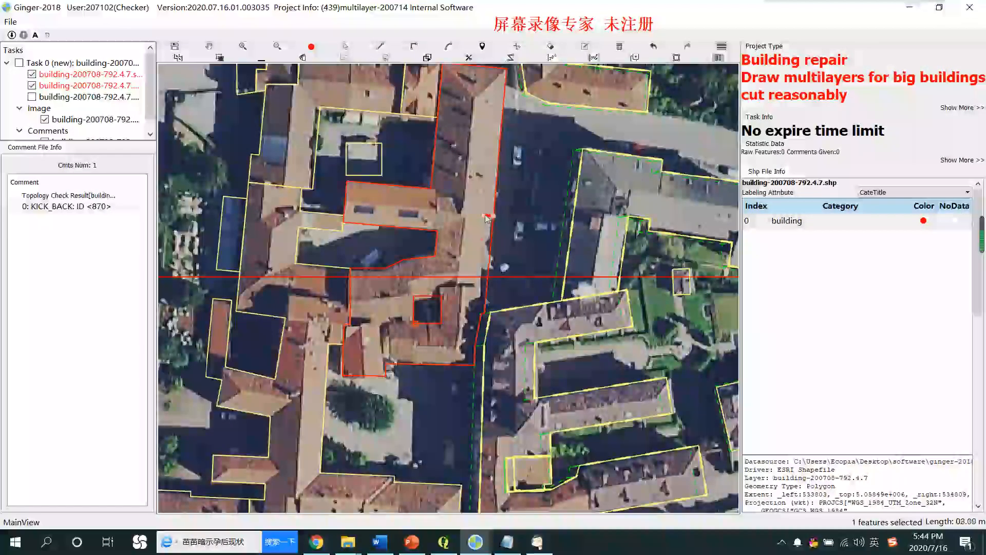
scroll(490, 300, up, 2)
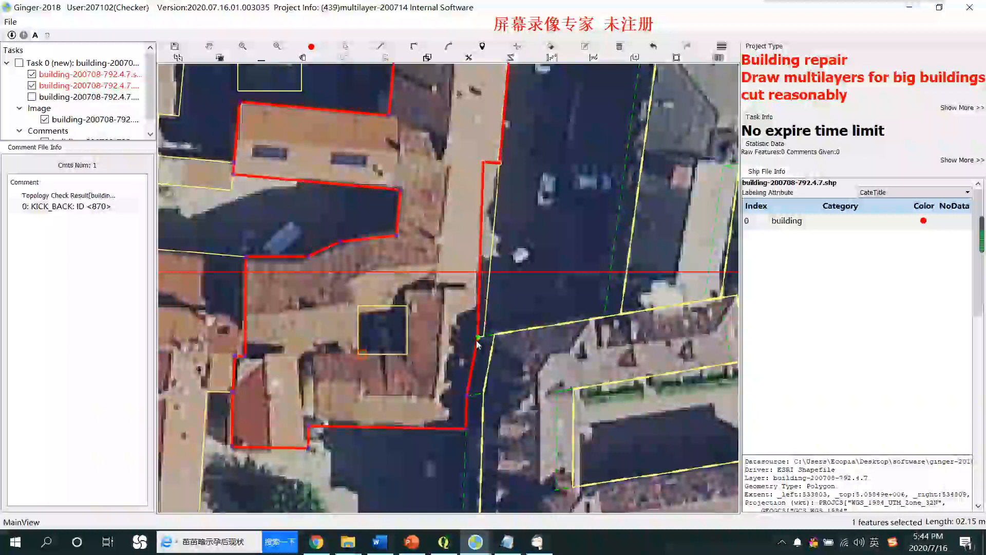
drag(472, 356, 468, 396)
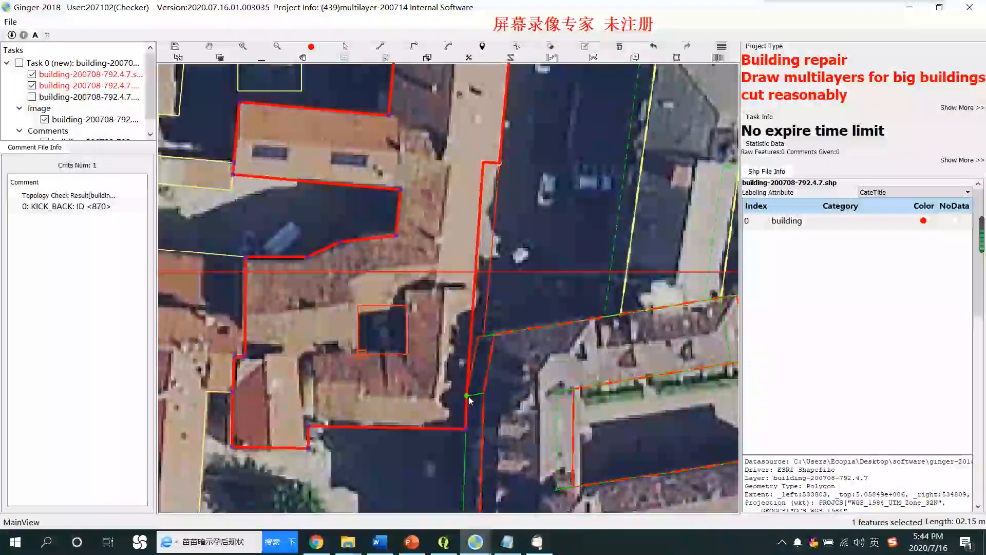
scroll(507, 232, down, 5)
scroll(493, 243, up, 3)
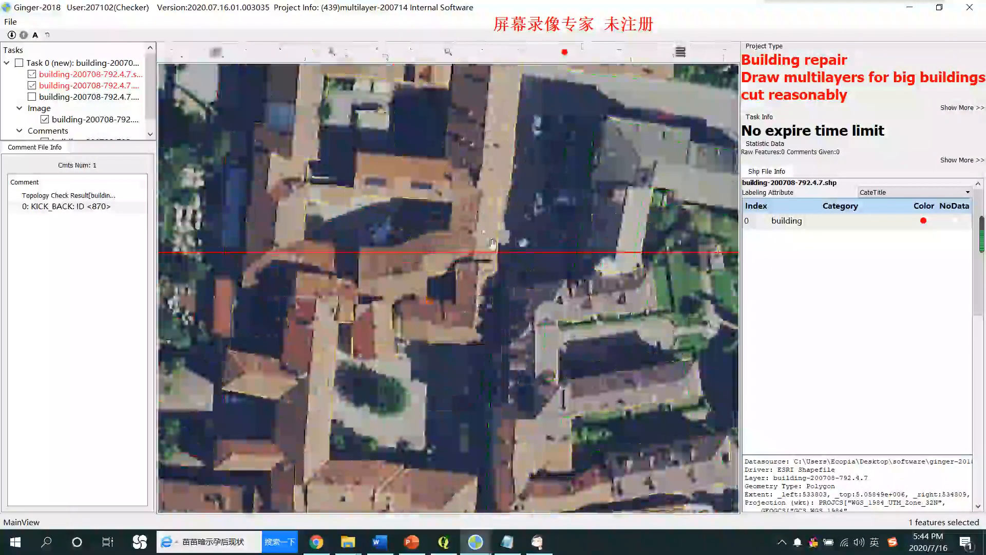
Try to cut the small red-roofed building off the block's south side with an L-shaped line about 21 m long, and undo it.
drag(440, 395, 501, 405)
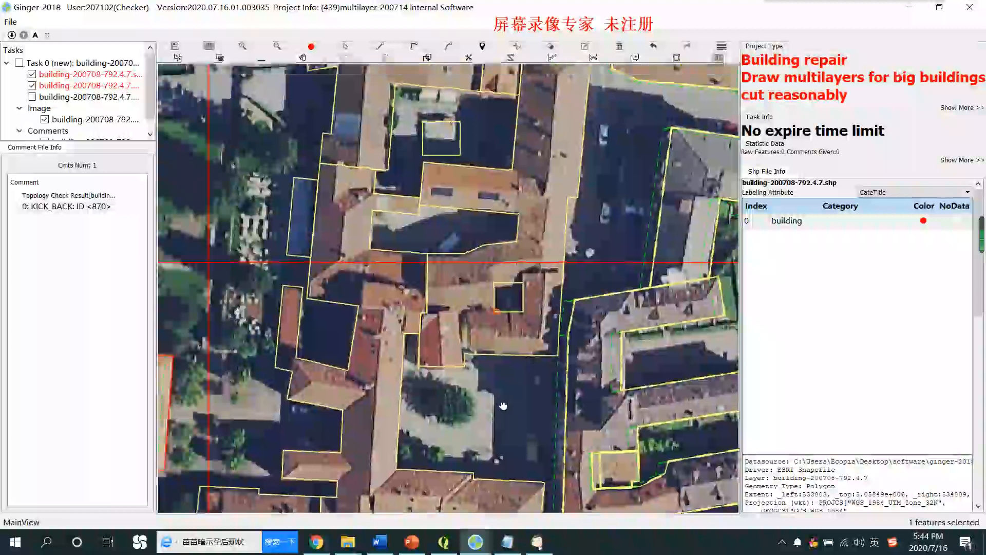
scroll(432, 319, up, 1)
click(419, 310)
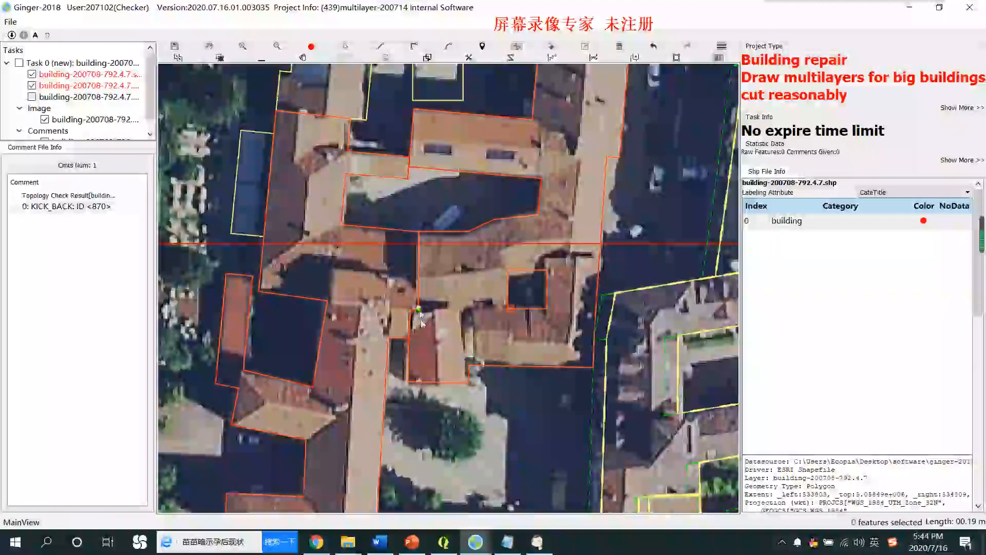
click(469, 311)
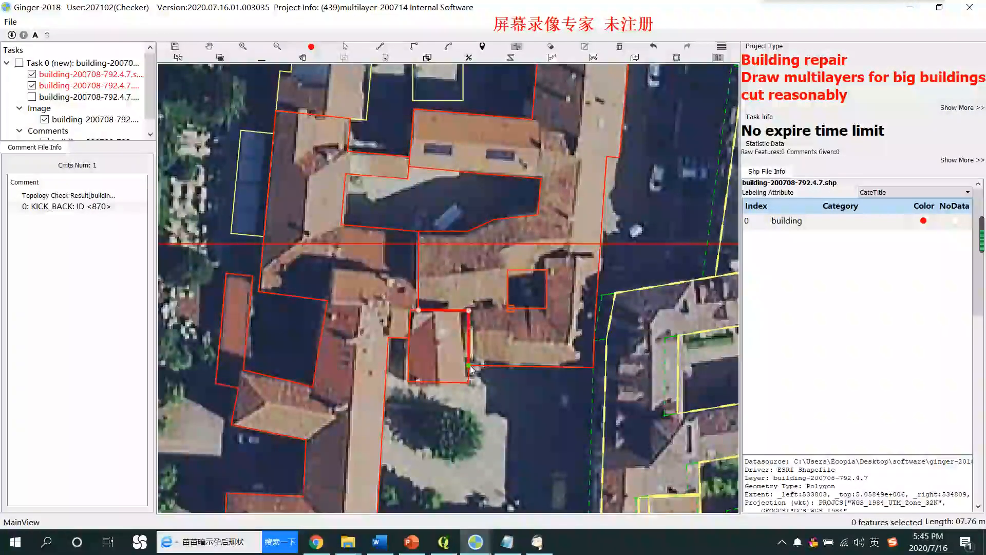
double_click(492, 392)
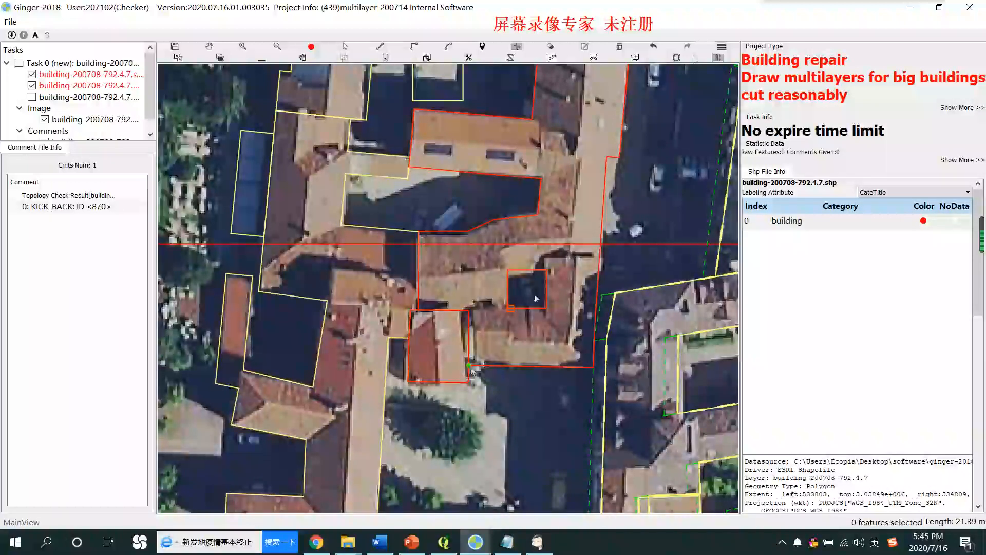
key(ctrl+z)
Try to cut off the small red-roofed building with a slightly slanted east side, about 18 m long, and undo it.
click(418, 310)
click(460, 312)
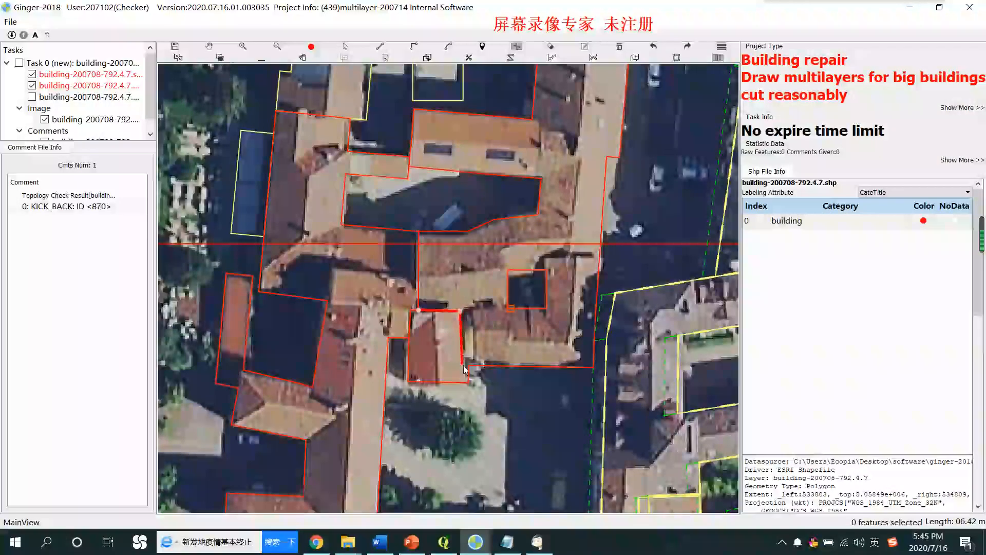
click(467, 365)
scroll(472, 373, up, 1)
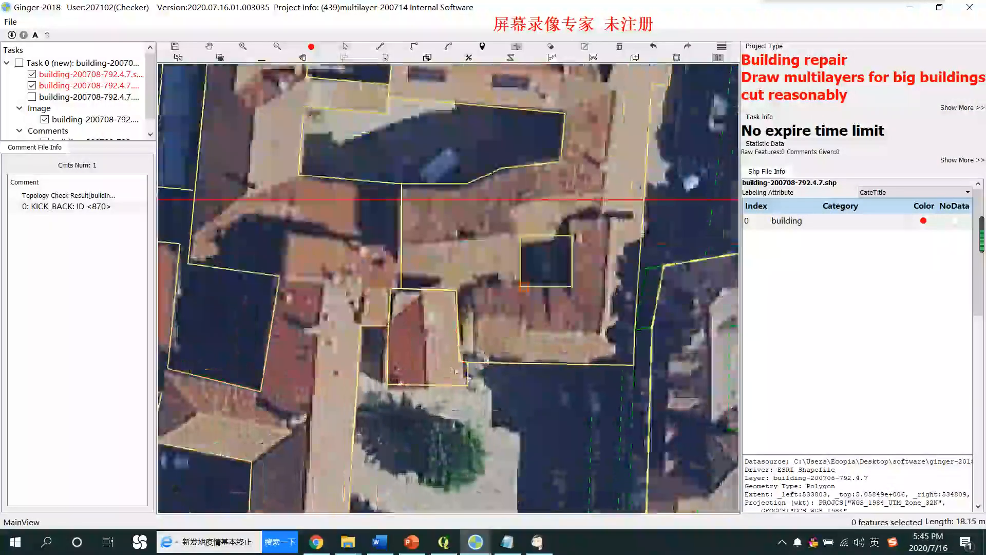
click(470, 382)
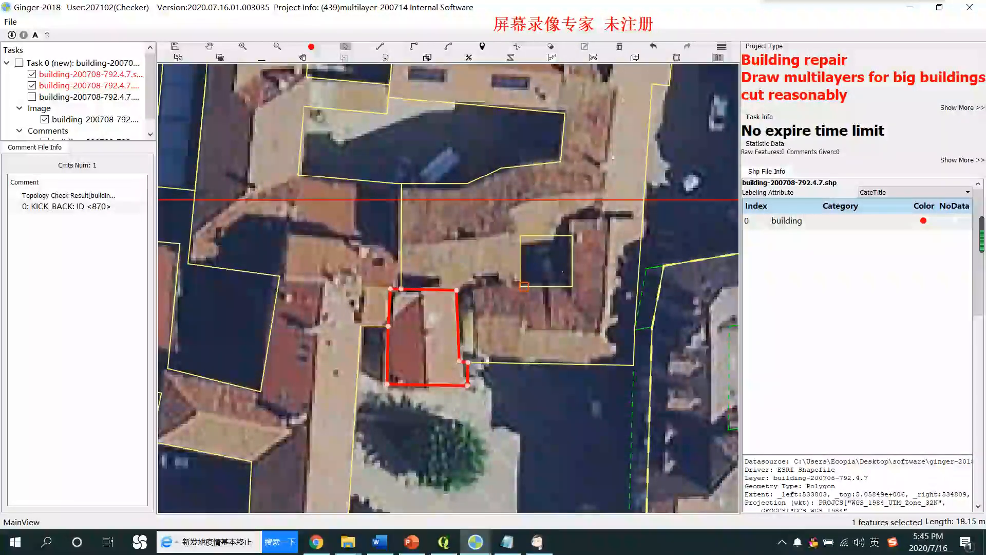
click(653, 48)
Cut the small red-roofed building off the block's south side with a straight L-shaped line, about 21 m long.
click(401, 290)
click(469, 293)
click(469, 364)
double_click(498, 391)
scroll(522, 326, down, 1)
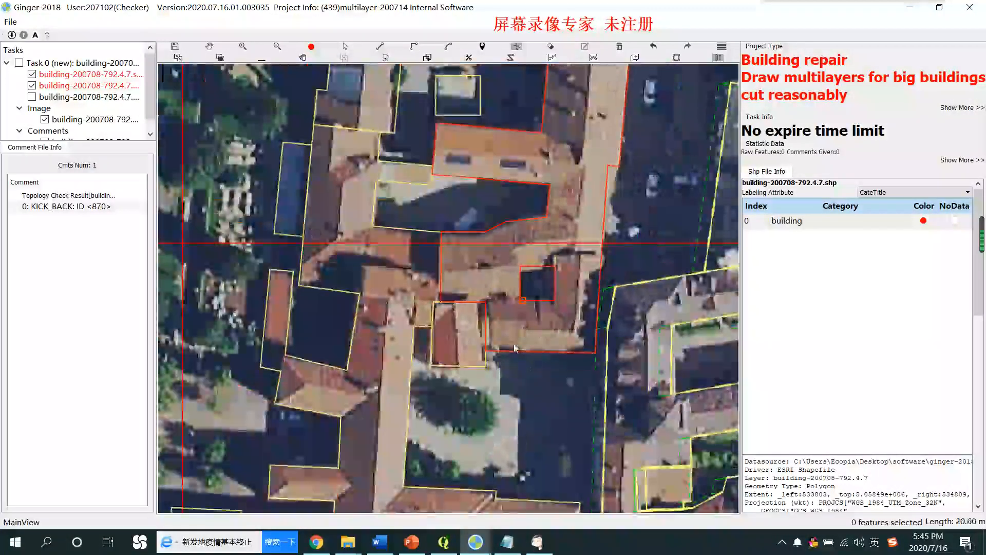
Examine the roof boundaries between the small red-roofed building and the southeast courtyard with the outlines hidden and shown.
drag(544, 334, 516, 388)
scroll(426, 393, up, 2)
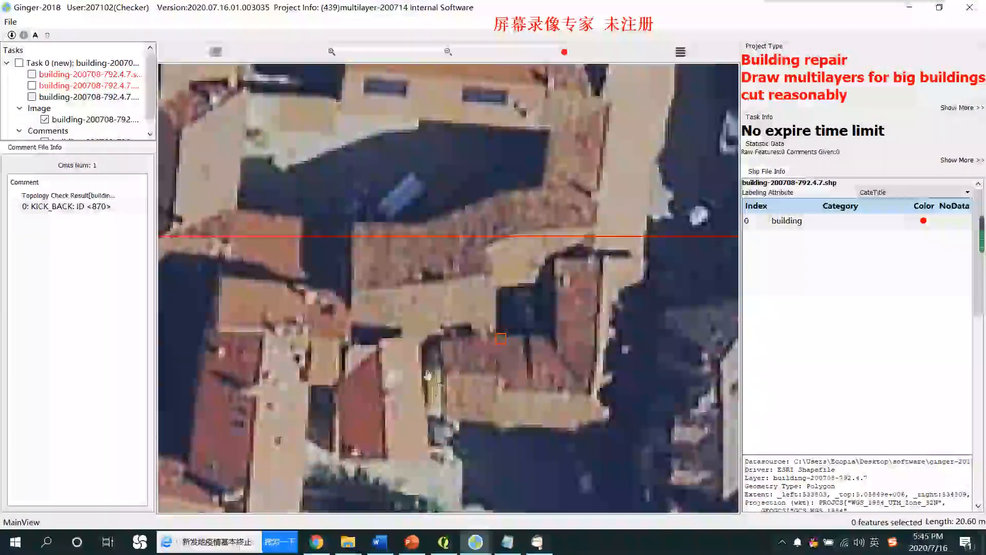
scroll(437, 393, up, 1)
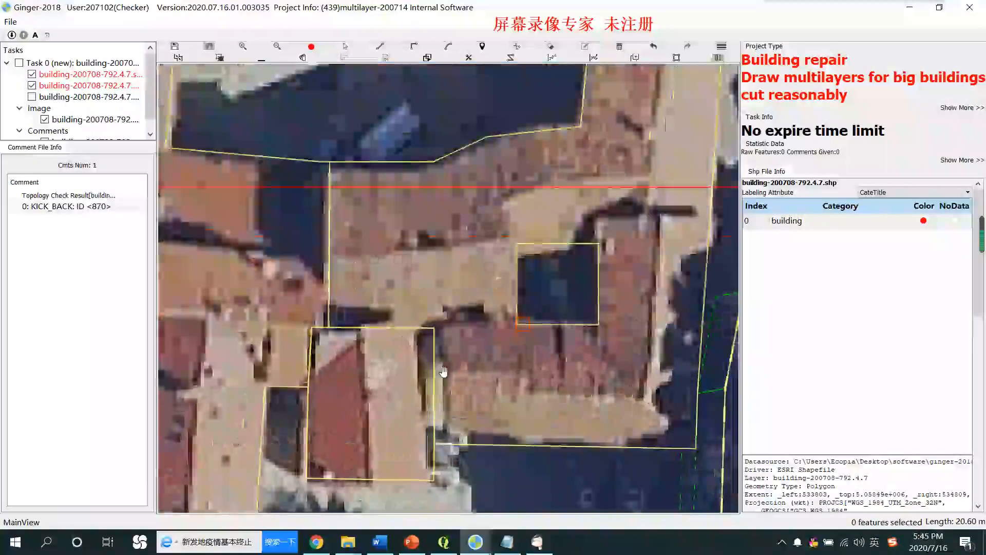
scroll(455, 392, down, 1)
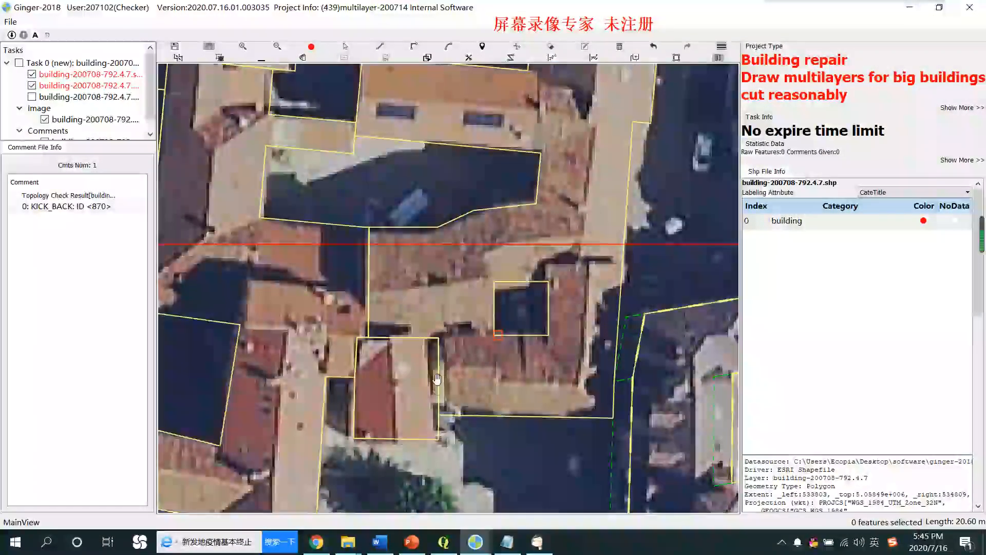
scroll(437, 383, up, 1)
scroll(465, 381, down, 1)
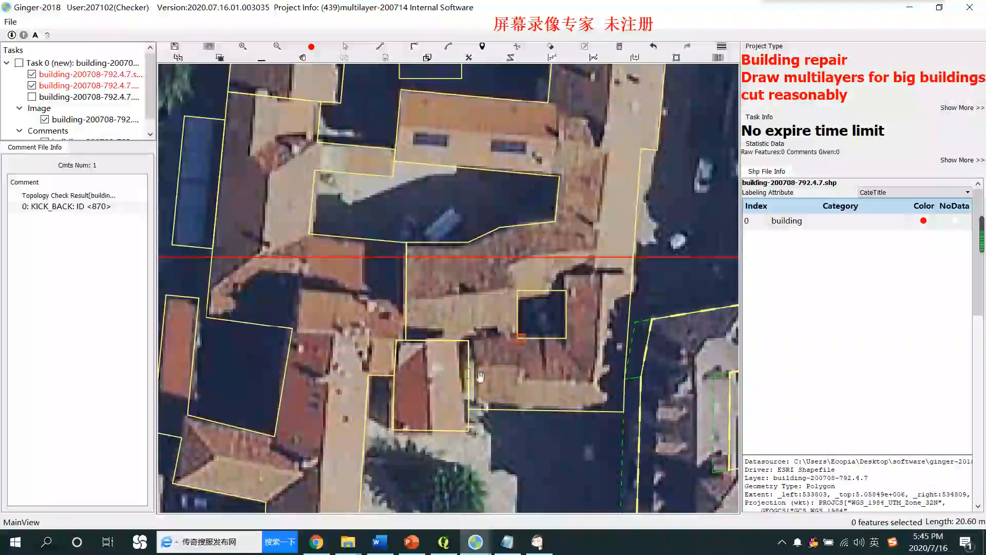
key(space)
key(space)
key(space)
key(space)
key(space)
key(space)
key(space)
key(space)
key(c)
click(469, 341)
click(518, 339)
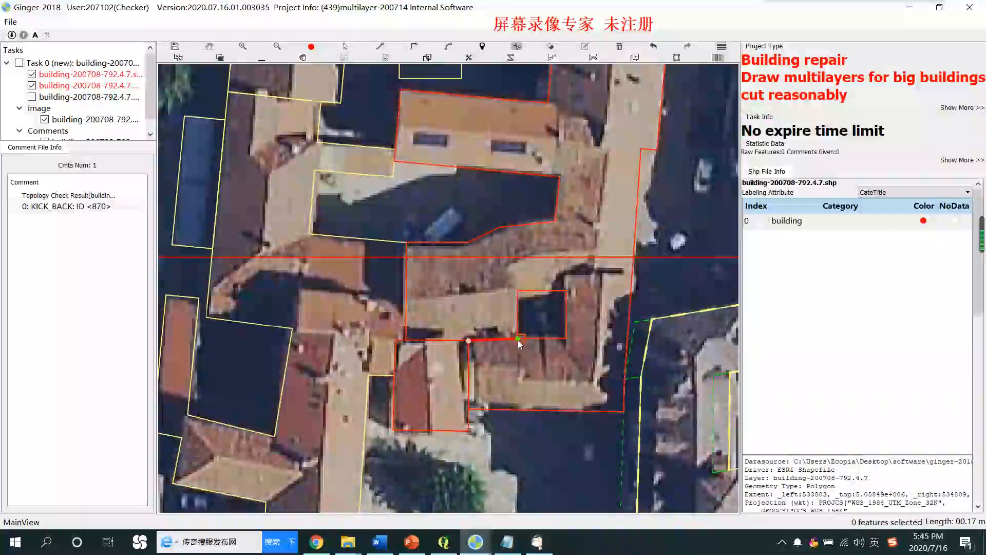
click(543, 324)
key(Escape)
Cut the block's southeast building off along the small courtyard, from the red-roofed building's northeast corner to the street edge, about 27 m long.
click(579, 265)
scroll(565, 330, down, 2)
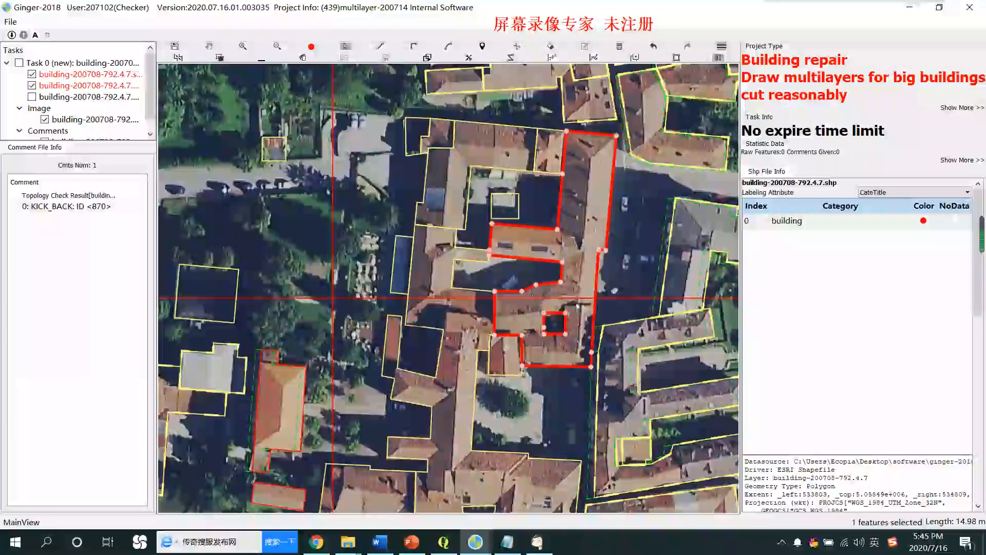
scroll(560, 308, up, 2)
click(496, 362)
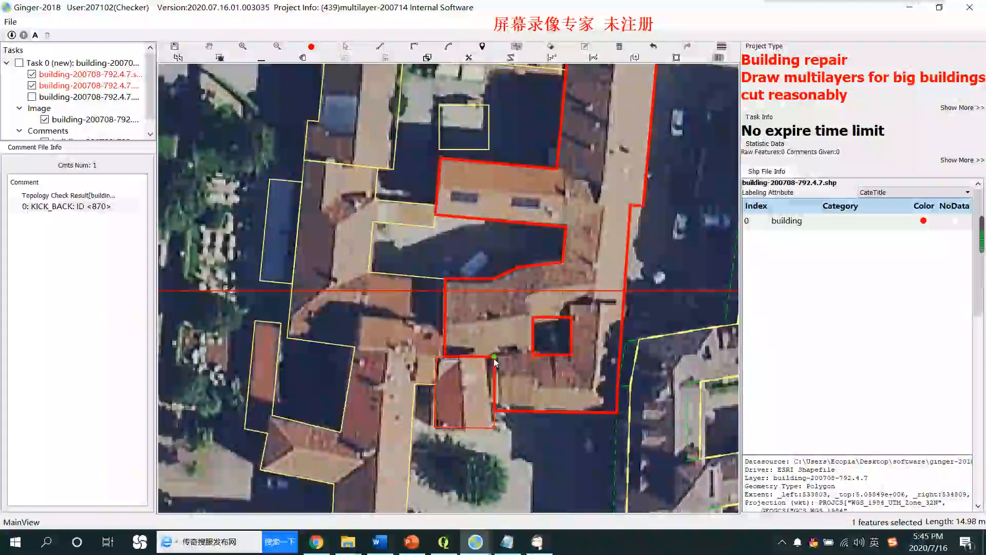
click(571, 317)
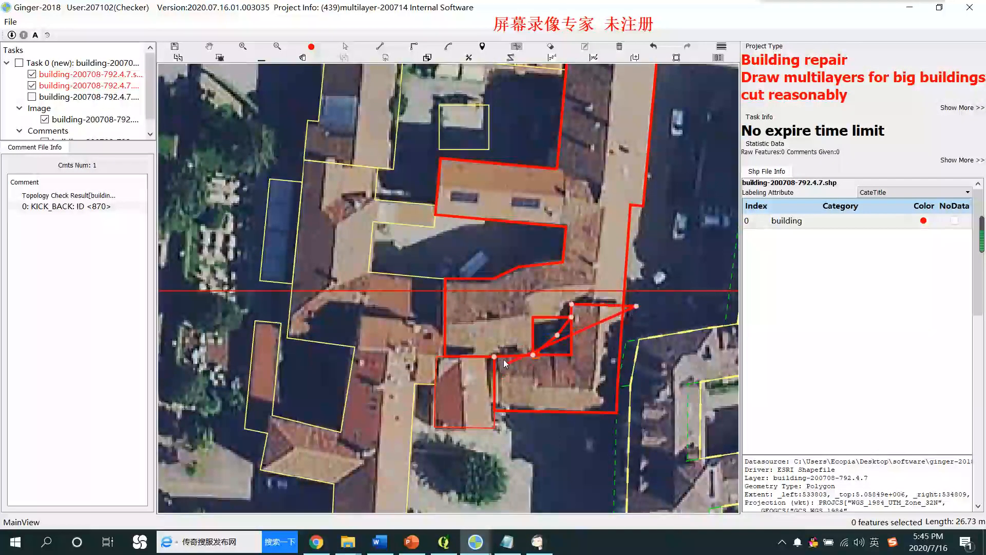
key(Escape)
Examine the separated southeast building and the remaining east wing with the outlines hidden and shown.
drag(582, 353, 572, 381)
click(582, 398)
click(586, 286)
scroll(586, 334, down, 1)
key(space)
key(space)
key(space)
key(space)
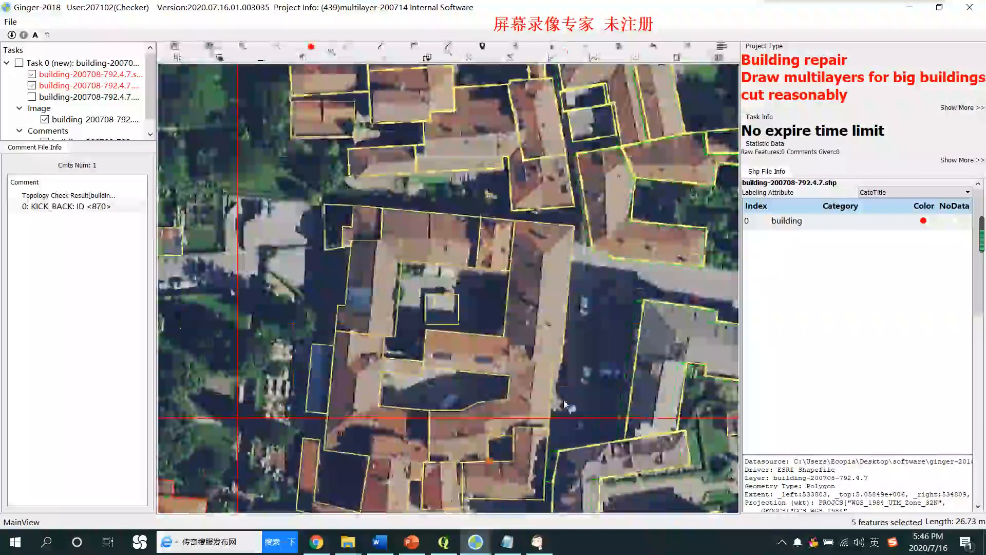
Cut the roof with two skylights between the courtyards off the east wing, about 17 m long, and save the task.
scroll(570, 392, up, 2)
click(506, 336)
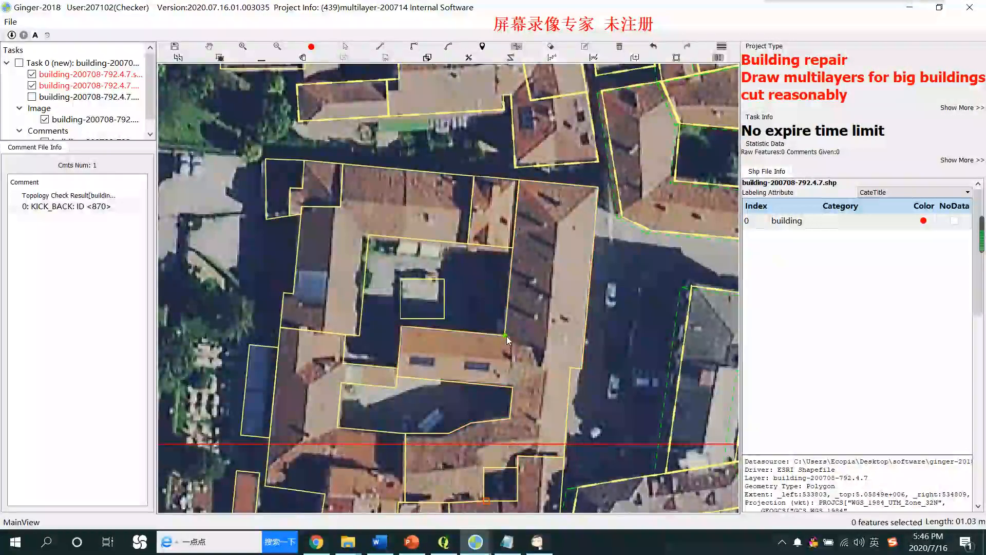
click(517, 337)
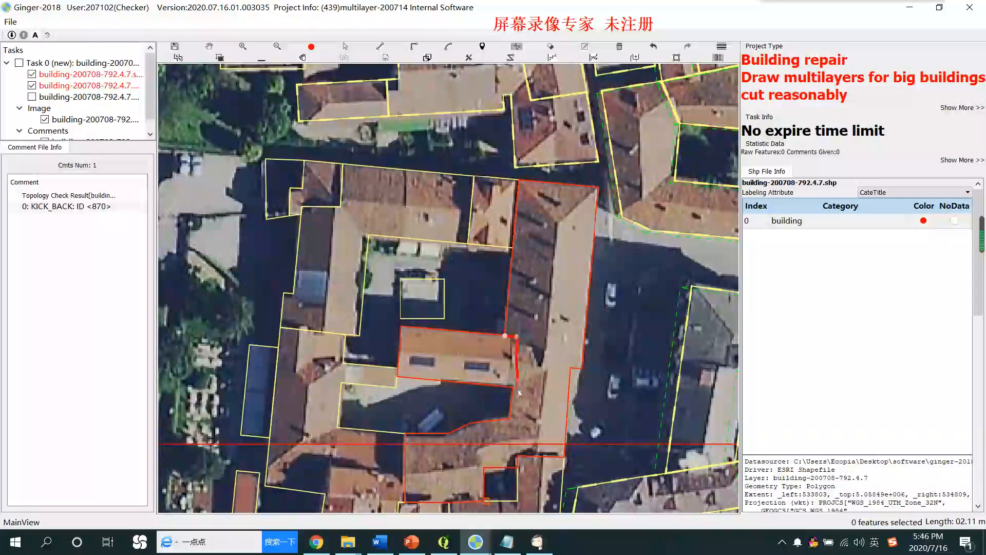
click(488, 407)
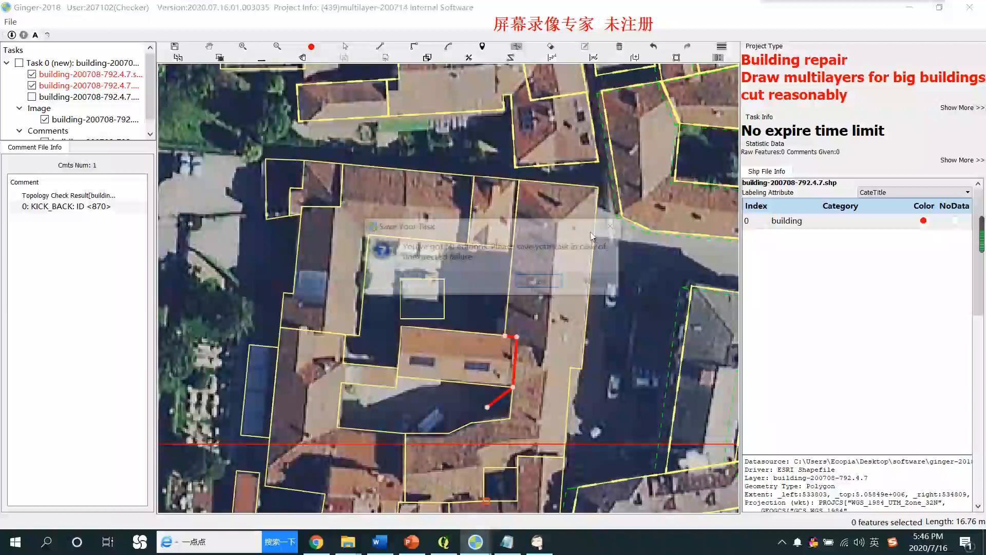
click(532, 280)
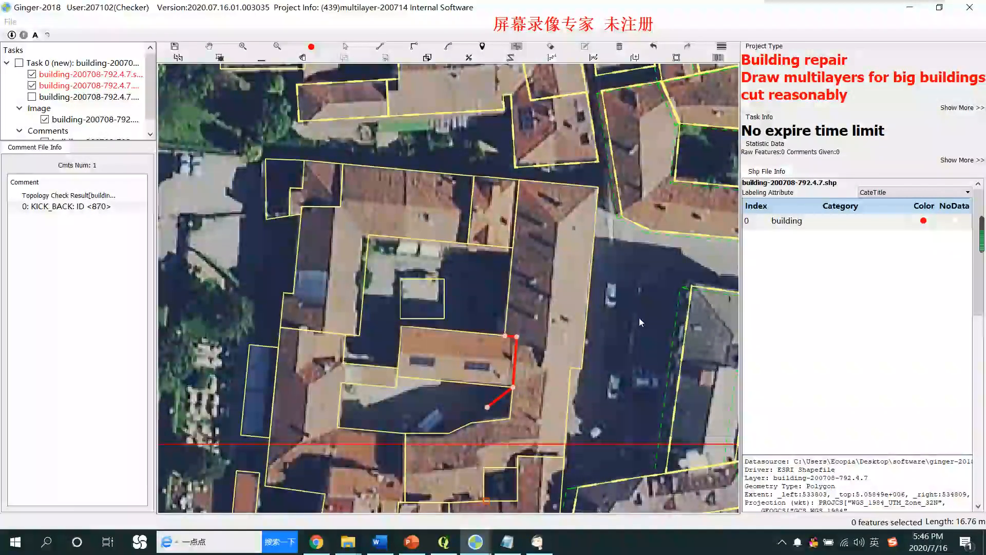
Cut the west part east-west from the red-roofed building's northwest corner to the southwest courtyard's northeast corner, about 18 m long.
drag(509, 347, 531, 335)
scroll(533, 338, down, 3)
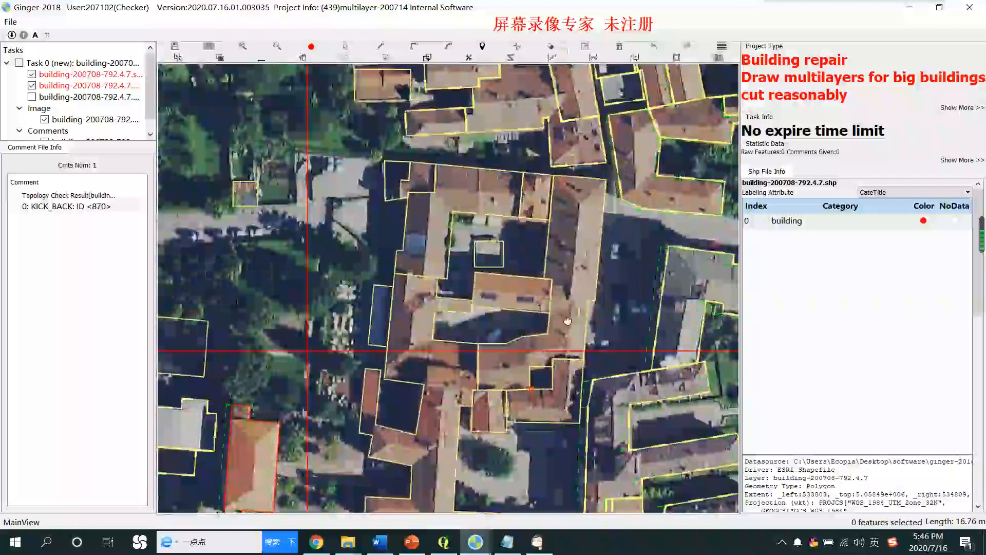
scroll(428, 342, up, 3)
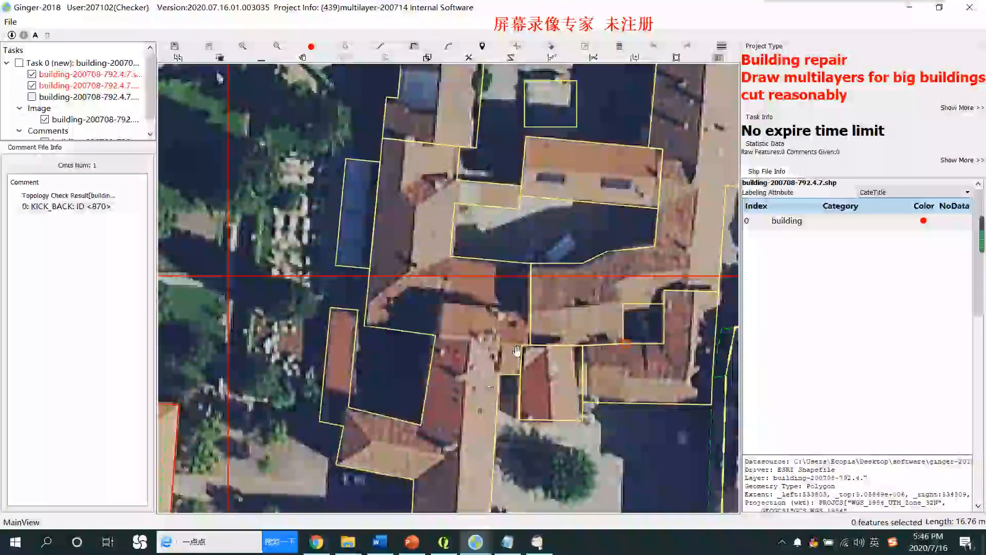
click(522, 345)
click(437, 335)
click(407, 348)
right_click(428, 360)
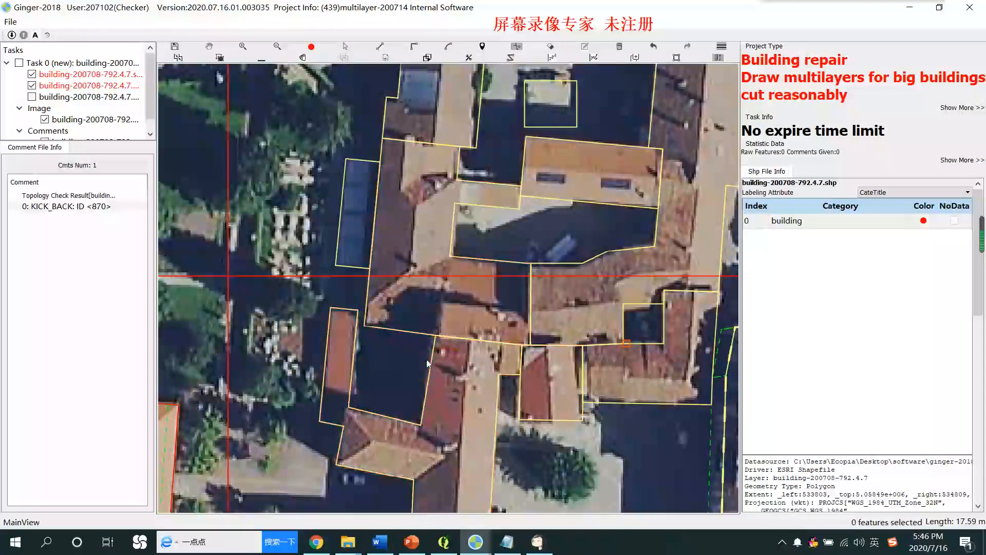
Cut the small roof strip off the west wing, from the southwest courtyard's northeast corner to the east wing boundary, about 23 m long.
click(439, 302)
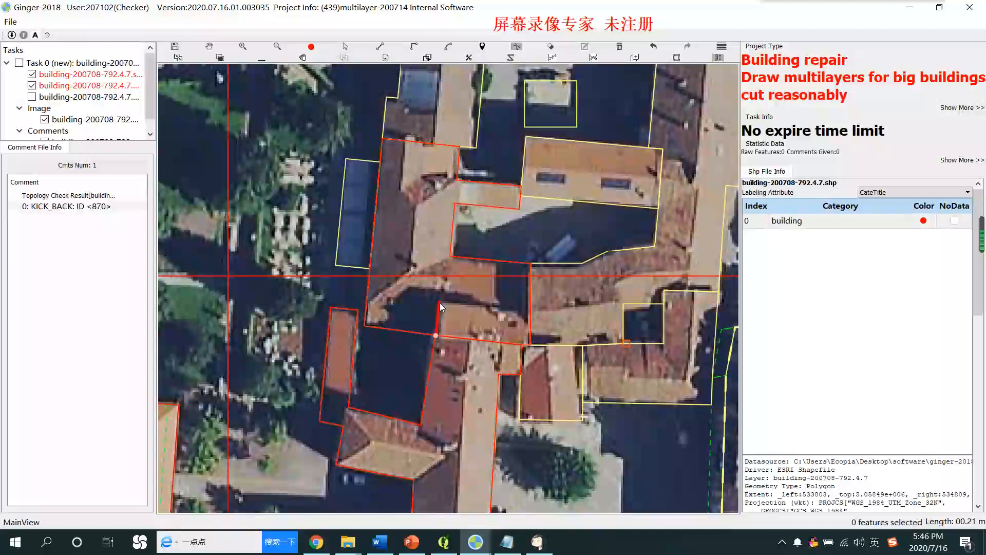
double_click(560, 313)
key(Escape)
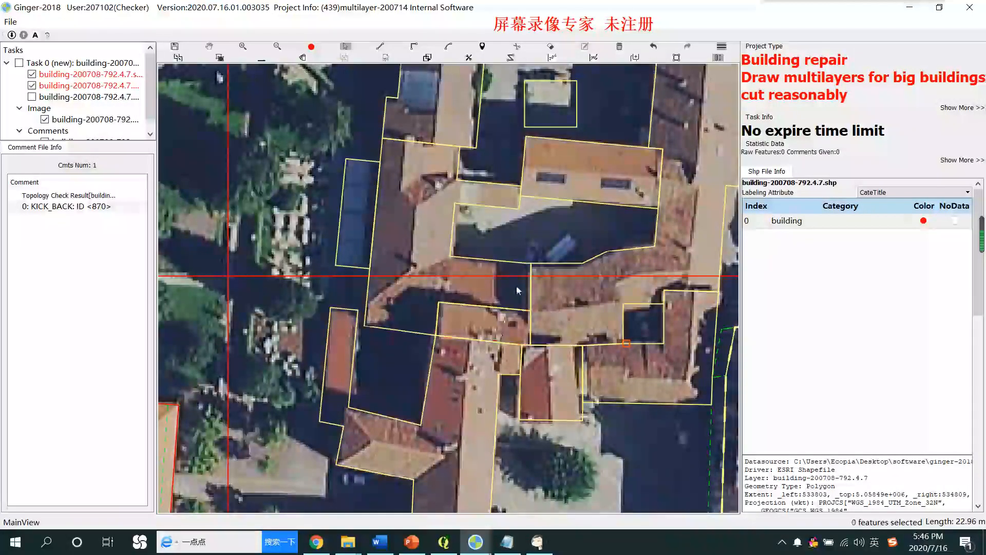
Examine the separated roof strip and the whole courtyard block with the outlines hidden and shown.
scroll(502, 313, down, 2)
click(503, 313)
scroll(587, 321, down, 1)
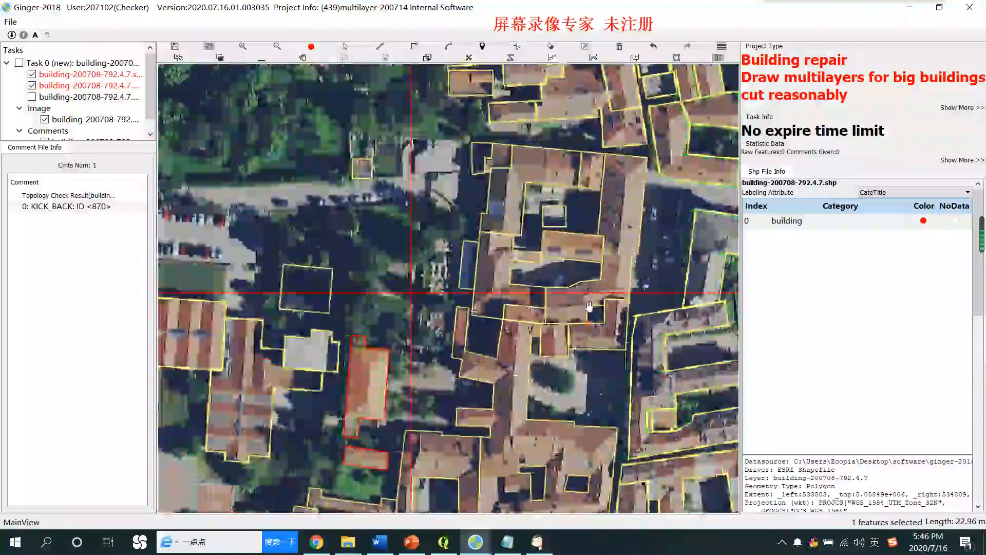
drag(534, 141, 513, 227)
key(space)
key(space)
scroll(538, 365, up, 1)
key(space)
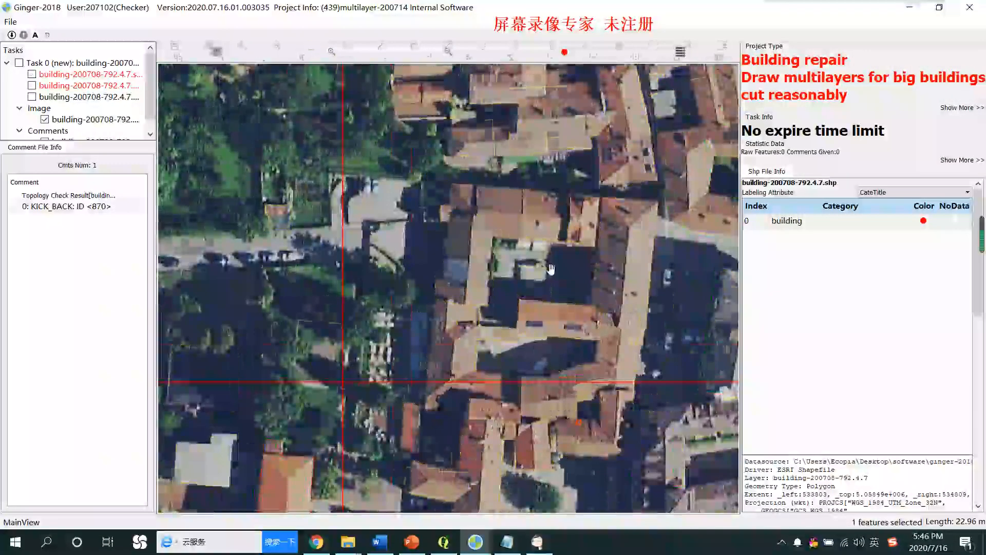
key(space)
scroll(626, 280, down, 1)
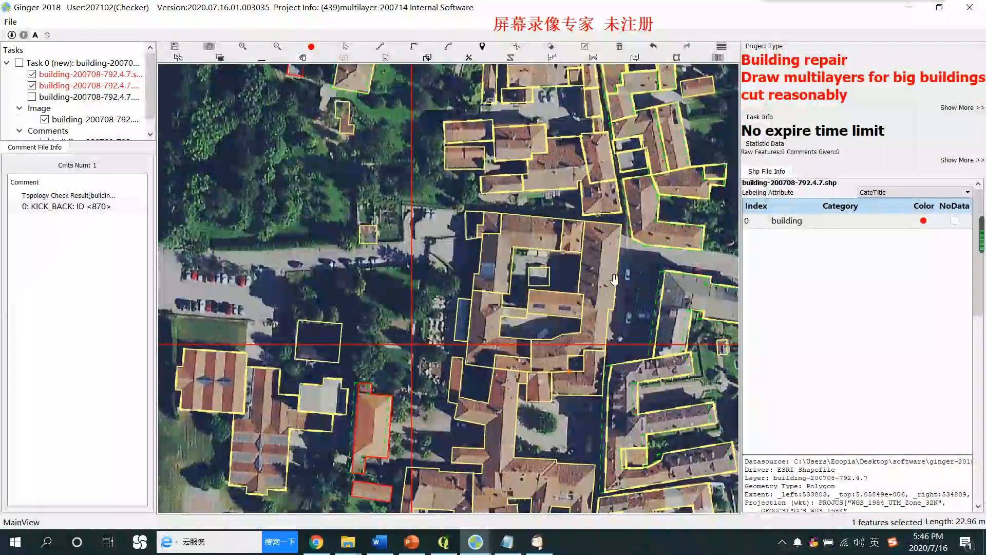
Review the block's building groups by selecting the northwest corner and north row, the east wing with the skylight roof, and the west wing.
scroll(550, 280, up, 1)
key(space)
key(space)
key(s)
key(space)
key(space)
click(448, 202)
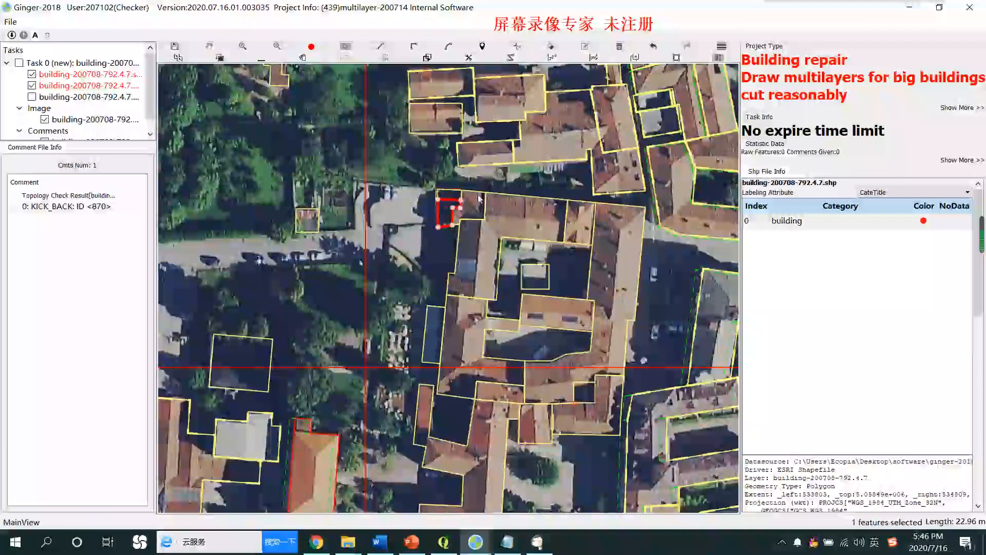
key(Delete)
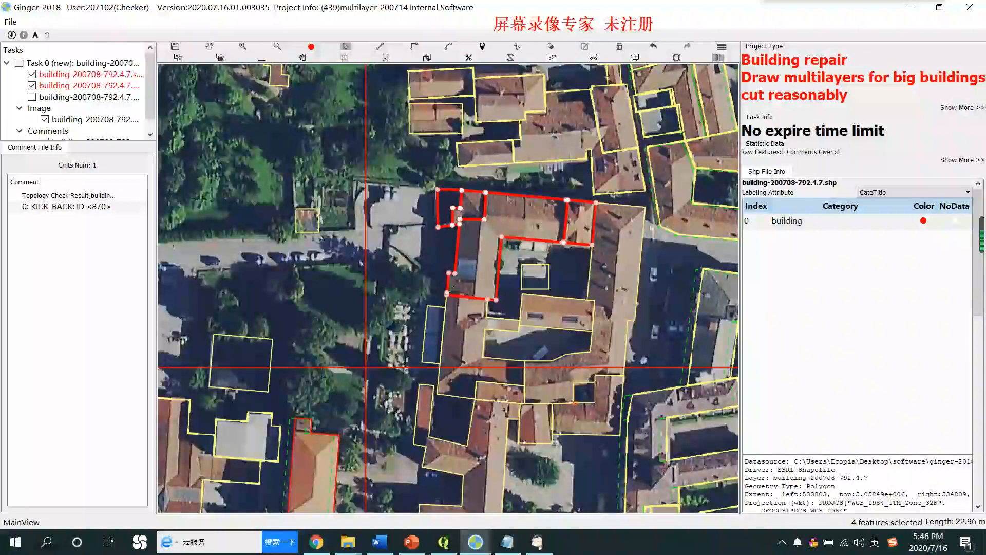
key(space)
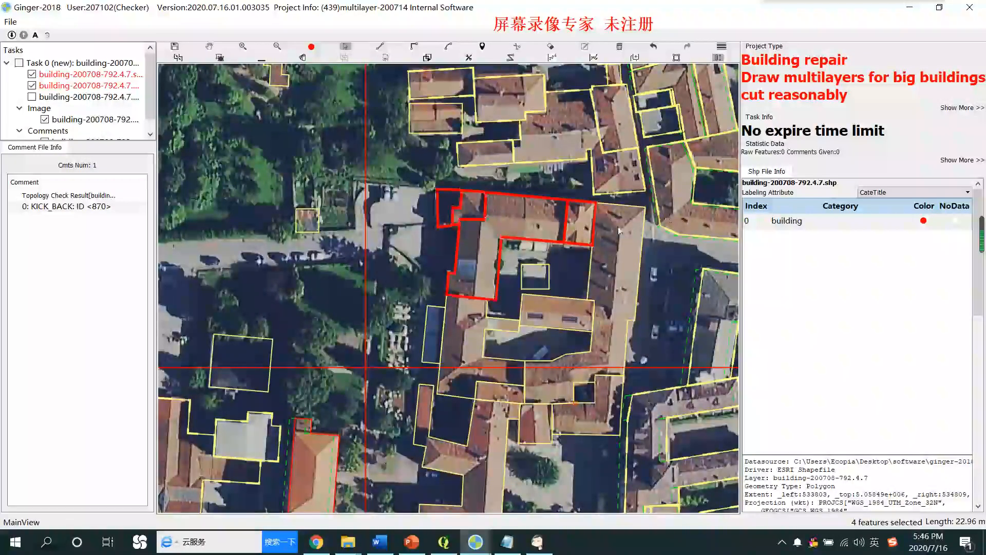
drag(605, 282, 581, 235)
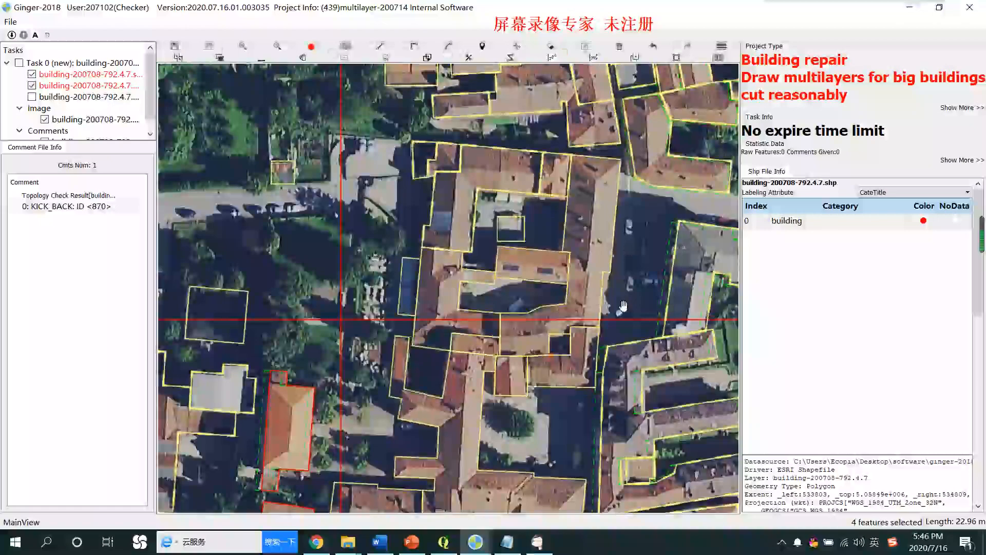
click(565, 275)
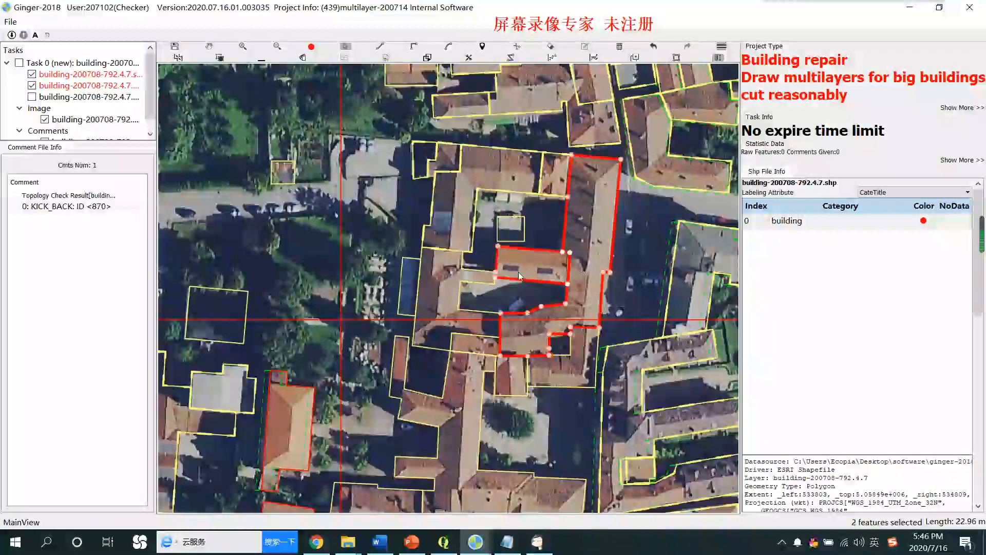
drag(385, 279, 474, 340)
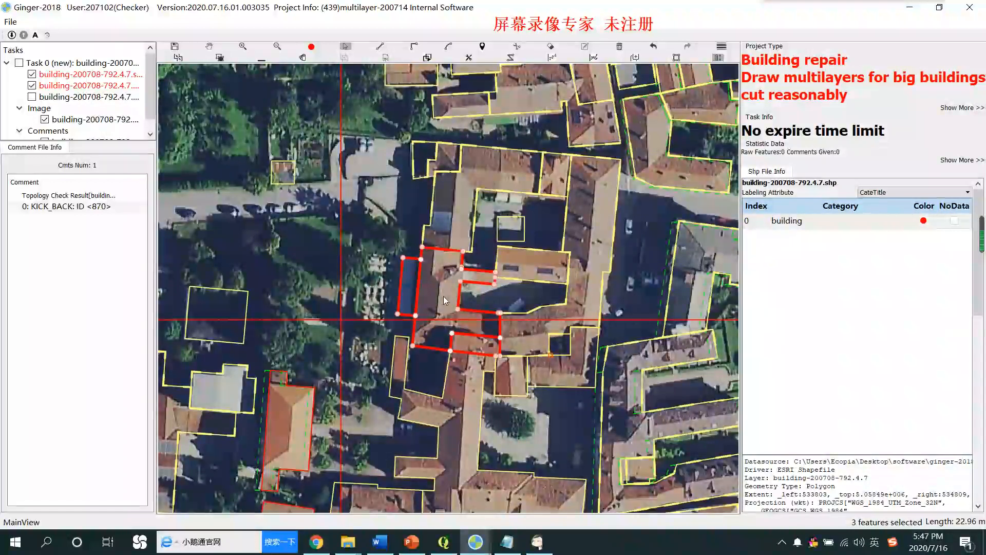
key(Escape)
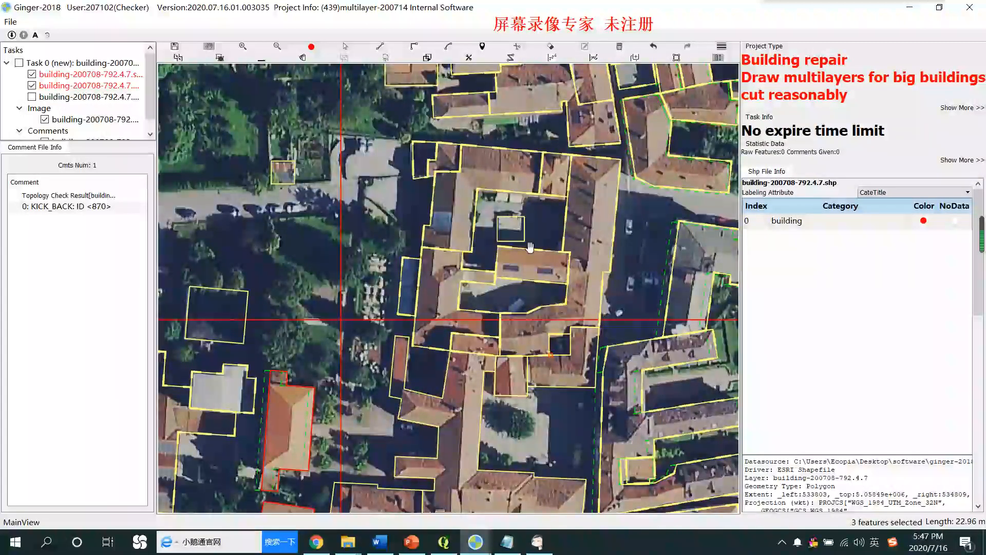
Examine the small red-roofed building and the southern part of the block against the imagery with the outlines hidden and shown.
key(space)
key(space)
drag(580, 417, 588, 341)
key(space)
key(space)
click(539, 297)
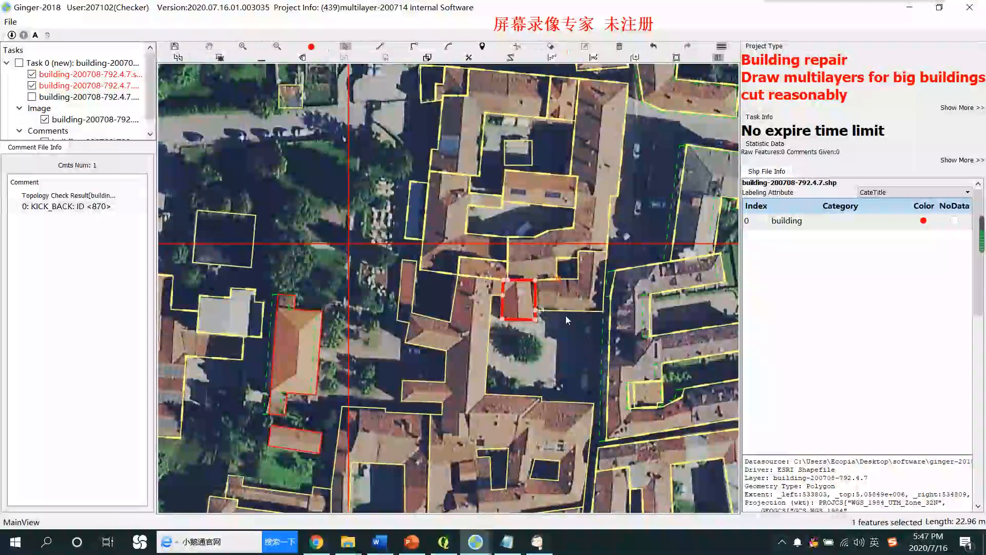
key(space)
scroll(539, 297, up, 2)
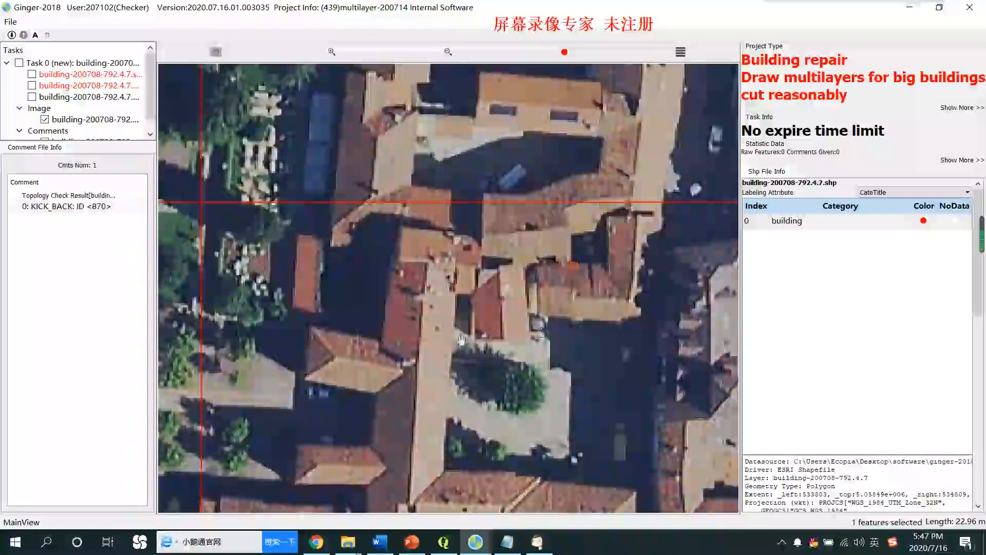
key(space)
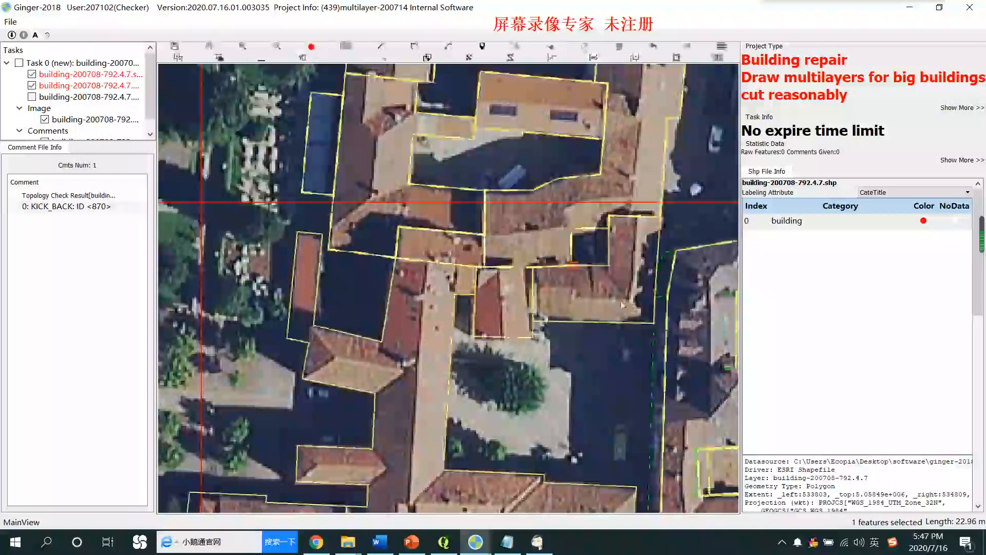
scroll(627, 279, down, 3)
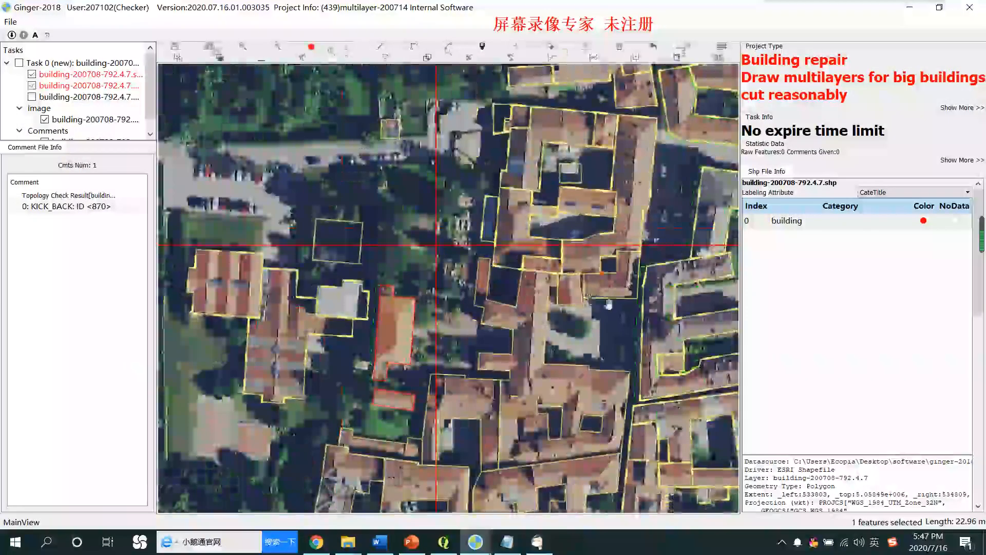
drag(585, 313, 561, 397)
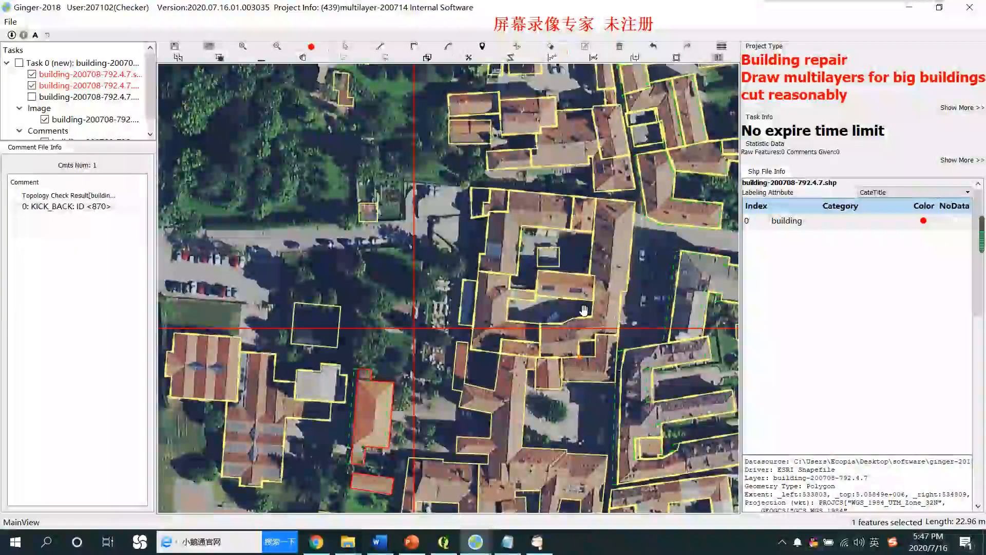
scroll(588, 309, up, 5)
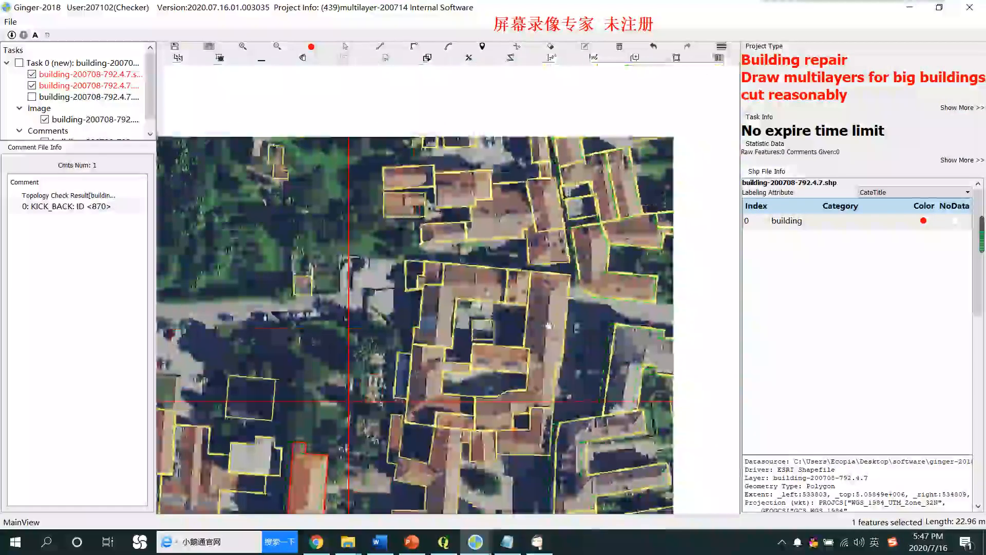
scroll(571, 283, down, 1)
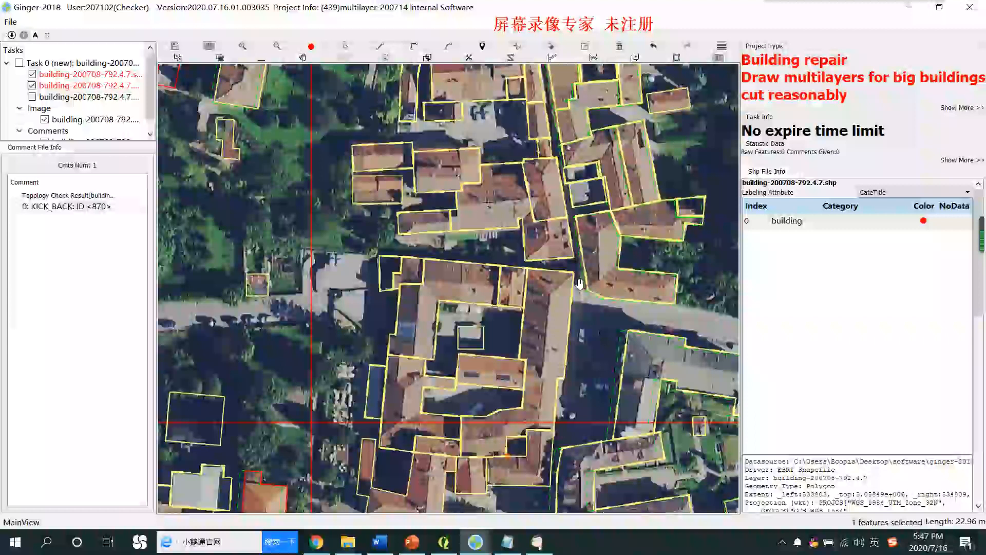
Check the north row, the small southern roof strip, the west wing and the east wing as separate building groups by selecting them.
click(469, 287)
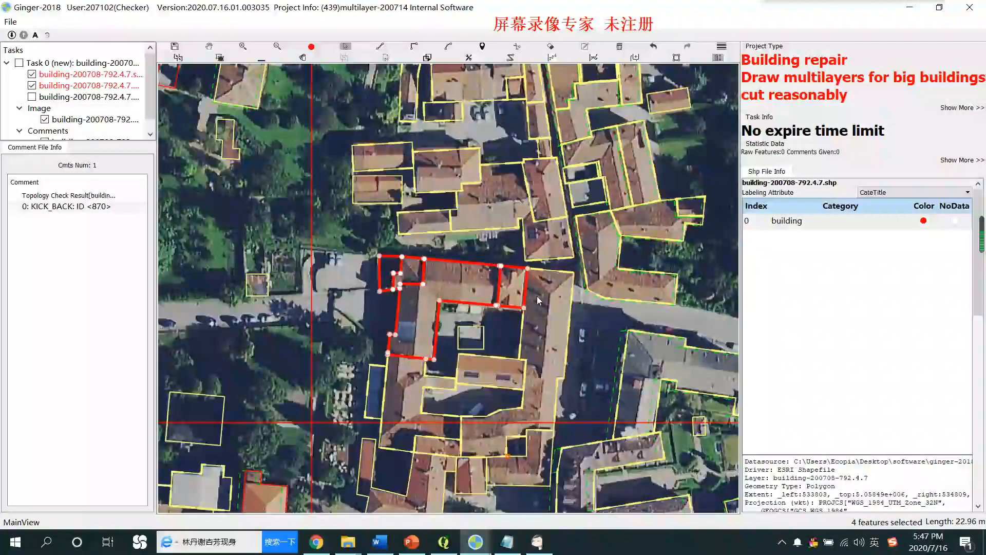
drag(535, 327, 611, 241)
key(Escape)
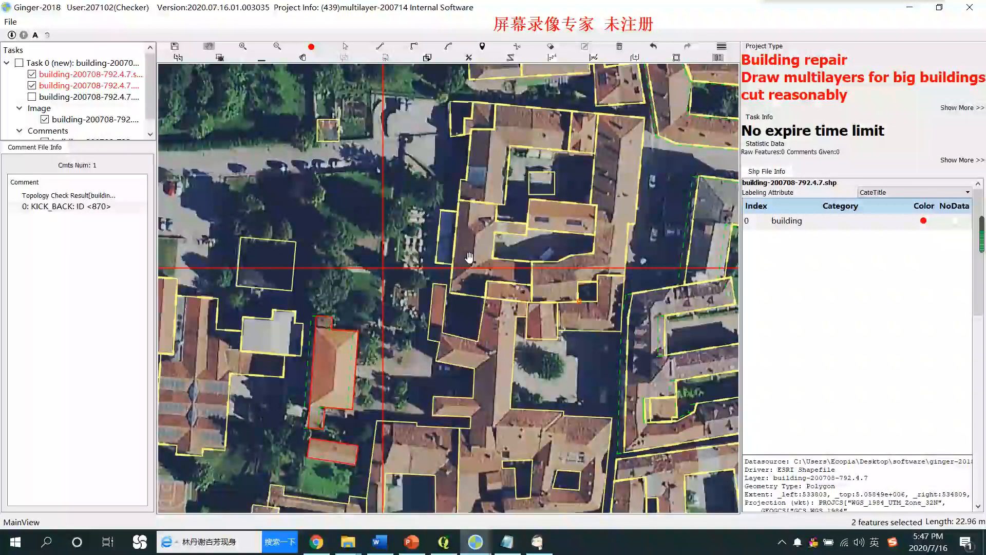
scroll(515, 293, up, 3)
click(497, 289)
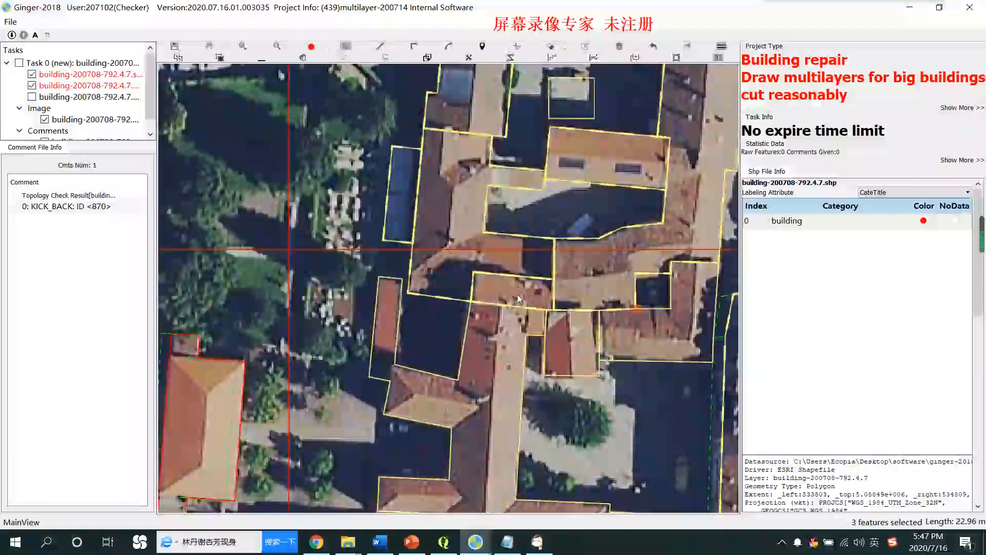
click(528, 297)
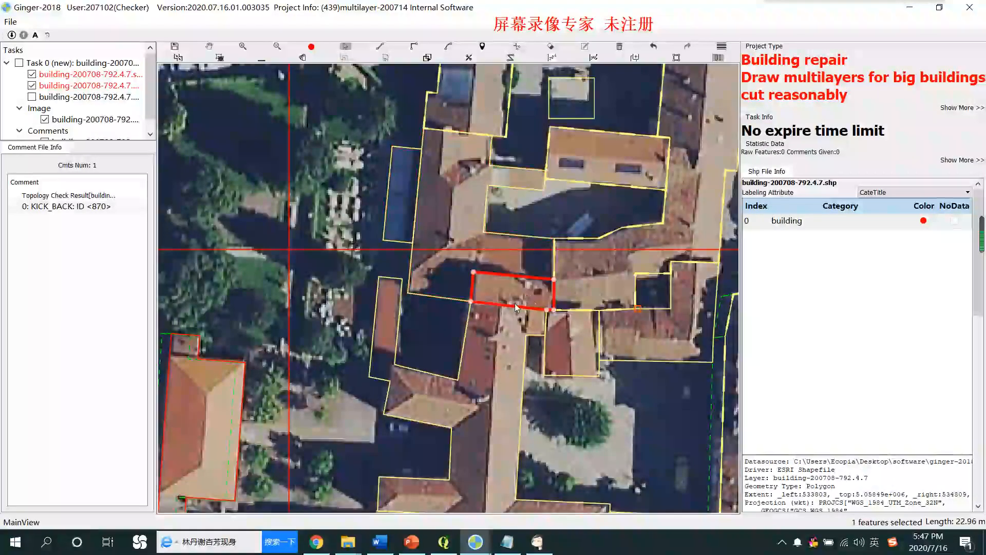
scroll(525, 303, down, 2)
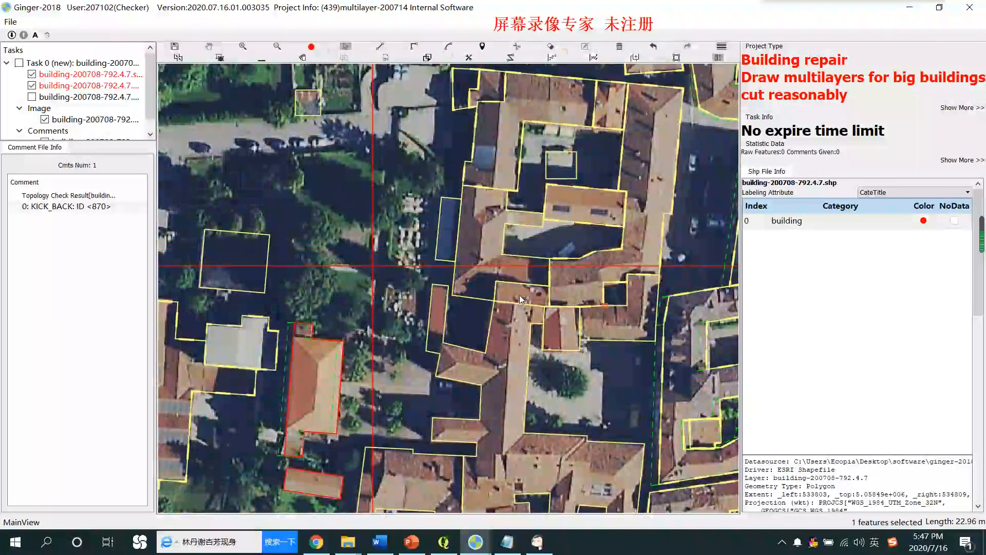
drag(424, 231, 527, 283)
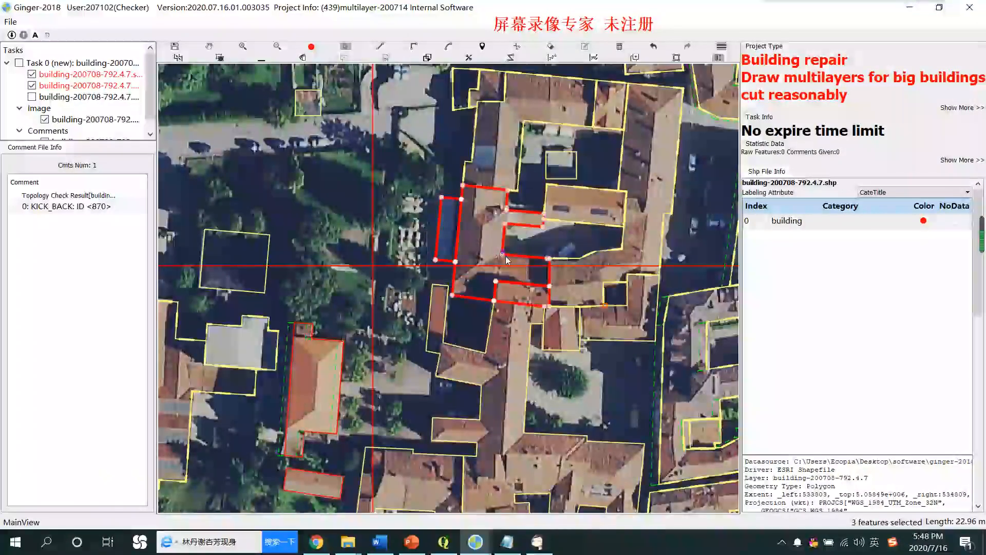
click(539, 283)
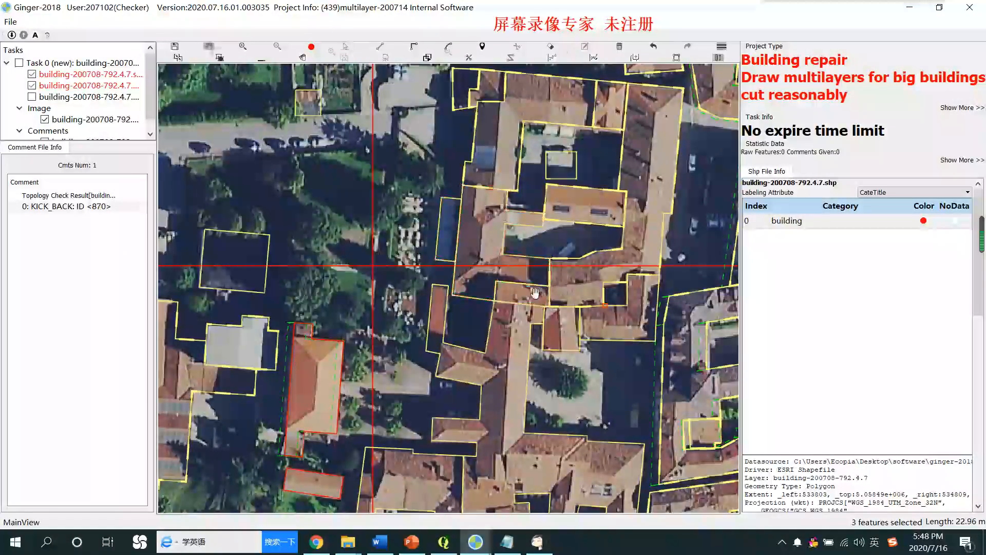
click(593, 282)
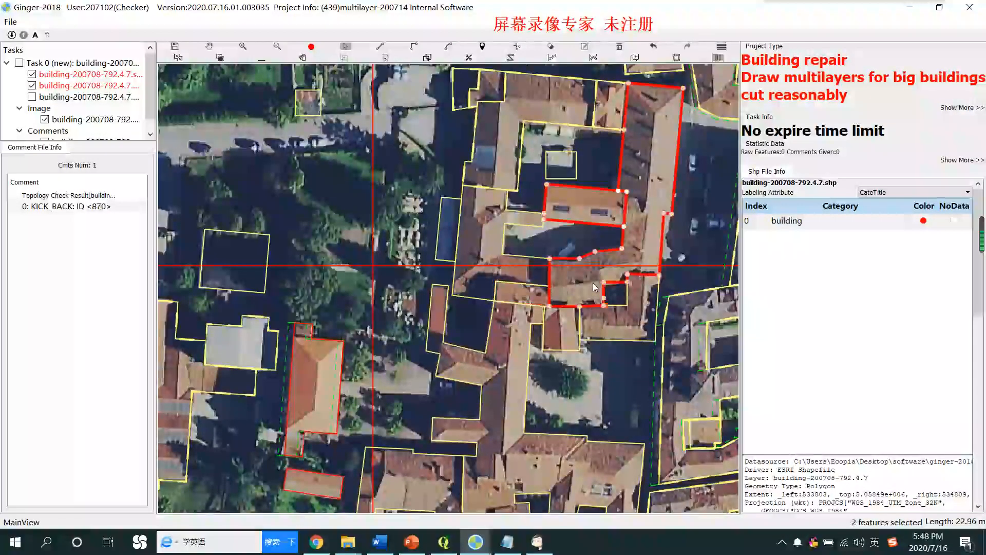
Compare grouping the small roof strip with the east wing and skylight roof against the west wing and its narrow annex.
key(space)
drag(550, 296, 528, 312)
click(466, 281)
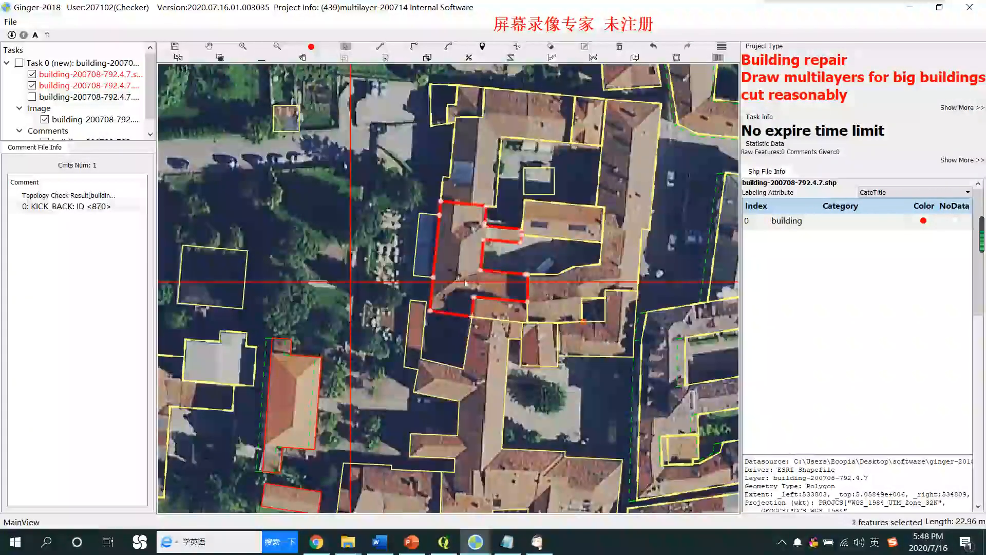
click(547, 307)
key(space)
click(499, 308)
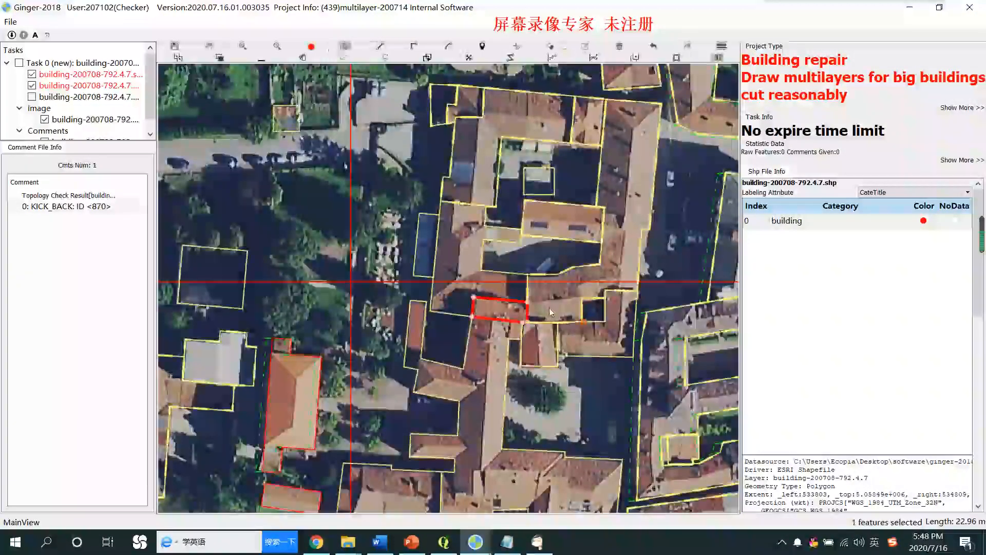
shift+click(563, 299)
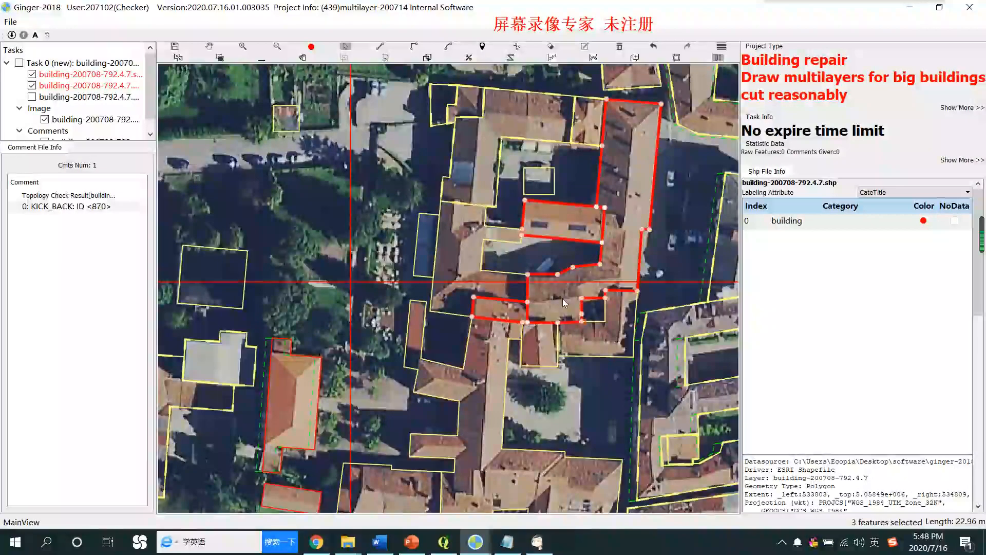
key(space)
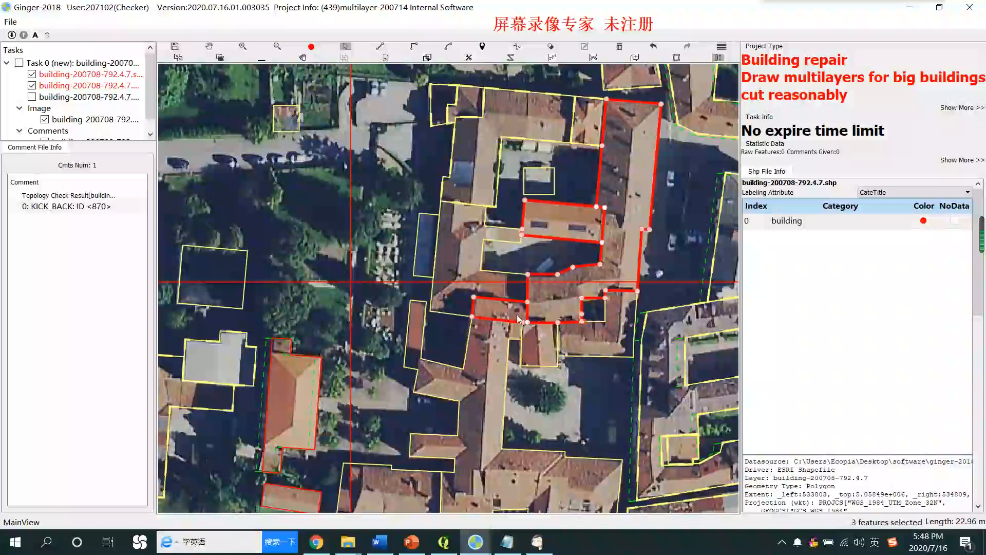
click(469, 268)
shift+click(422, 245)
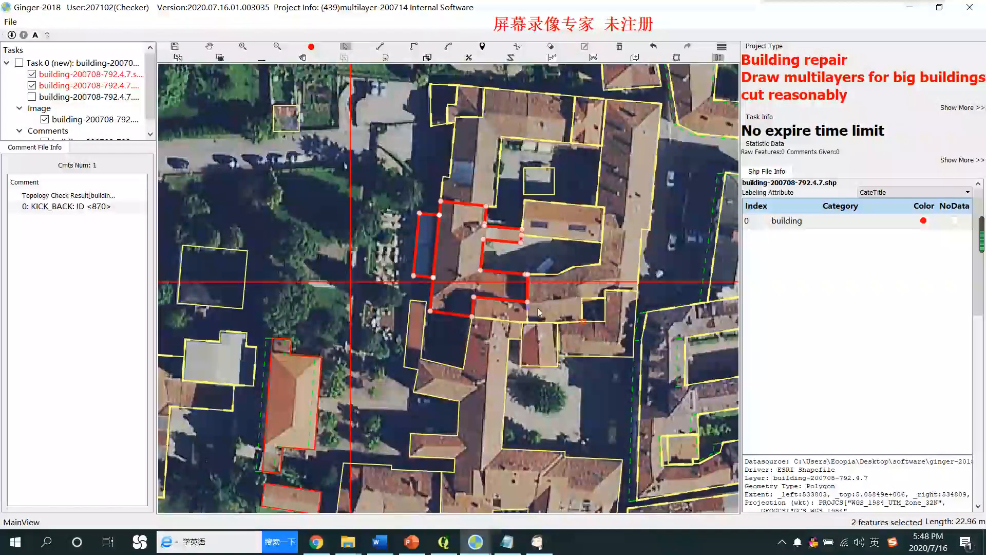
Try to undo the last edit, and save the task while checking the west wing, its annex and the small roof strip together.
scroll(540, 309, up, 2)
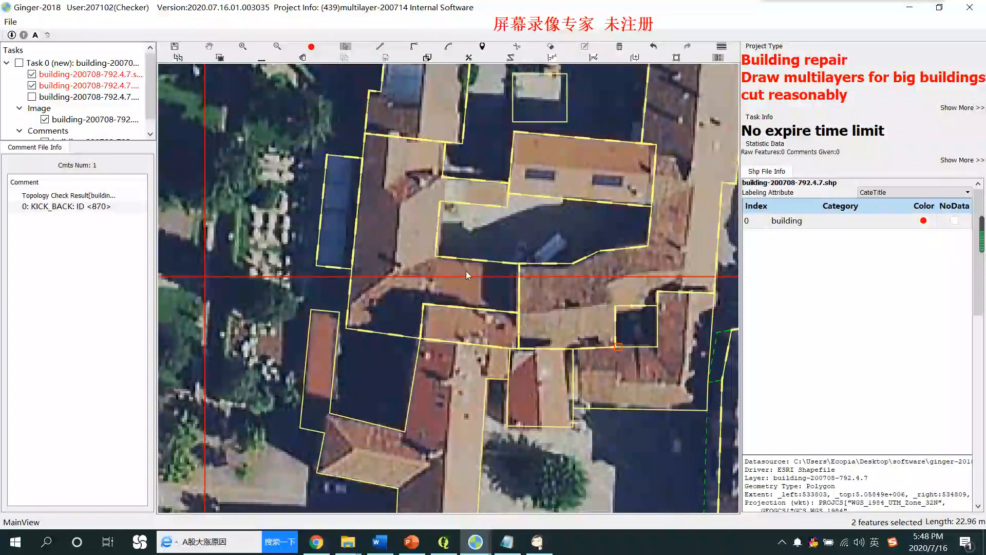
click(655, 49)
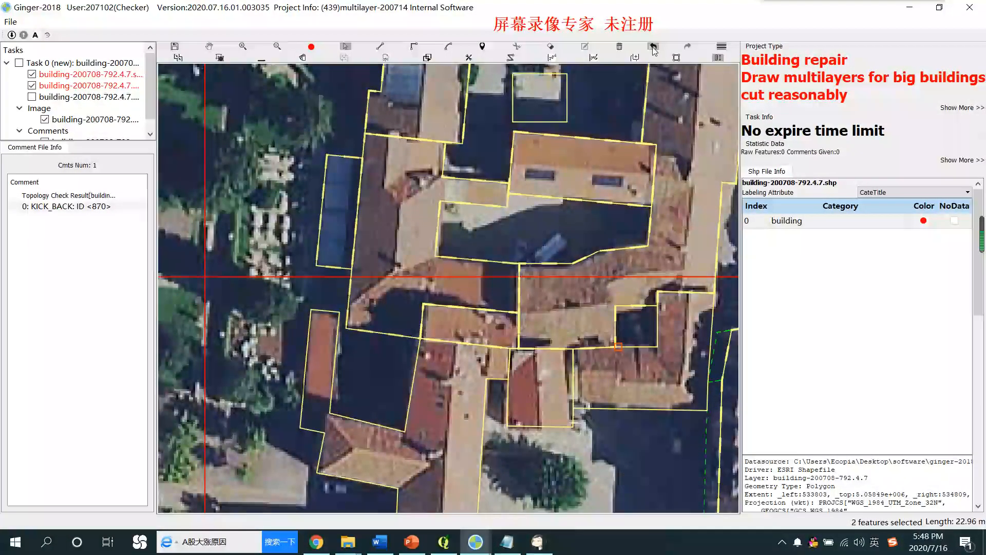
click(471, 317)
key(ctrl+s)
drag(480, 313, 471, 307)
scroll(579, 396, down, 5)
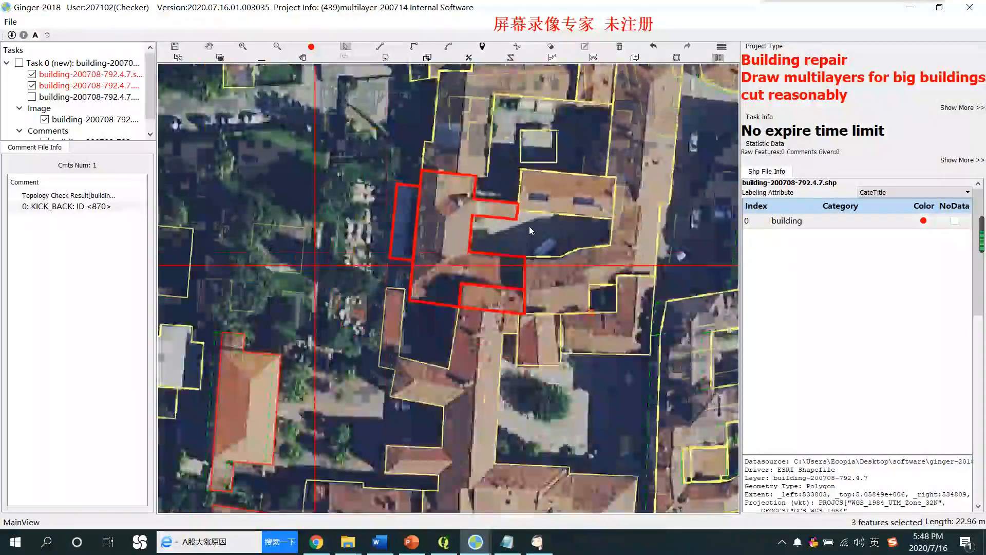
Cut the narrow red-roofed strip apart from the hipped-roof wing southeast of it, where their corners touch.
scroll(520, 252, up, 5)
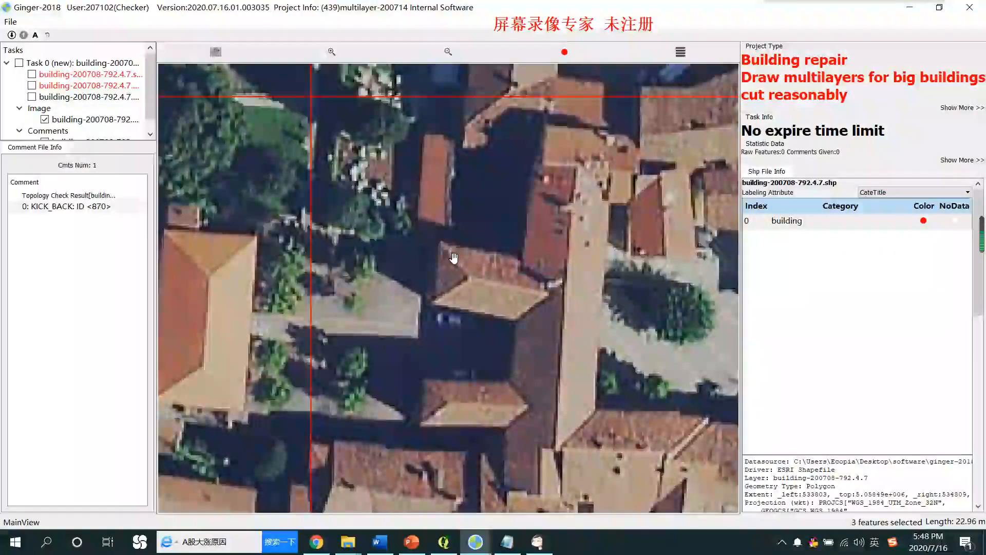
click(443, 240)
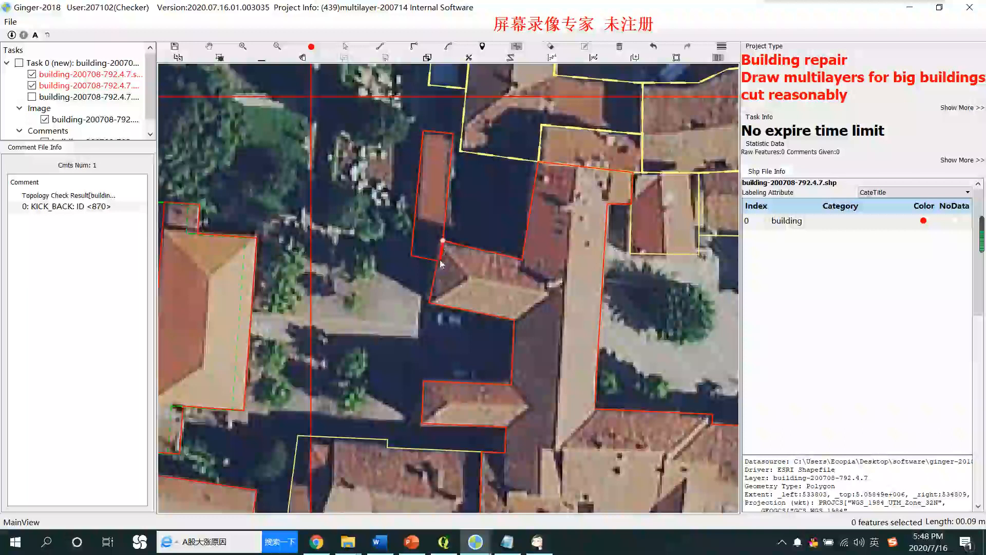
double_click(439, 262)
Examine the large courtyard block south of the tree-filled yard with the outlines hidden and shown, and select its footprint.
scroll(466, 234, down, 4)
drag(569, 225, 491, 267)
scroll(491, 268, up, 3)
scroll(511, 242, down, 2)
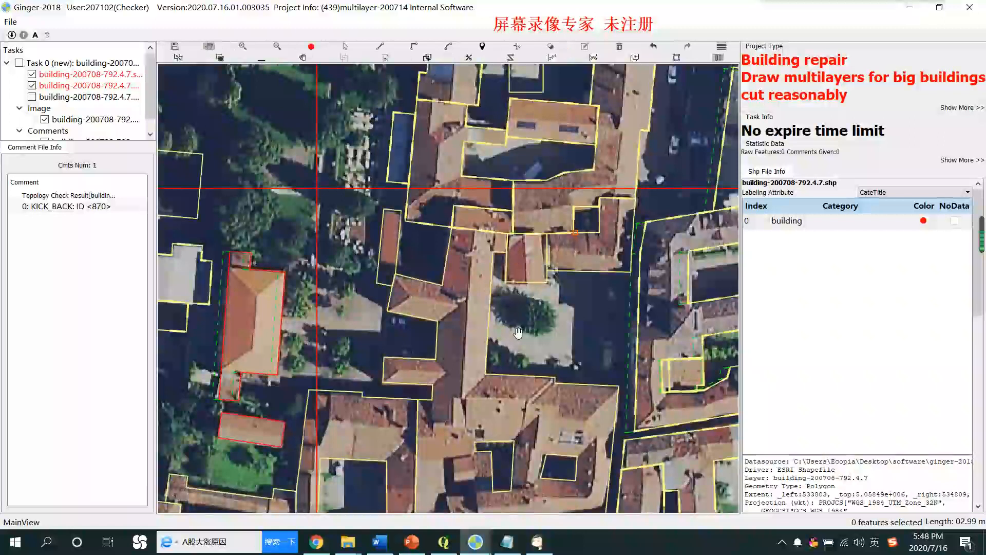
drag(519, 331, 556, 235)
key(space)
key(space)
drag(573, 421, 538, 358)
key(space)
key(space)
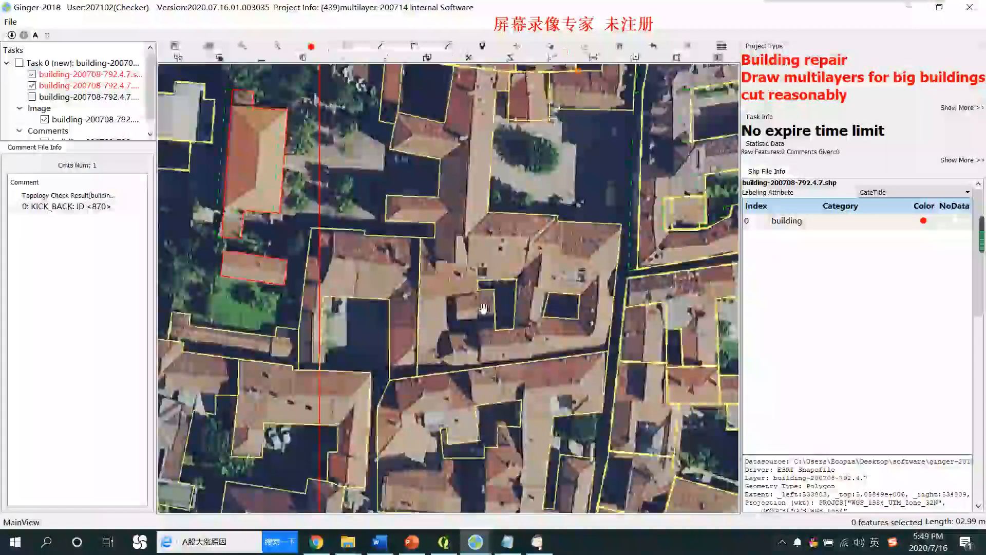
click(485, 247)
scroll(520, 265, down, 2)
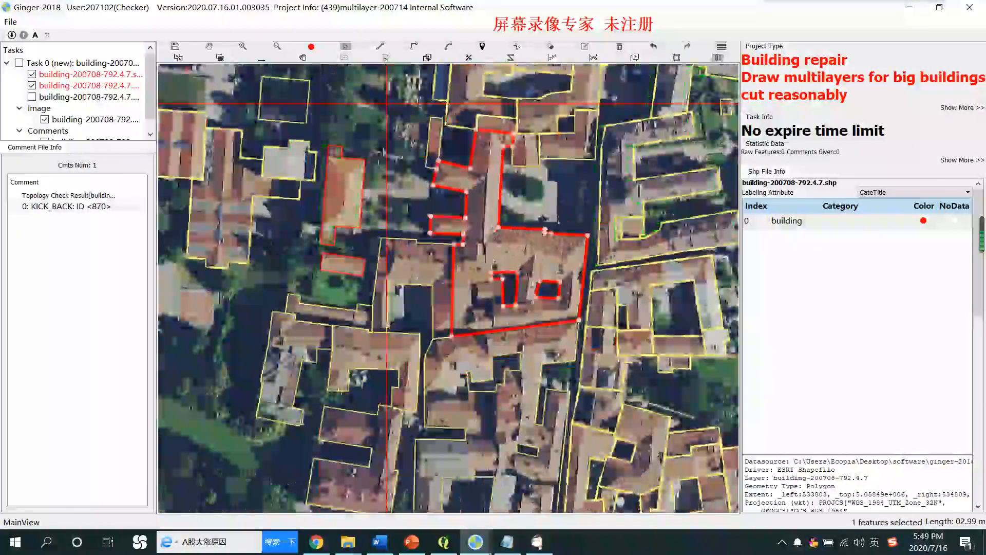
scroll(517, 271, up, 1)
scroll(504, 265, up, 1)
Try to cut the courtyard block from its west edge through the L-shaped courtyard and into the small square courtyard.
click(415, 295)
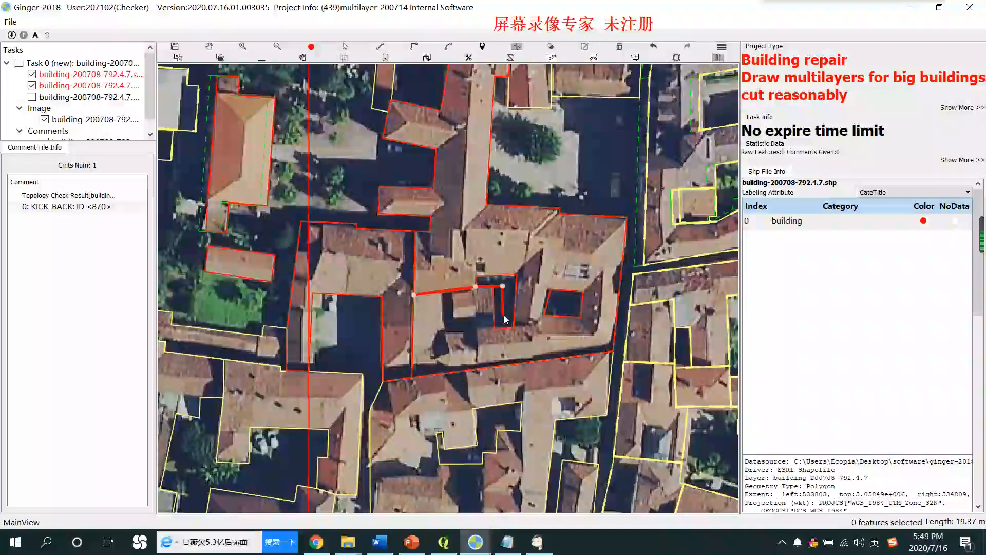
click(504, 316)
click(514, 327)
click(536, 327)
double_click(559, 307)
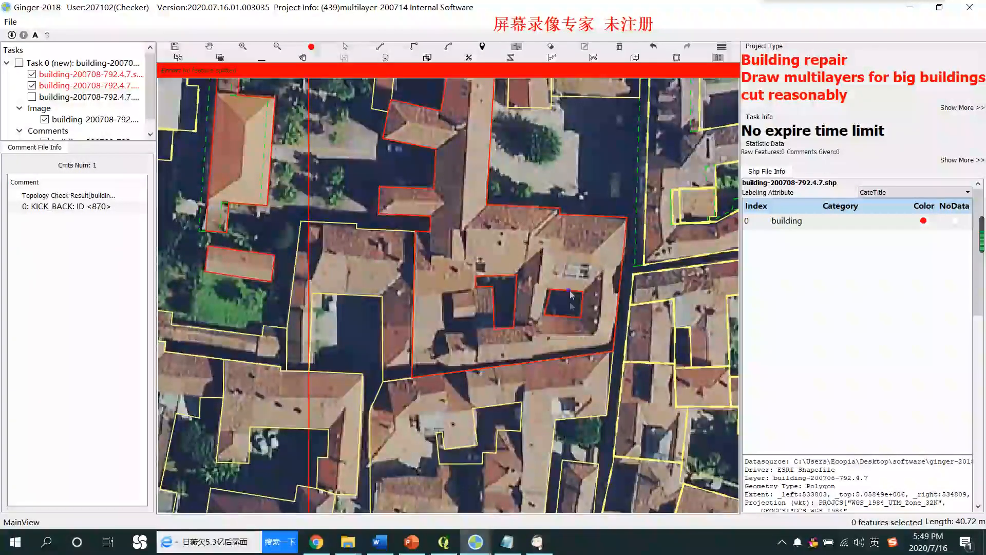
click(563, 303)
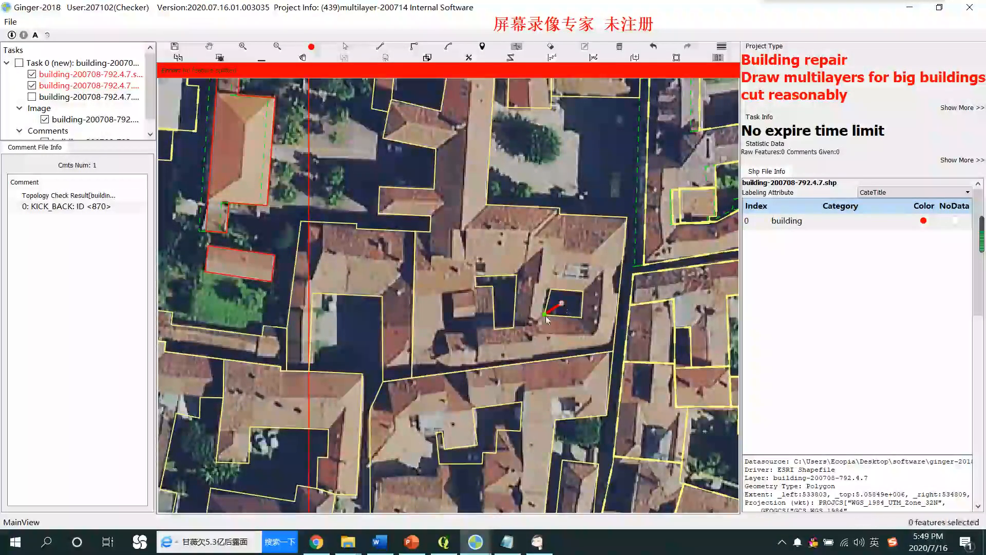
click(538, 330)
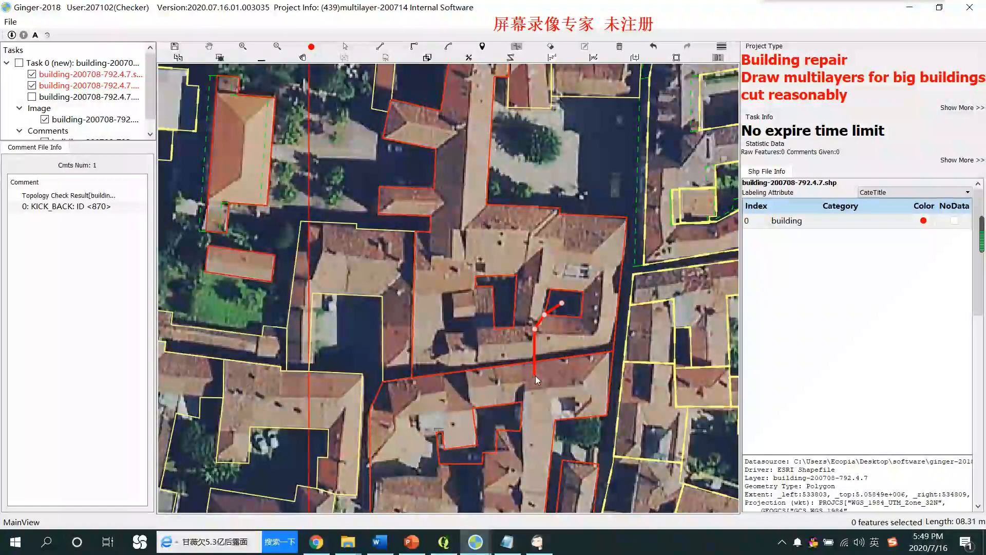
key(Escape)
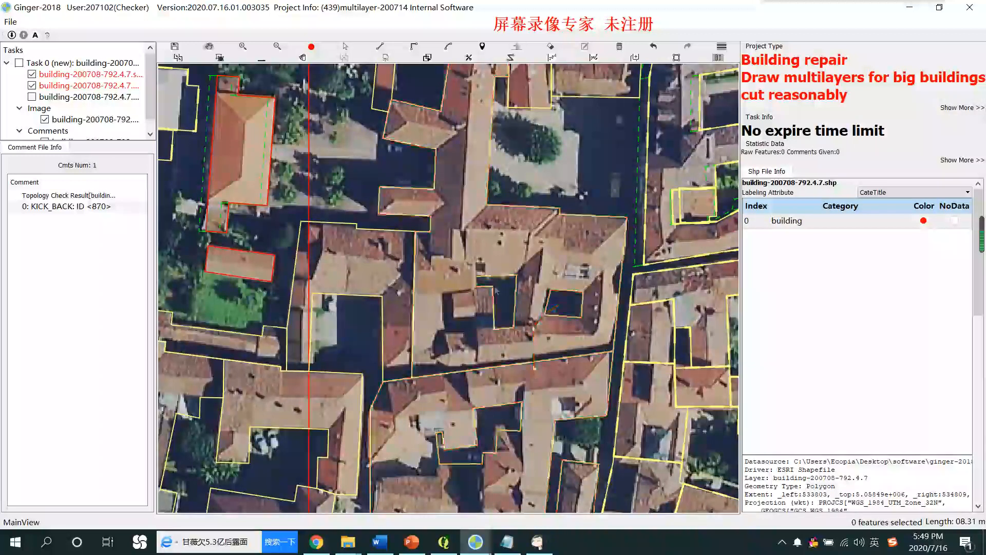
key(Escape)
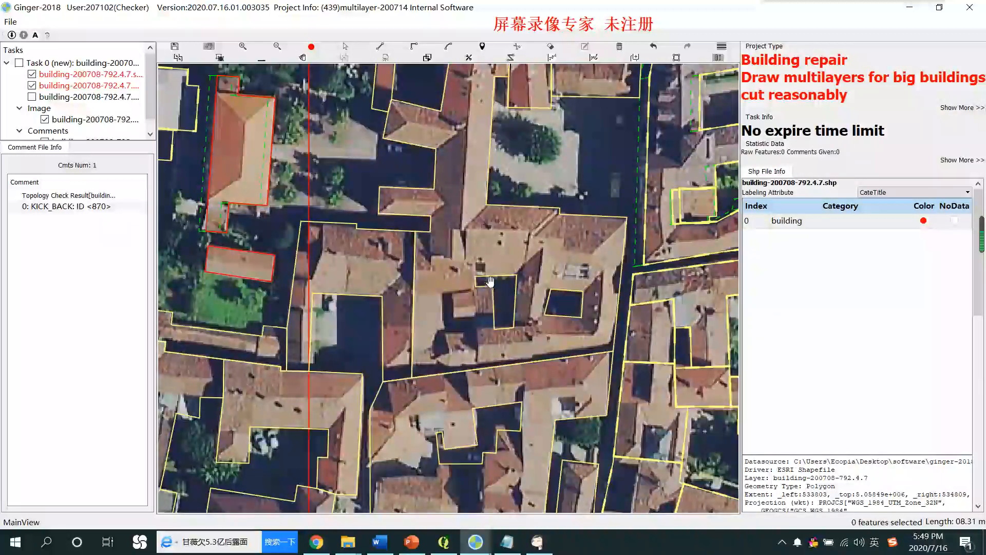
Cut the southwest part off the courtyard block from its west edge through the L-shaped courtyard to the southern street, and select the remaining footprint.
click(405, 294)
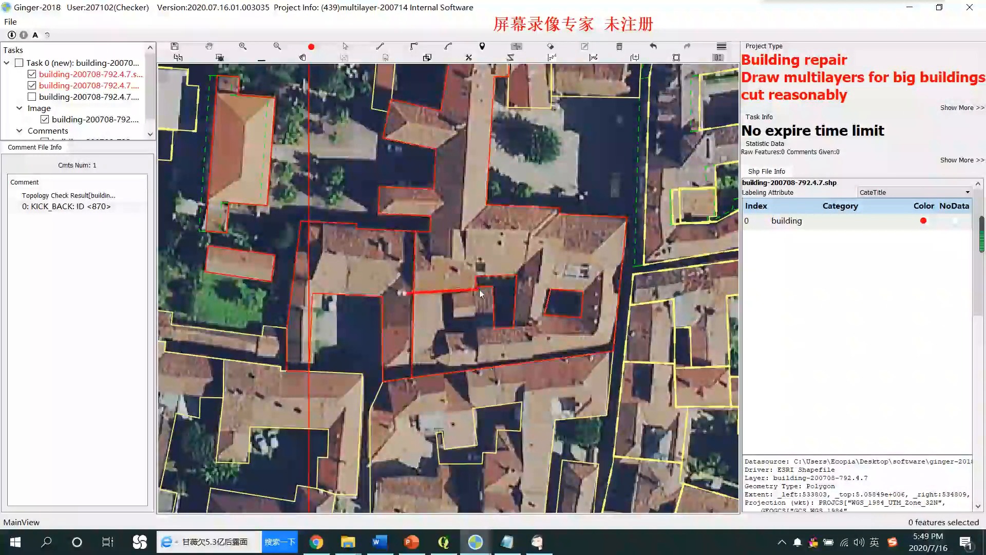
click(477, 287)
click(492, 281)
click(508, 289)
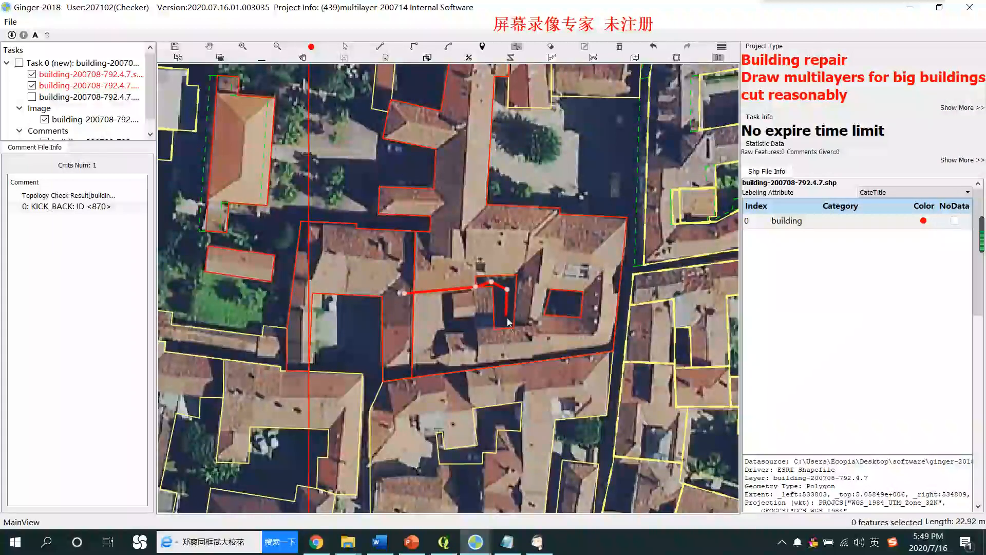
double_click(535, 377)
click(463, 343)
click(529, 257)
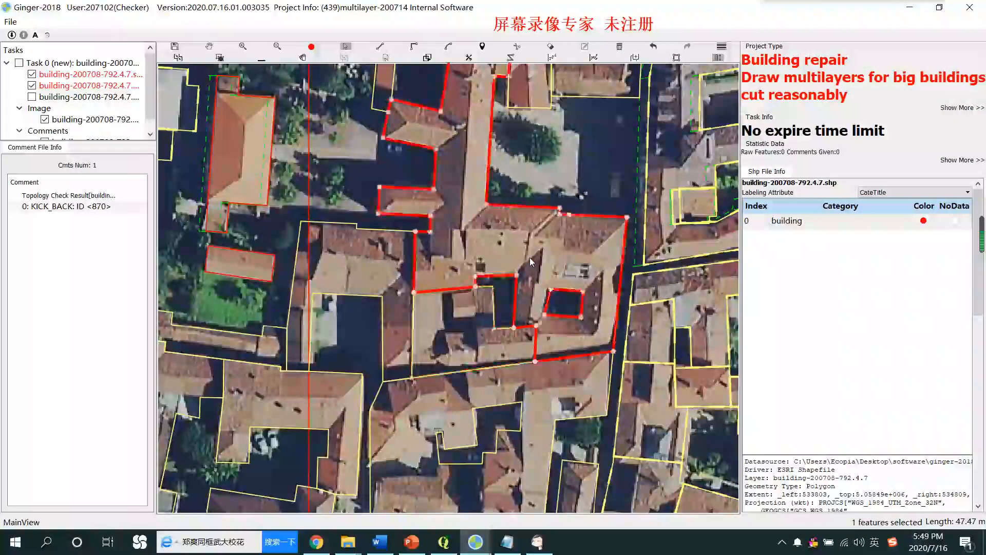
Compare the large remaining footprint with the roof imagery, hiding and showing the outlines at several scales.
key(space)
key(space)
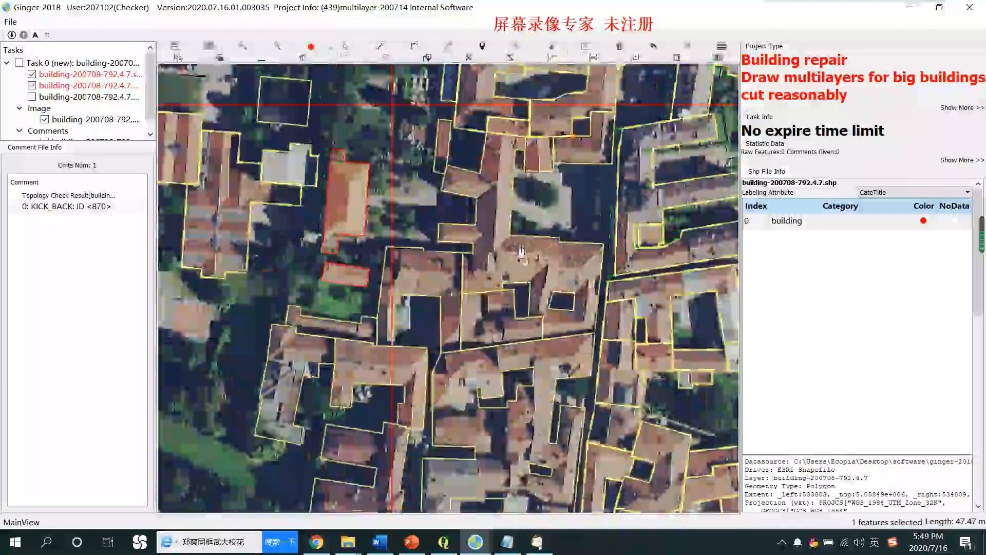
key(space)
scroll(548, 263, up, 3)
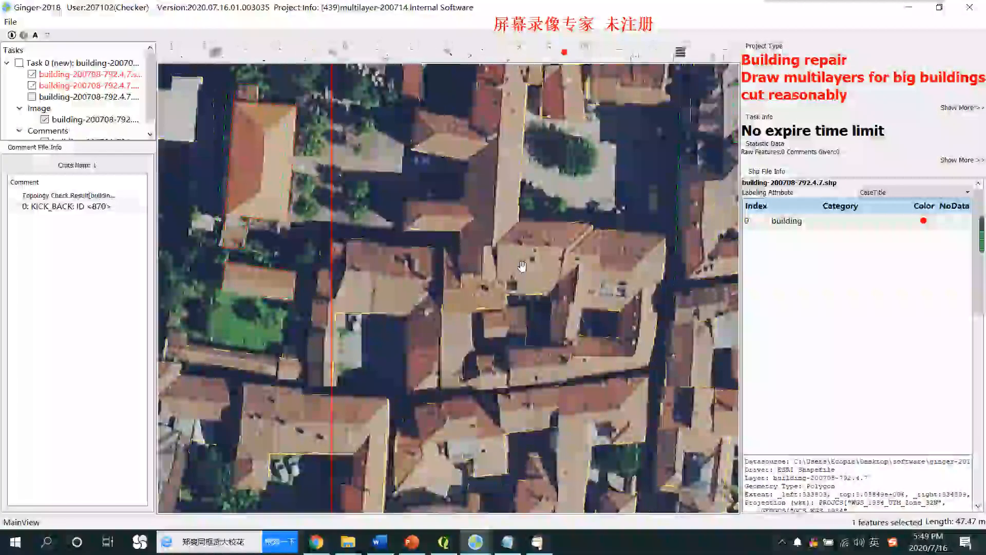
key(space)
scroll(522, 266, down, 2)
key(space)
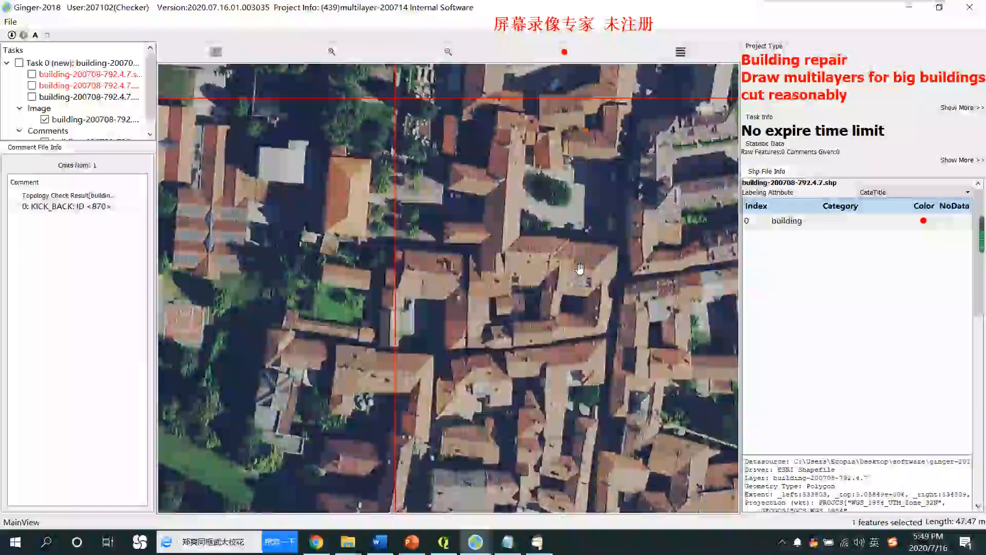
key(space)
click(573, 257)
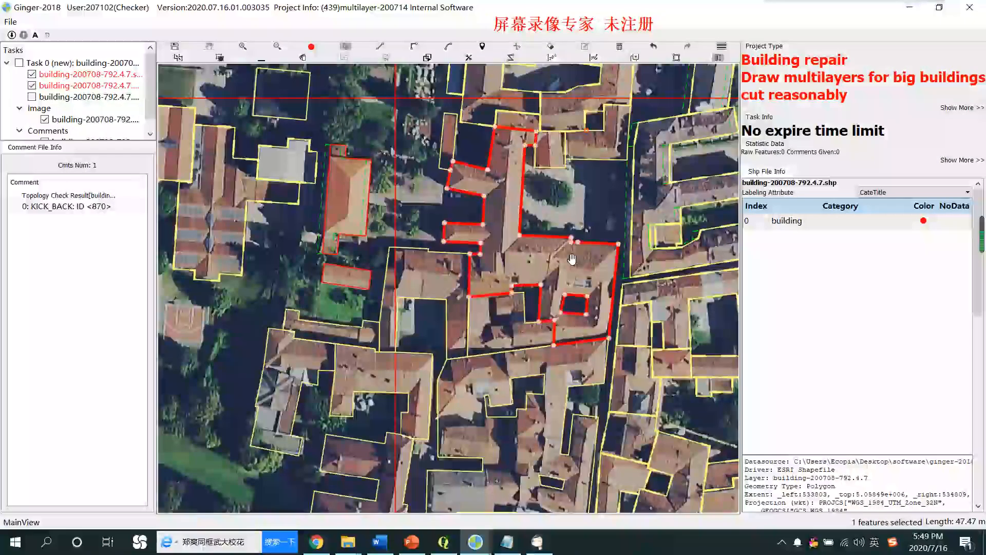
scroll(561, 252, up, 1)
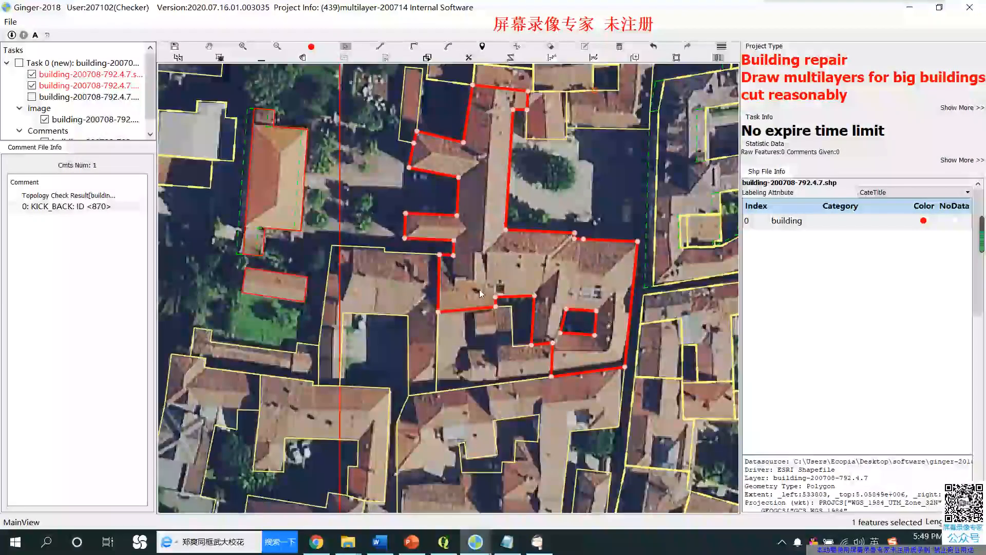
Recheck the large footprint and the roofs around the new southwest cut by selecting it and toggling the outlines.
scroll(564, 251, down, 1)
key(space)
key(space)
key(space)
key(space)
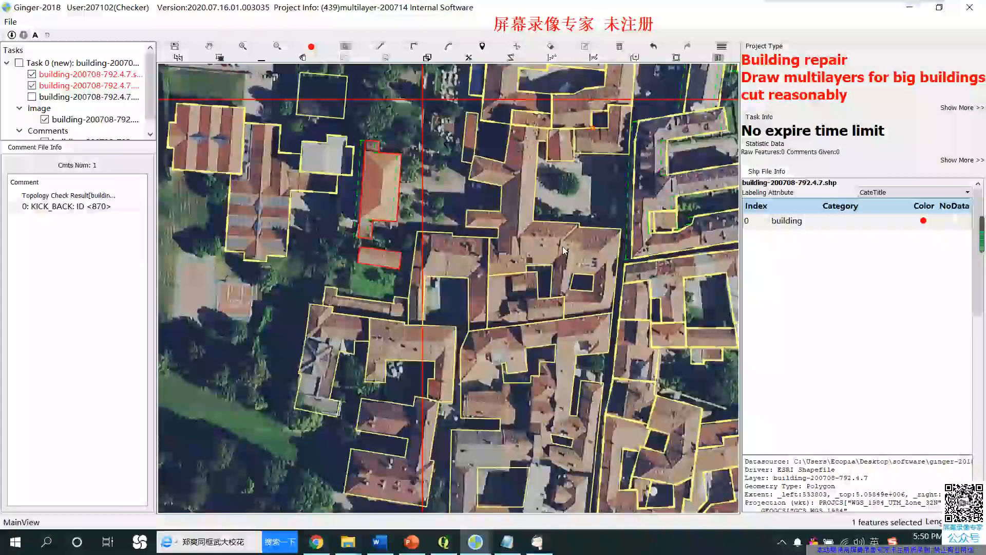
click(564, 250)
scroll(521, 174, up, 1)
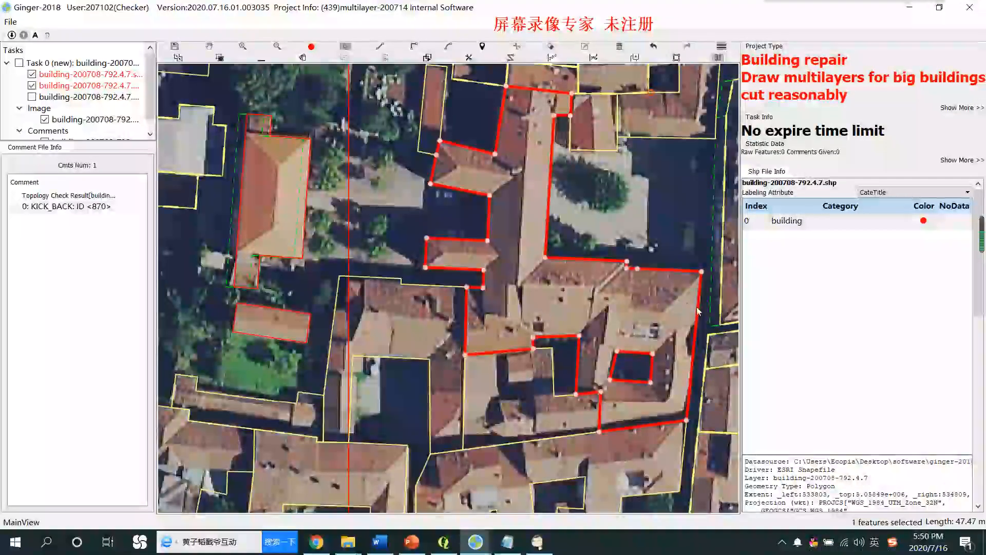
scroll(671, 301, down, 1)
drag(577, 317, 606, 300)
key(space)
key(space)
key(space)
key(space)
key(space)
key(space)
key(space)
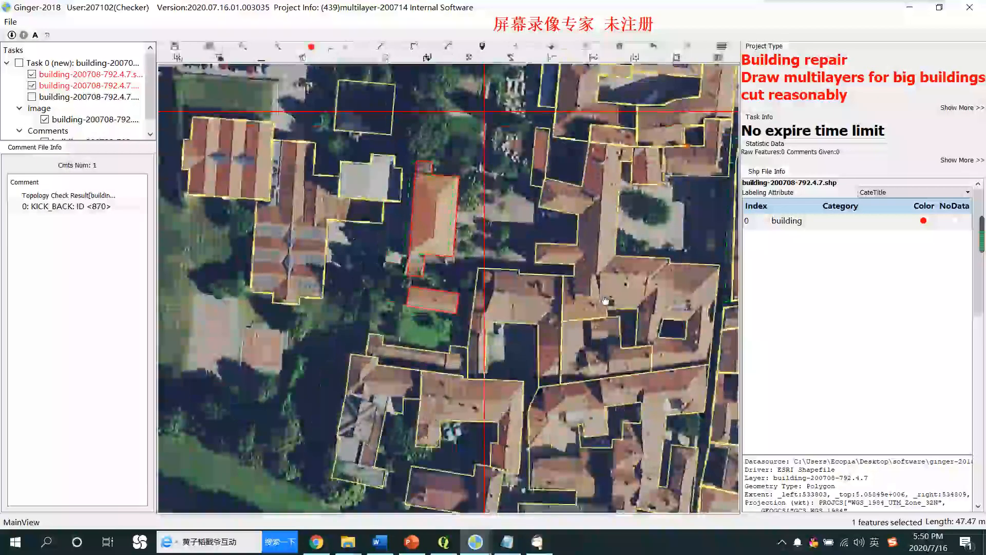
key(space)
Cut the narrow southwest strip off the courtyard building west of the block, and check it against the imagery.
click(463, 332)
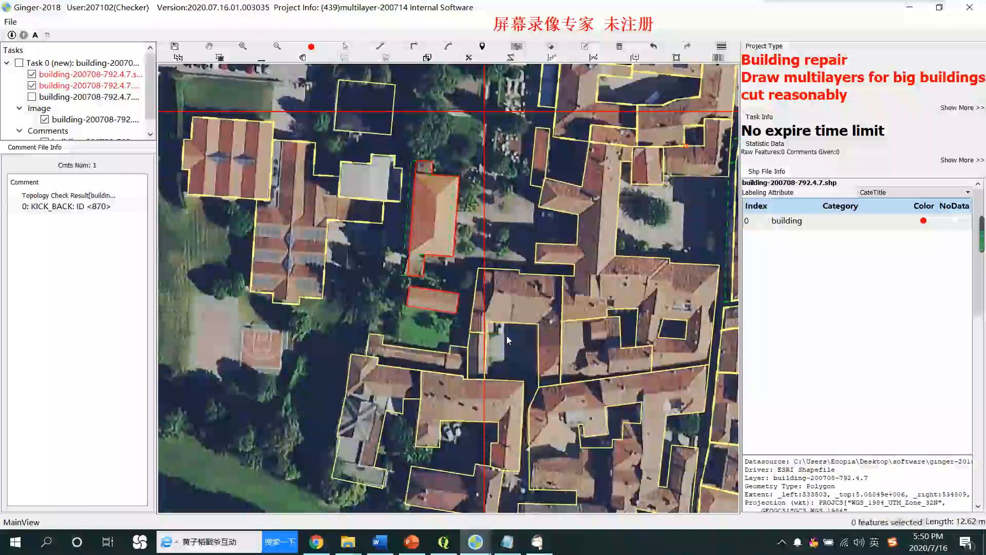
drag(520, 339, 505, 296)
key(space)
key(space)
key(space)
key(space)
Cut the red-roofed southeast part off the separated southwest building, from the L-shaped courtyard down to the street.
scroll(611, 301, up, 2)
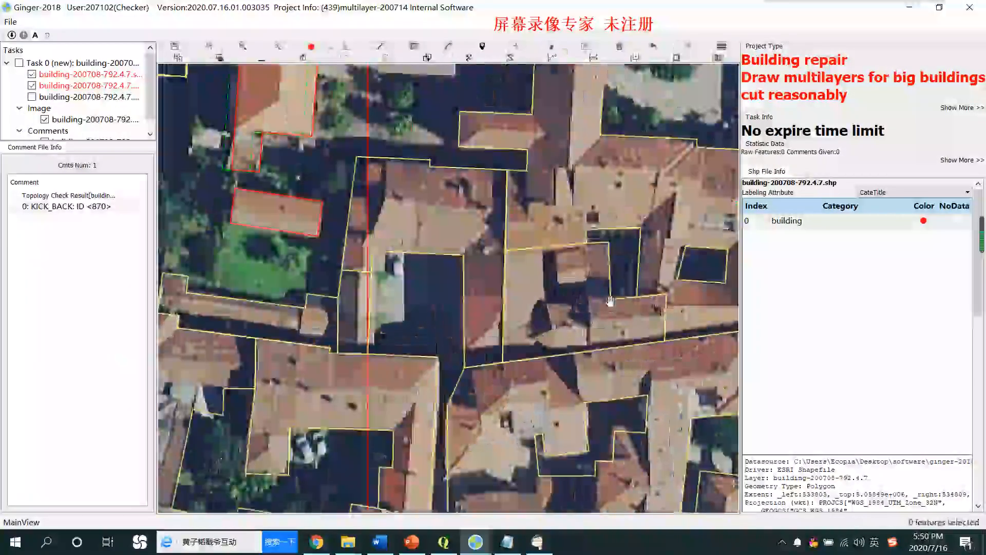
key(space)
click(611, 299)
click(591, 306)
right_click(597, 362)
Draw a small rectangular footprint over the raised red roof near the north edge of the southwest building.
scroll(613, 329, down, 1)
key(space)
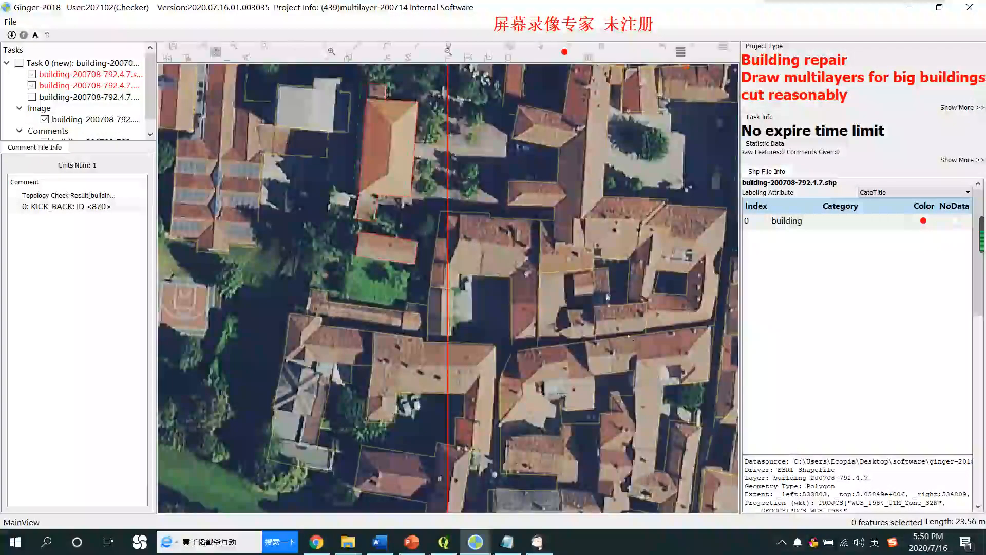
key(space)
scroll(614, 301, up, 1)
key(space)
key(space)
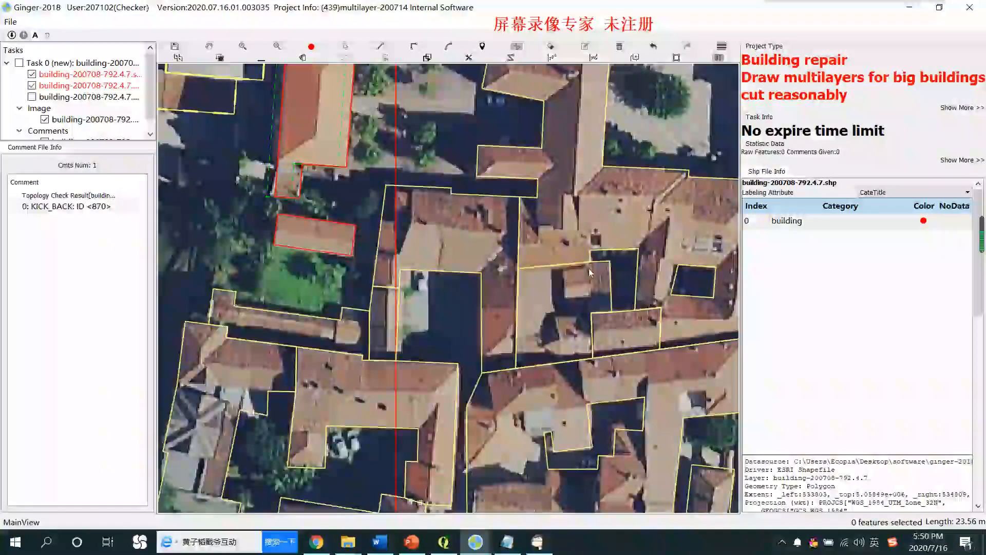
click(562, 266)
click(588, 264)
key(s)
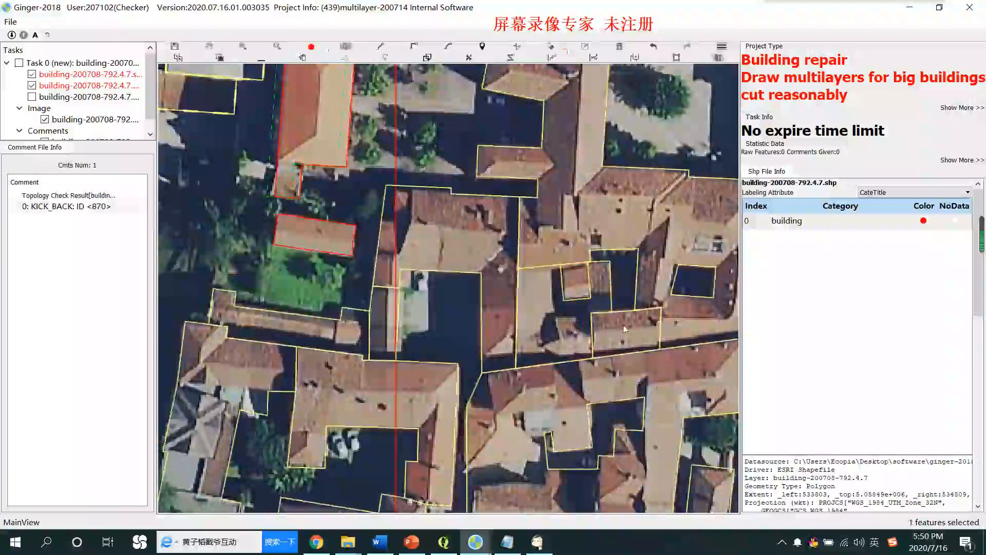
Draw a rectangular footprint over the small roof just west of the separated red-roofed part, extending to the street edge.
click(592, 316)
click(557, 314)
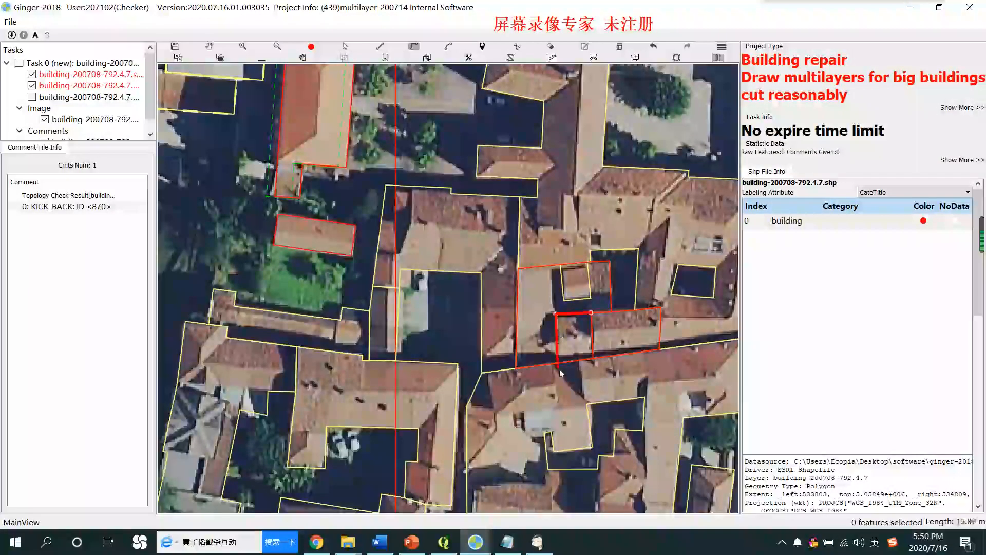
scroll(584, 355, down, 2)
Check the four southwest parts together, the large courtyard footprint and the neighbouring western building as separate groups against the imagery.
key(s)
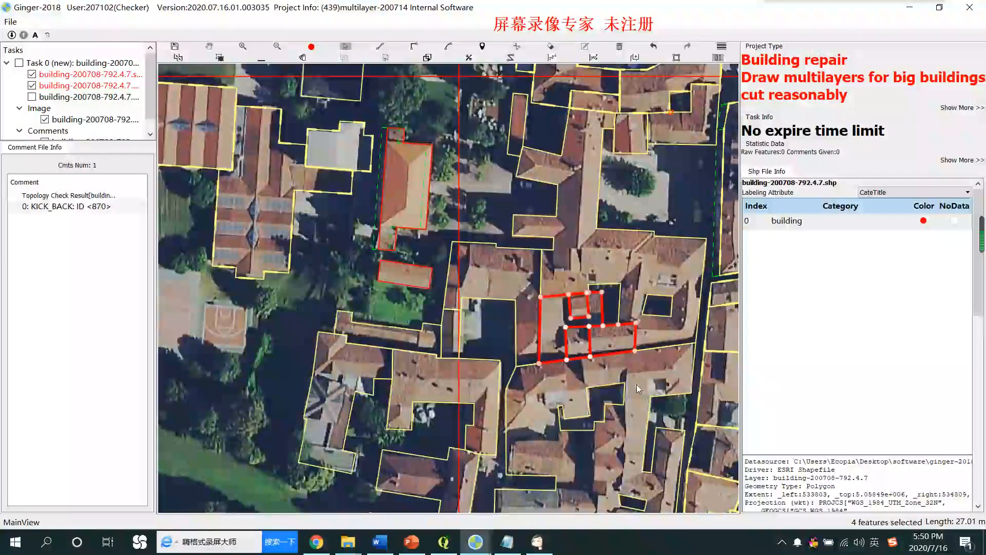
key(h)
drag(608, 324, 631, 326)
key(s)
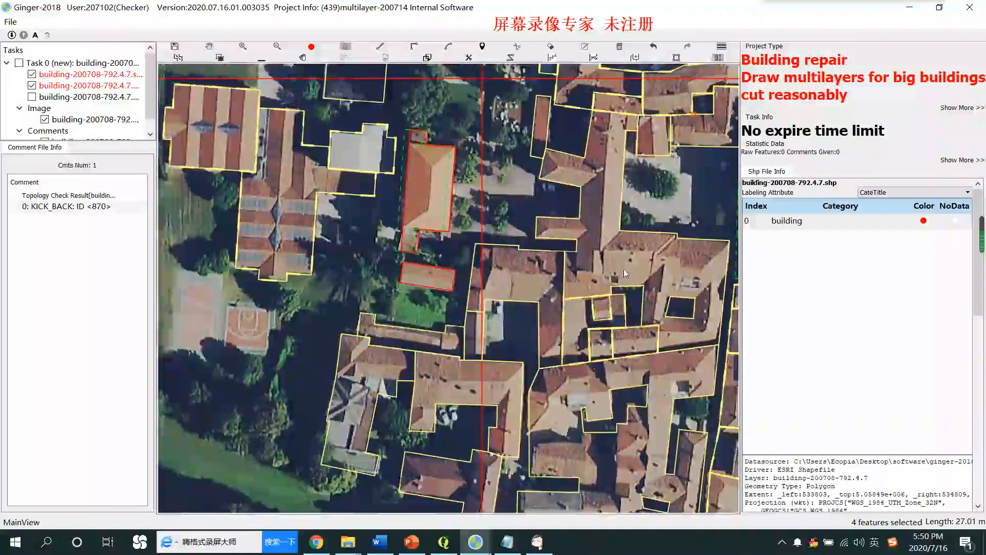
click(686, 249)
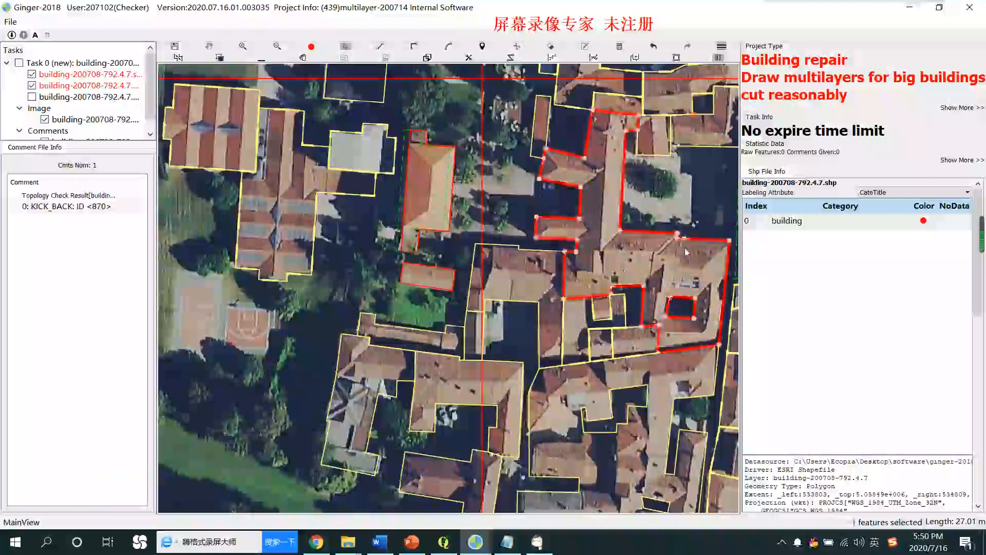
click(524, 286)
key(space)
key(space)
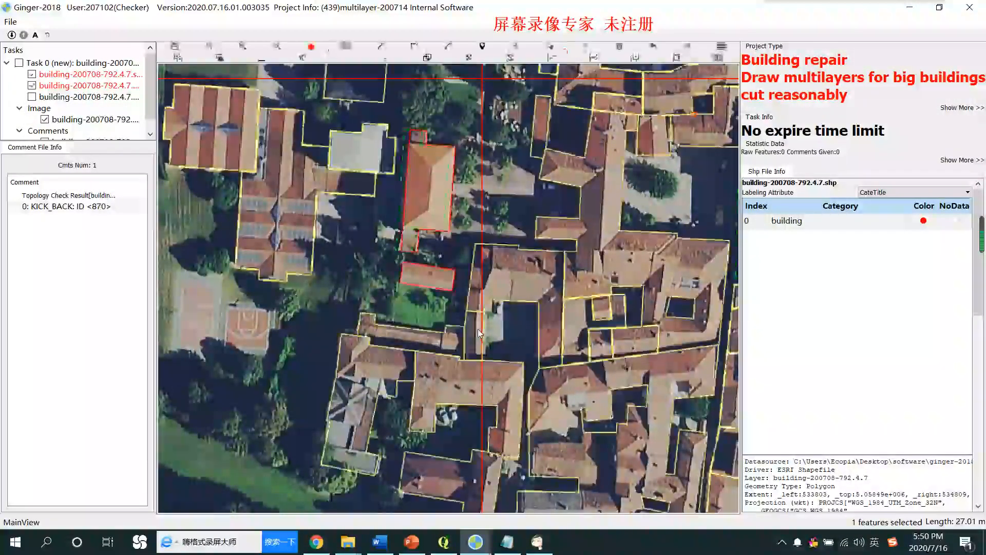
key(space)
key(space)
Check the long narrow row south of the garden and the adjoining narrow strip by selecting each and toggling the outlines.
drag(479, 340, 521, 317)
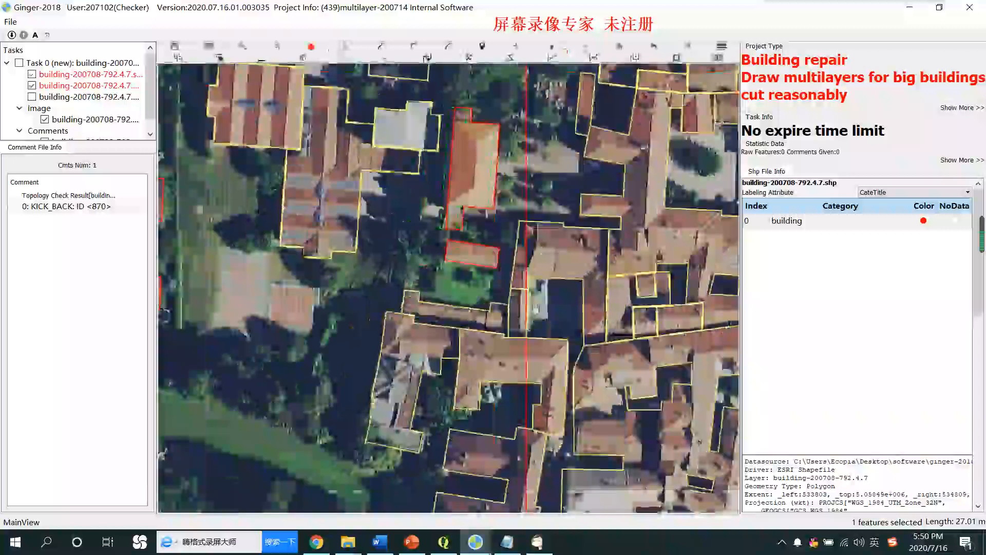
scroll(521, 318, up, 1)
key(space)
key(space)
click(522, 318)
click(484, 318)
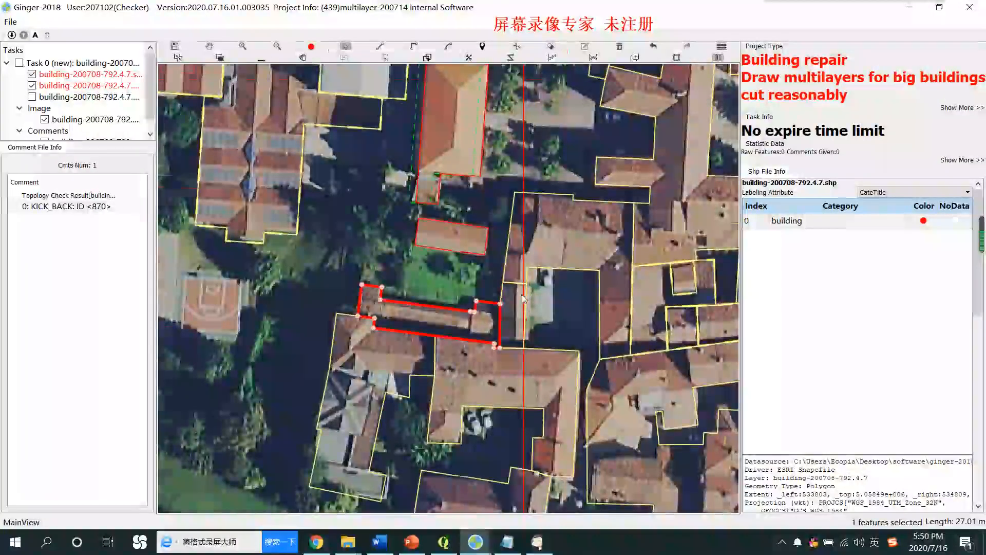
scroll(524, 296, down, 1)
key(space)
scroll(540, 309, up, 1)
key(space)
click(509, 297)
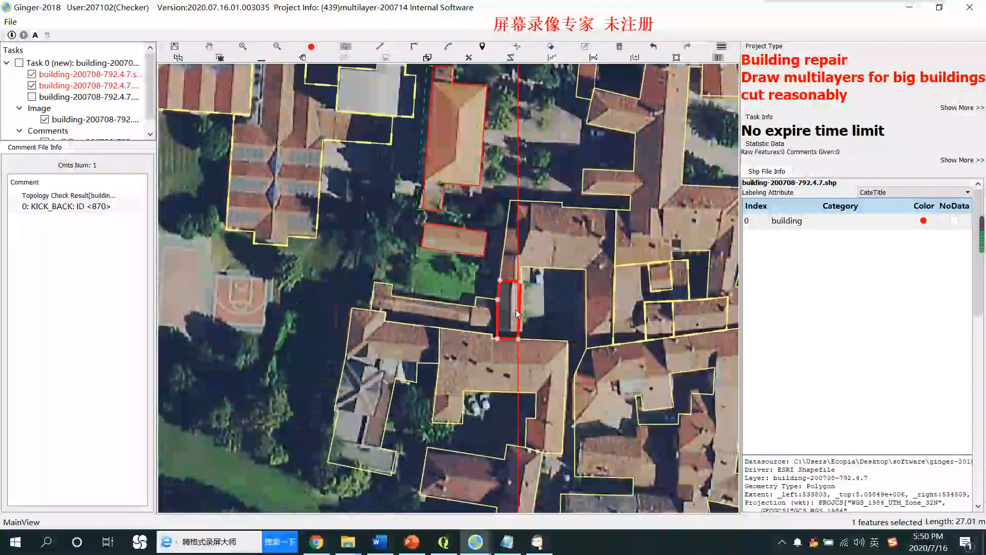
Check whether the narrow strip belongs with the courtyard building to its northeast or the long row to its west, toggling the outlines.
shift+click(535, 250)
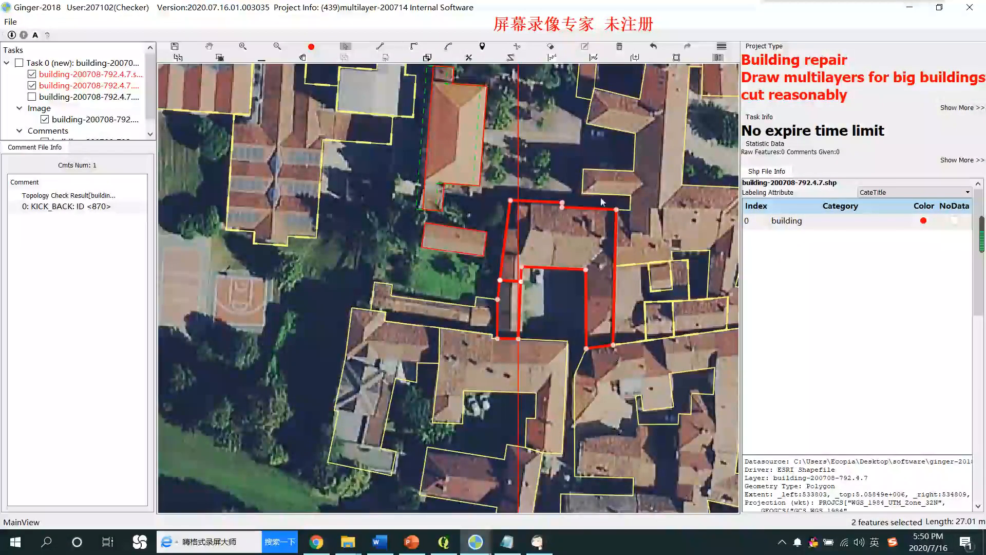
click(495, 308)
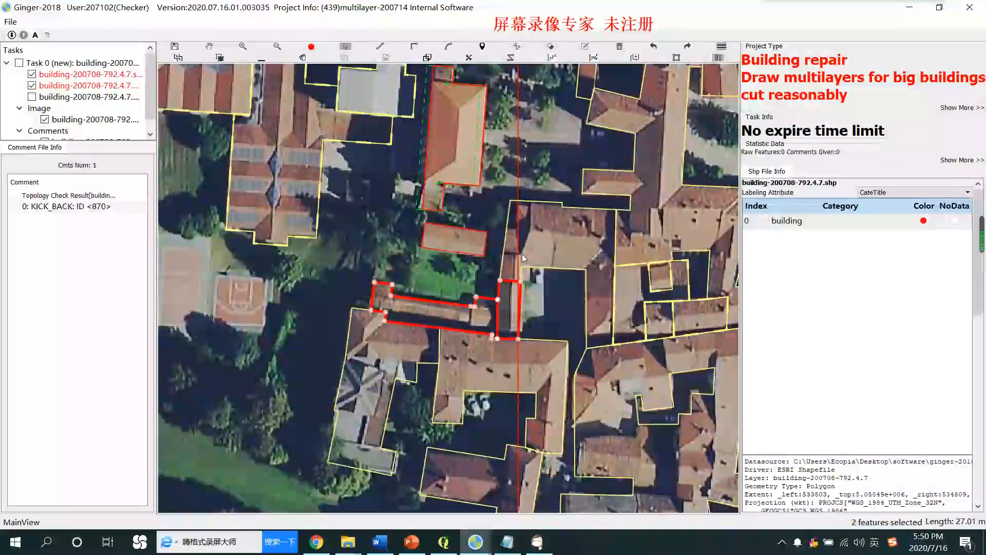
key(space)
key(space)
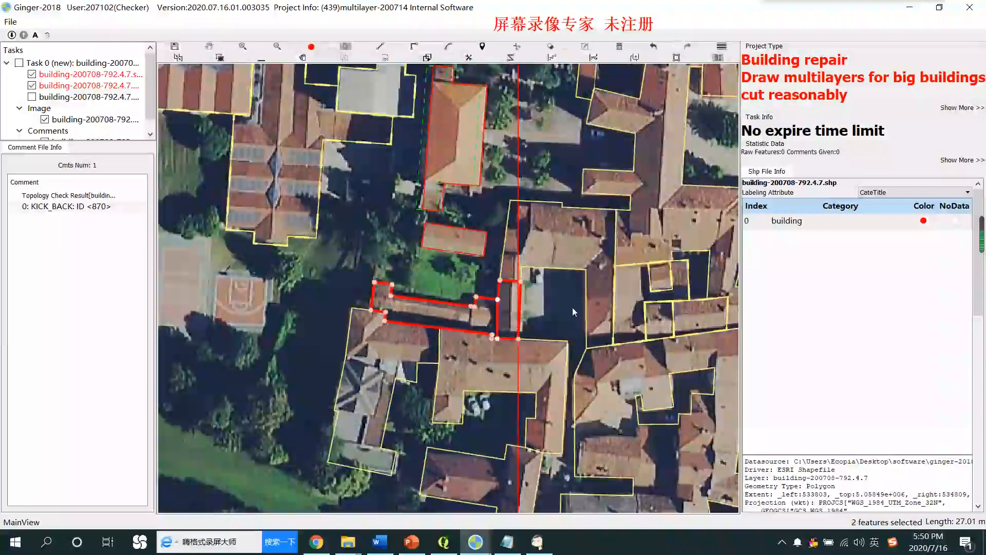
key(space)
key(space)
key(space)
key(space)
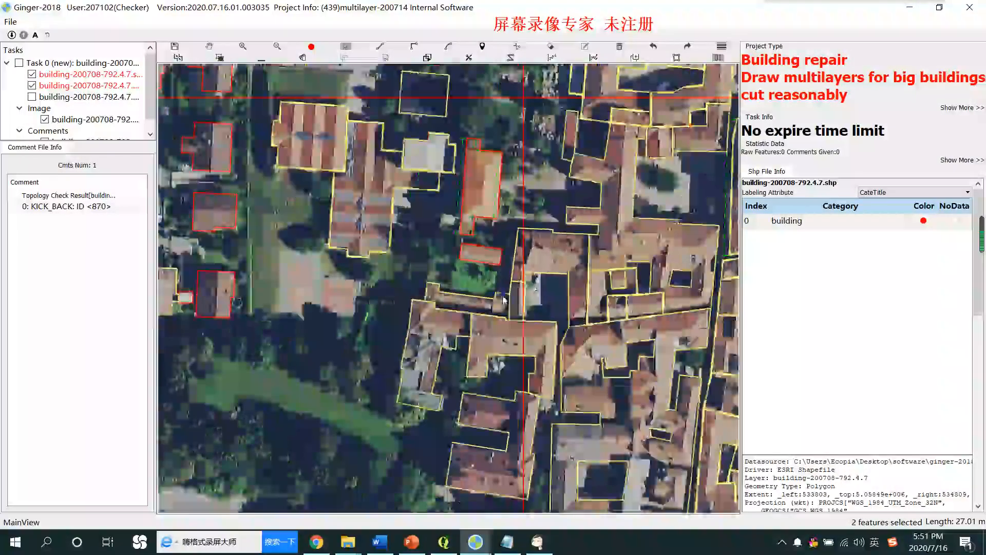
scroll(517, 297, up, 1)
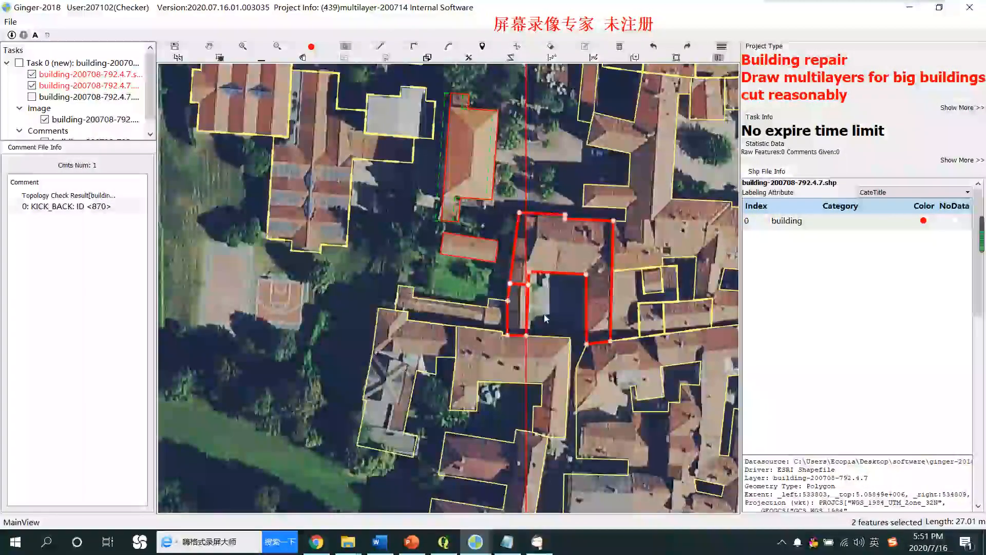
Cut the low grey annex off the south end of the western grey-roofed building.
drag(587, 356, 553, 262)
key(space)
key(space)
scroll(483, 323, down, 1)
scroll(449, 277, up, 2)
key(space)
key(space)
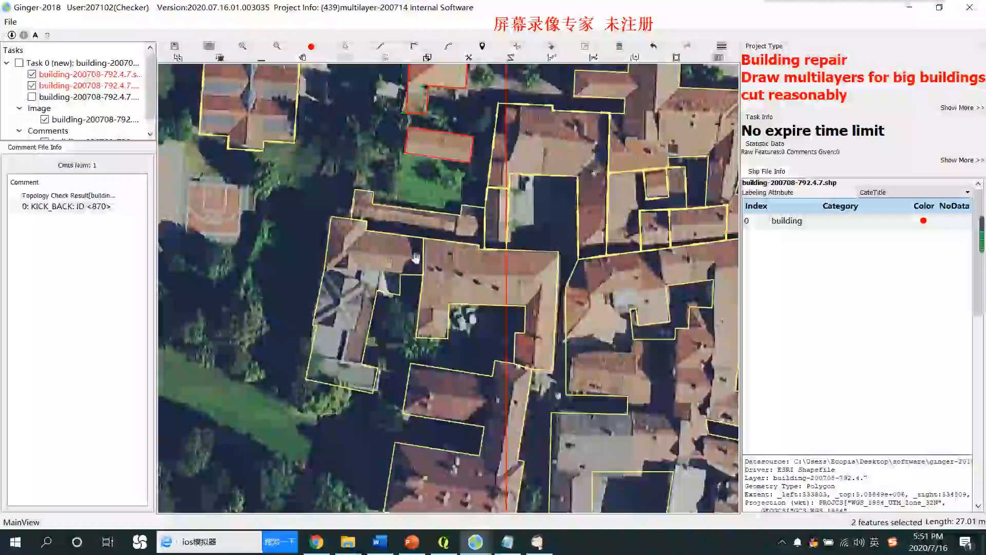
key(s)
click(384, 284)
key(d)
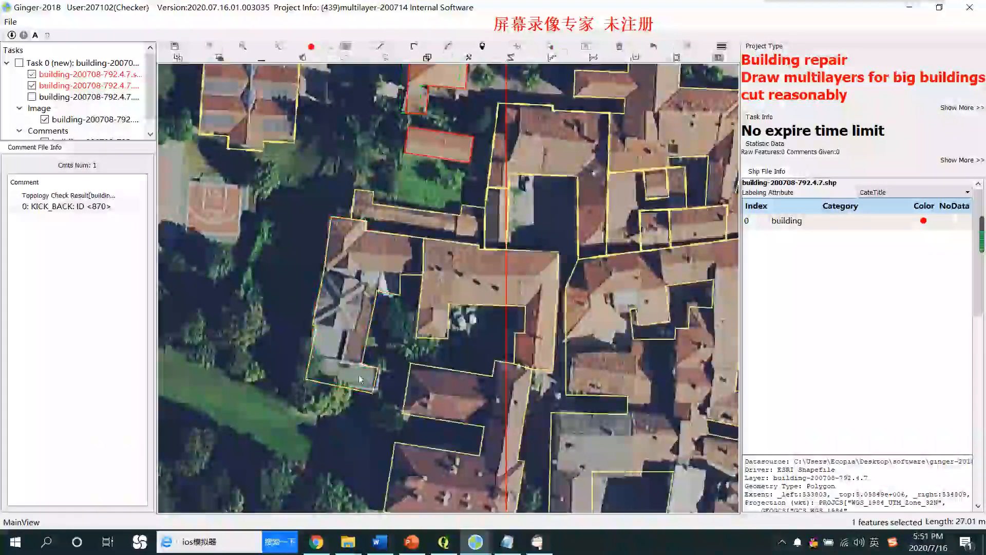
click(362, 365)
double_click(304, 353)
Cut the northern red-roofed wing away from the grey-roofed part of the western building.
key(space)
key(space)
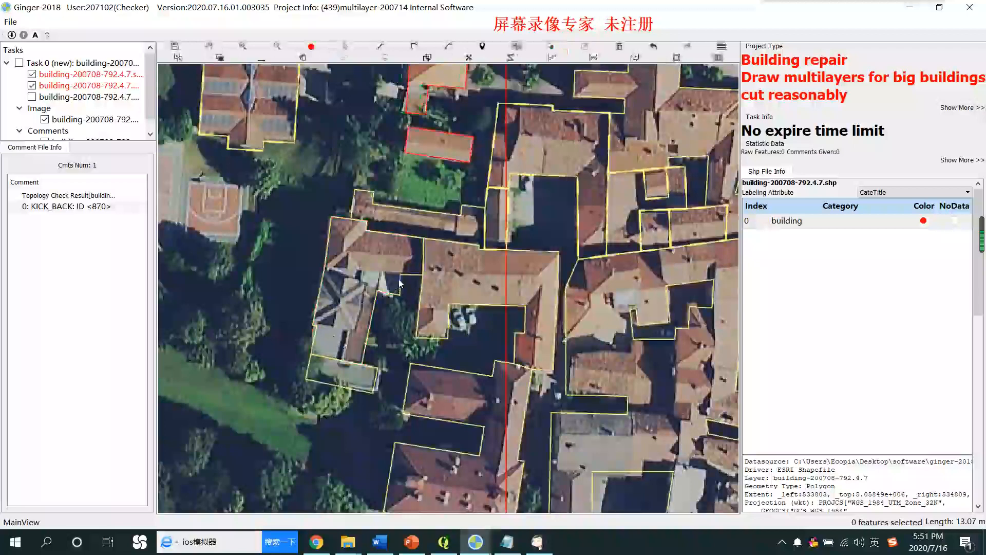
click(400, 275)
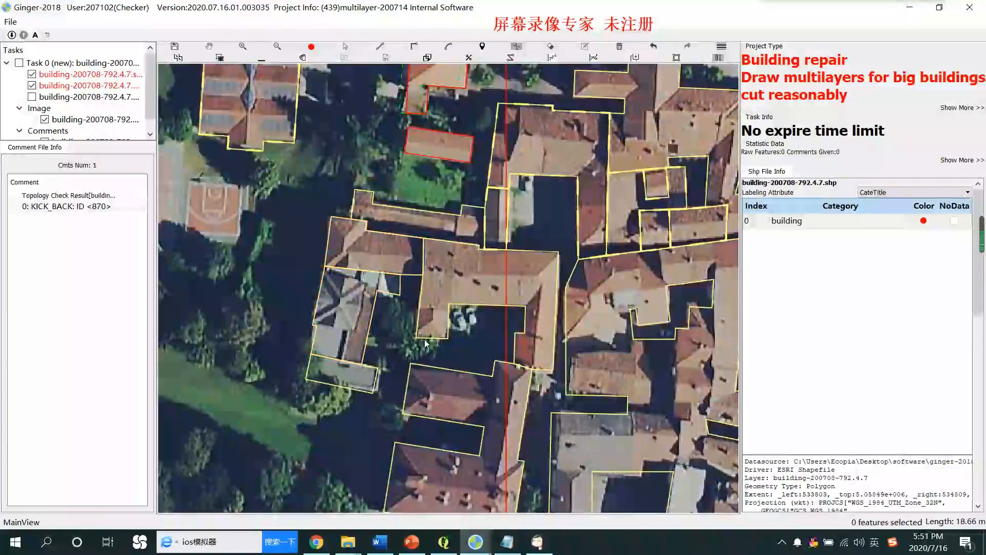
scroll(403, 295, down, 1)
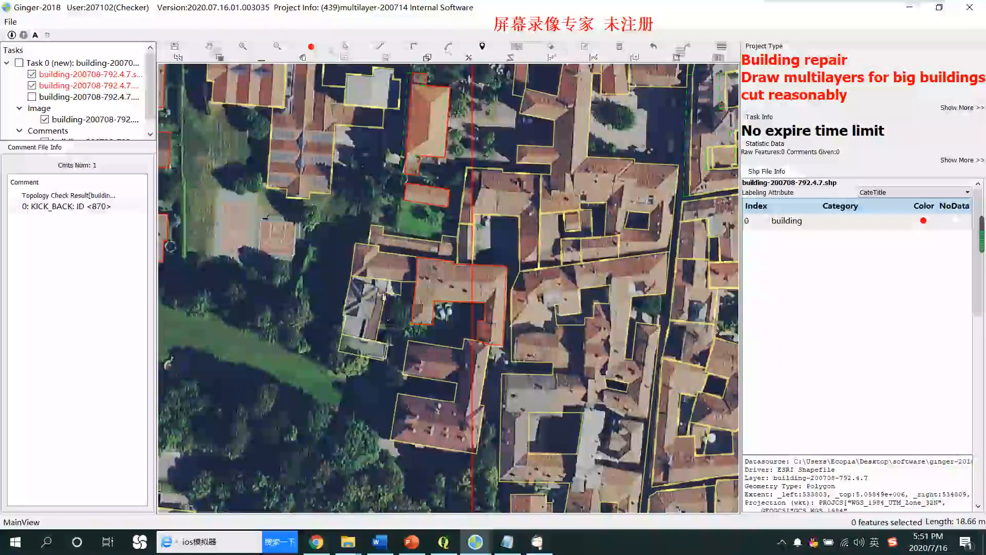
Draw a four-sided roof layer over the raised grey hipped roof in the northwest part of the grey-roofed building.
scroll(378, 292, up, 2)
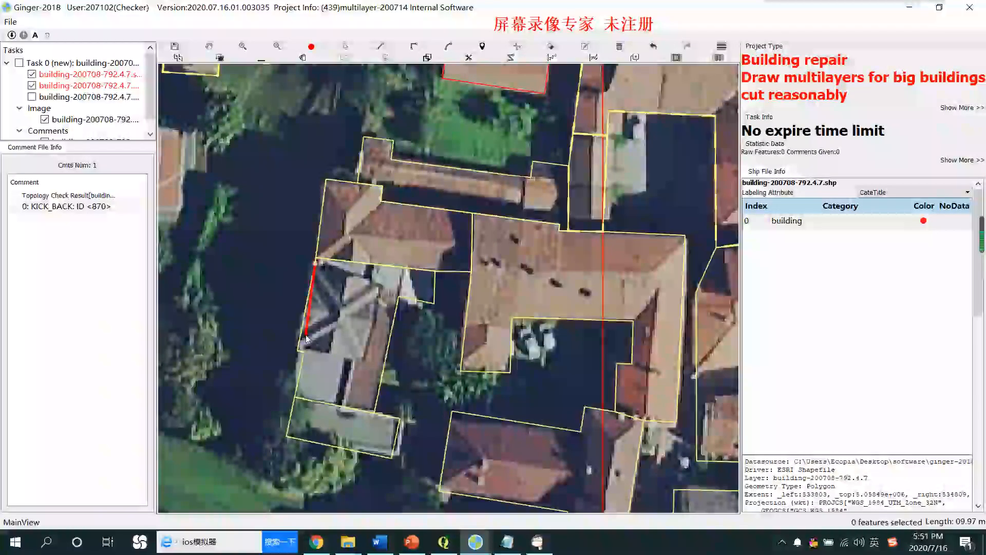
click(315, 264)
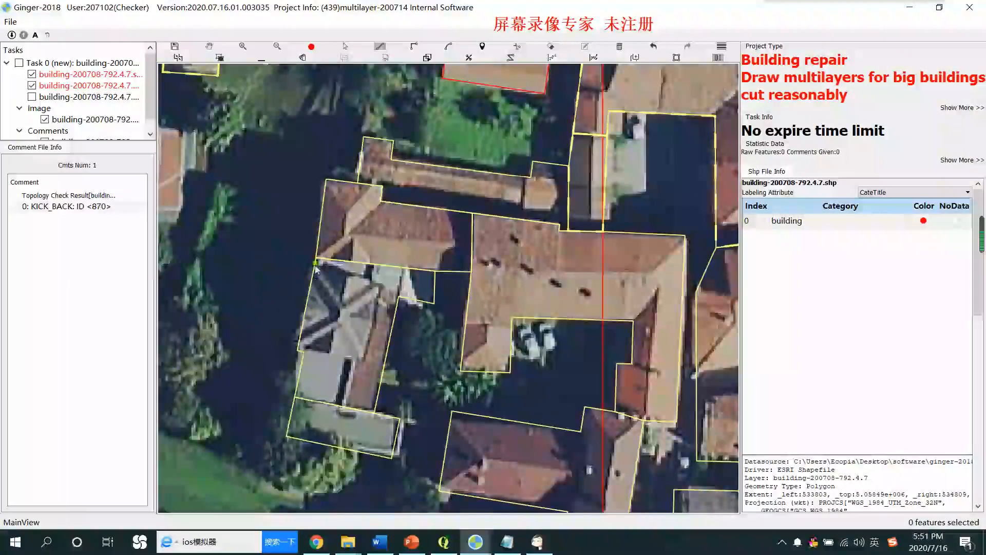
click(298, 351)
click(304, 353)
click(363, 363)
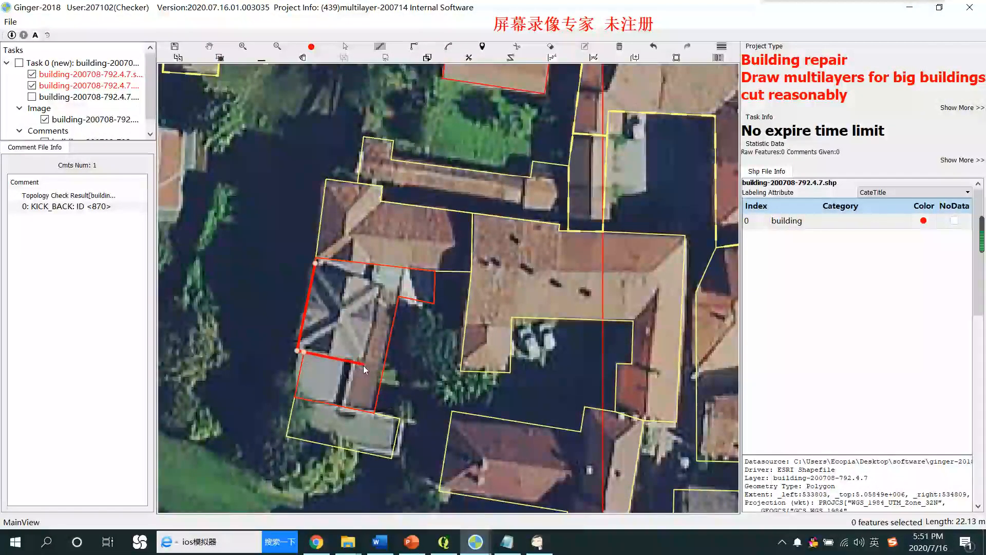
double_click(382, 284)
scroll(392, 263, down, 3)
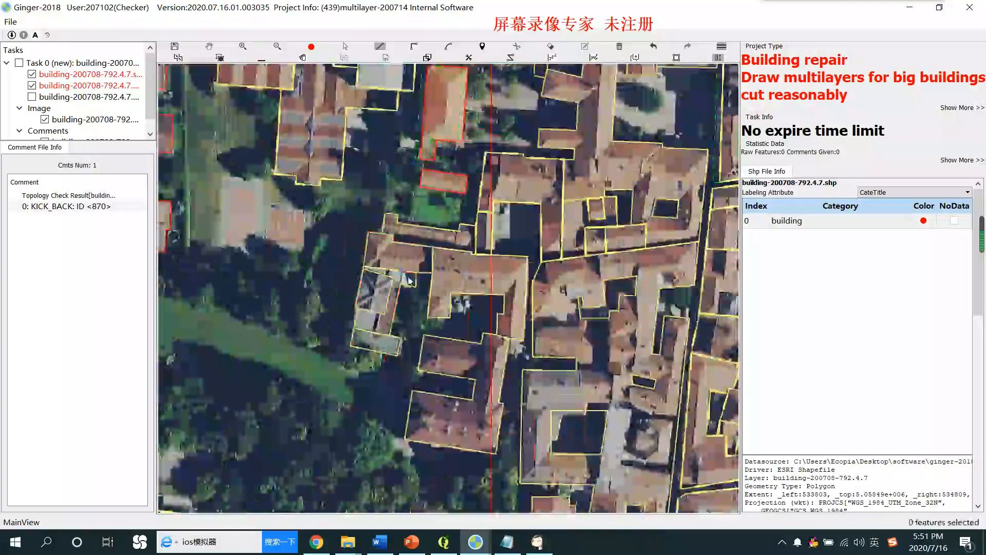
Check the new grey roof layer, the four western parts as a group and the adjoining courtyard building against the imagery.
scroll(359, 264, up, 1)
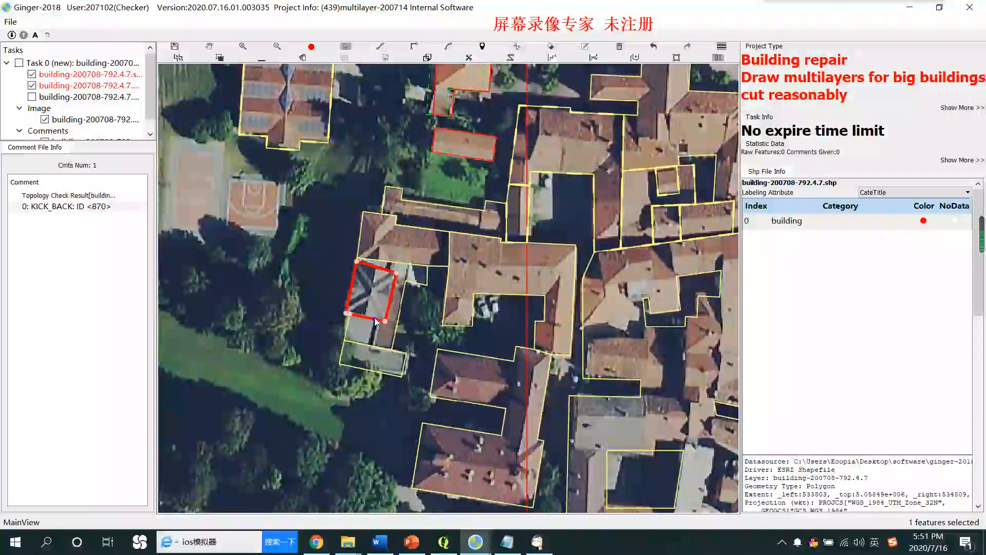
scroll(375, 321, down, 1)
scroll(367, 298, up, 2)
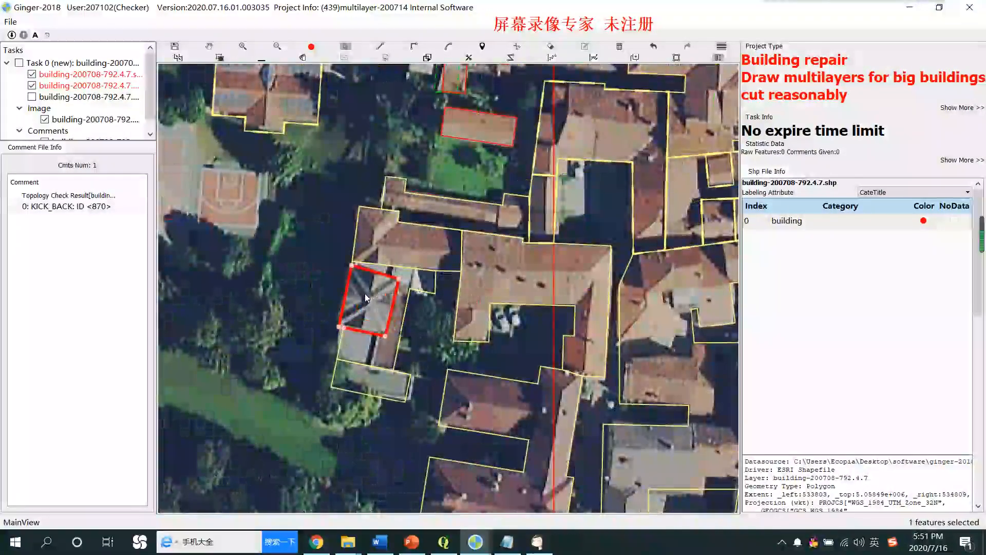
scroll(386, 292, down, 2)
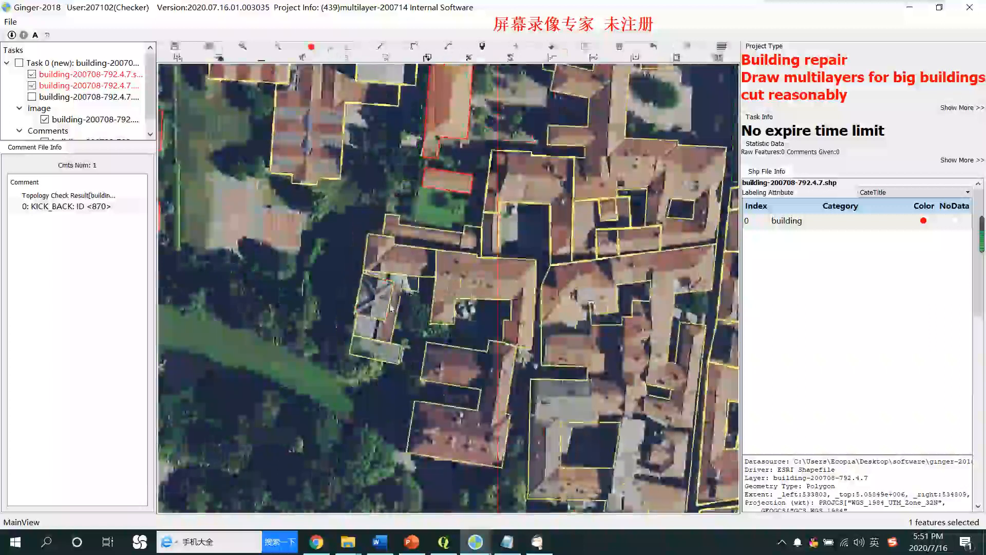
scroll(412, 303, up, 1)
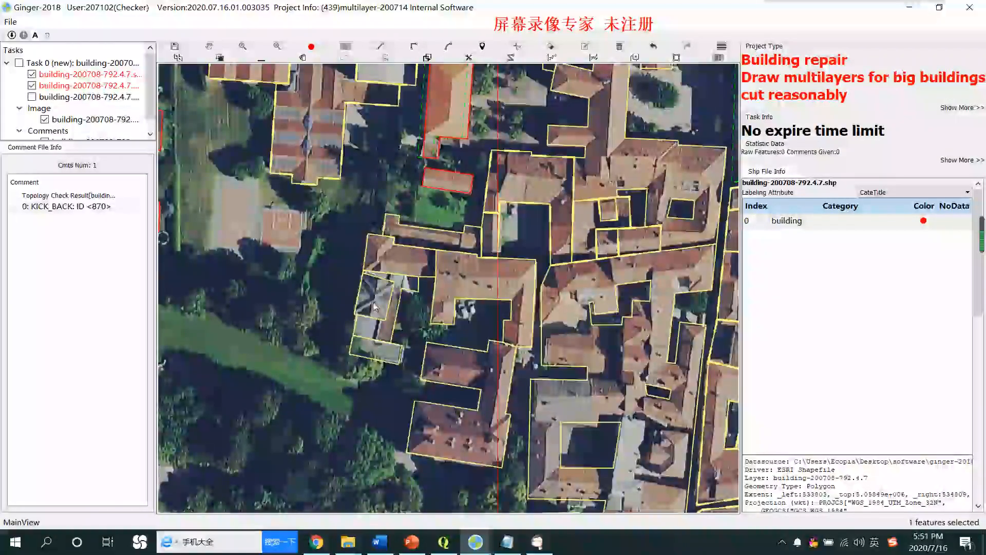
click(382, 333)
key(Escape)
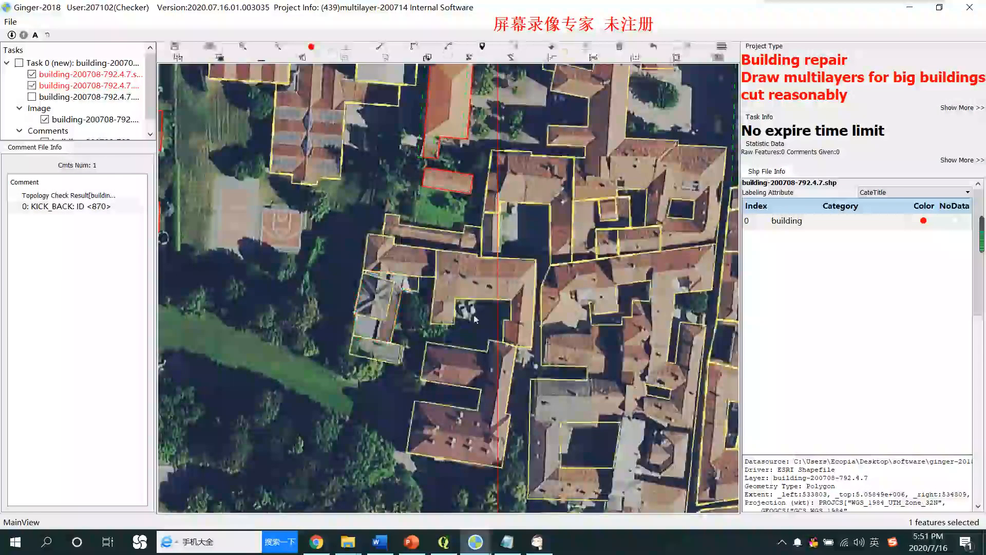
key(s)
drag(352, 263, 392, 345)
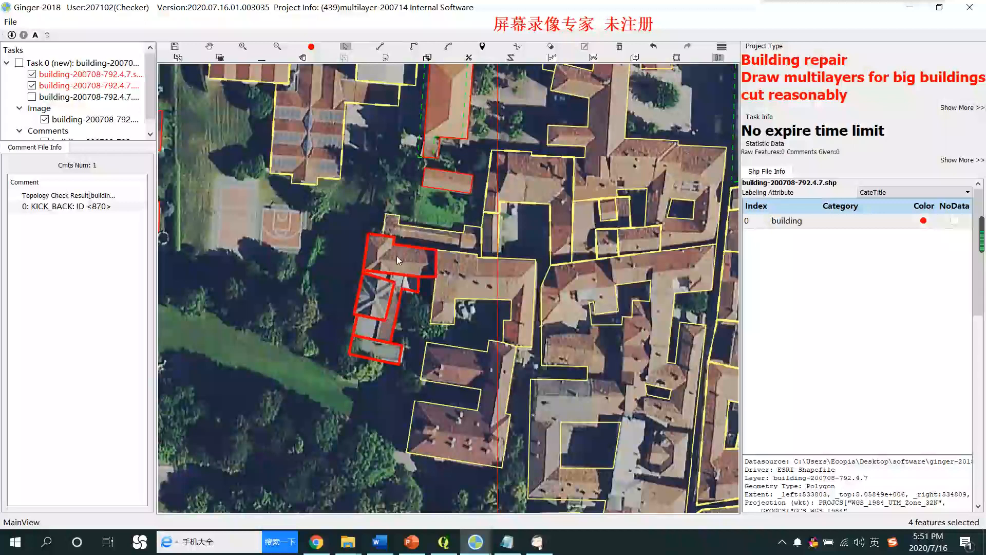
click(491, 267)
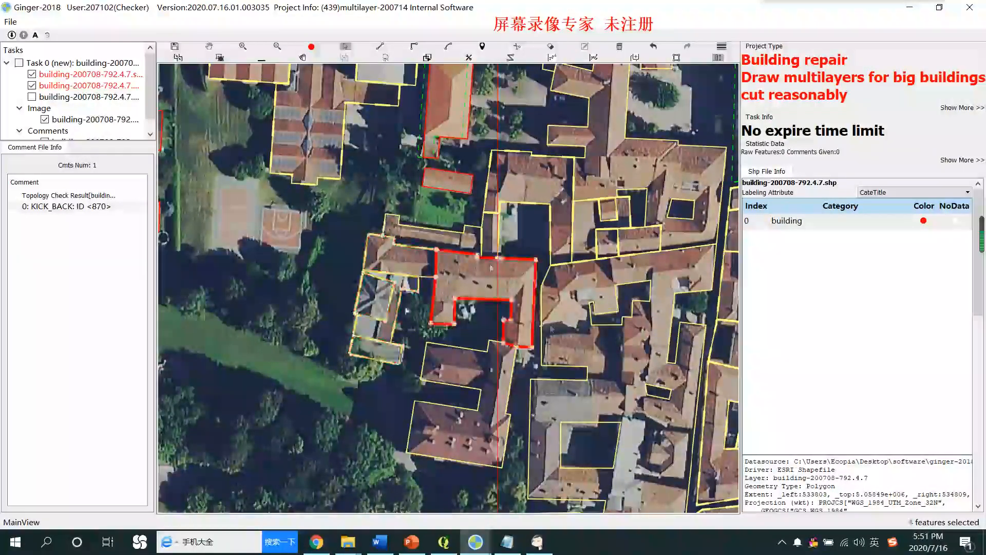
Cut the northwest wing off the U-shaped red-roofed building south of the courtyard building, along the wing's east edge.
click(491, 383)
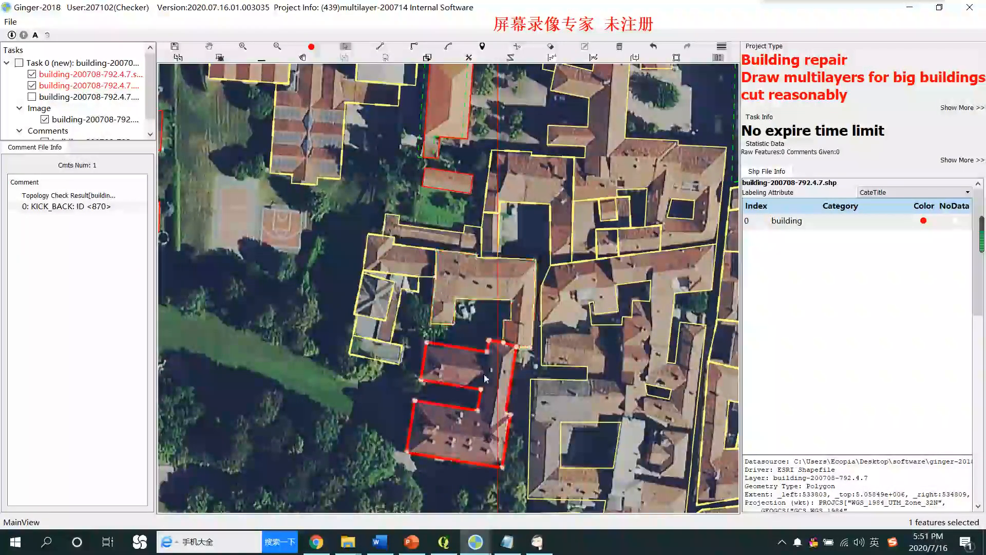
click(488, 354)
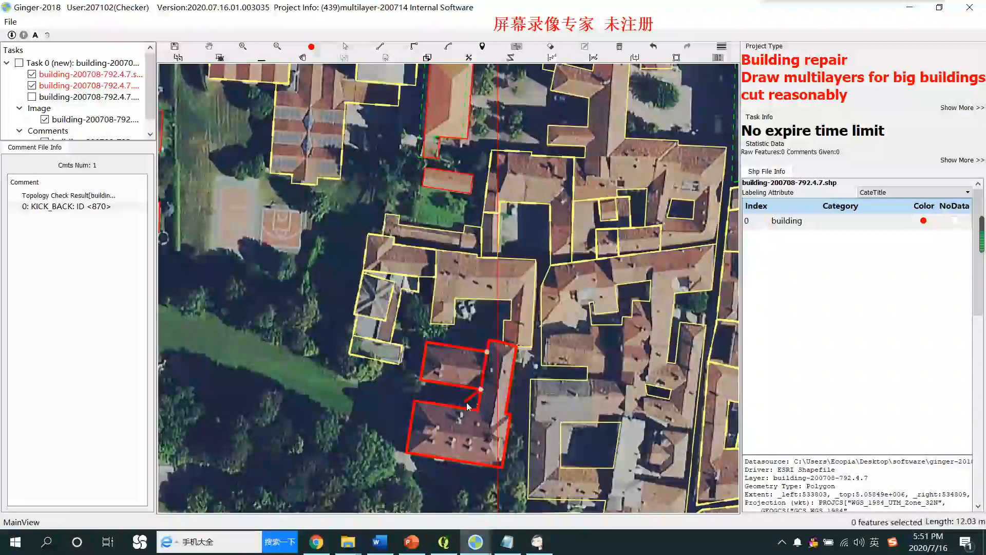
scroll(488, 375, up, 2)
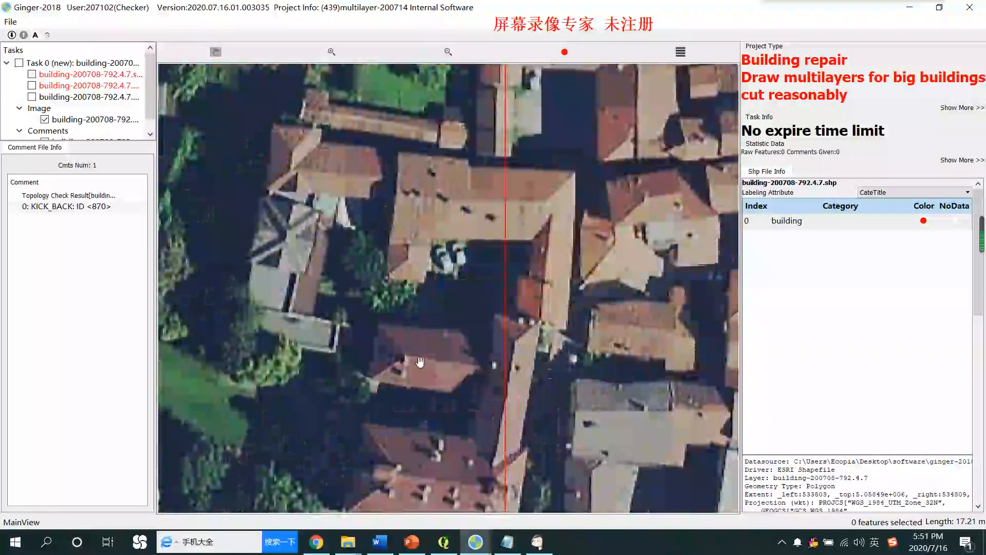
scroll(538, 374, down, 2)
click(503, 450)
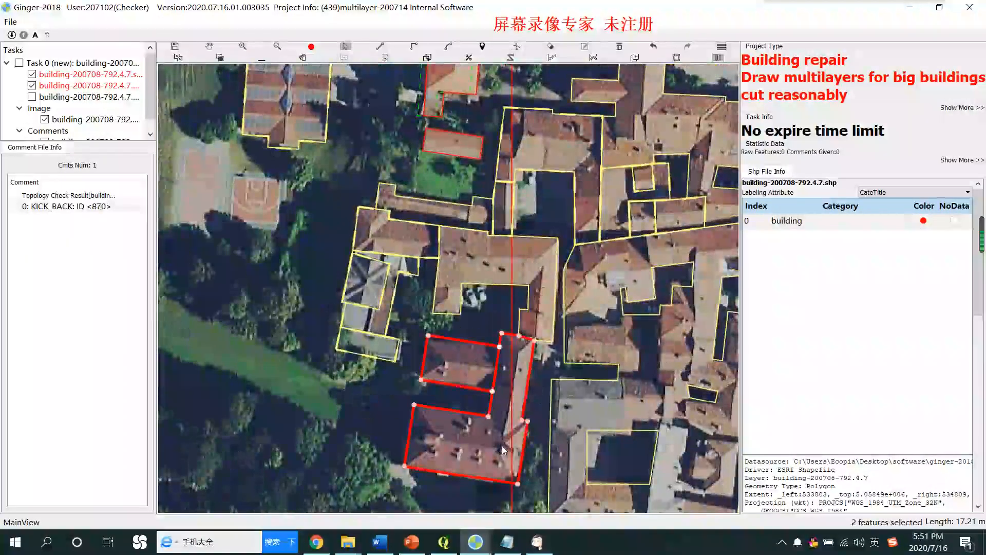
Cut the small southwest building away from the large block to the southeast along their short shared edge.
drag(686, 207, 396, 306)
scroll(397, 305, down, 2)
drag(414, 354, 442, 238)
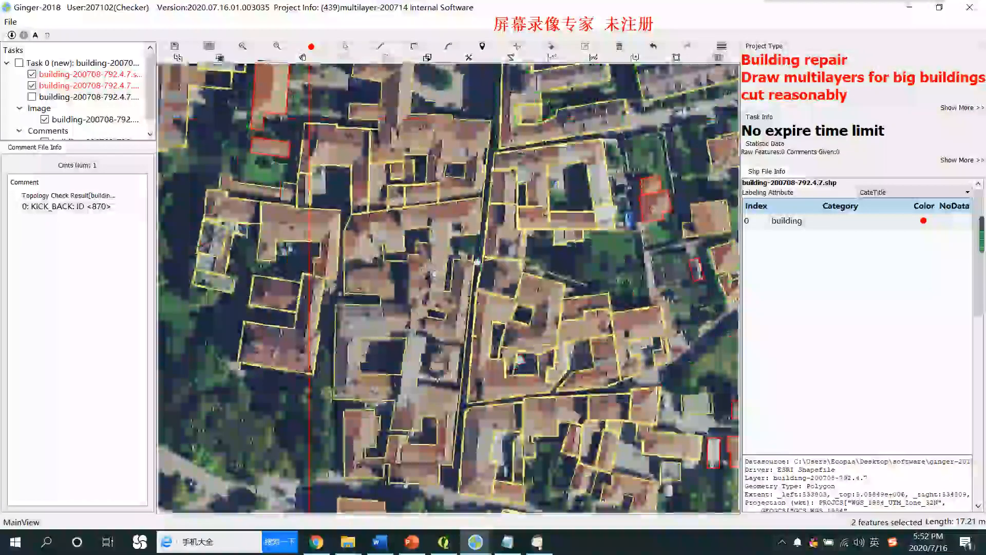
scroll(417, 253, up, 2)
drag(409, 333, 440, 260)
scroll(440, 259, down, 2)
key(space)
key(space)
key(space)
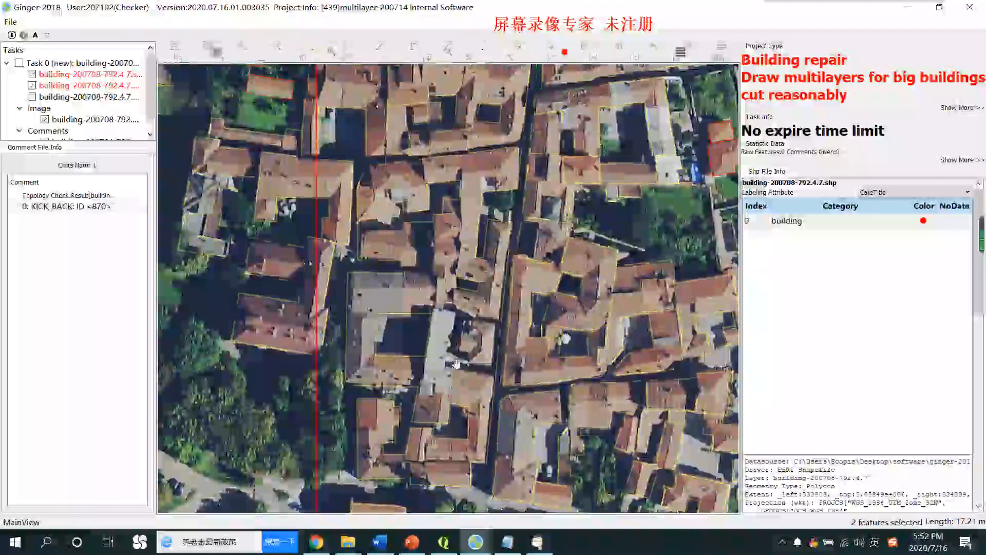
scroll(485, 268, up, 5)
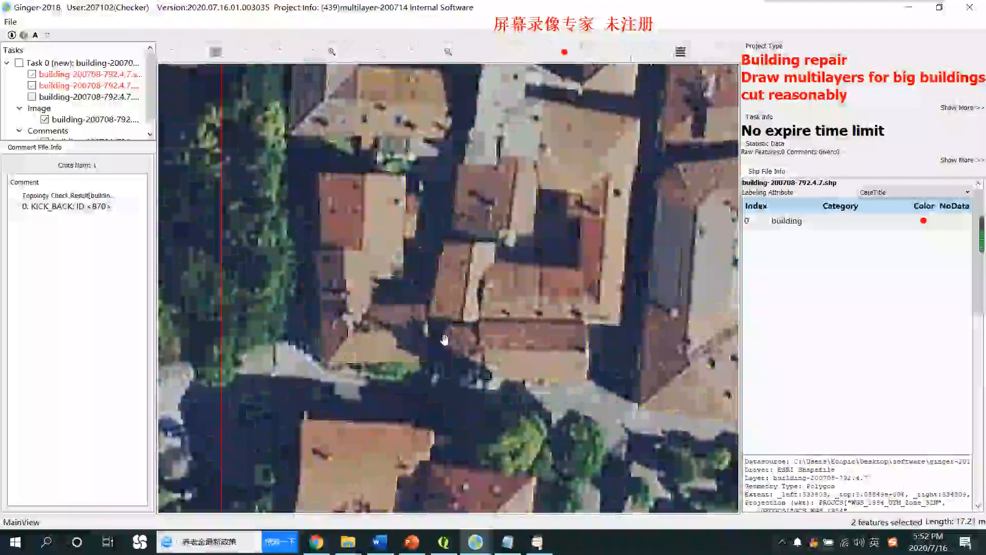
key(space)
click(430, 325)
click(430, 284)
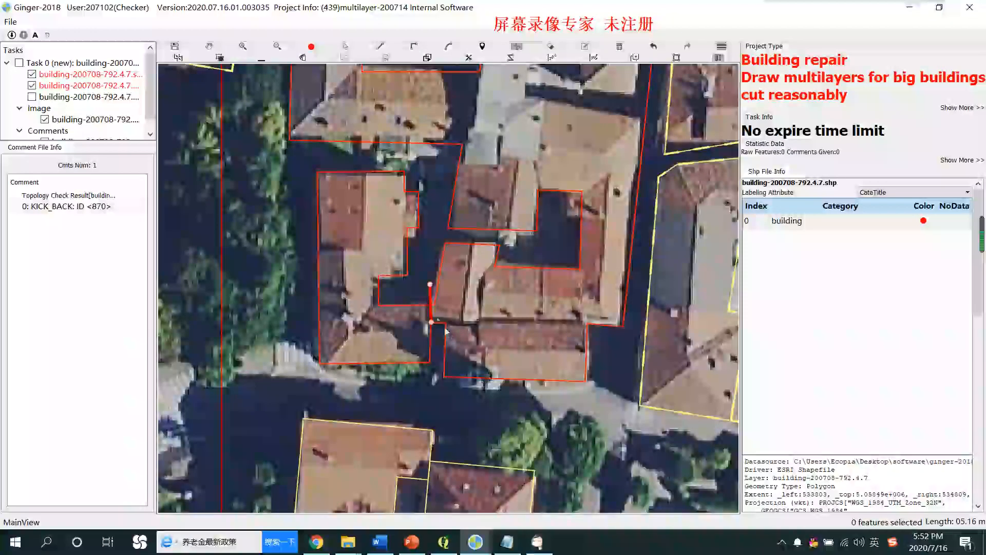
double_click(436, 321)
Examine the full extent of the large merged block between the two streets and its surroundings for reasonable building divisions.
scroll(445, 333, down, 2)
drag(477, 330, 463, 440)
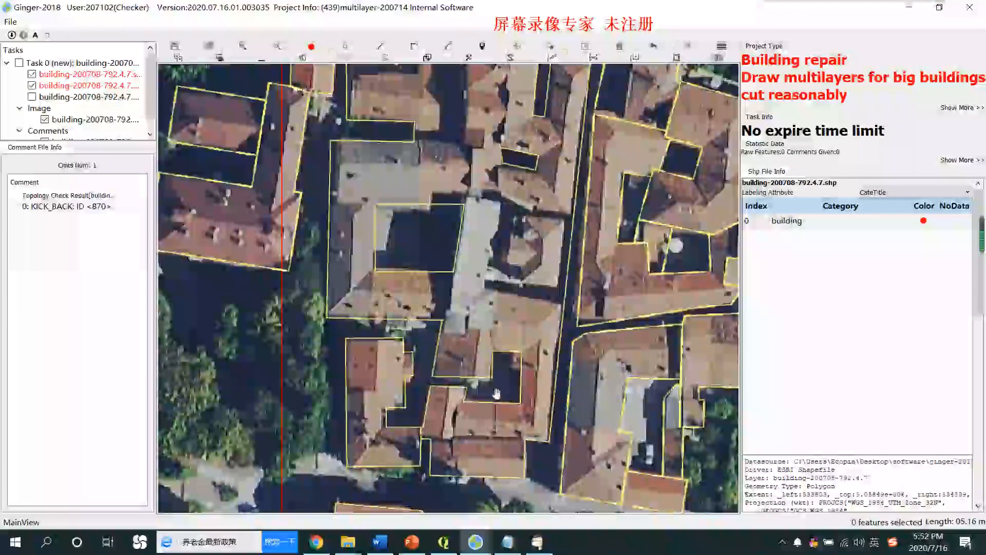
scroll(468, 388, up, 2)
click(468, 382)
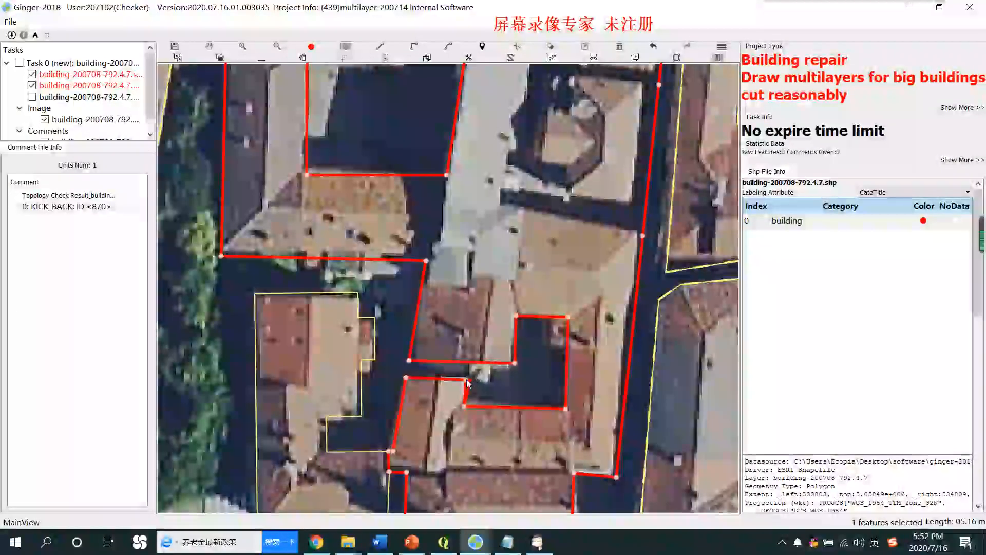
scroll(468, 381, down, 4)
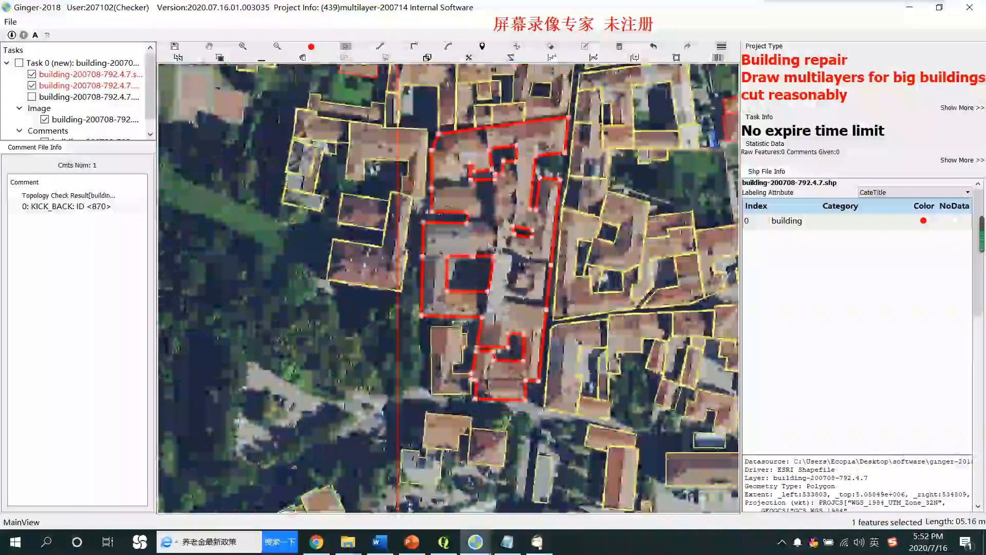
key(Escape)
drag(494, 248, 454, 424)
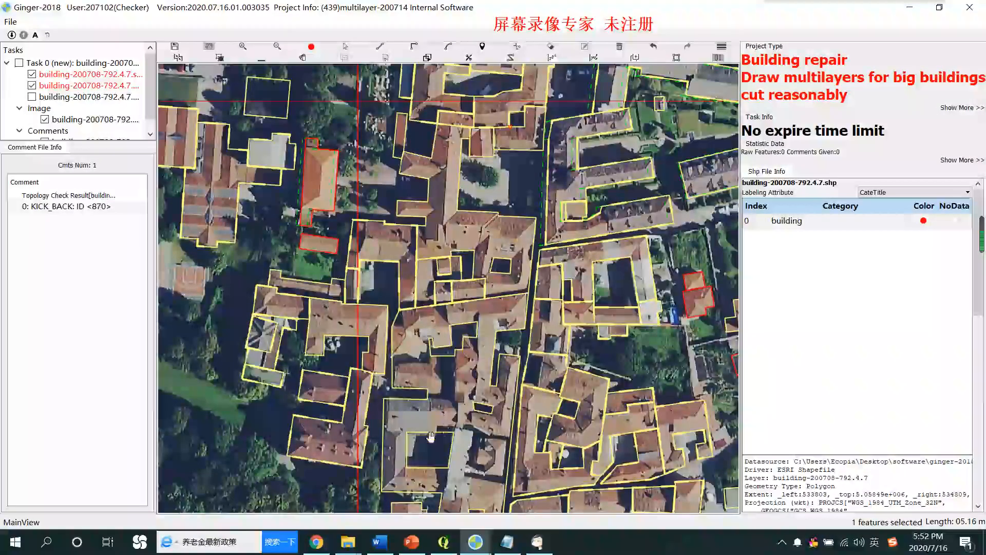
drag(496, 413, 528, 351)
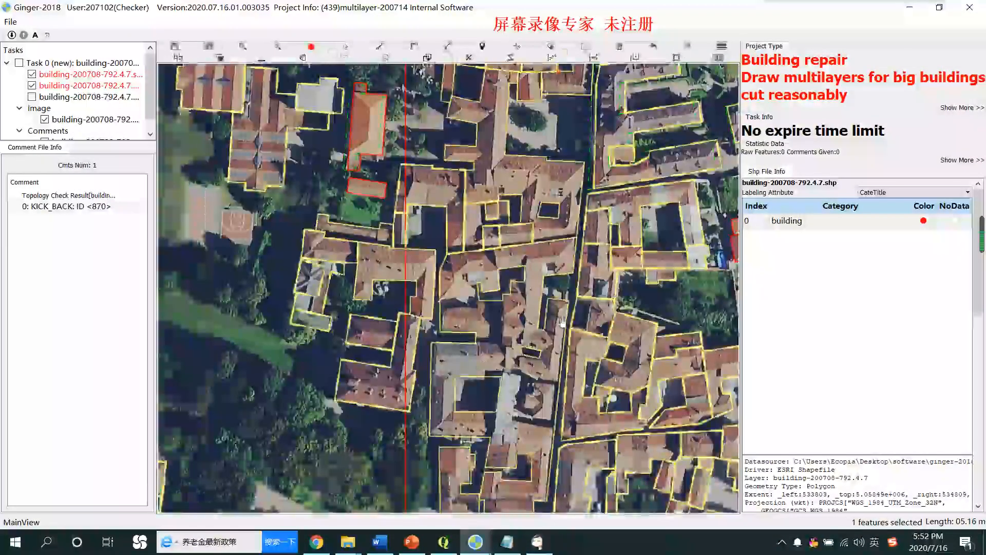
scroll(522, 326, up, 1)
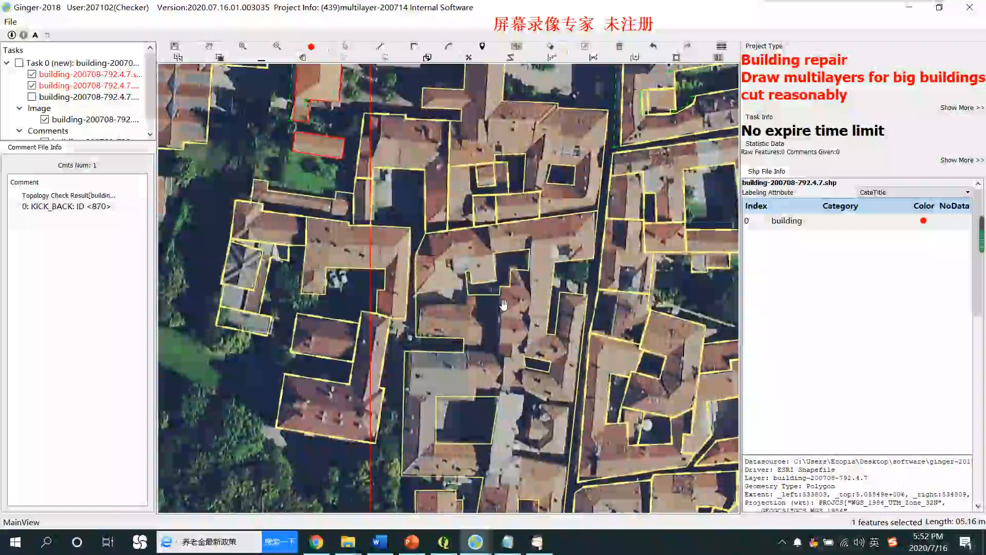
Try to cut the large merged block along a line running from its north courtyard past the central courtyard to the south.
click(500, 294)
click(499, 398)
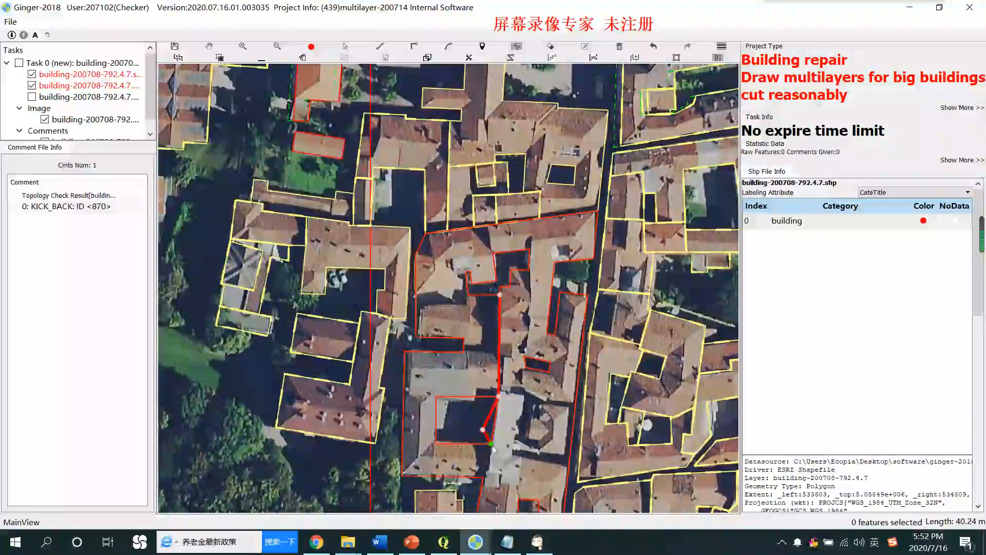
click(484, 480)
double_click(476, 485)
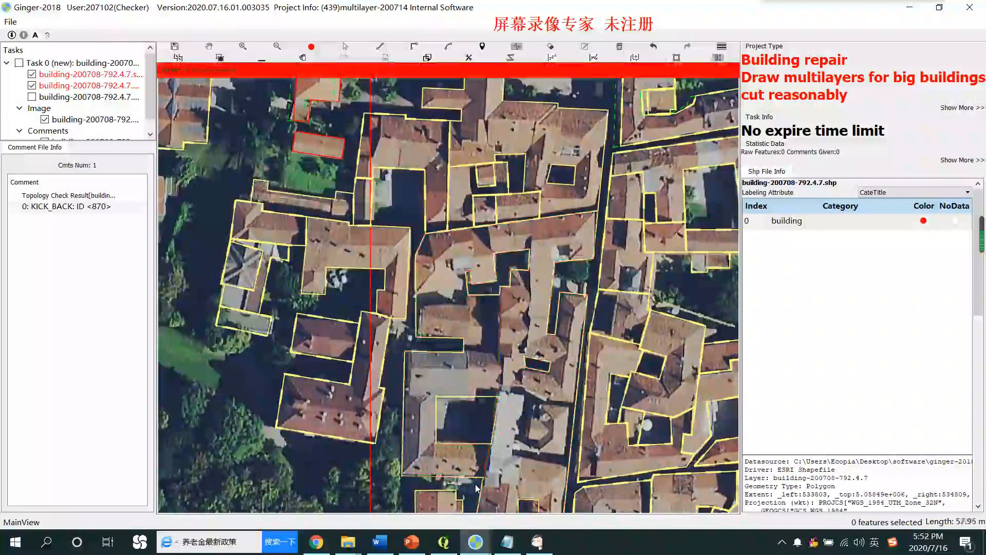
Examine the selected block's outline and northern courtyards against the imagery for a suitable dividing line.
scroll(518, 262, down, 1)
scroll(524, 269, up, 1)
key(s)
click(517, 267)
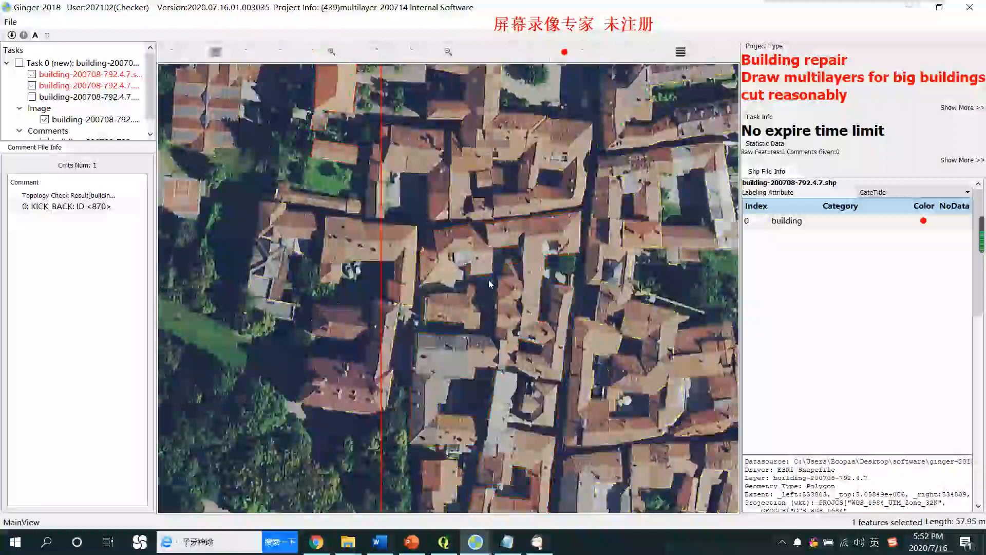
scroll(488, 280, up, 2)
click(452, 279)
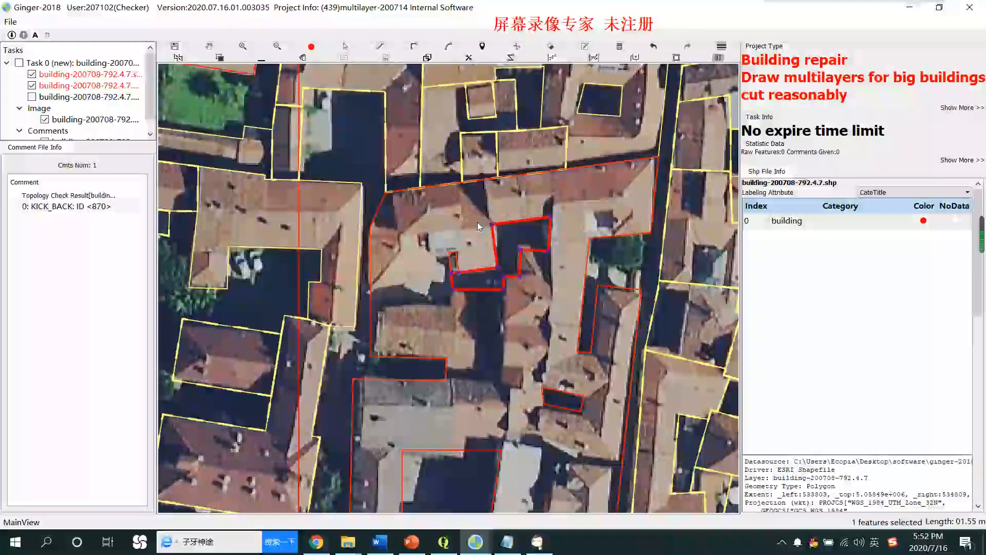
scroll(477, 222, down, 1)
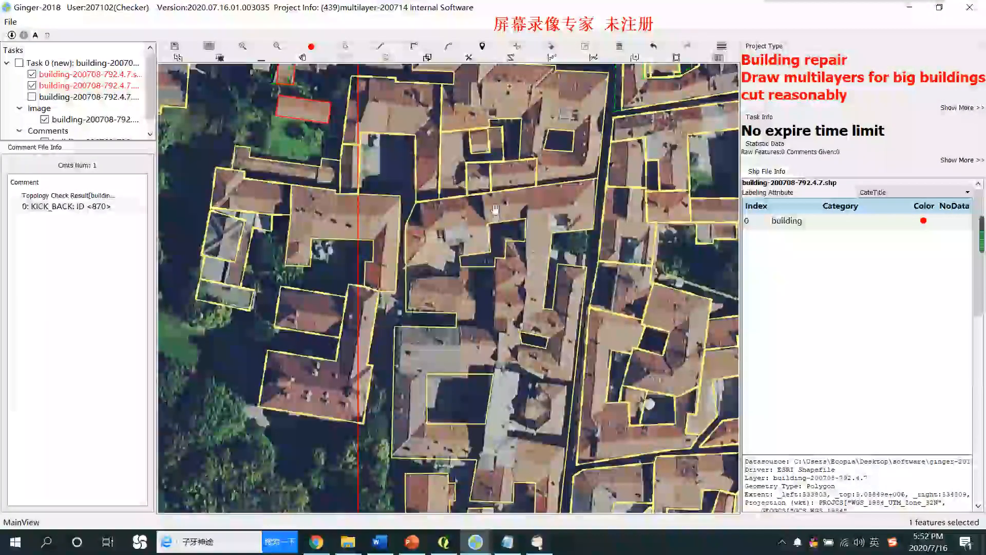
scroll(538, 239, up, 2)
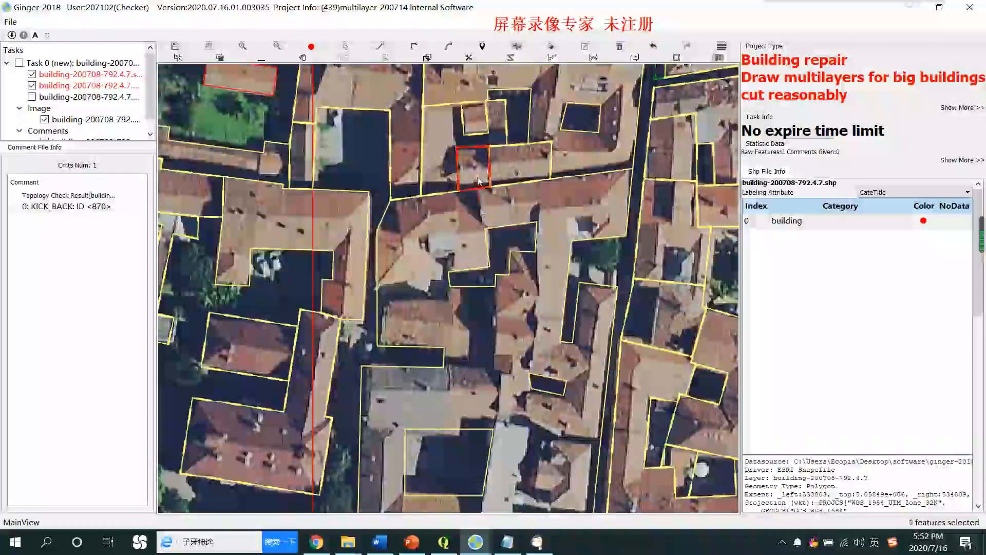
Cut the large block into west and east halves from the north street edge, through the courtyards, to the inner southwest corner.
click(482, 193)
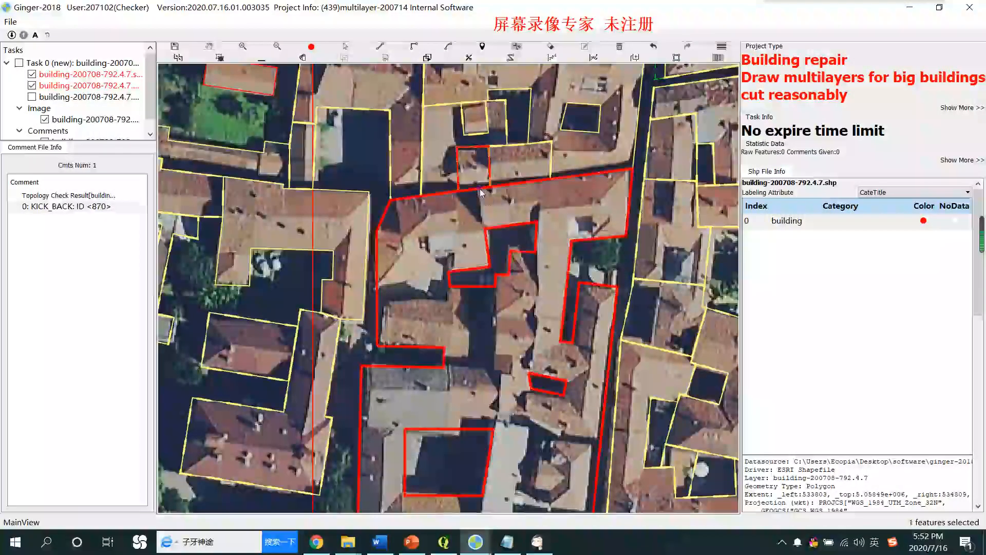
click(499, 241)
click(499, 263)
click(493, 280)
scroll(496, 286, down, 1)
scroll(501, 337, up, 1)
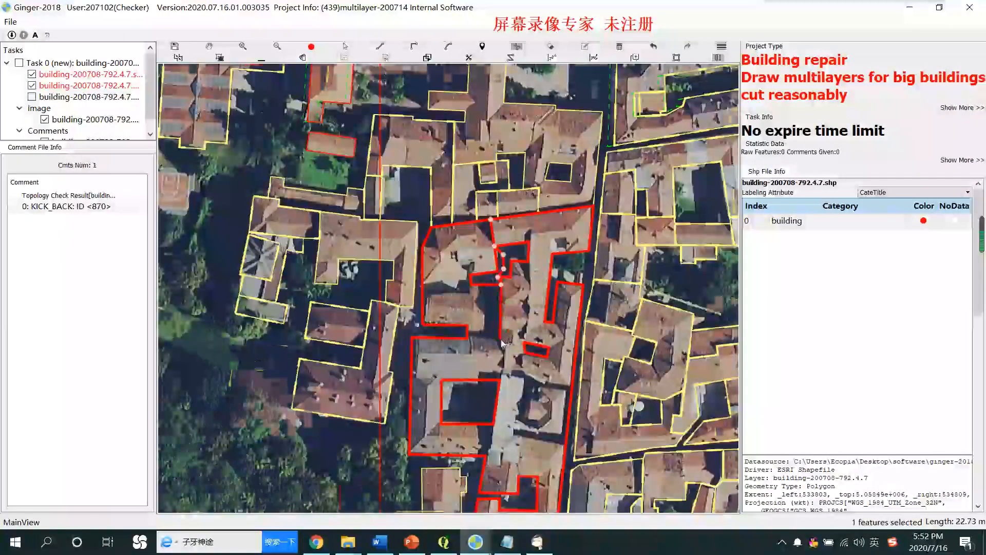
click(501, 339)
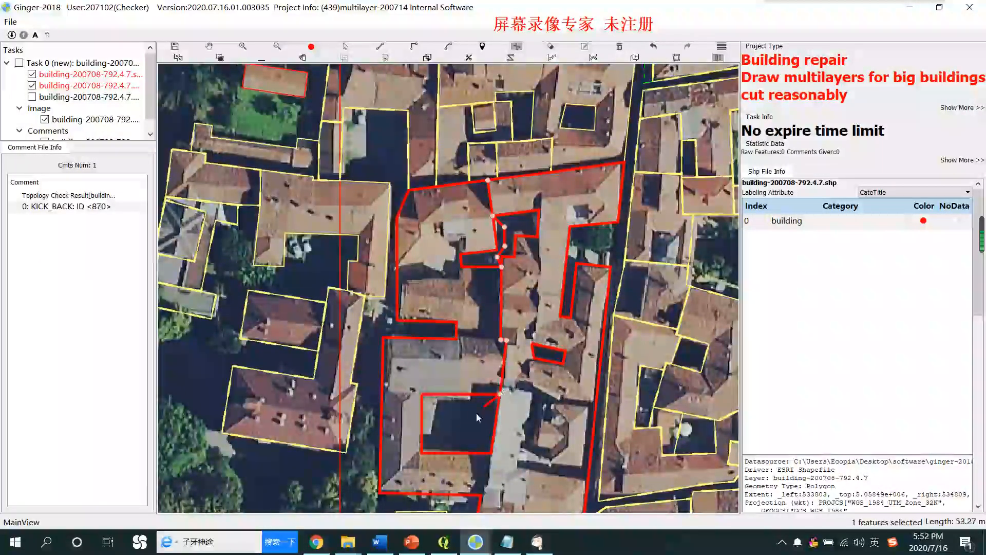
scroll(504, 159, down, 4)
scroll(502, 265, up, 3)
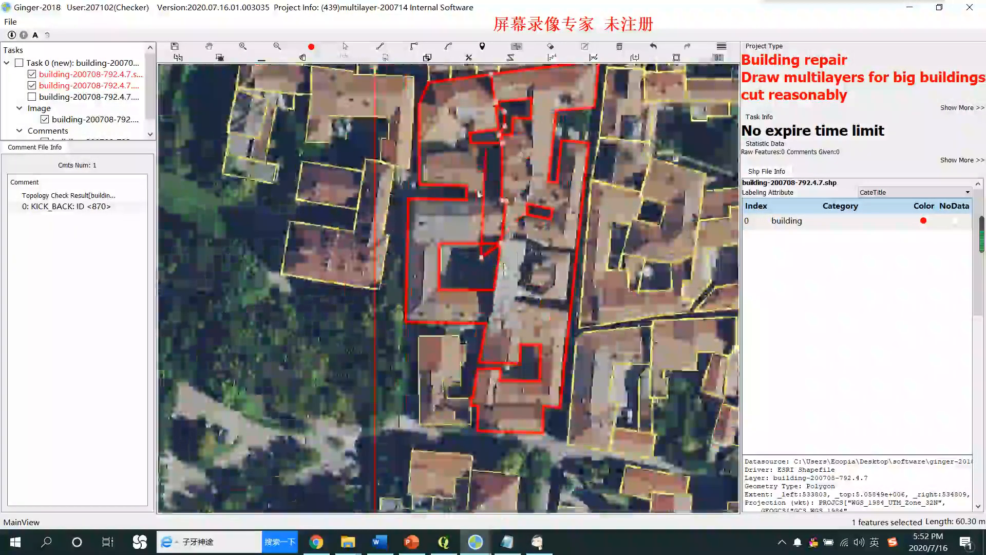
click(492, 291)
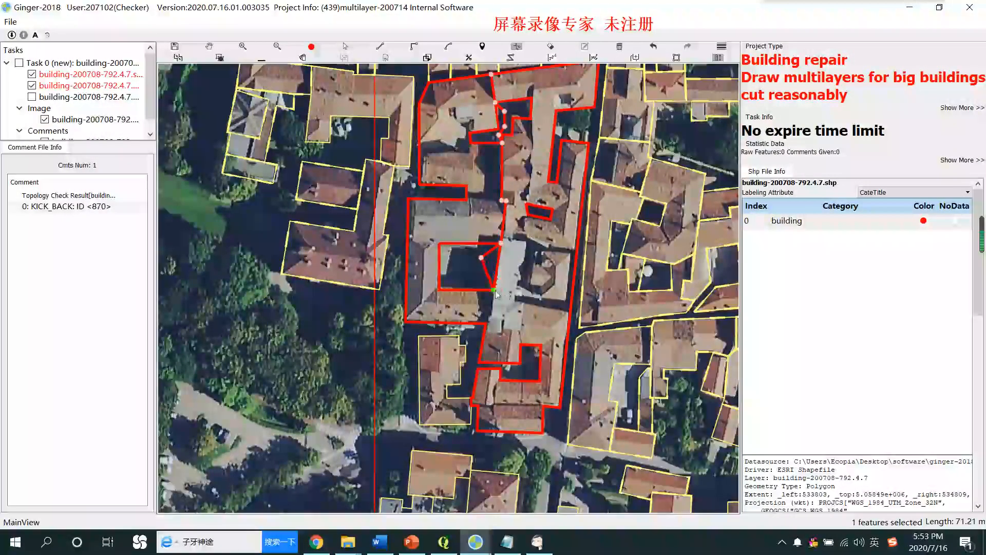
scroll(495, 291, up, 2)
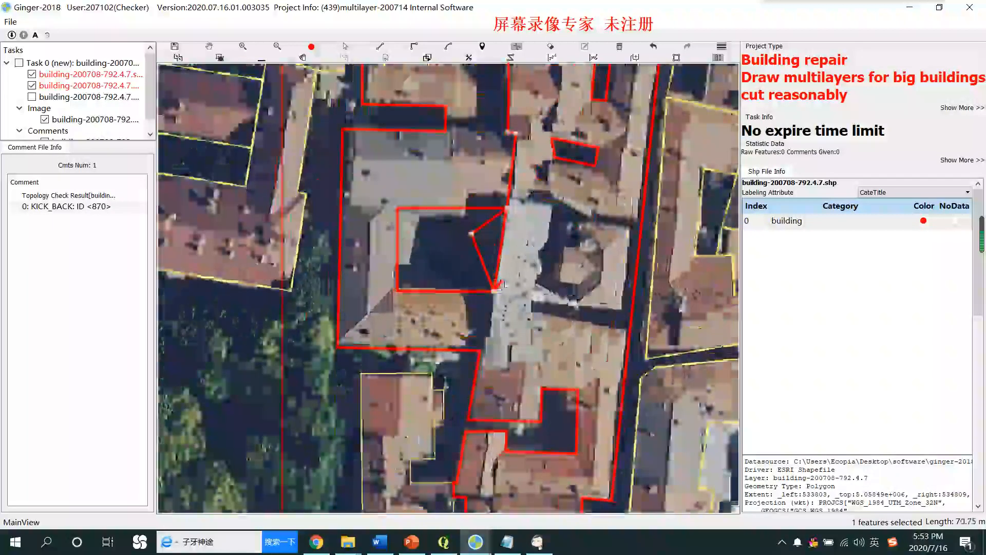
key(ctrl+z)
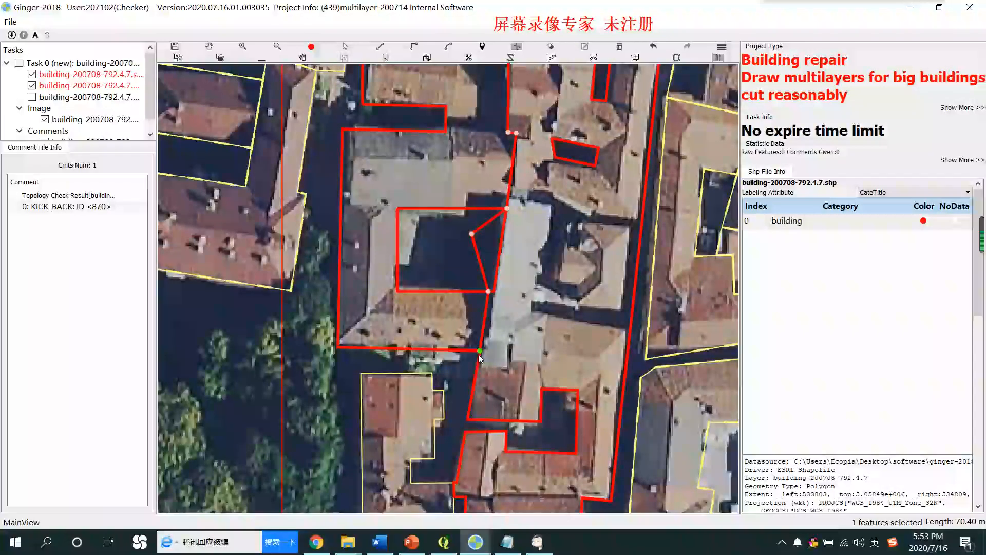
click(494, 292)
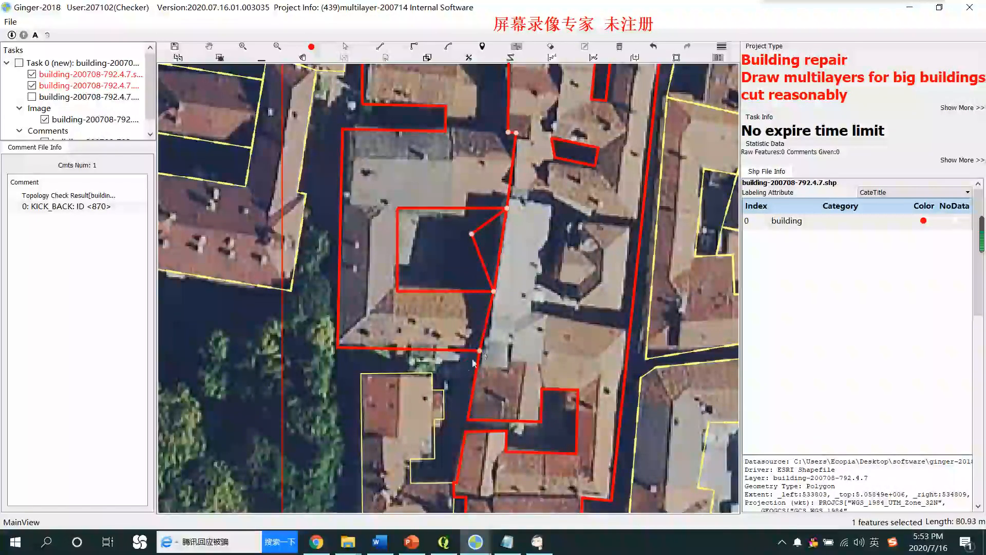
scroll(474, 365, down, 5)
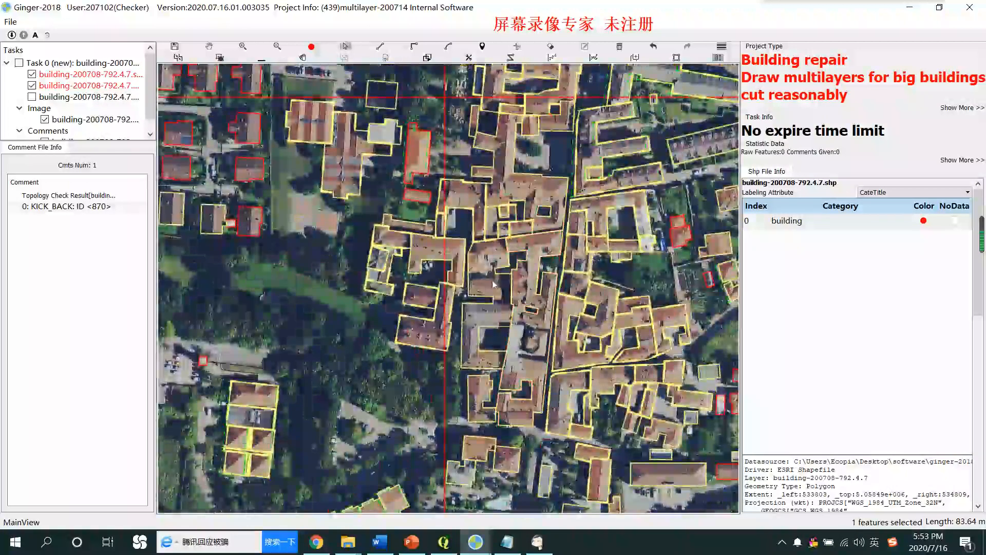
Cut the grey-roofed northern building of the west half off the courtyard building to its south, along the courtyard's north edge.
click(528, 294)
scroll(518, 406, up, 3)
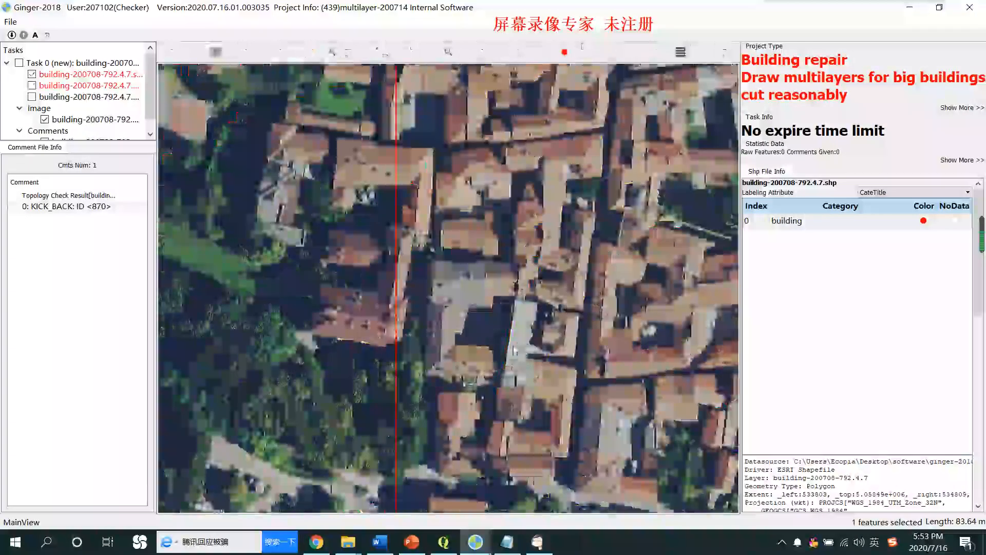
click(425, 306)
right_click(425, 307)
drag(481, 260, 453, 357)
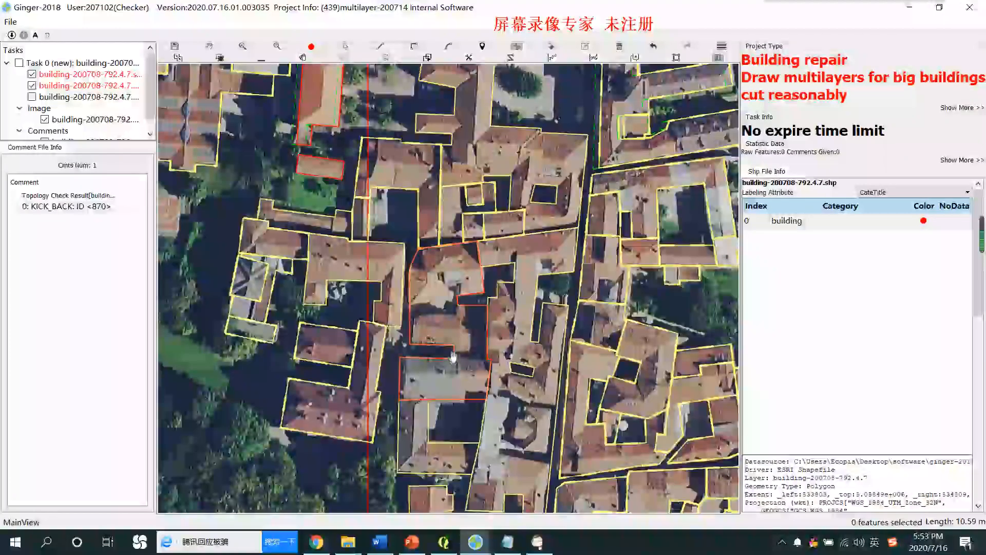
Cut the remaining northwest part off the grey-roofed building and split it into a northern and a middle building.
click(455, 359)
click(487, 358)
right_click(466, 332)
click(458, 307)
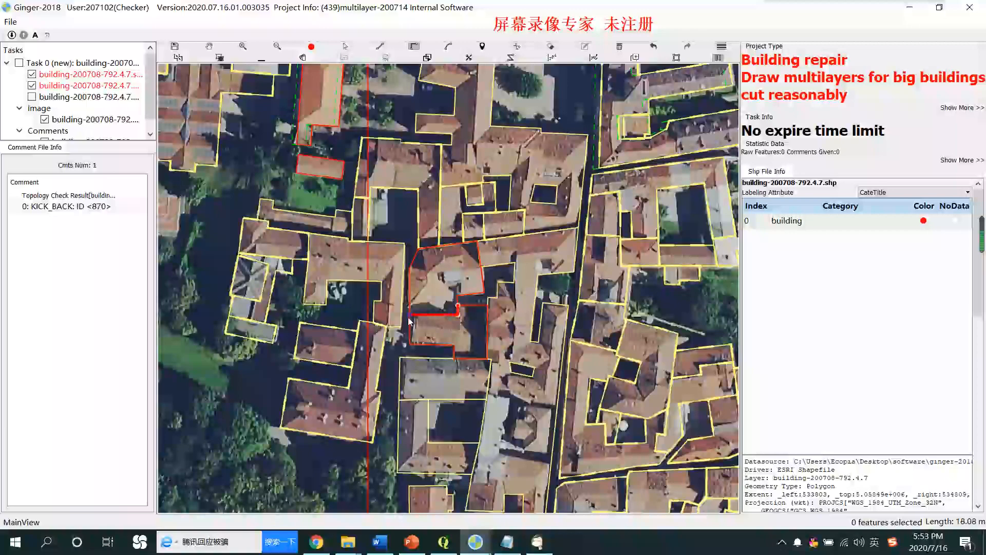
right_click(474, 329)
Outline the red-roofed section on the north side of the northwest building as its own roof part, reaching the street edge.
drag(475, 330, 458, 377)
scroll(448, 307, up, 2)
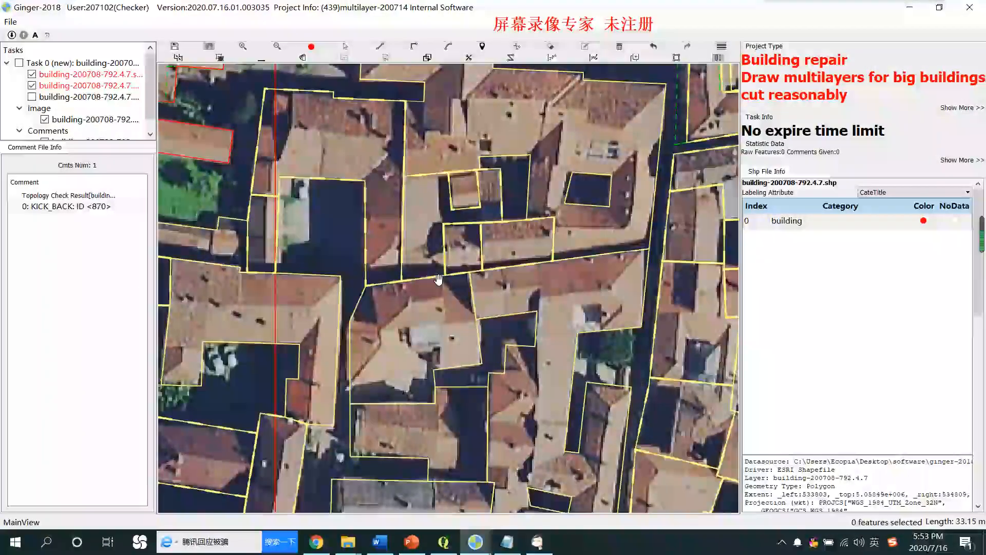
key(space)
click(372, 286)
click(379, 329)
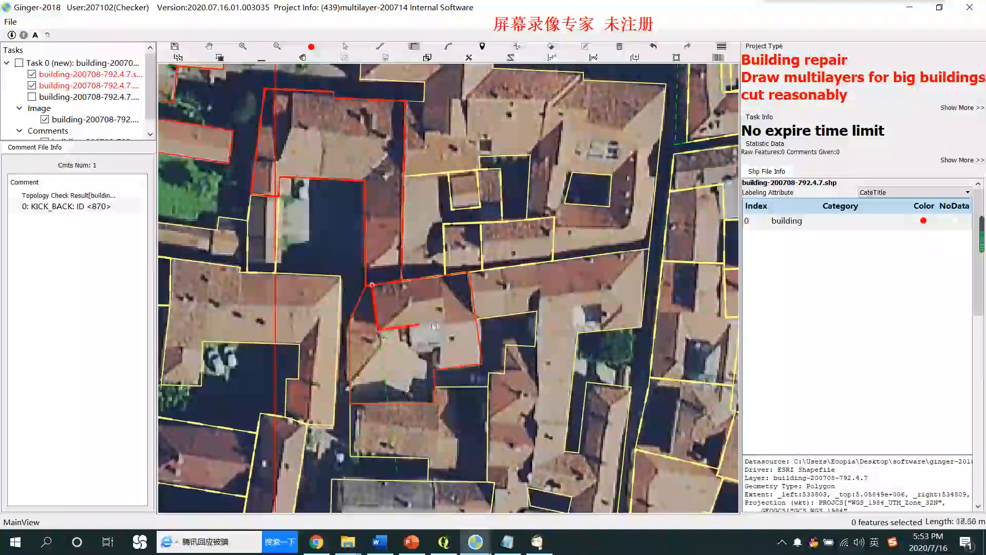
double_click(438, 259)
Check the new red roof part and the northwest building around it by selecting them together.
click(410, 367)
click(413, 303)
click(413, 357)
scroll(445, 309, down, 2)
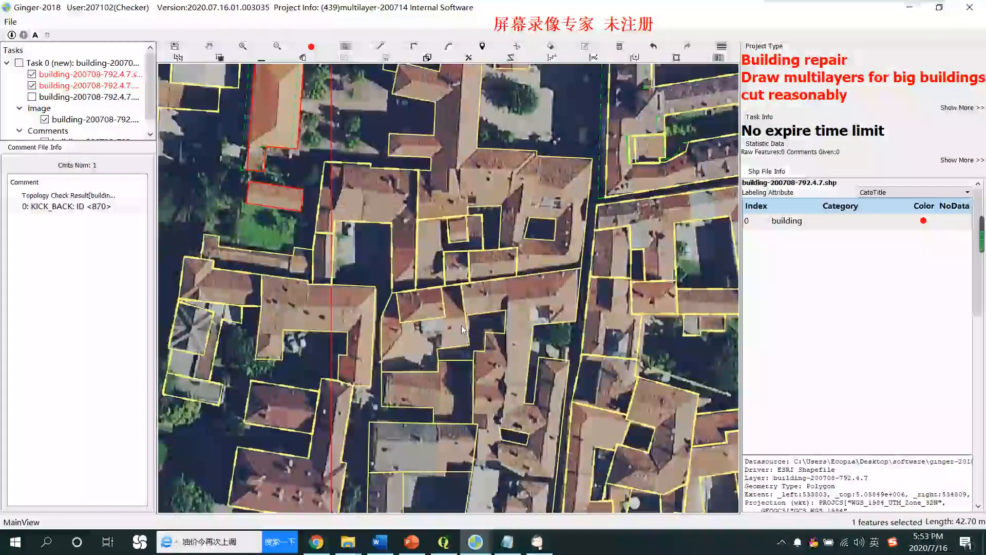
click(424, 311)
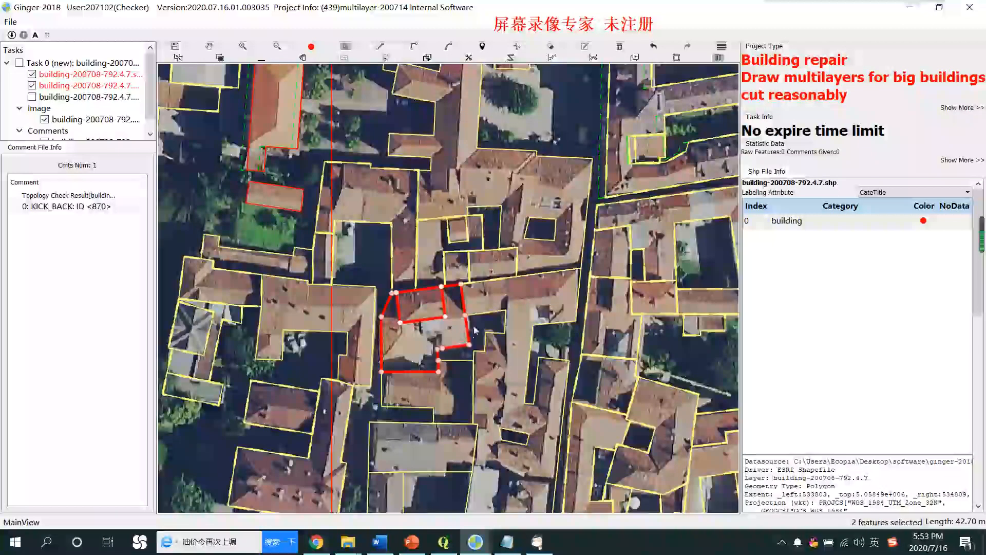
click(474, 332)
Examine the divided western buildings and the uncut east half with the outlines shown and hidden for further building divisions.
drag(457, 407, 466, 332)
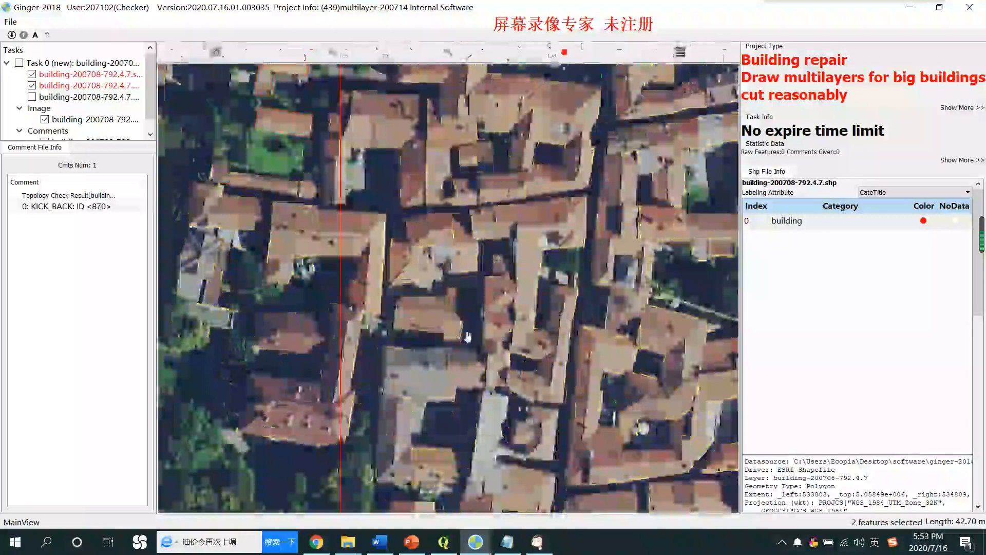
click(463, 325)
click(451, 373)
drag(433, 413, 455, 252)
key(space)
key(space)
scroll(430, 270, down, 3)
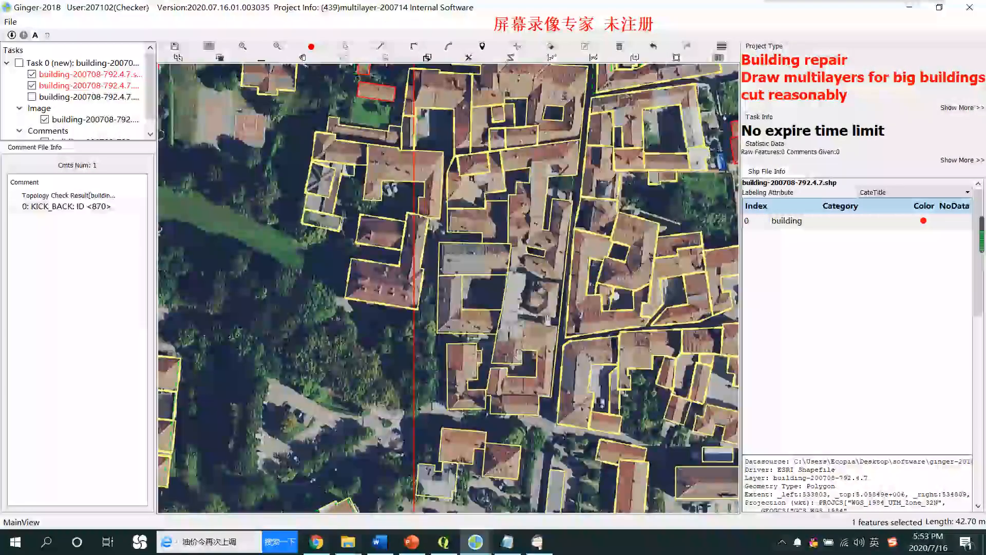
scroll(481, 398, up, 4)
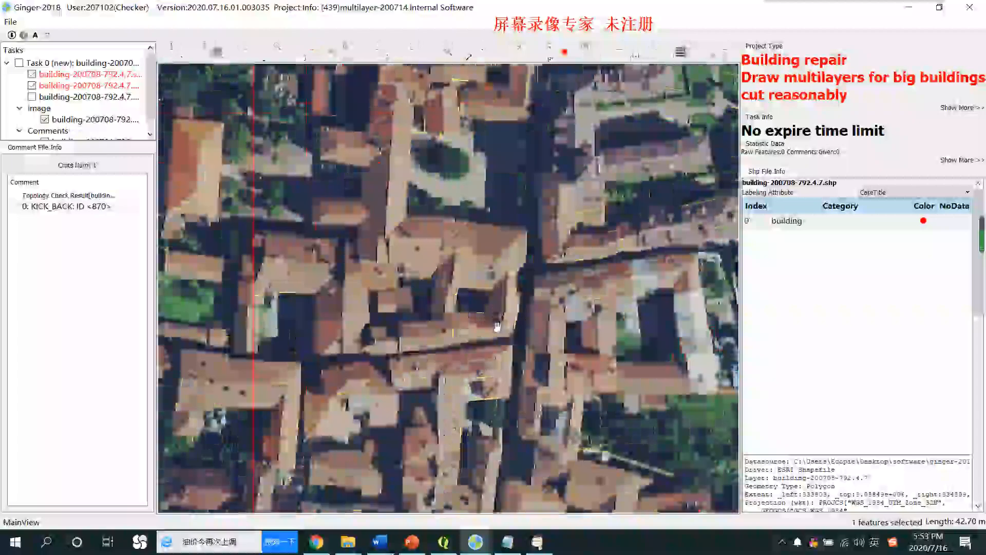
drag(491, 261, 496, 133)
click(483, 249)
key(space)
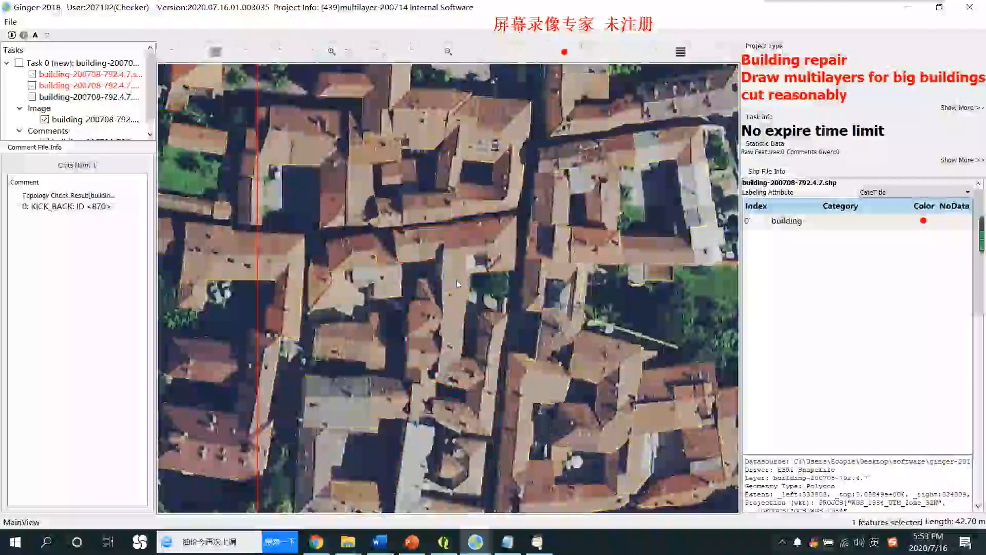
key(space)
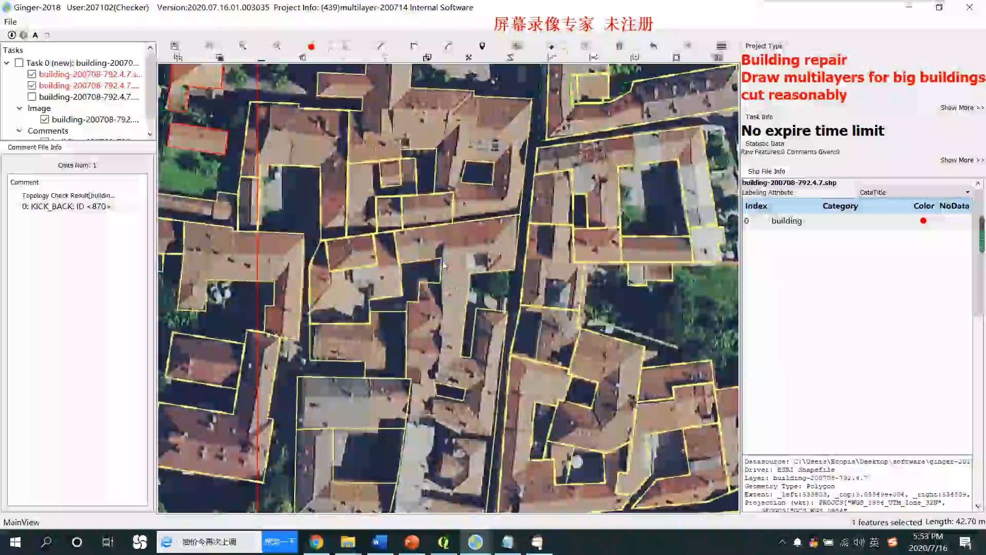
Cut the short northwest wing off the east half, from the north street edge down to the courtyard.
double_click(439, 226)
drag(498, 358, 510, 293)
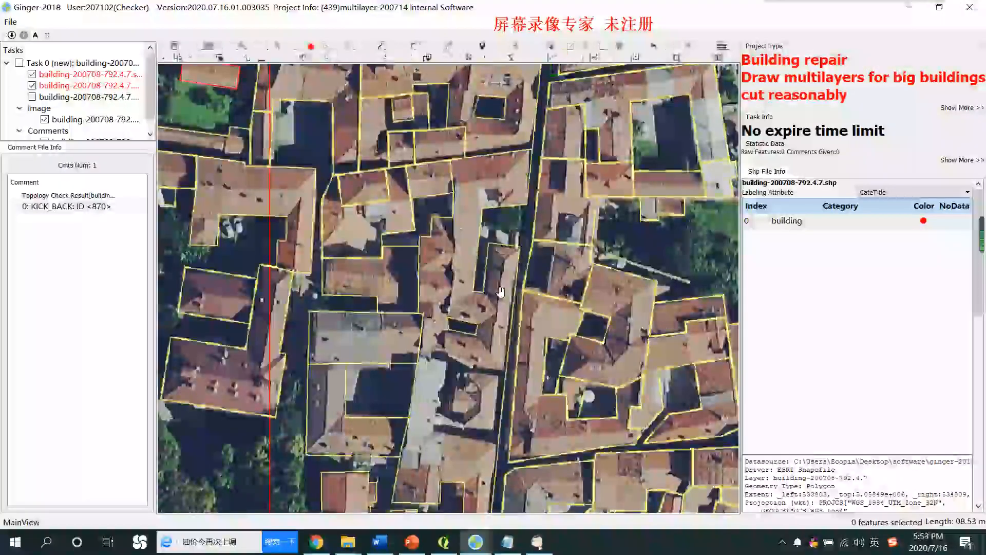
drag(487, 341, 491, 286)
Cut the east half crosswise along the north edge of the long grey roof, from the west boundary to the east street.
click(423, 299)
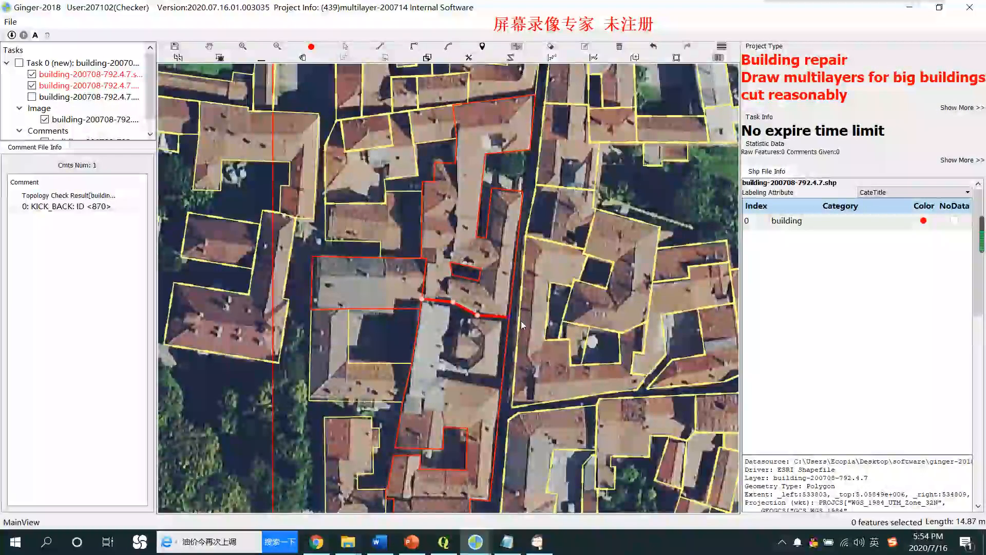
double_click(516, 322)
drag(486, 368, 481, 405)
Cut the narrow red-roofed western strip off the northern part of the east half, south of the small courtyard.
click(511, 177)
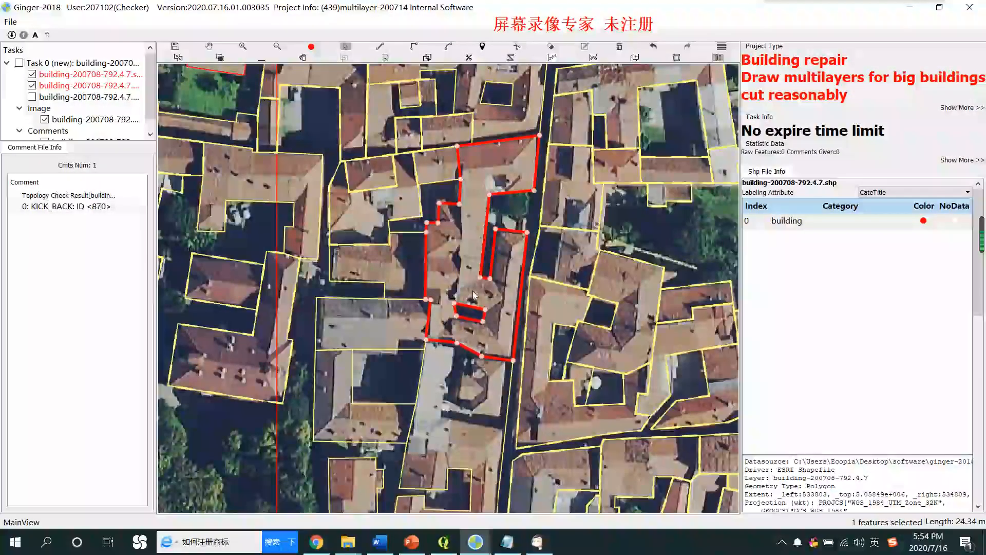
key(c)
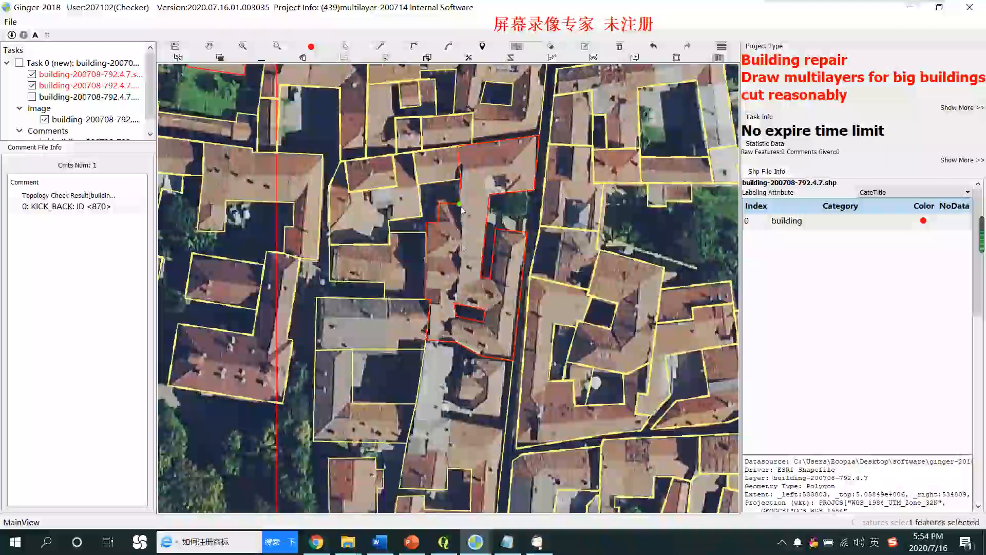
double_click(422, 289)
drag(473, 240, 467, 267)
key(space)
key(space)
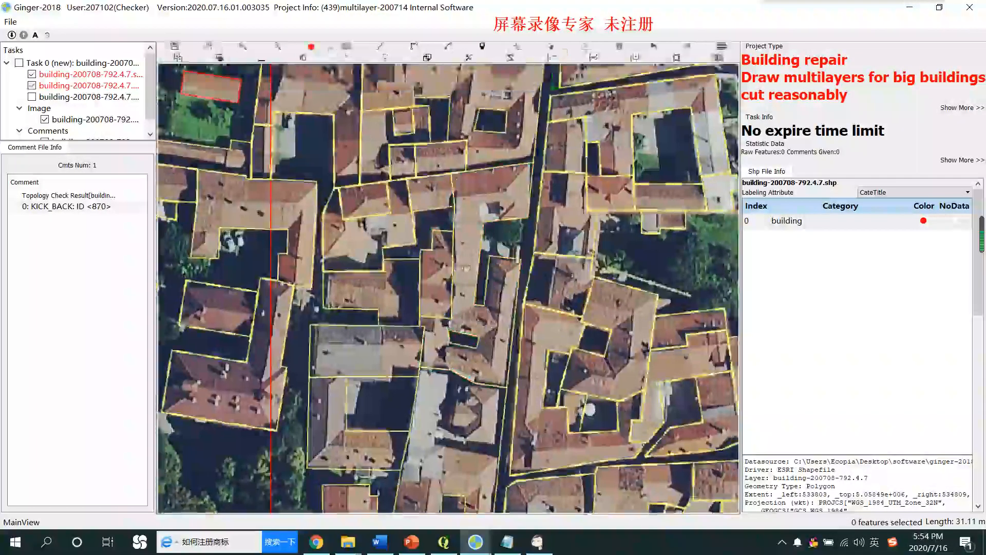
Cut the southern courtyard building off the grey-roofed one, from its courtyard corner north along the grey roof to the east street.
click(487, 350)
key(space)
drag(487, 350, 475, 213)
drag(478, 275, 506, 197)
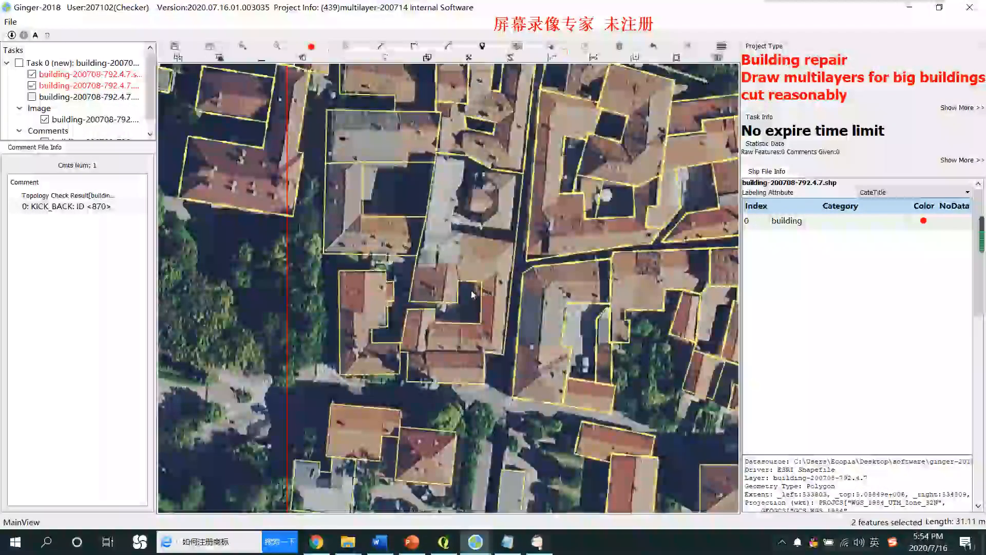
click(459, 282)
click(461, 231)
double_click(516, 243)
scroll(516, 245, down, 3)
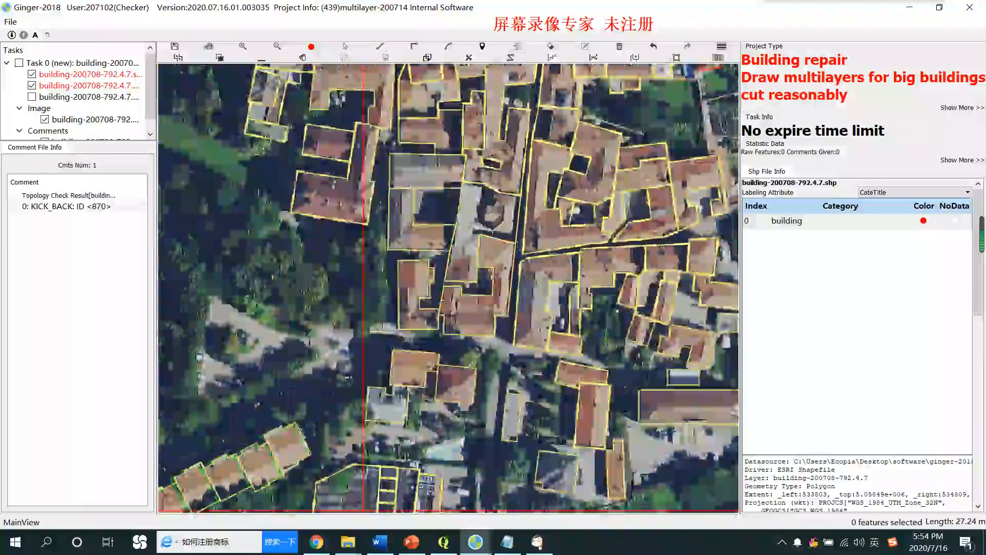
drag(501, 257, 514, 267)
scroll(513, 268, up, 2)
scroll(513, 268, up, 3)
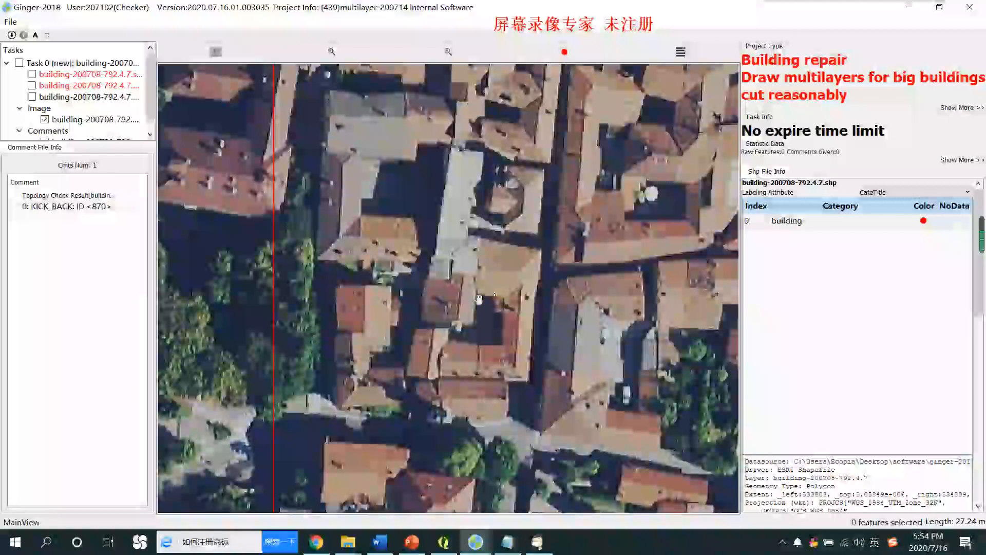
Cut the long grey roof off the small courtyard building to its east, from the courtyard's southwest corner up to the north boundary.
click(500, 210)
key(space)
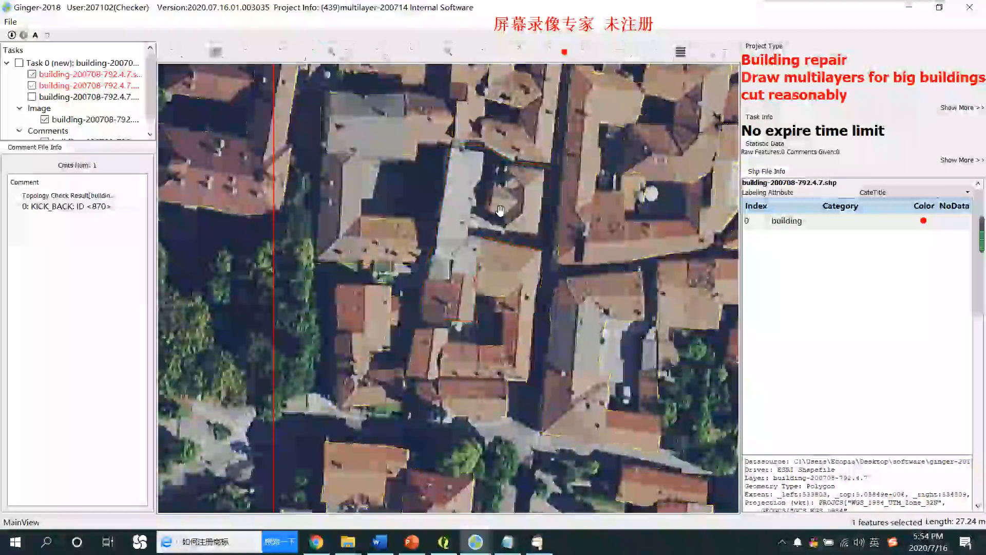
key(space)
key(t)
key(space)
scroll(500, 232, up, 2)
key(space)
key(space)
scroll(506, 235, down, 2)
key(space)
click(468, 276)
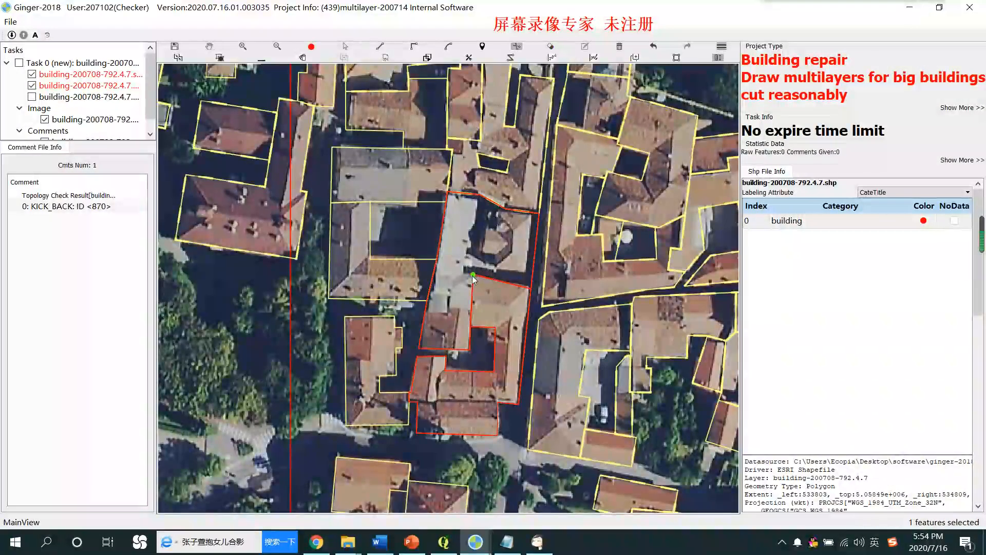
double_click(477, 196)
Compare the grey-roofed building and its neighbours with the bare aerial image, hiding and showing the outlines.
scroll(509, 246, down, 2)
drag(513, 261, 524, 308)
key(space)
scroll(524, 307, up, 2)
scroll(524, 307, up, 2)
key(space)
click(486, 335)
key(space)
scroll(478, 370, down, 2)
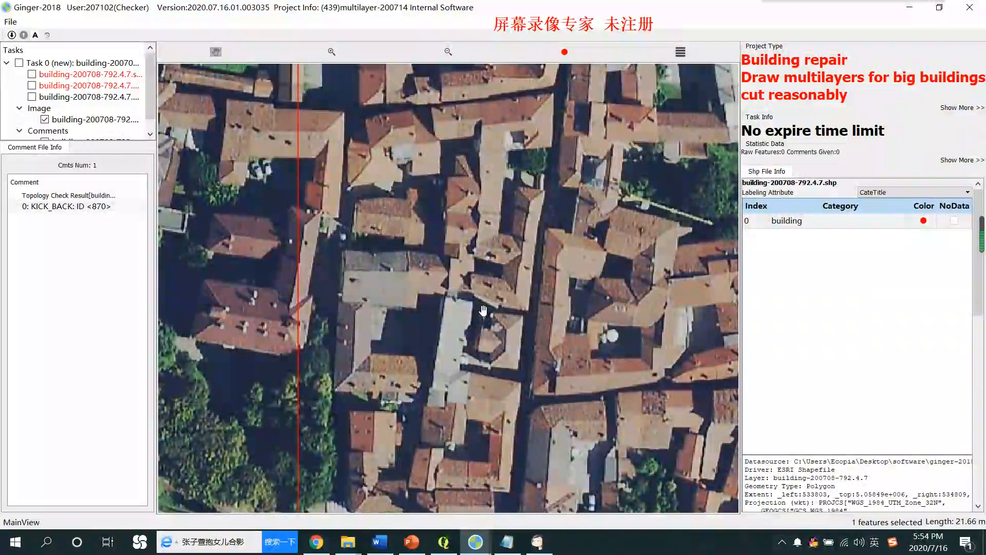
key(space)
key(space)
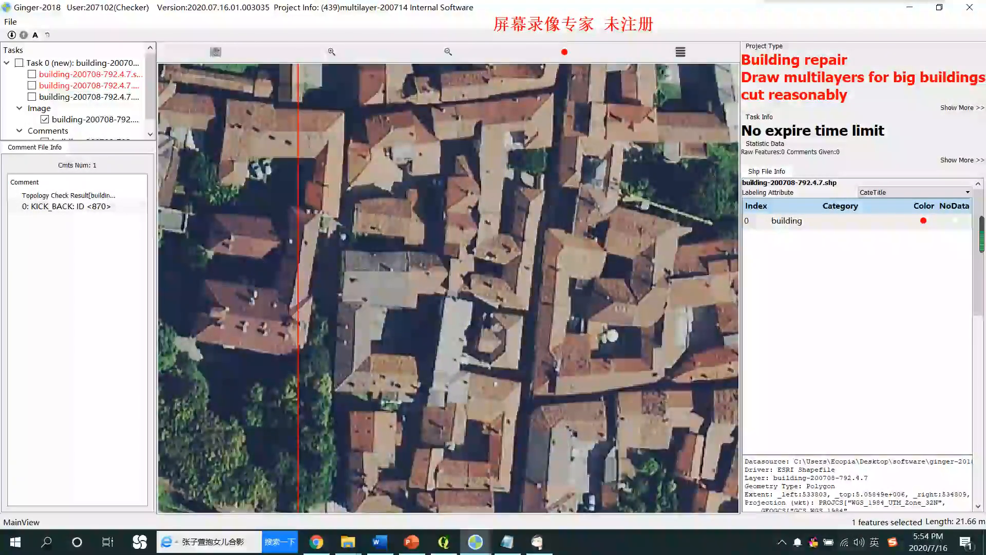
Reshape the north, east and south edges of the small courtyard building east of the long grey roof to follow its roof.
scroll(469, 295, up, 2)
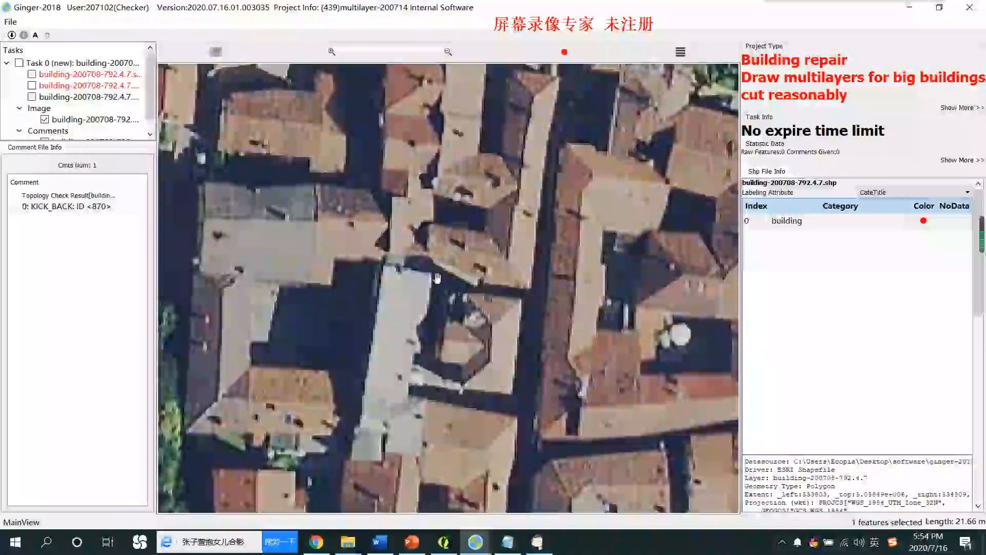
key(space)
key(space)
key(space)
key(space)
key(space)
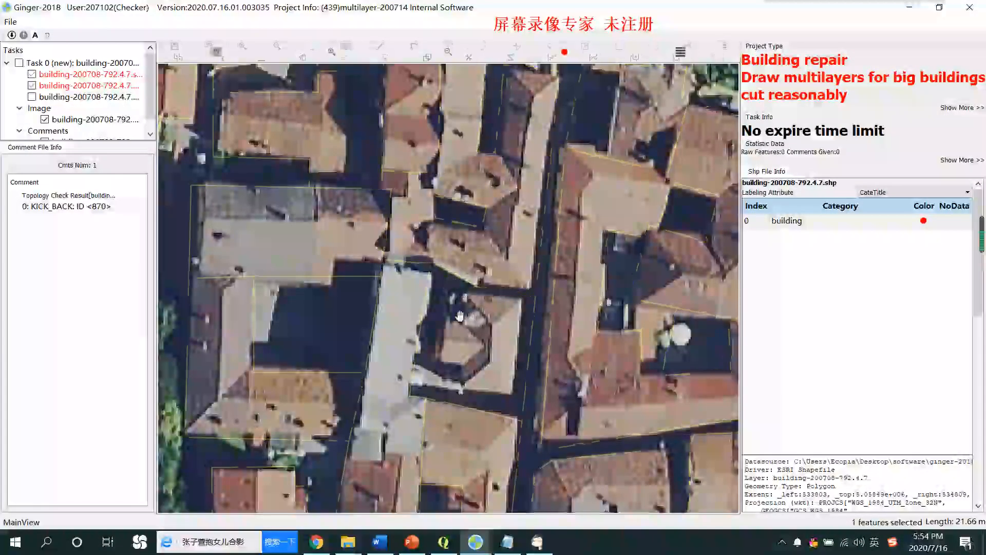
click(483, 319)
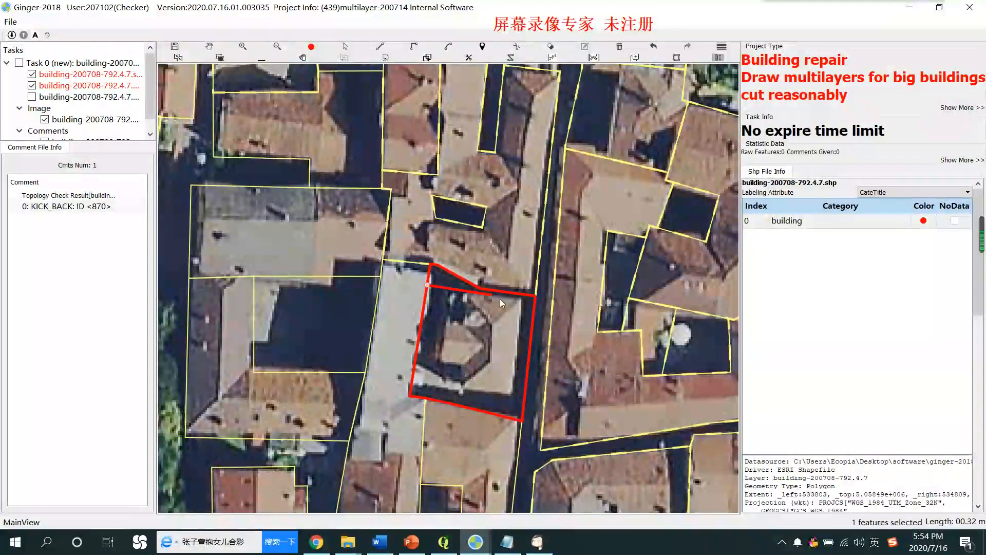
click(417, 387)
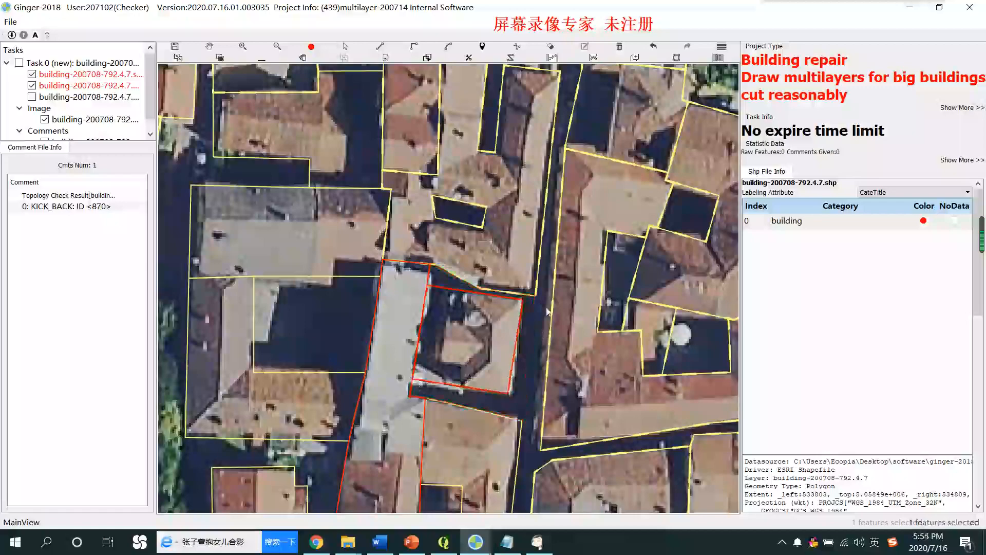
Check the divisions around the long grey roof and the southern courtyard against the bare aerial image.
scroll(544, 293, down, 3)
drag(545, 293, 549, 247)
key(space)
key(space)
key(space)
key(space)
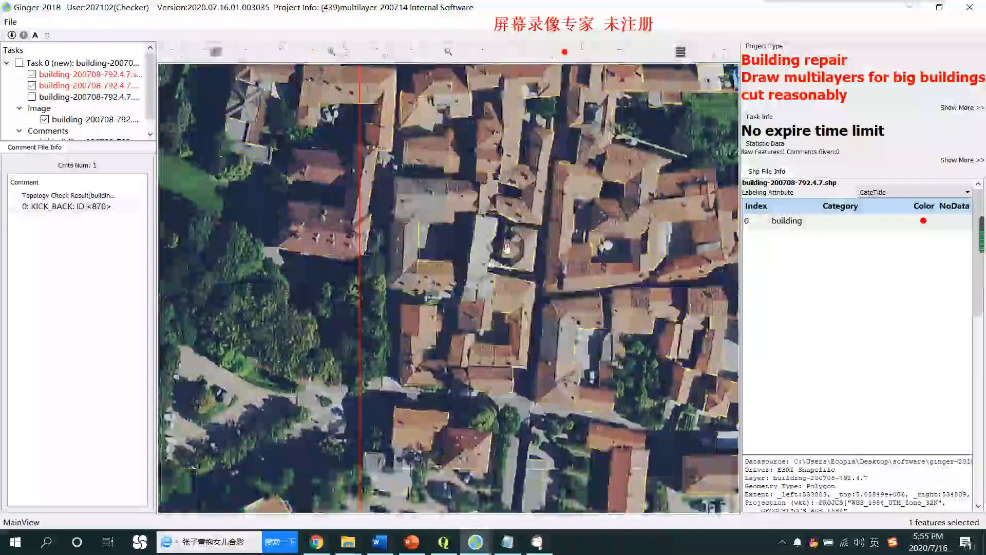
key(space)
key(space)
key(space)
key(space)
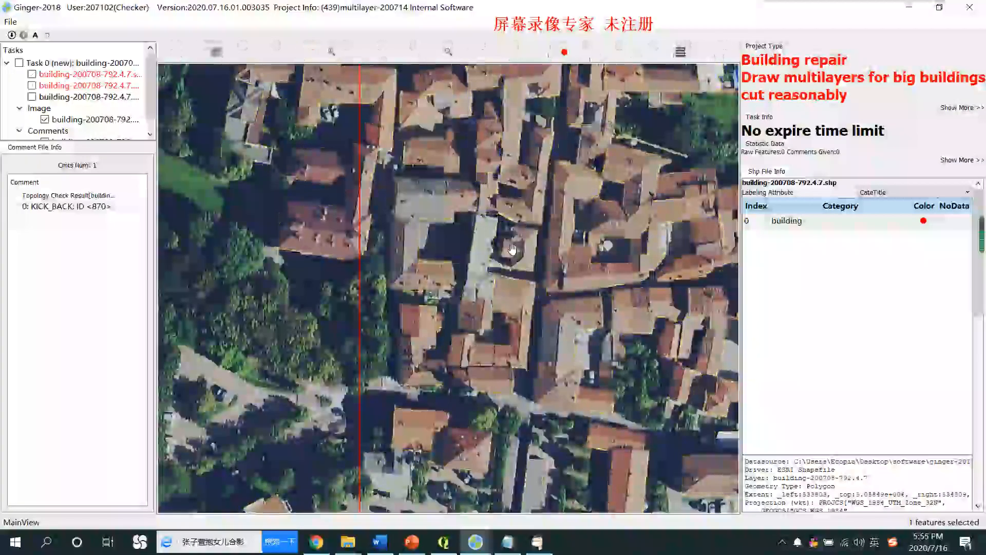
drag(520, 300, 520, 251)
key(space)
key(space)
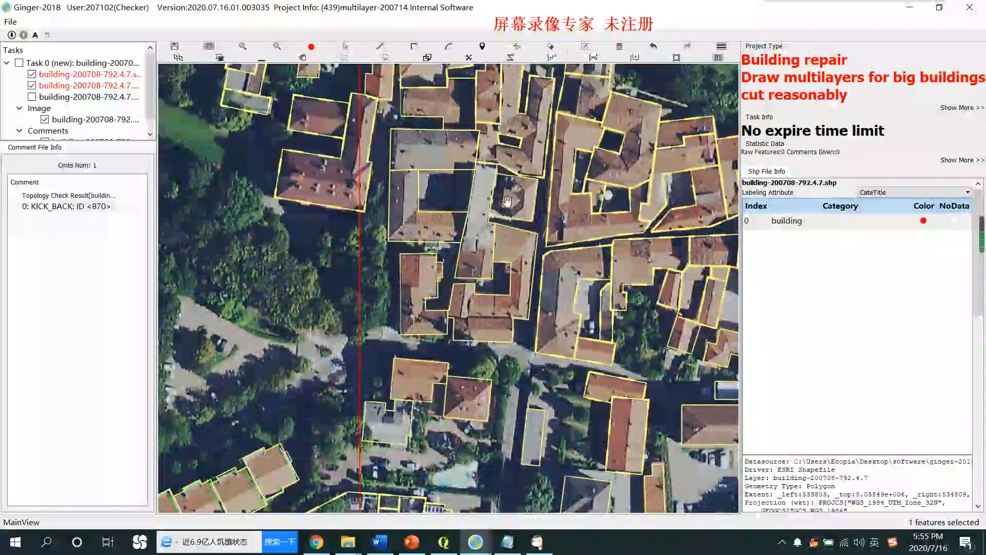
scroll(504, 203, up, 2)
drag(479, 198, 514, 218)
key(space)
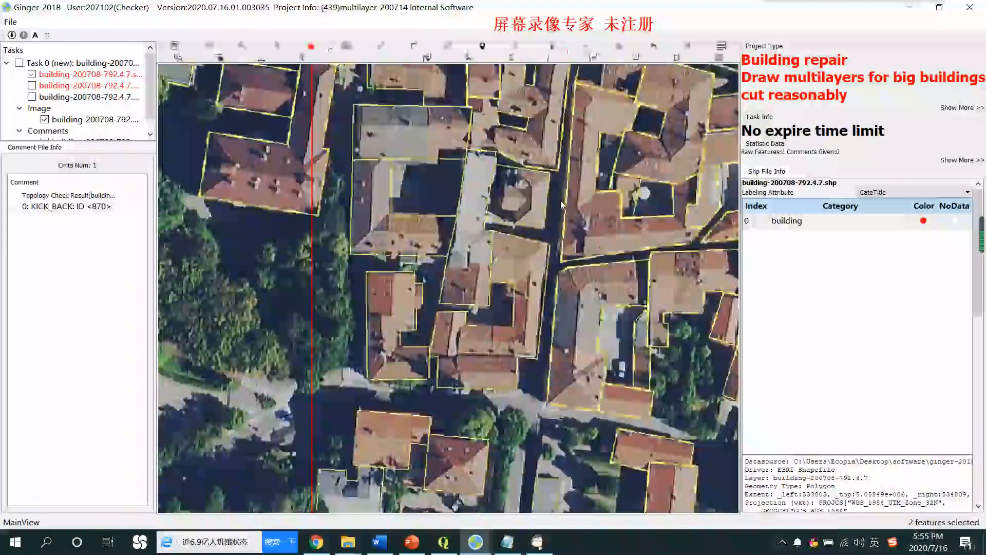
Cut the east wing off the southern courtyard building, from the courtyard's southeast corner down to the wing's south edge.
scroll(580, 231, down, 3)
drag(588, 231, 572, 315)
key(space)
drag(516, 422, 516, 353)
key(space)
key(space)
key(space)
key(space)
scroll(517, 353, up, 3)
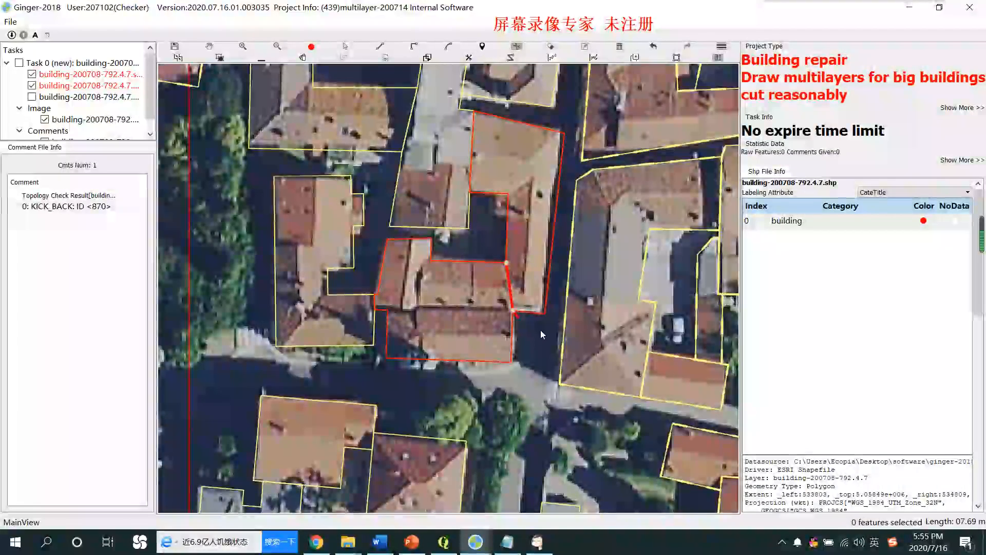
Cut the southernmost street-side building off the courtyard's south wing with a straight line from its west end to its east end.
scroll(542, 336, down, 2)
key(space)
key(space)
key(space)
key(space)
click(440, 317)
click(522, 320)
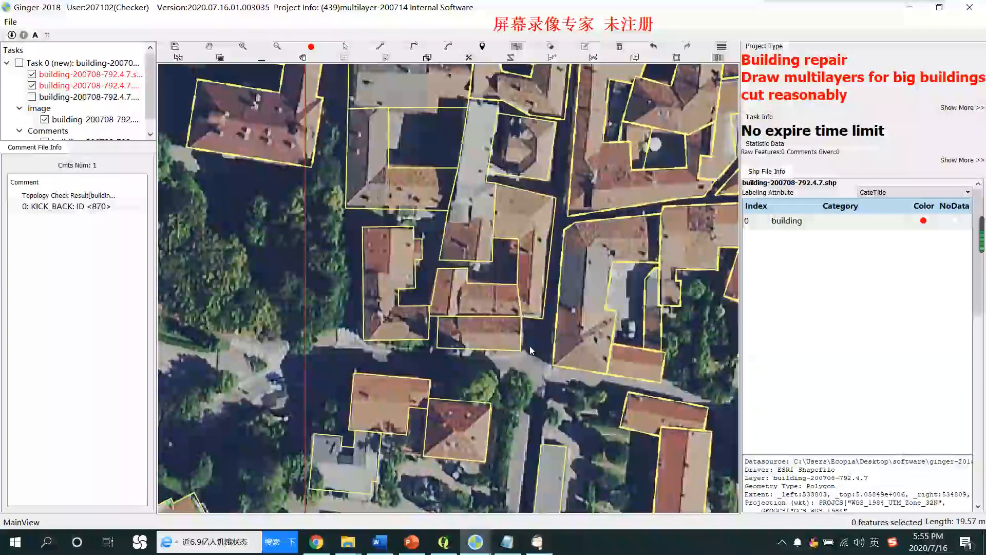
Examine the street-side building and the wings around the southern courtyard against the aerial image with outlines hidden and shown.
scroll(502, 363, down, 2)
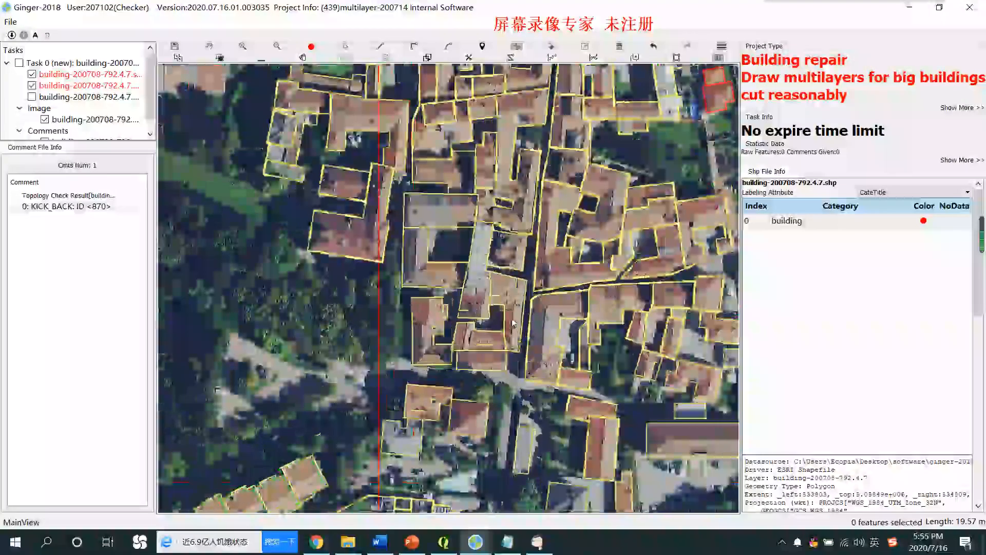
scroll(513, 320, up, 2)
click(471, 380)
click(482, 350)
scroll(514, 310, up, 2)
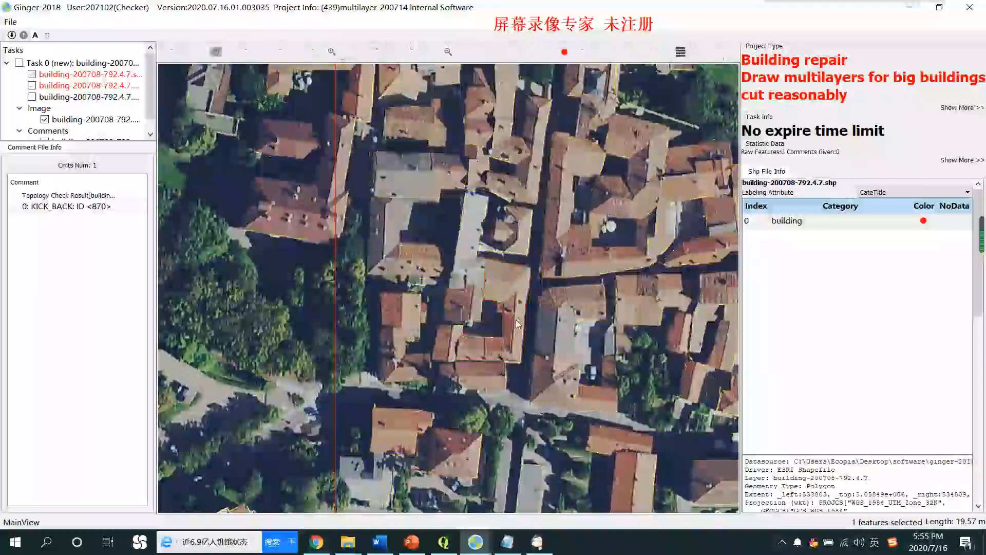
click(467, 367)
click(426, 430)
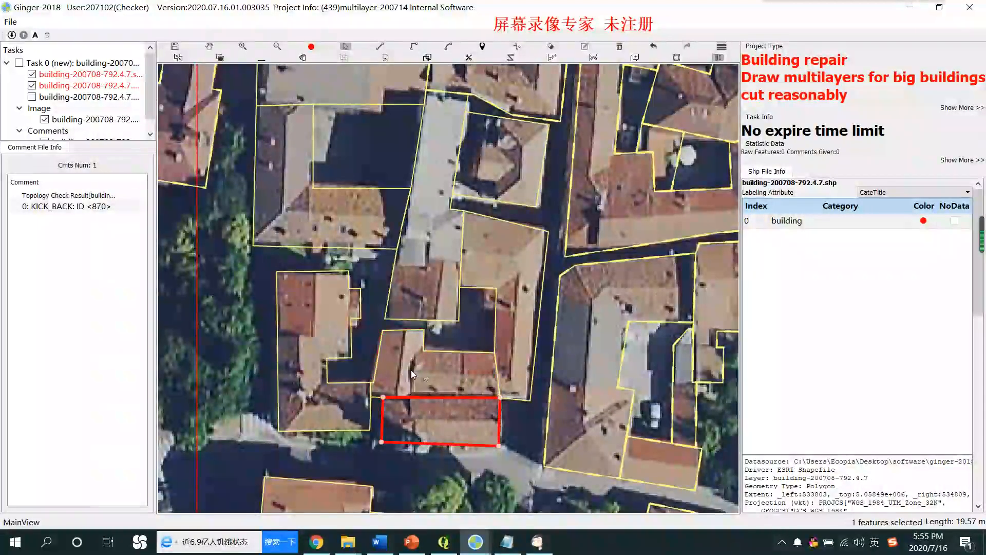
key(space)
key(space)
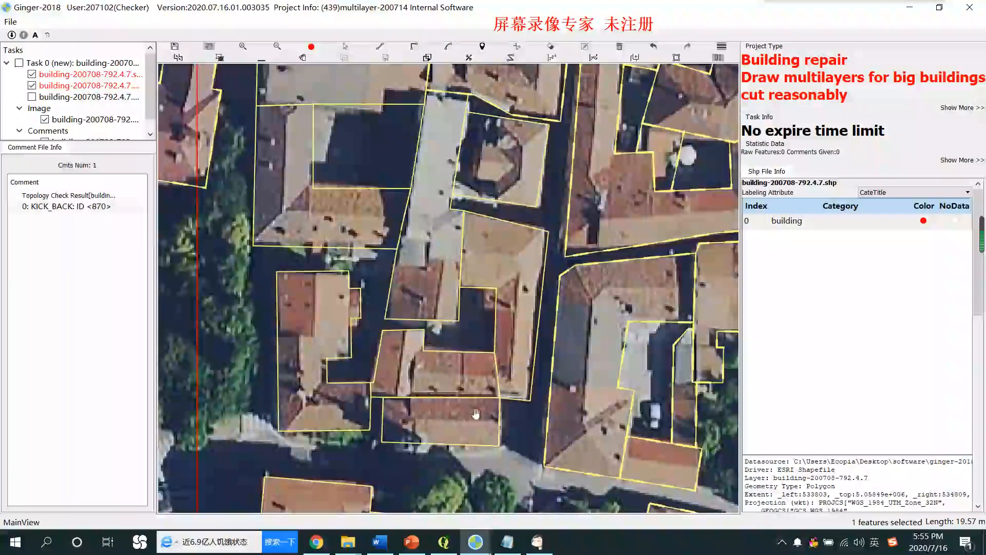
Cut the west wing off the southern courtyard's south wing, from the courtyard edge straight down to the street-side building, and select both parts.
key(c)
click(424, 353)
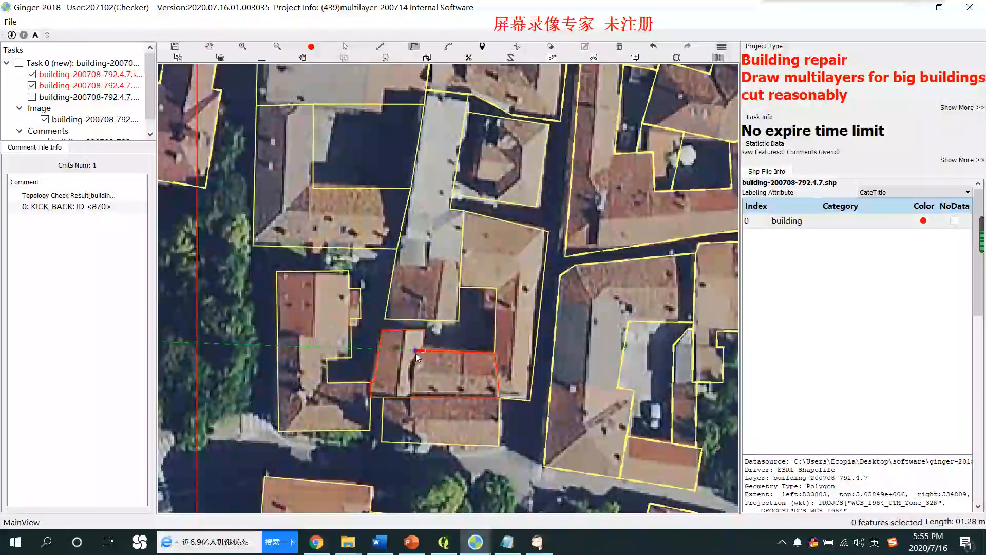
click(417, 410)
click(445, 371)
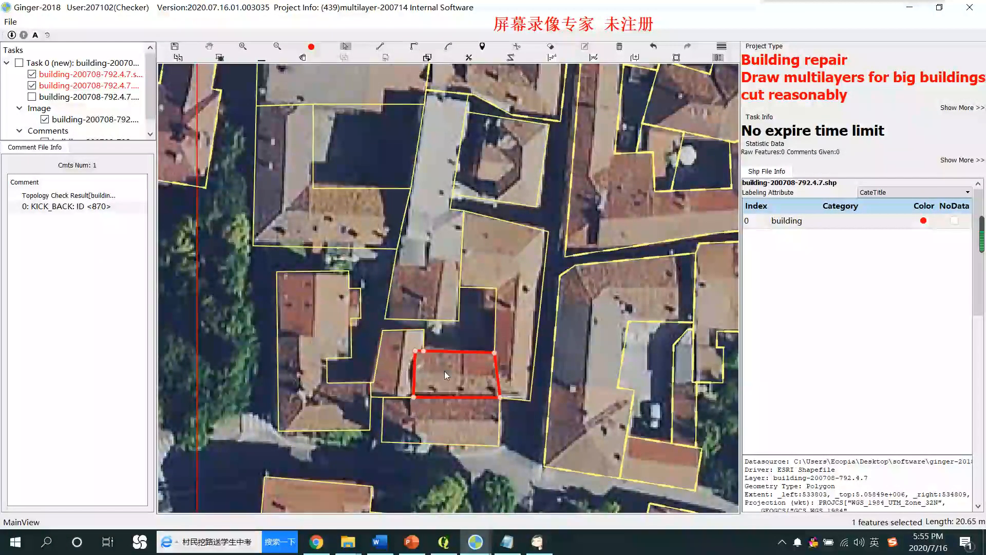
key(space)
key(space)
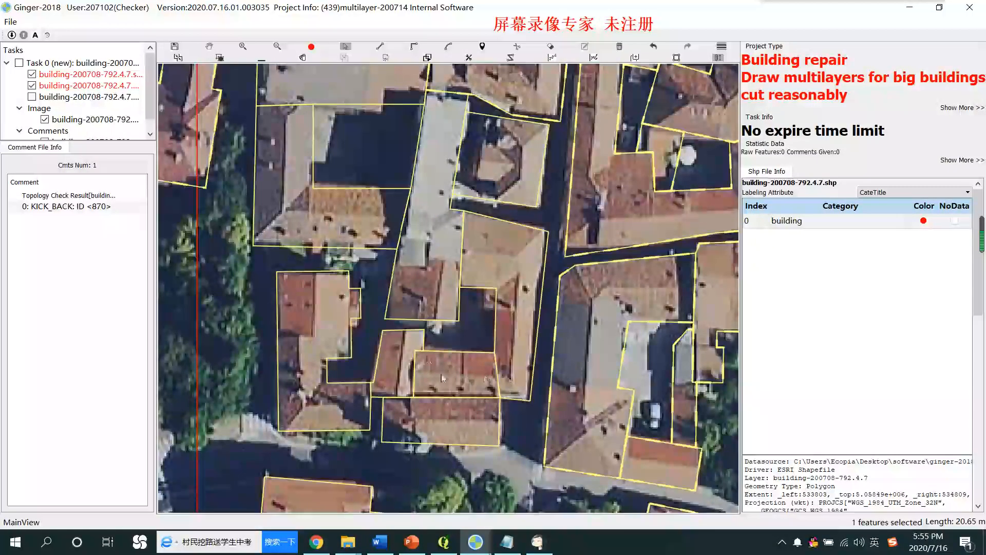
click(414, 364)
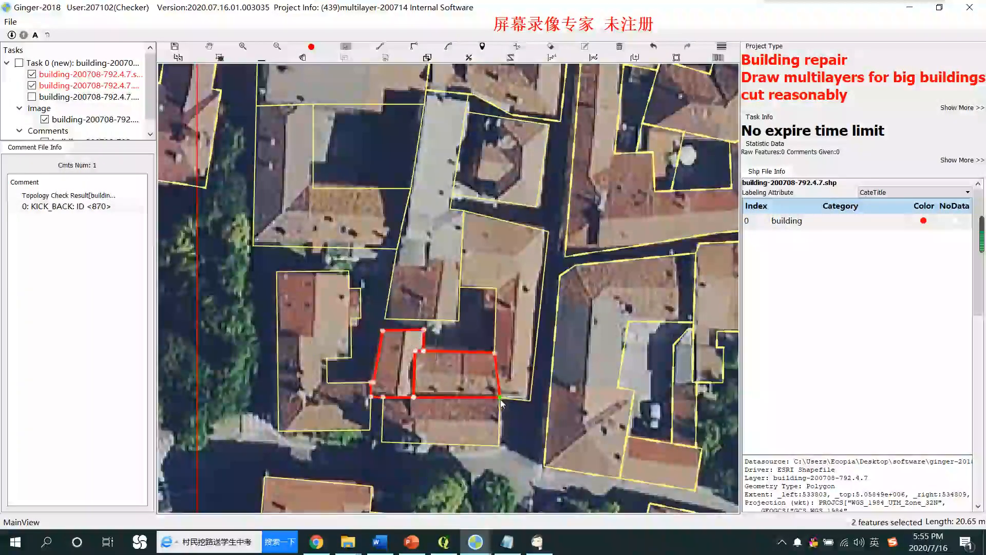
Review the divided buildings in the northern, western and central parts of the block by selecting neighbouring footprints together.
scroll(496, 387, down, 1)
key(space)
drag(532, 344, 510, 416)
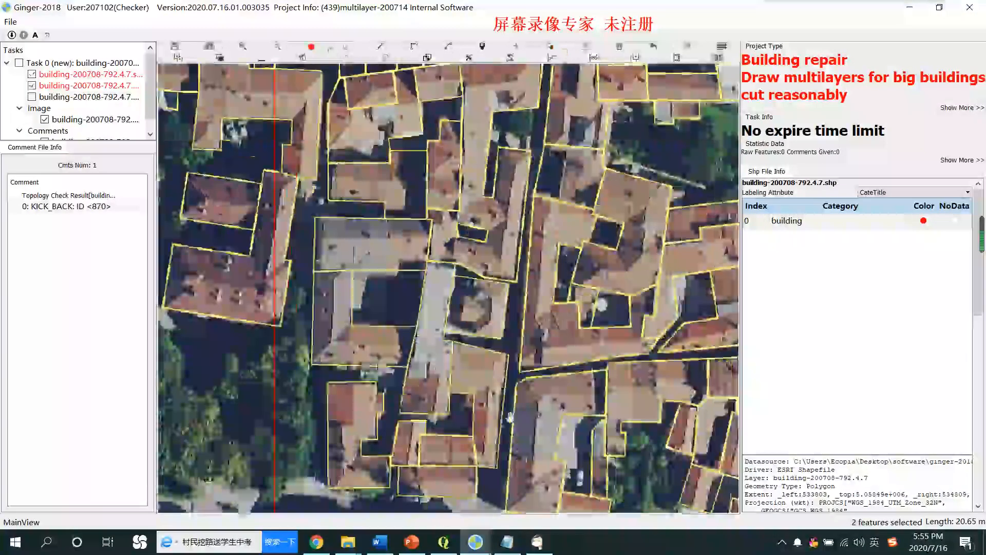
scroll(510, 416, down, 2)
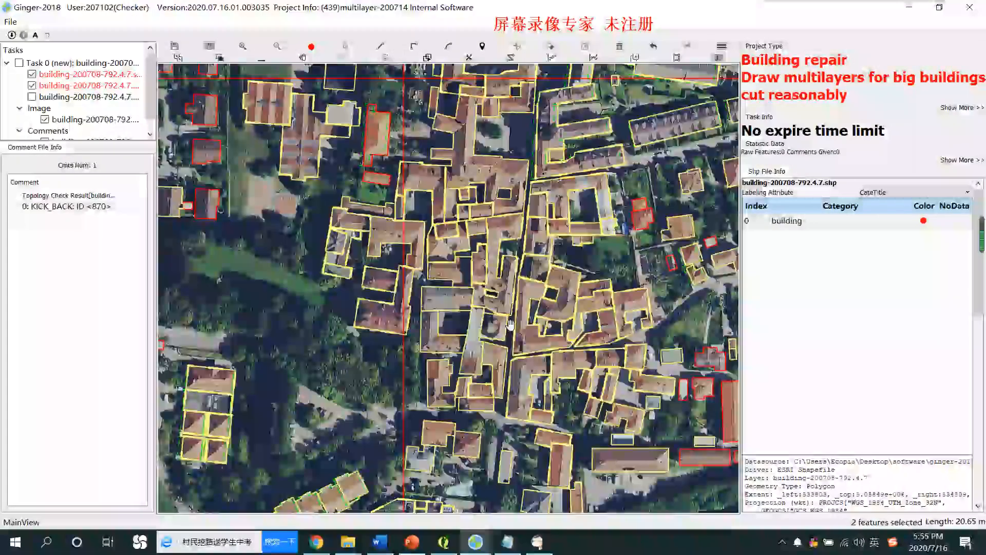
drag(509, 324, 511, 395)
drag(471, 275, 472, 364)
key(ctrl+z)
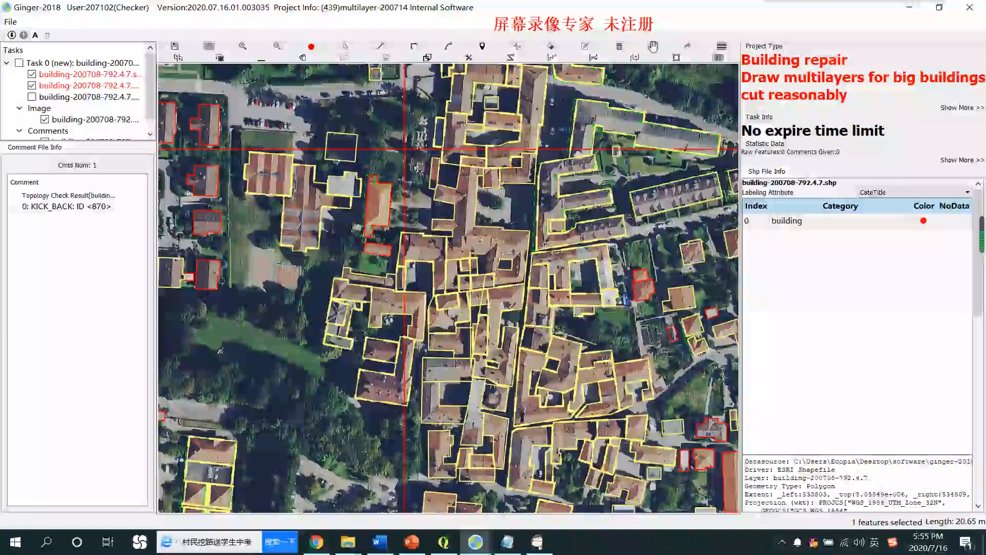
drag(477, 229, 445, 242)
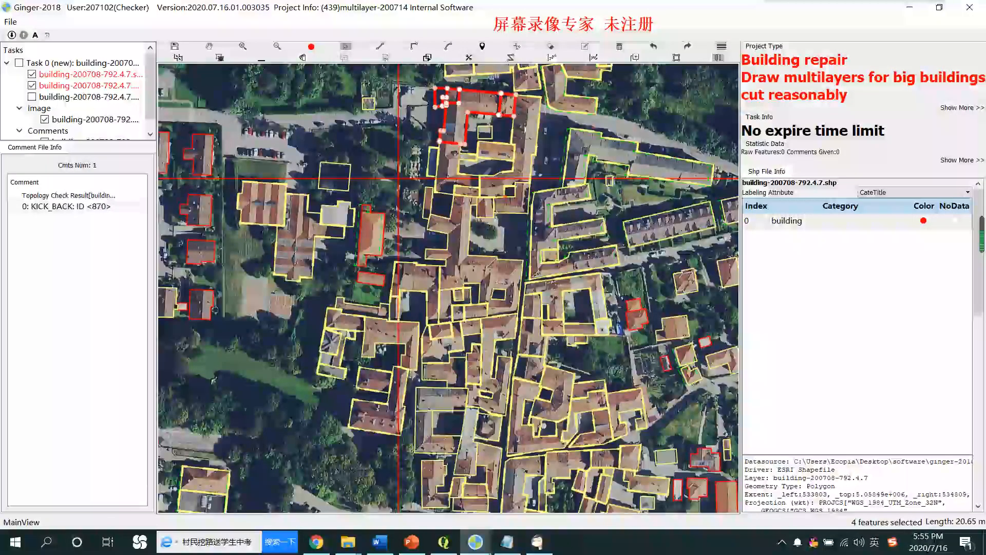
click(464, 226)
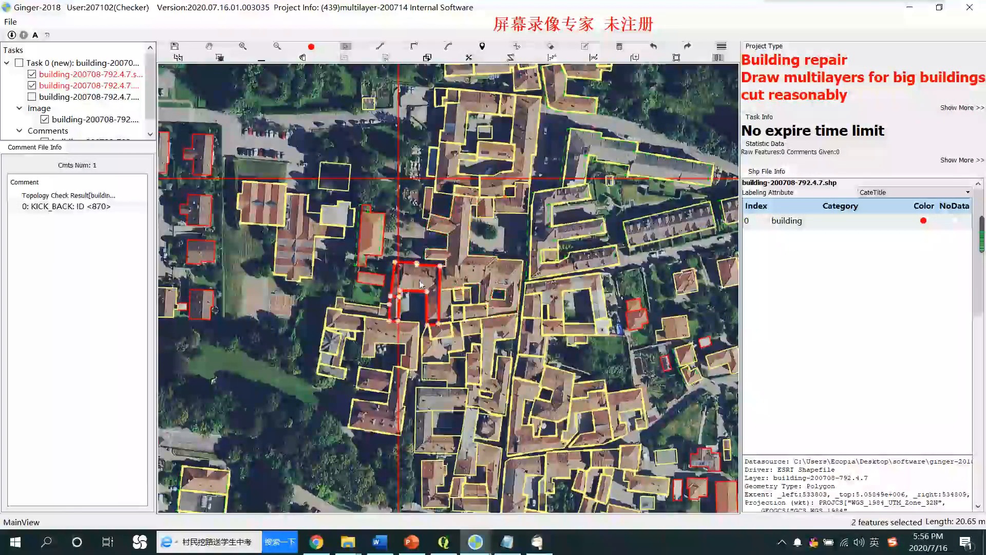
click(440, 348)
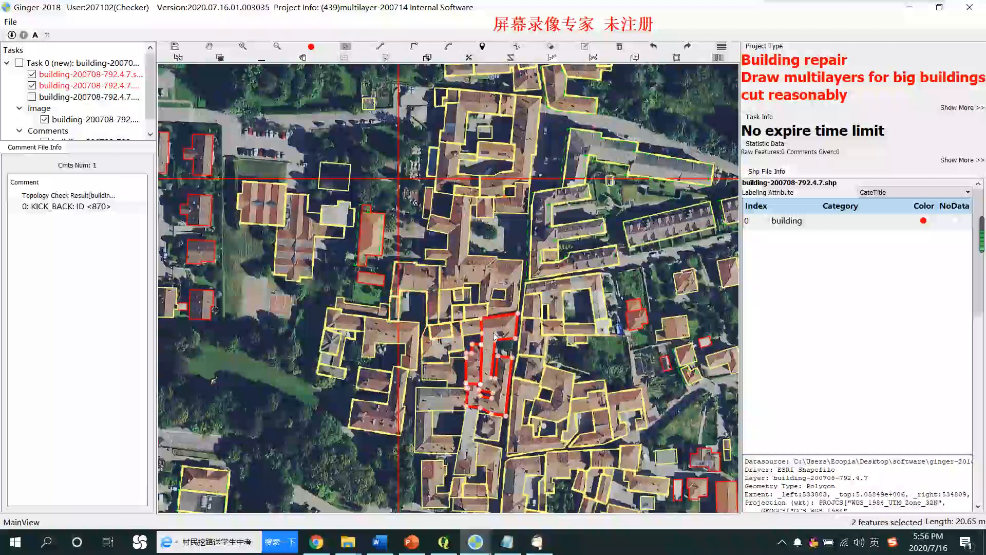
Survey the footprint divisions across the whole old-town area, then inspect the buildings north of the grey roofs up close.
scroll(490, 249, up, 3)
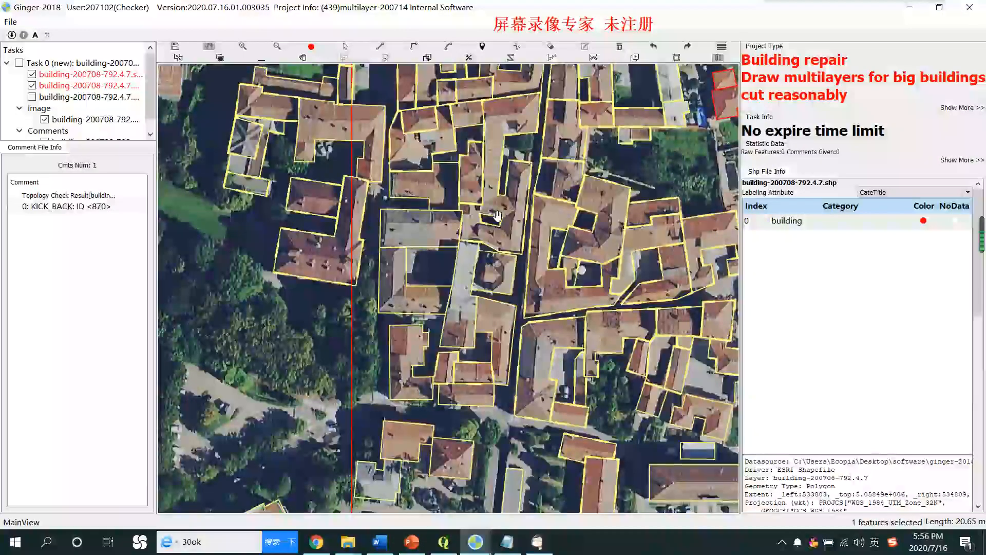
drag(482, 163, 479, 374)
scroll(478, 308, down, 1)
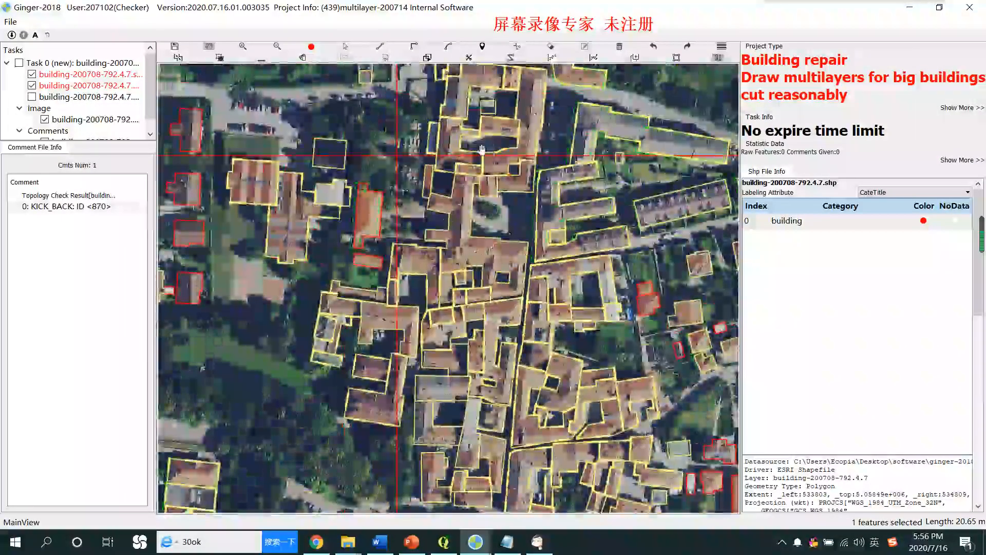
drag(477, 116, 475, 280)
scroll(475, 280, down, 1)
drag(472, 449, 482, 355)
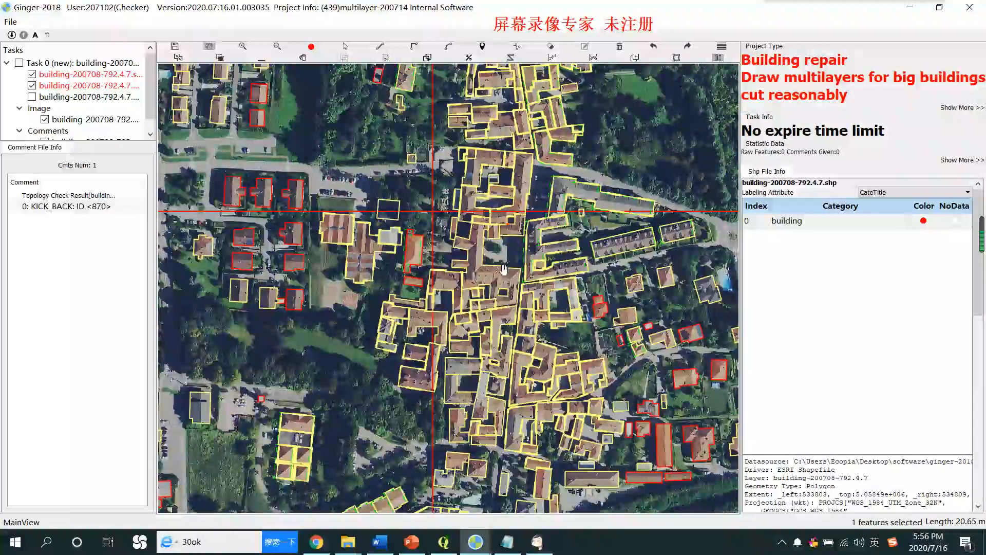
scroll(507, 266, up, 1)
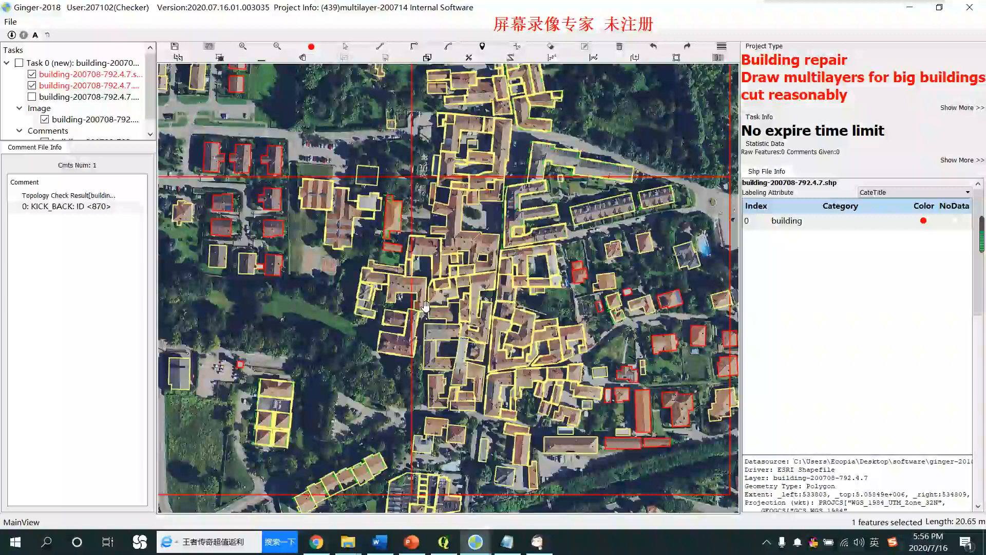
scroll(453, 305, up, 4)
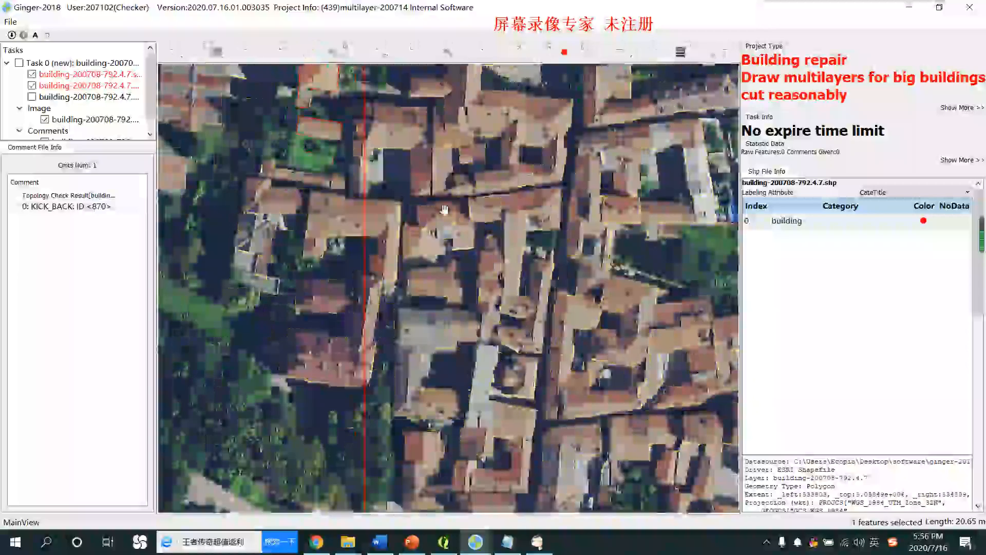
click(437, 220)
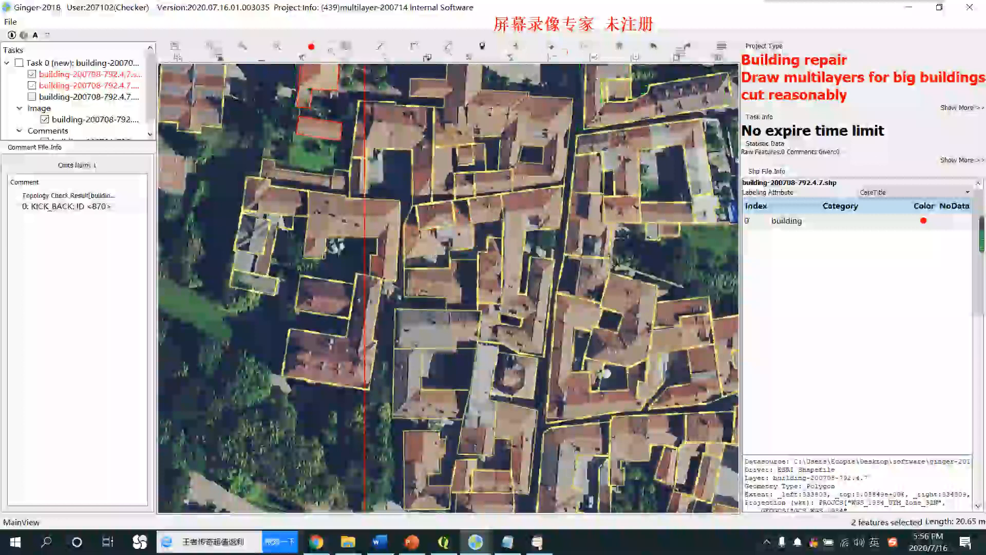
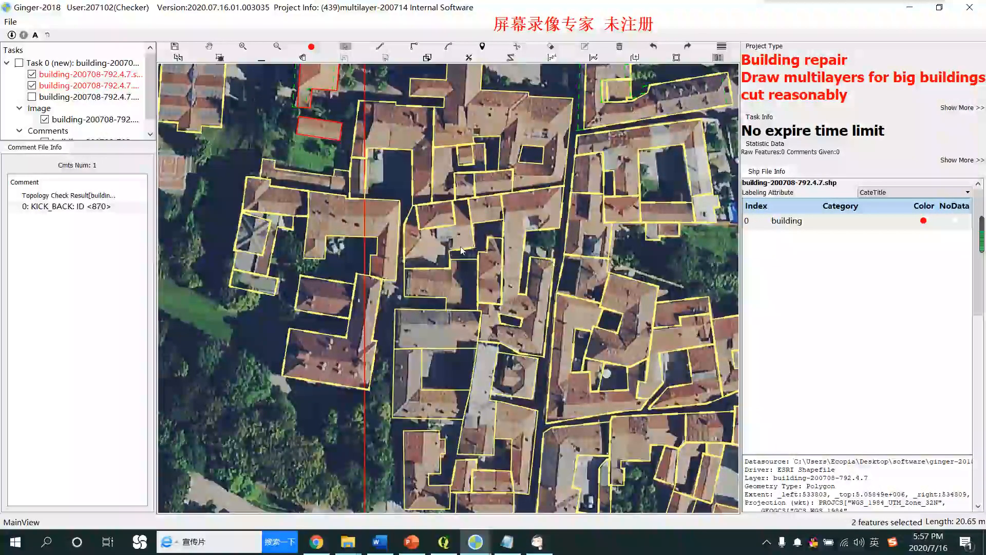
Check the two selected adjoining footprints north of the grey-roofed building against the aerial image.
key(space)
drag(467, 280, 482, 310)
key(space)
click(480, 313)
key(h)
key(h)
click(477, 271)
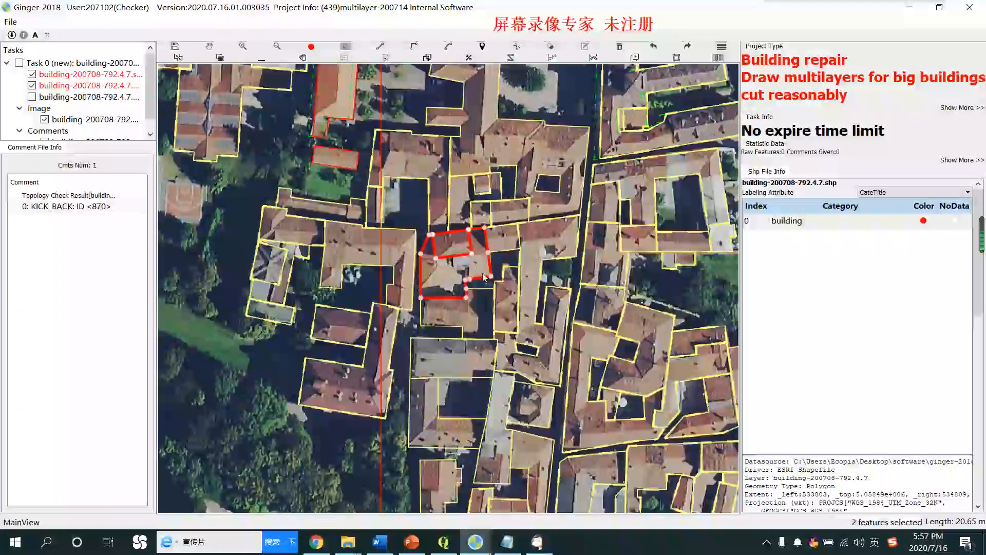
key(h)
key(h)
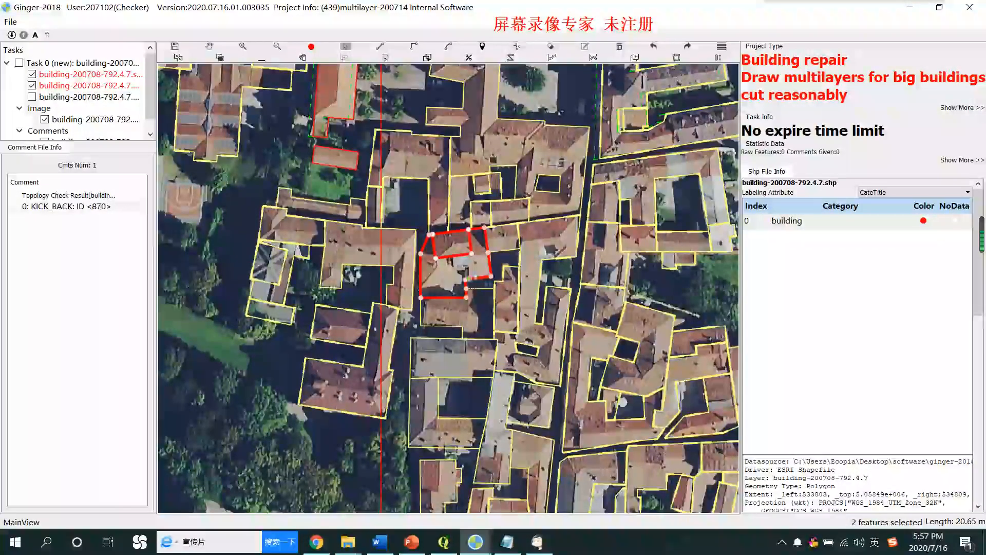
key(space)
key(space)
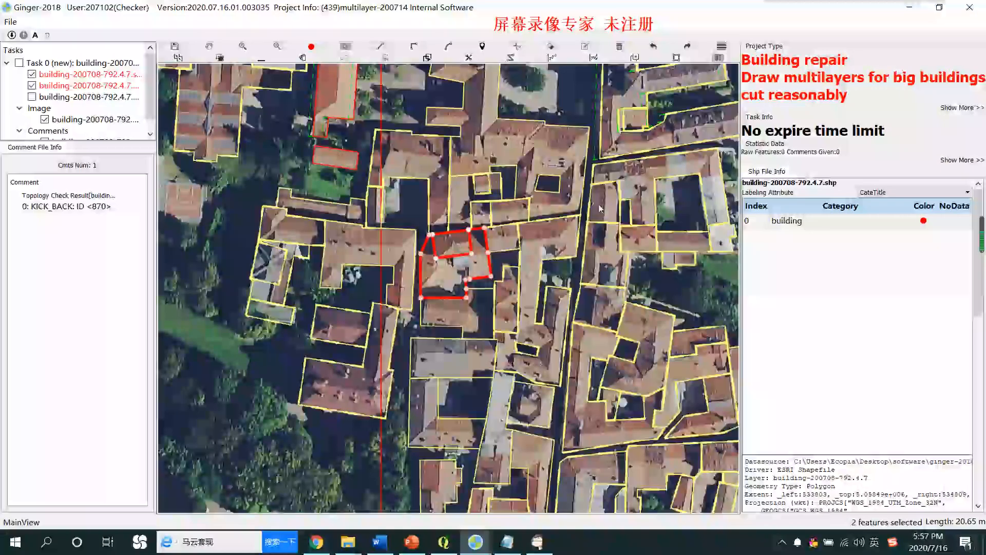
Survey the footprint divisions along the old-town street, from the northern blocks down to the southern buildings.
scroll(525, 240, down, 1)
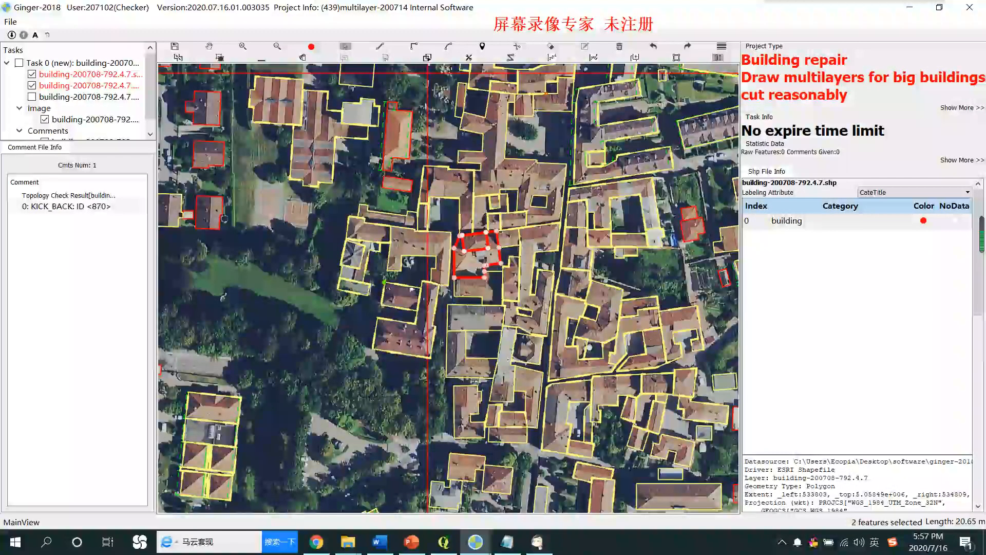
drag(530, 307, 549, 230)
drag(587, 108, 581, 271)
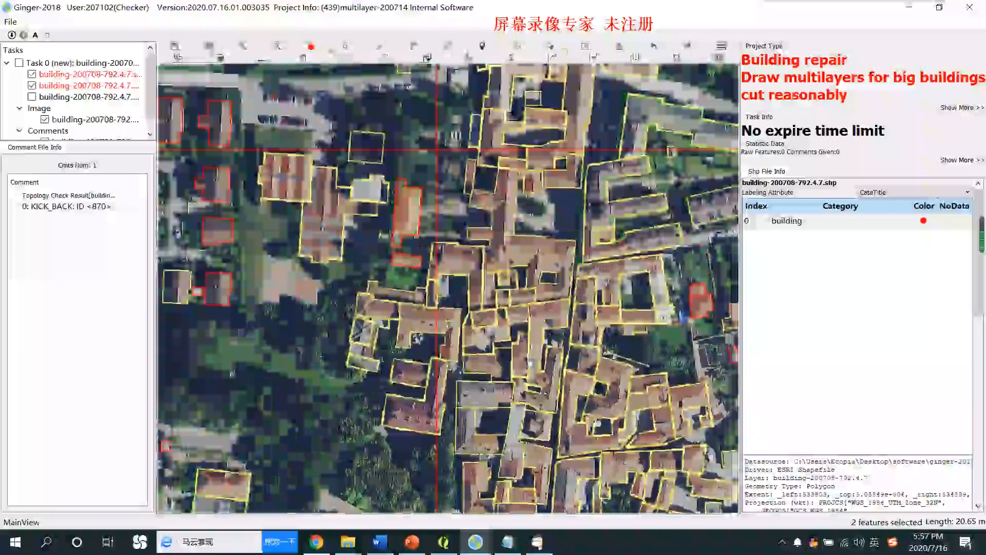
scroll(496, 233, down, 2)
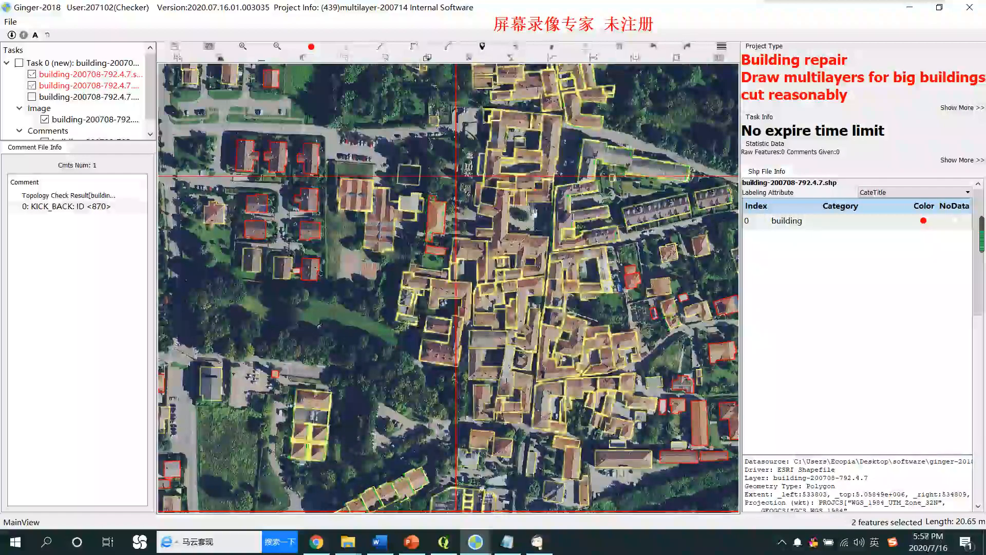
scroll(534, 212, up, 2)
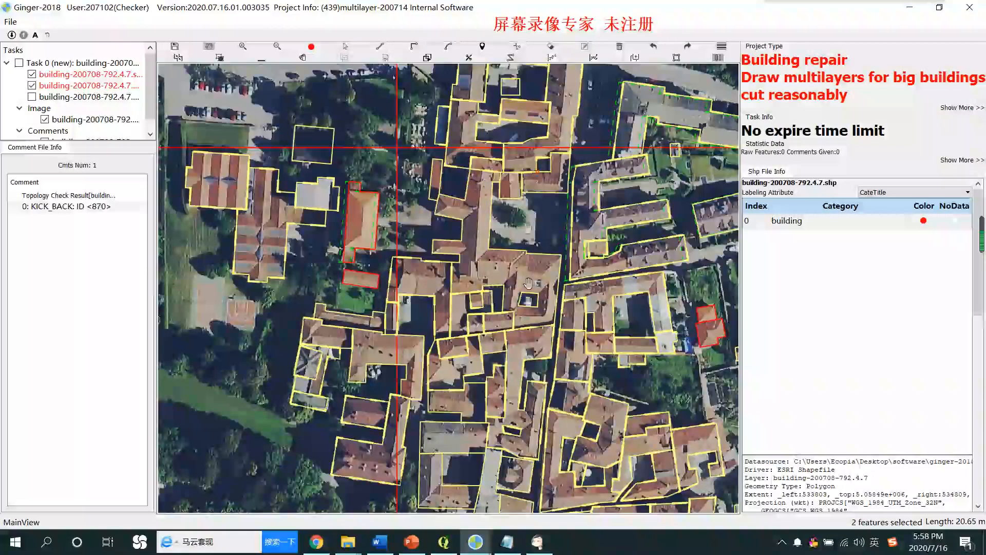
drag(528, 299, 524, 178)
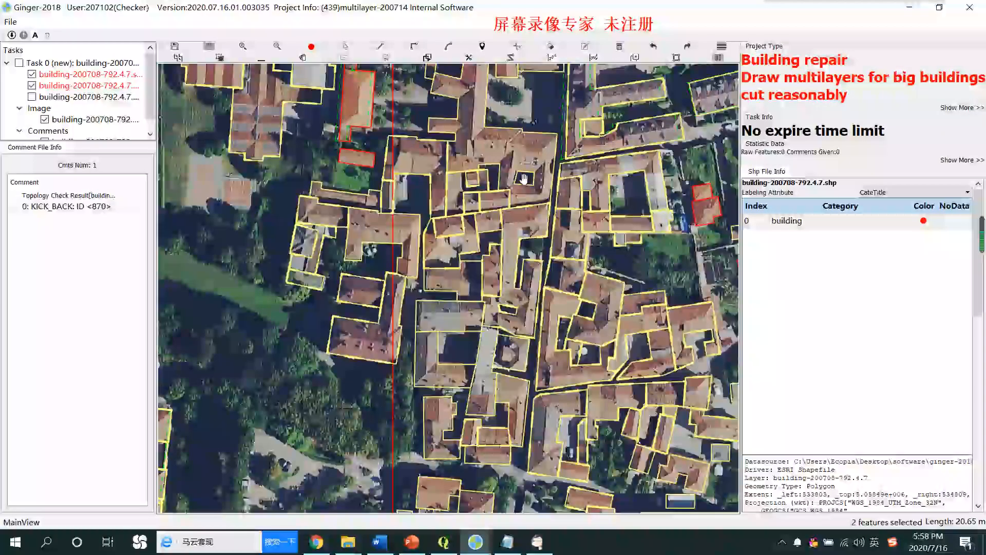
drag(523, 273, 505, 135)
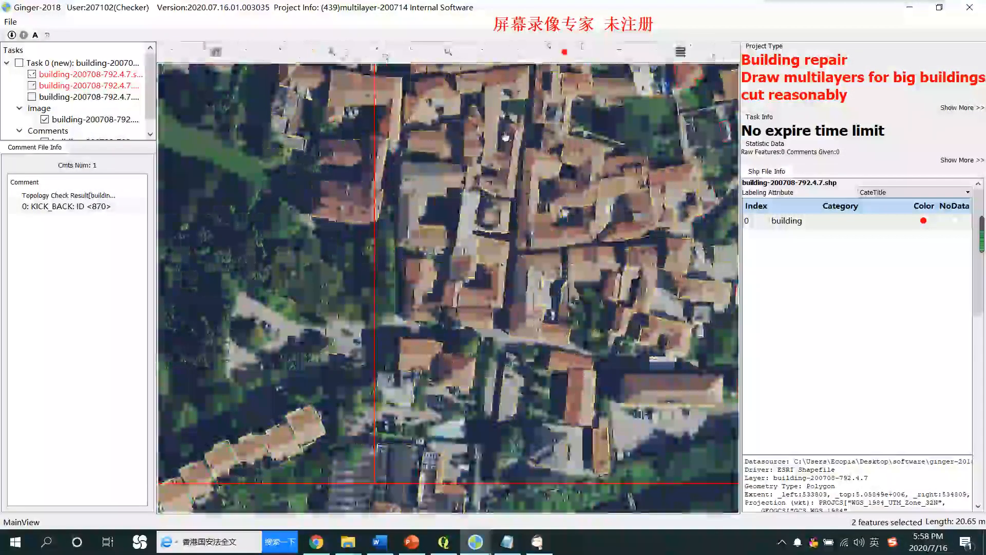
drag(564, 152, 531, 252)
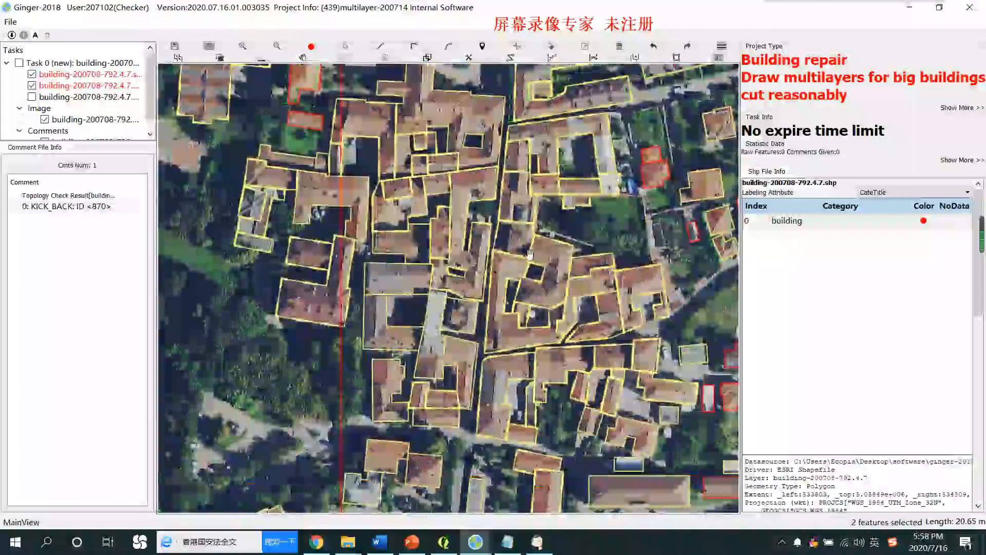
Inspect the divisions of the blocks east of the main street by selecting their footprints together, and undo the last footprint change.
scroll(531, 252, up, 1)
click(558, 265)
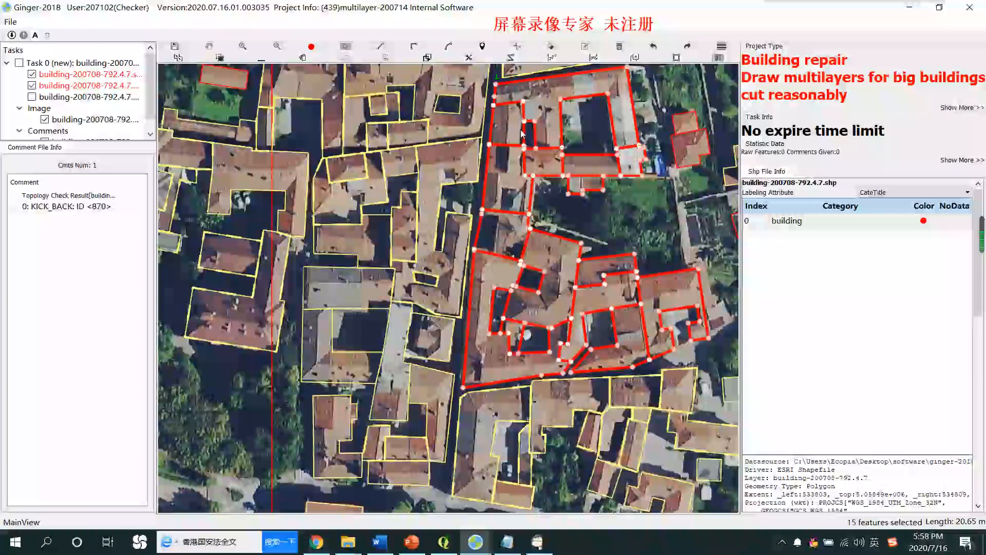
key(space)
scroll(482, 339, up, 2)
key(space)
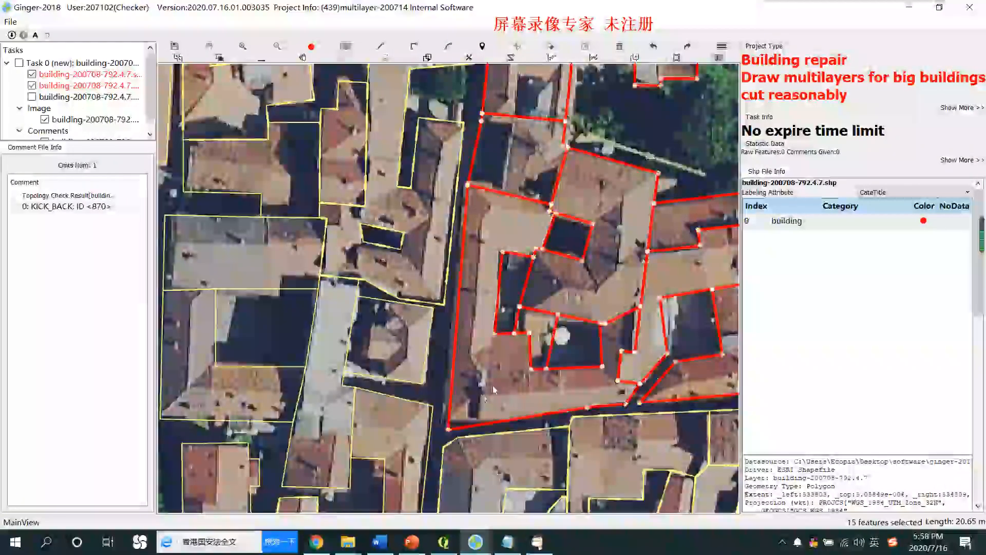
scroll(443, 168, down, 2)
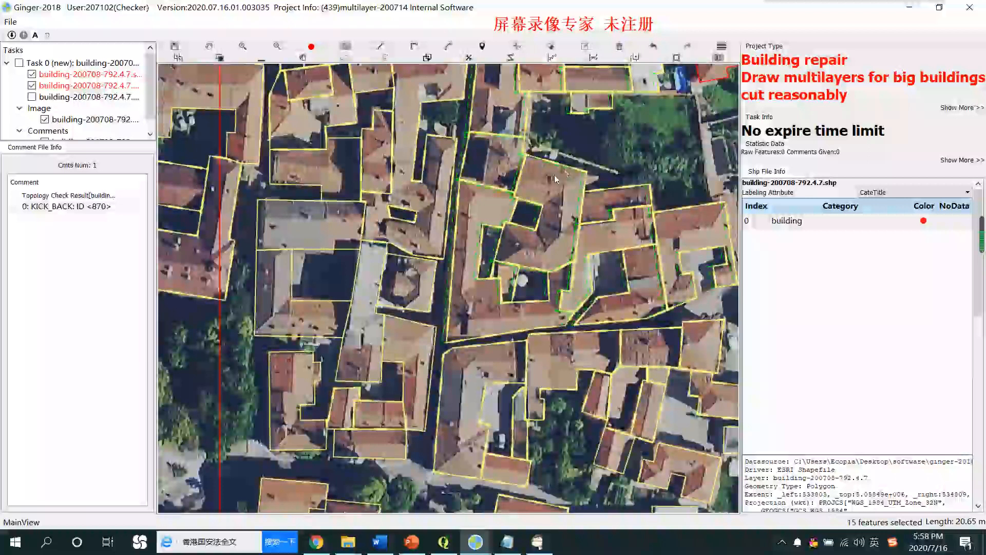
click(656, 48)
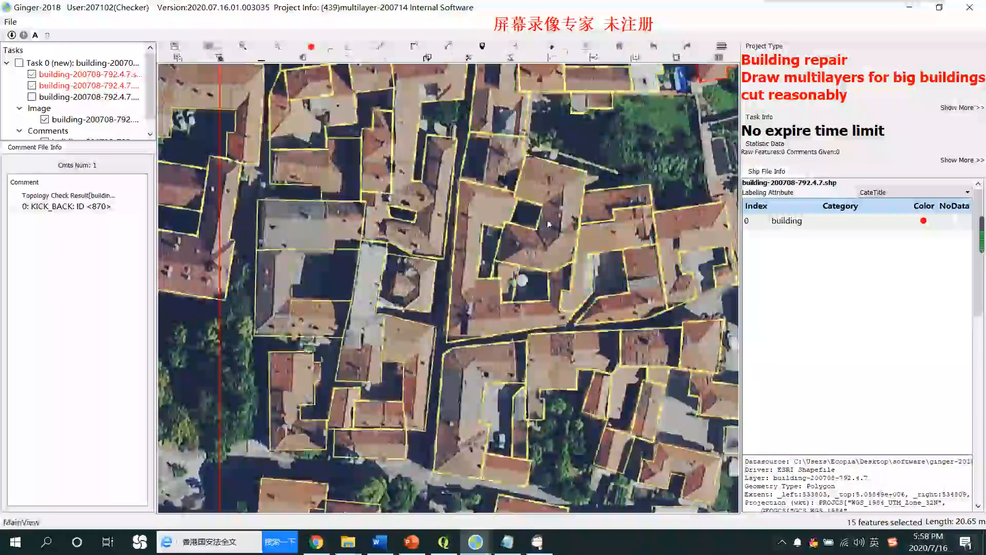
Compare the old-town footprints with the roofs in the aerial image by repeatedly hiding and showing the outlines.
scroll(516, 355, down, 2)
drag(554, 261, 553, 279)
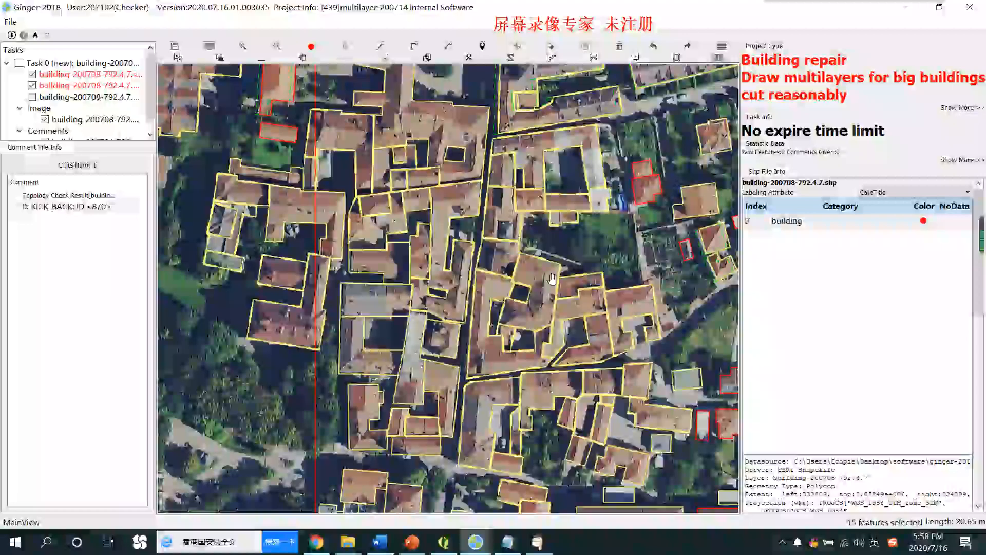
key(space)
key(space)
key(space)
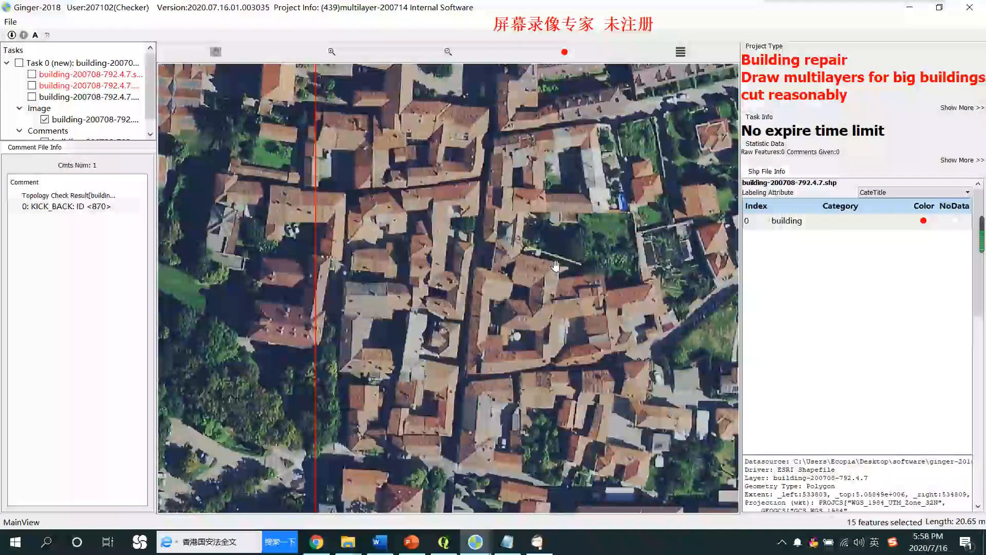
key(space)
key(space)
key(space)
key(space)
key(space)
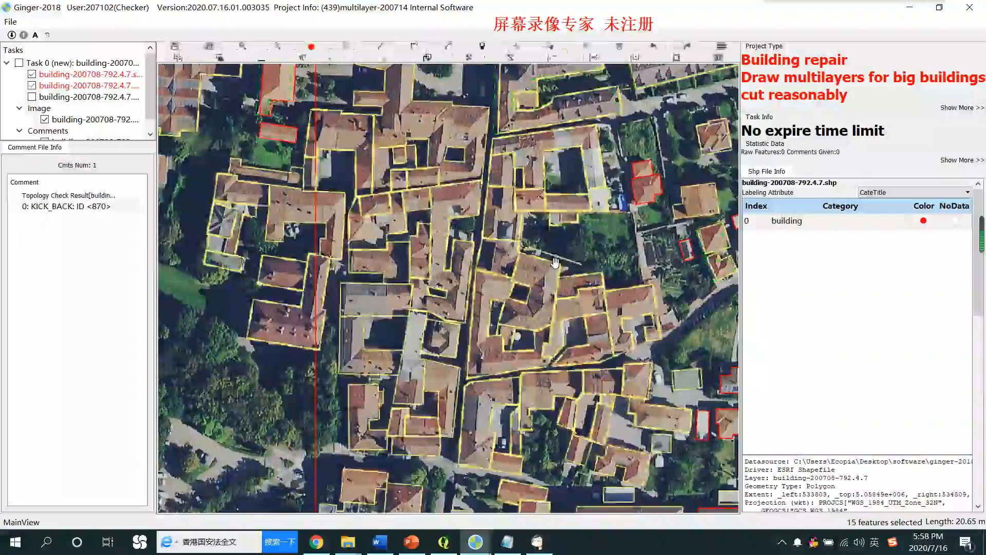
Survey the southern end of the old town and compare its footprints with the roofs in the aerial image.
scroll(555, 263, down, 2)
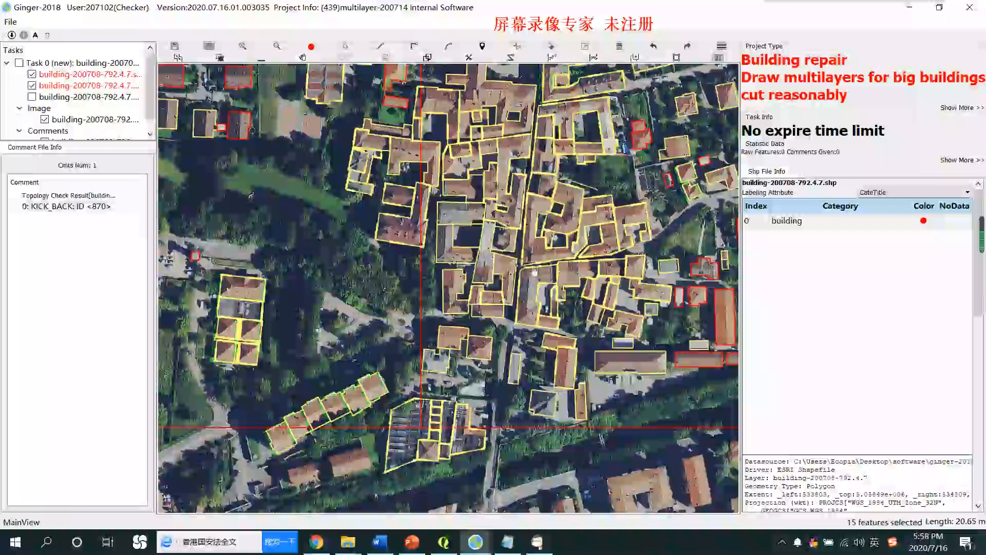
scroll(542, 274, up, 2)
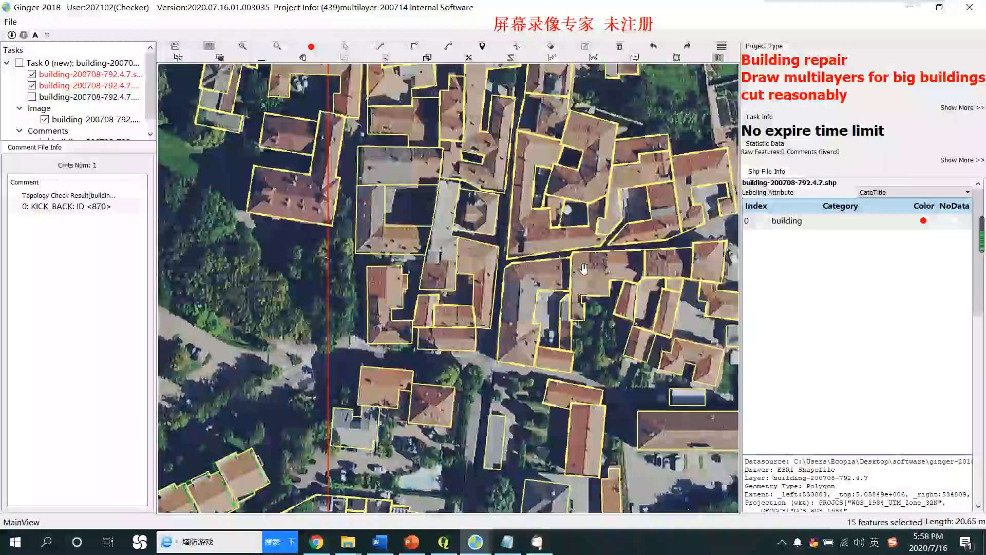
scroll(584, 267, down, 1)
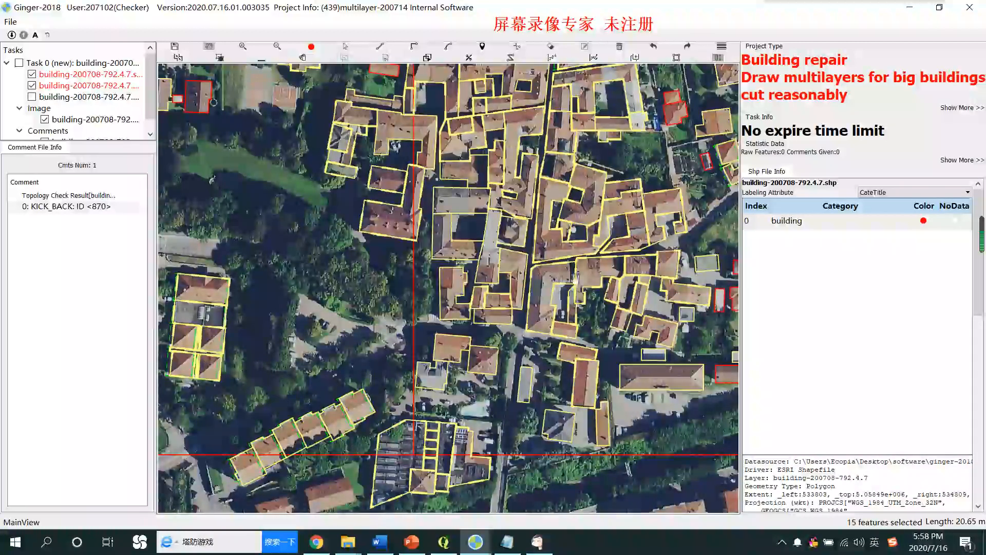
scroll(587, 281, up, 2)
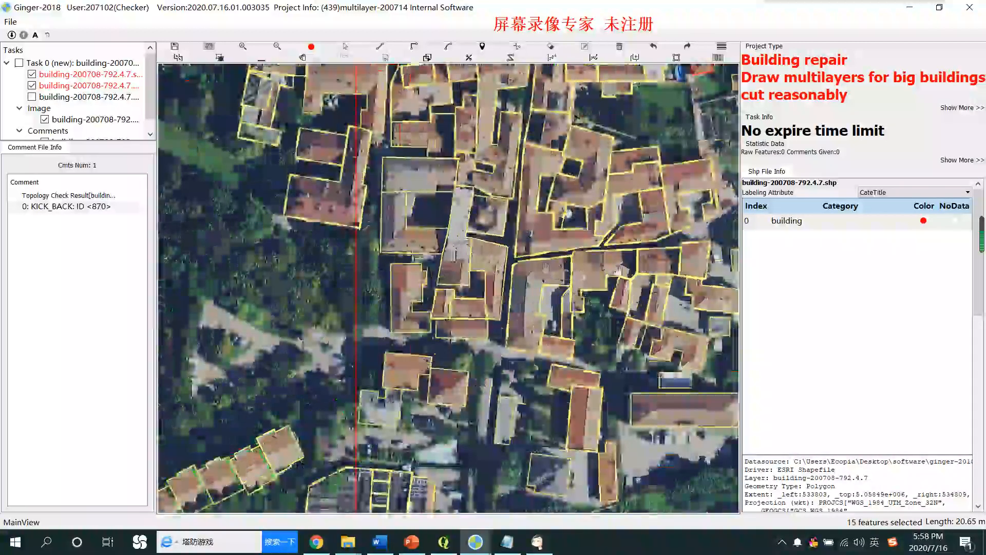
scroll(588, 252, up, 3)
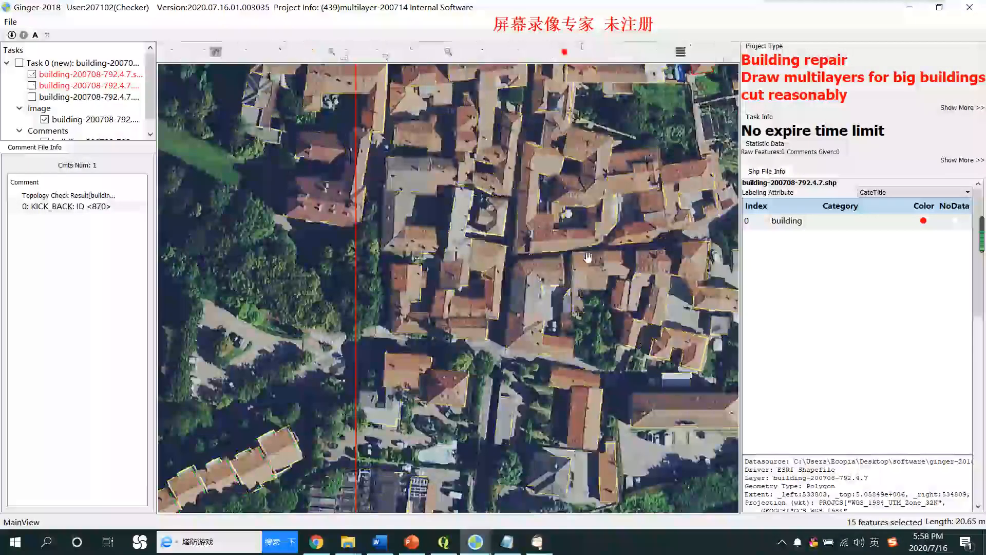
Examine the block south of the narrow lane with its footprints selected together, and undo the last change to them.
drag(545, 279, 534, 220)
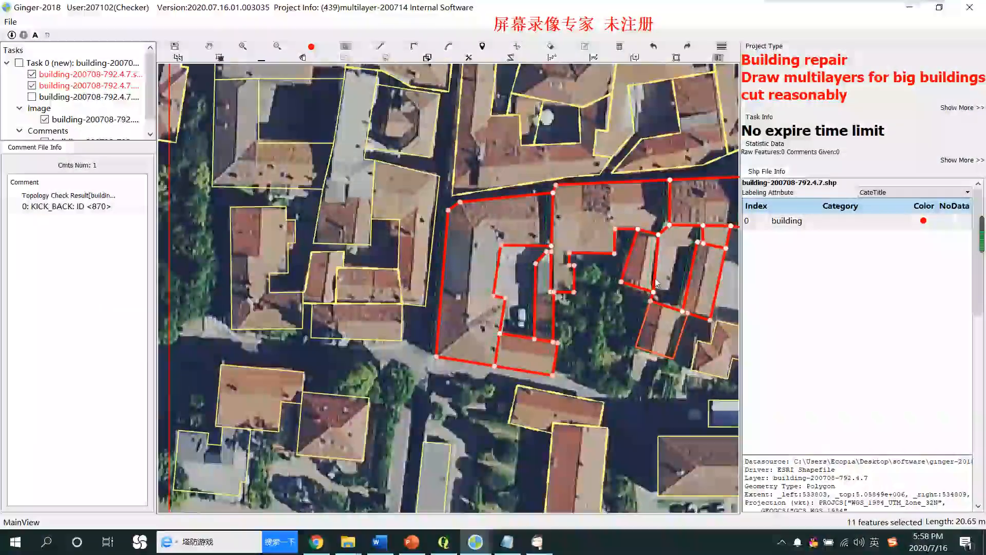
drag(617, 233, 584, 285)
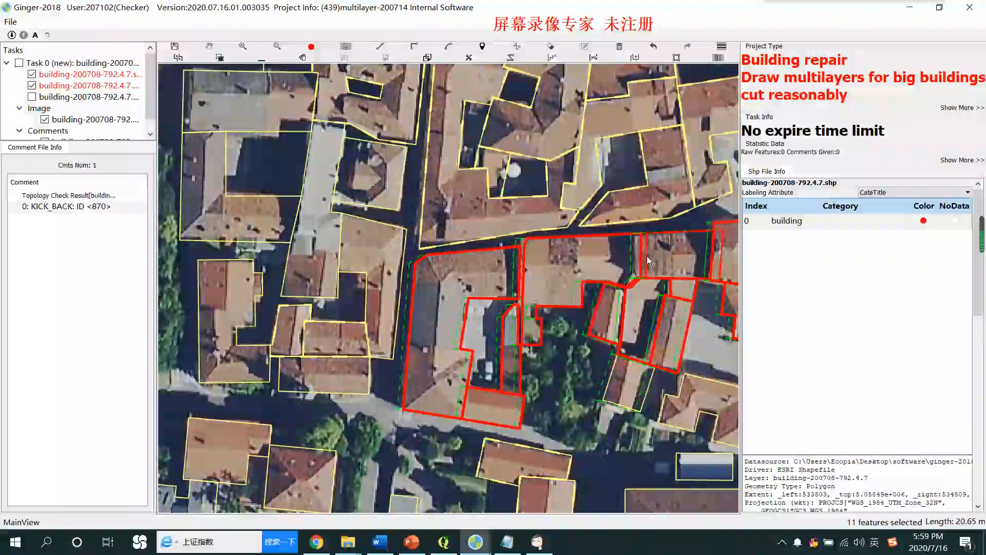
scroll(497, 278, down, 2)
drag(664, 261, 619, 265)
scroll(620, 264, up, 3)
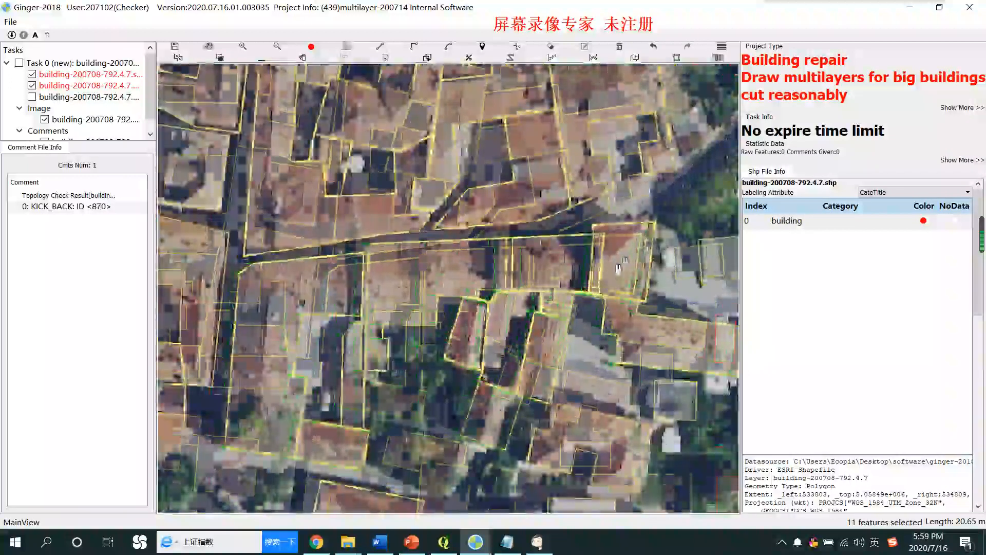
scroll(606, 232, down, 2)
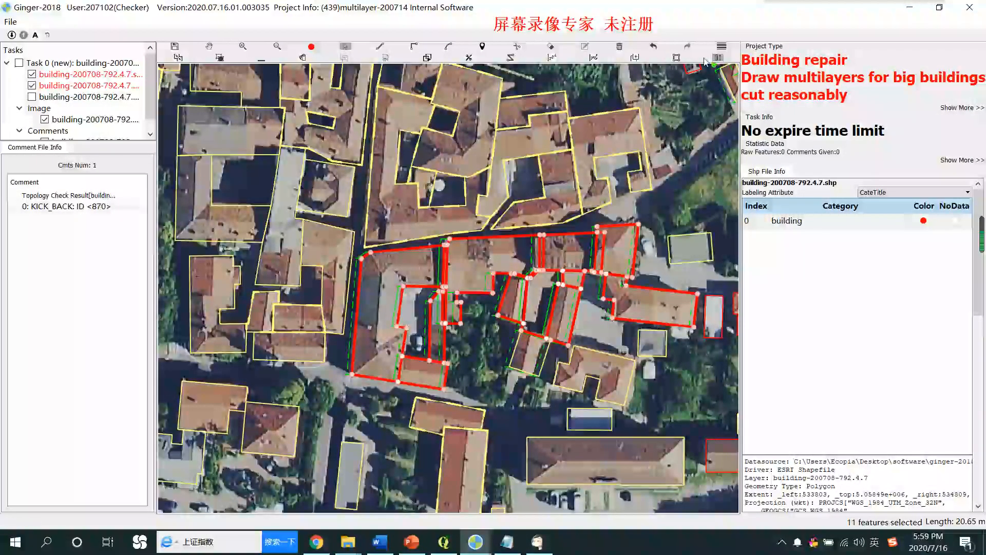
click(656, 47)
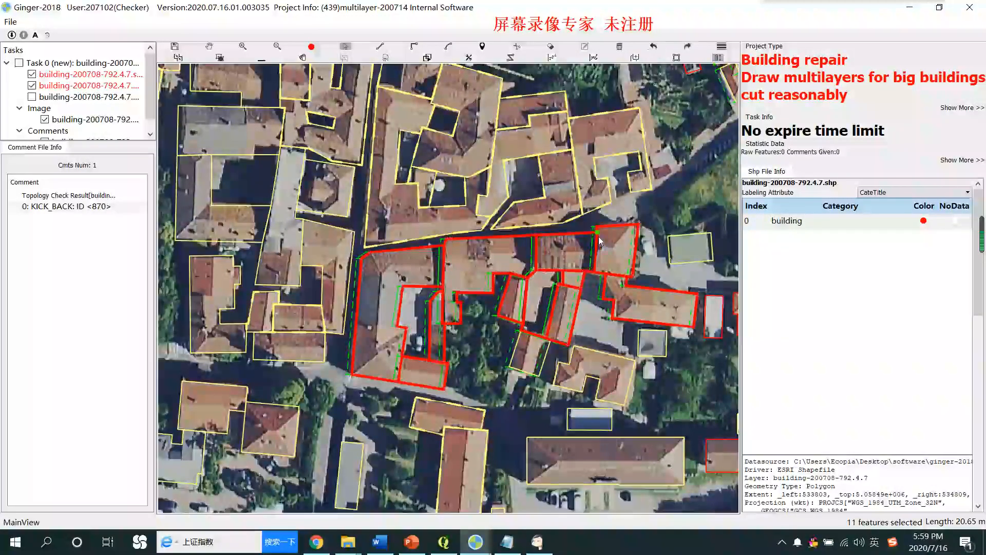
Survey the footprints from the old town out to the whole gridded project area.
scroll(606, 243, down, 2)
scroll(606, 243, down, 2)
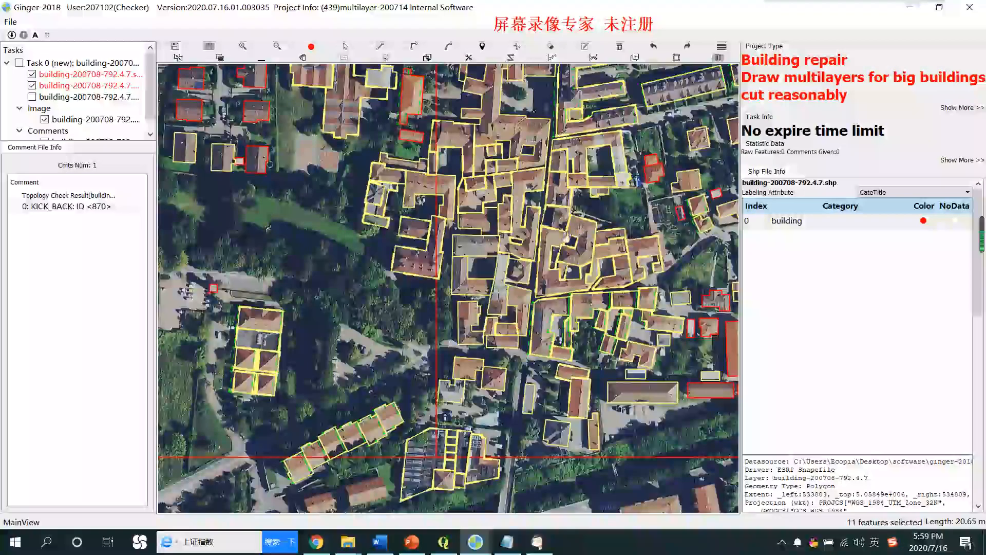
drag(528, 149, 529, 284)
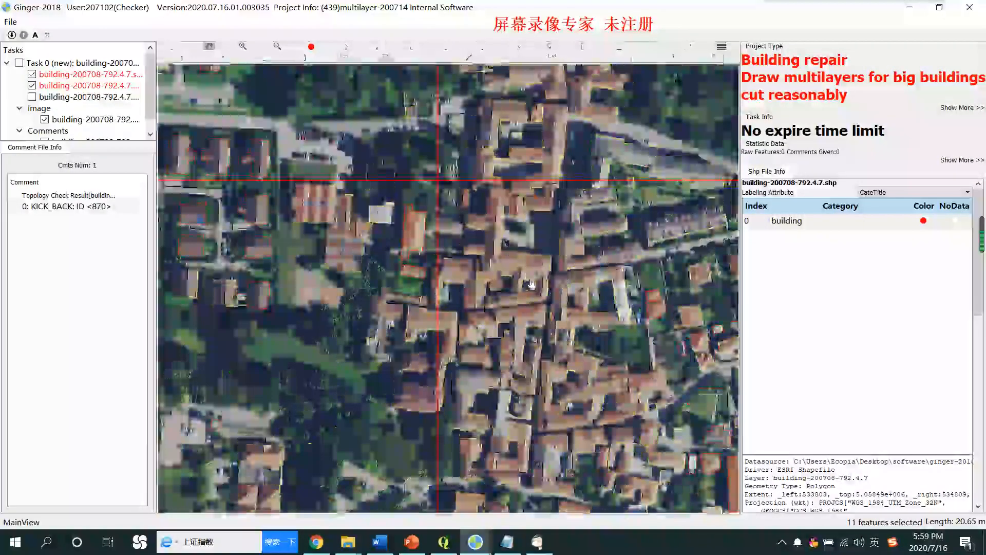
scroll(560, 177, down, 3)
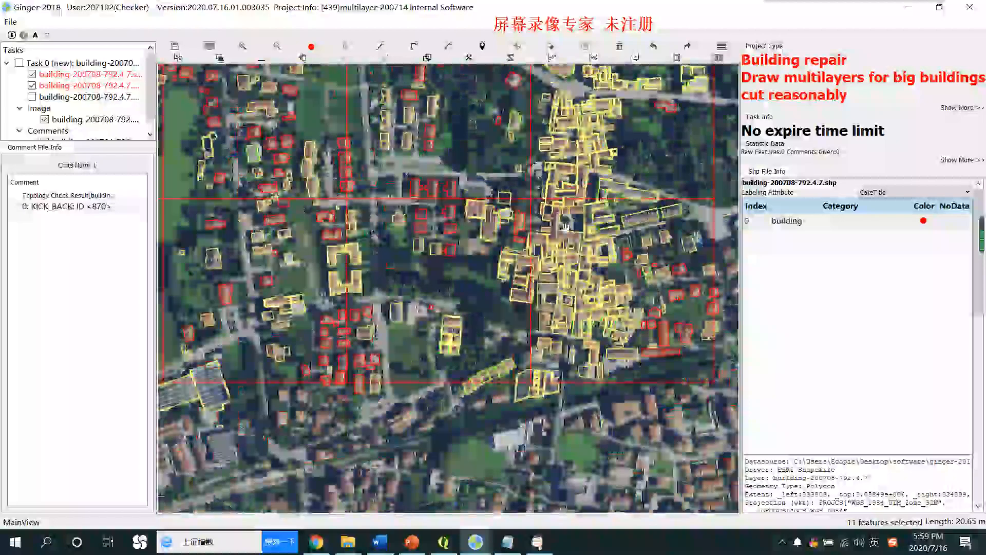
drag(451, 216, 488, 310)
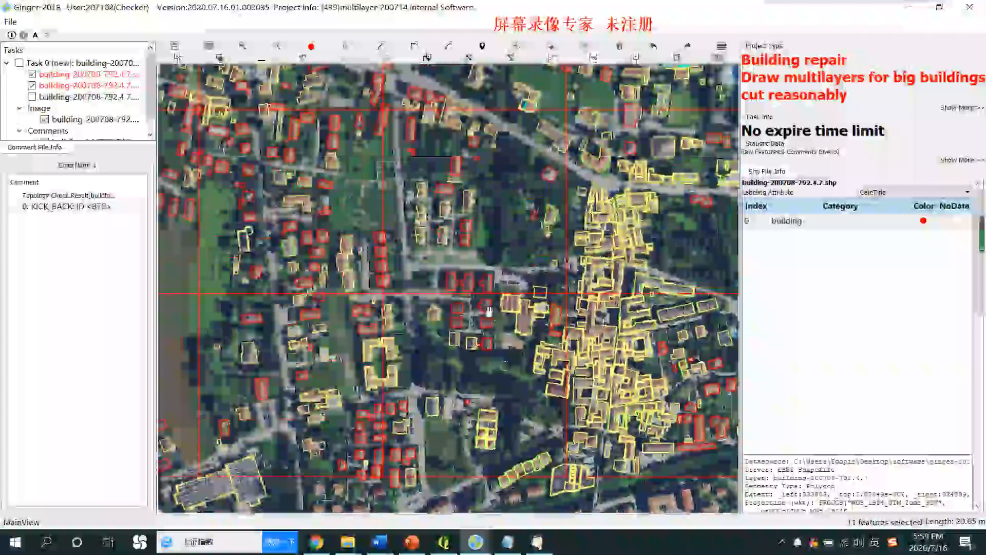
scroll(508, 289, down, 1)
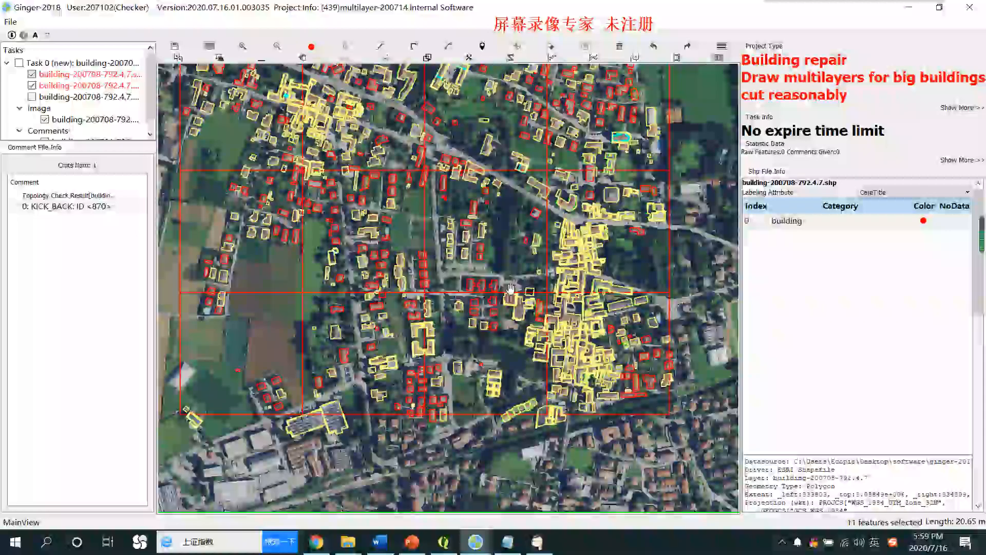